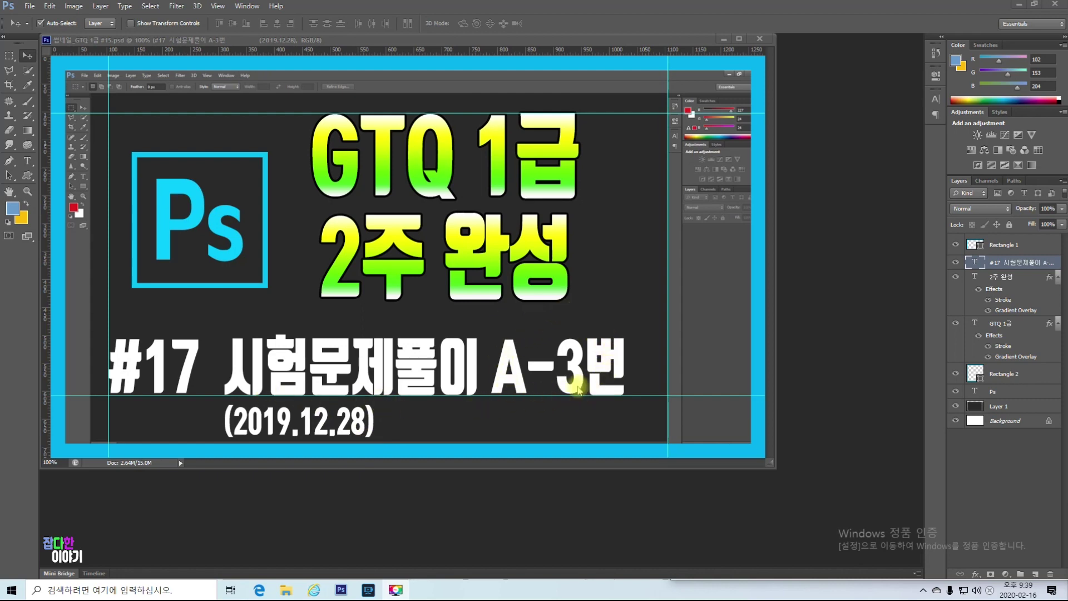
Step: Close the open thumbnail document and shrink the Photoshop window so the exam PDF's conditions page shows beside it
click(762, 40)
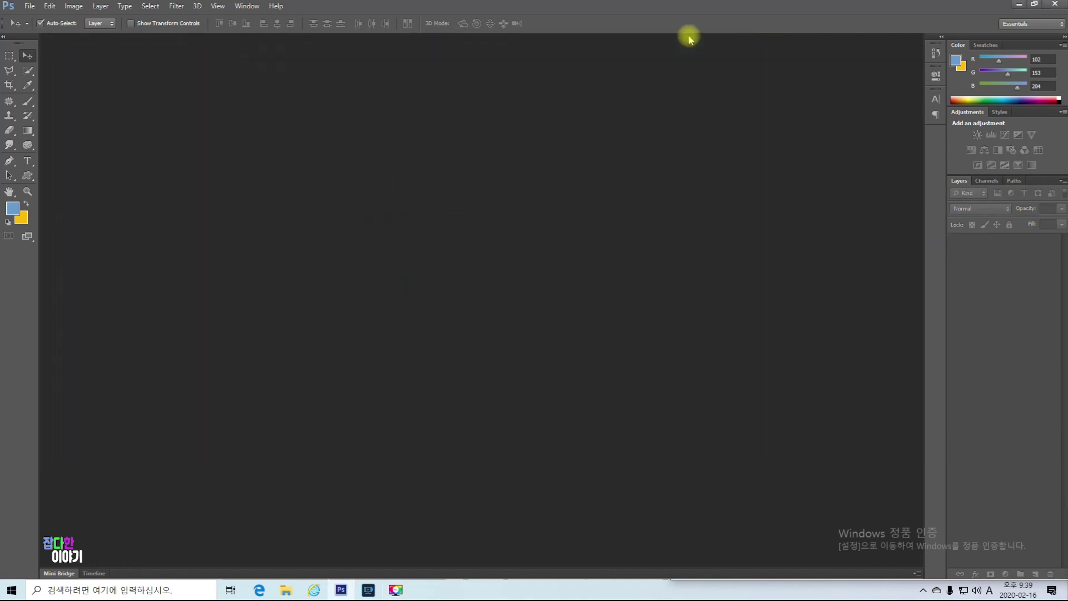
double_click(601, 7)
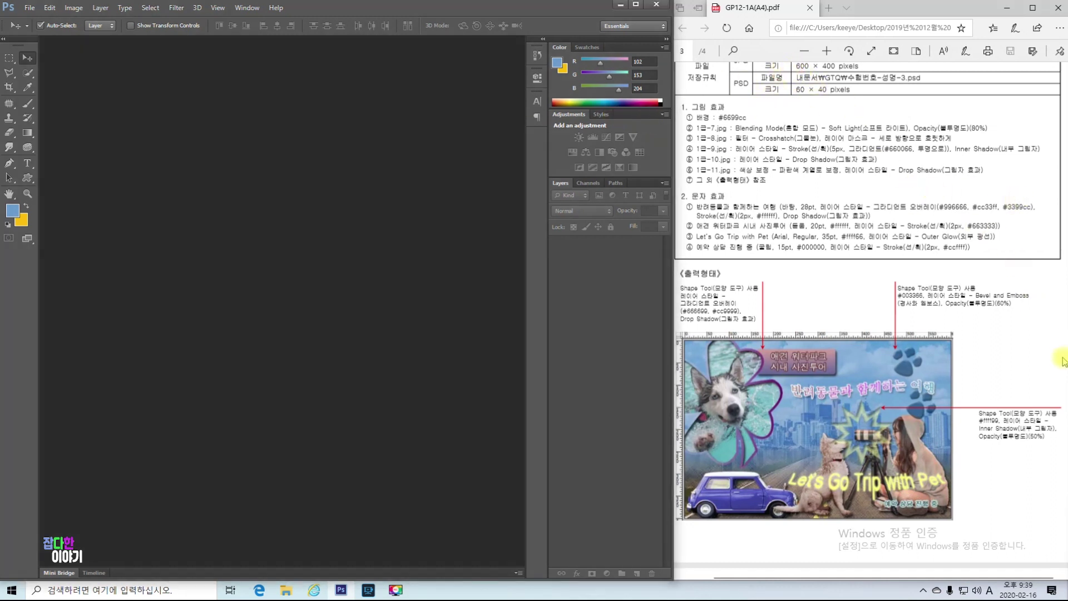
scroll(792, 83, up, 3)
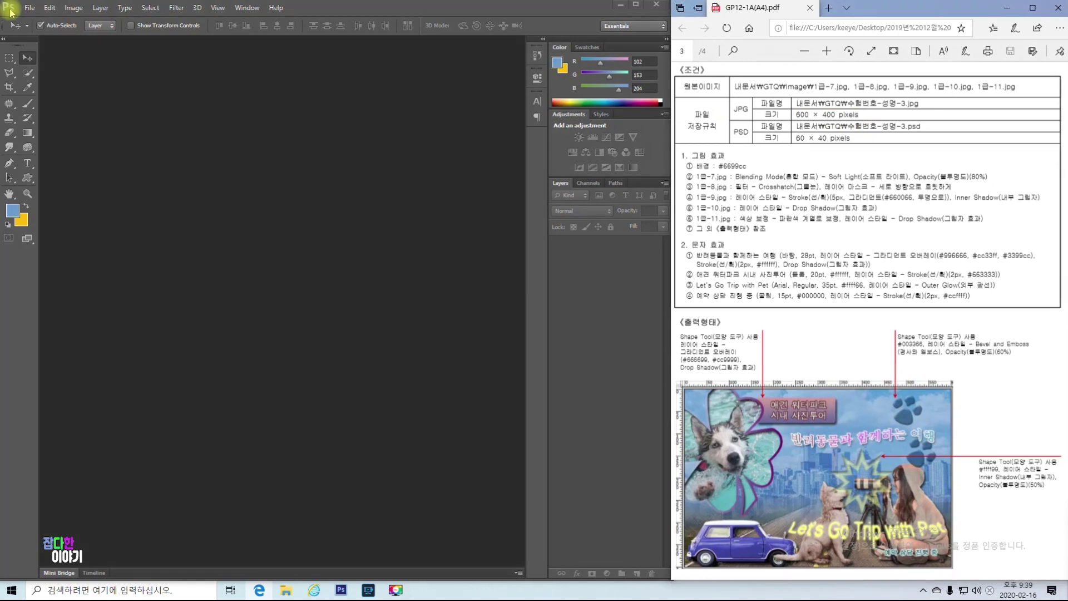
Step: Create a white 600 × 400 pixel RGB document at 72 pixels/inch and enlarge its document window
click(29, 8)
click(47, 22)
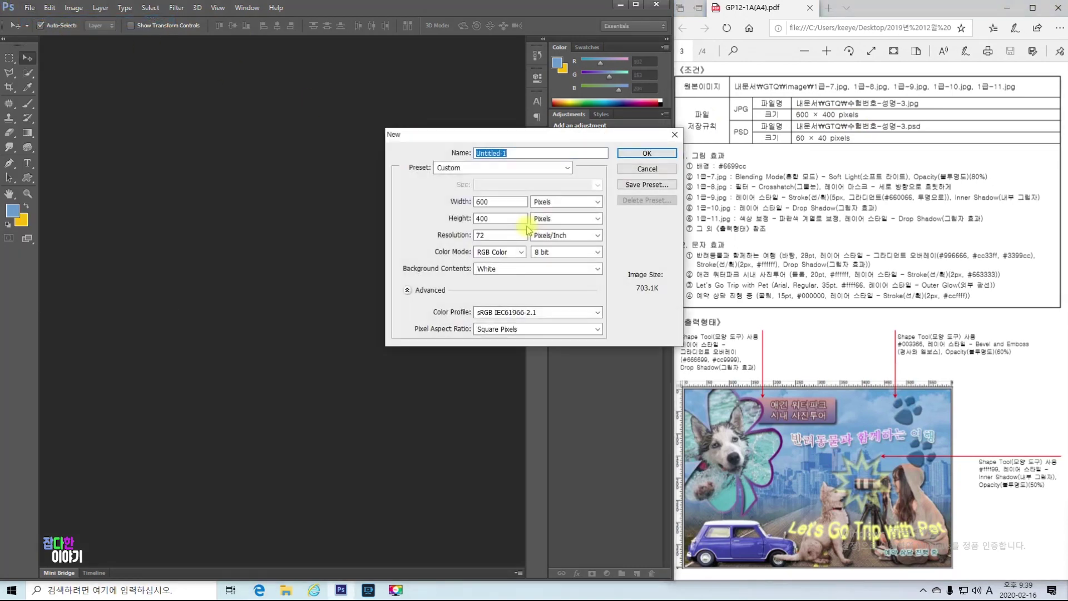
click(646, 153)
drag(390, 290, 513, 405)
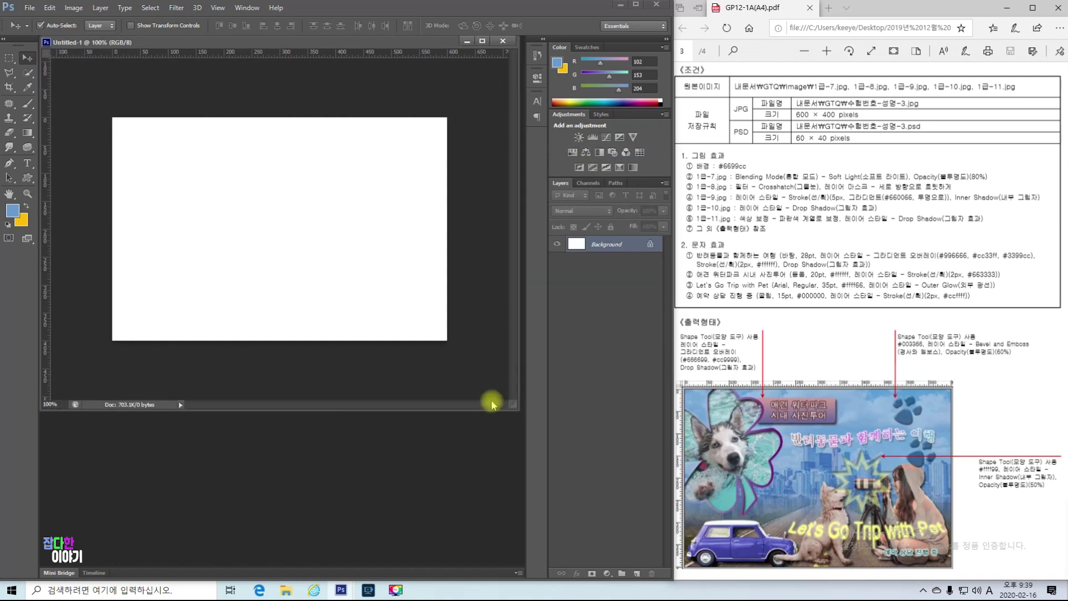
Step: Open the source images 1급-7 through 1급-11 from the 소스파일 folder together
double_click(361, 457)
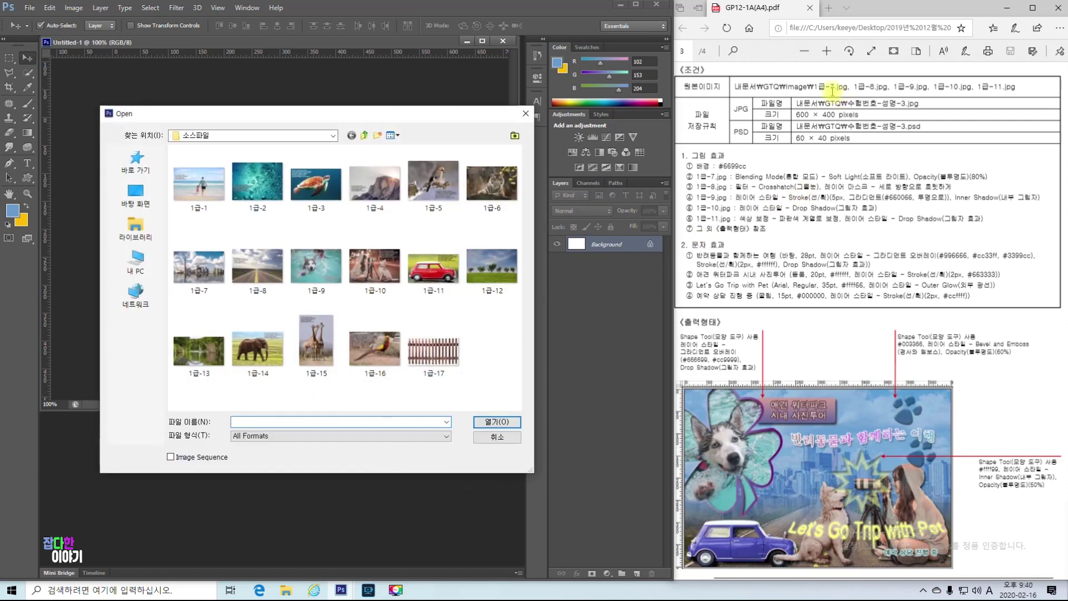
click(198, 267)
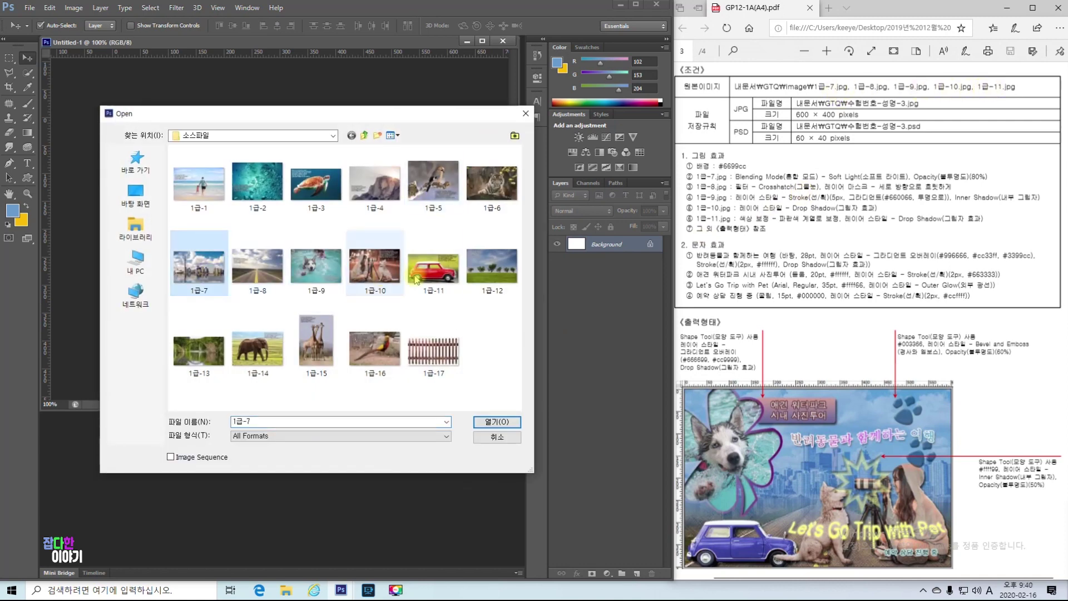
shift+click(433, 267)
click(497, 422)
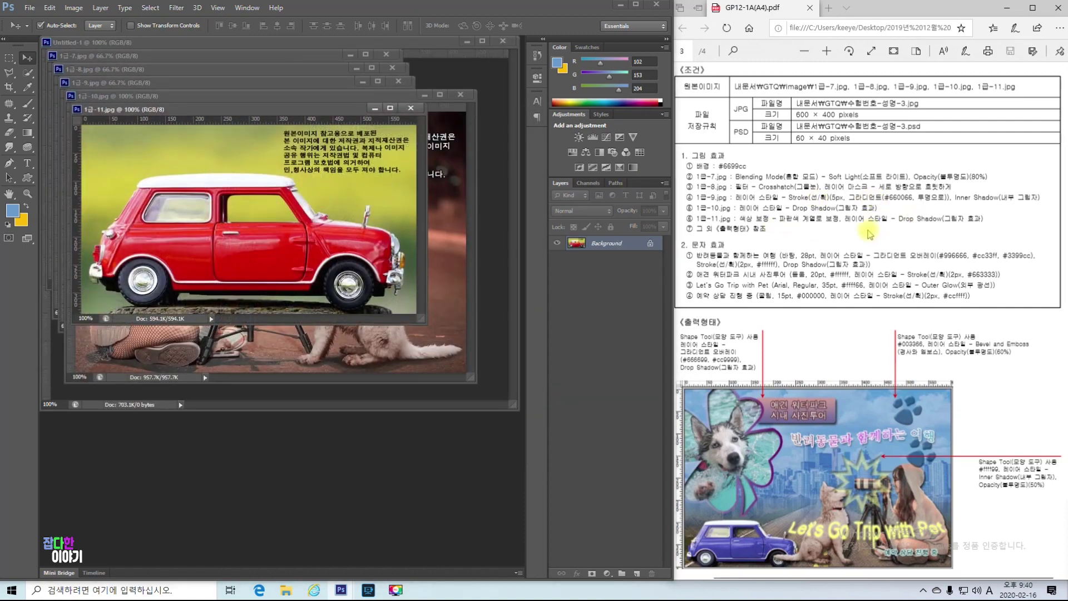
Step: Minimize the image windows 1급-11, 1급-10, 1급-9 and 1급-8, leaving the 1급-7 skyline image open
click(375, 108)
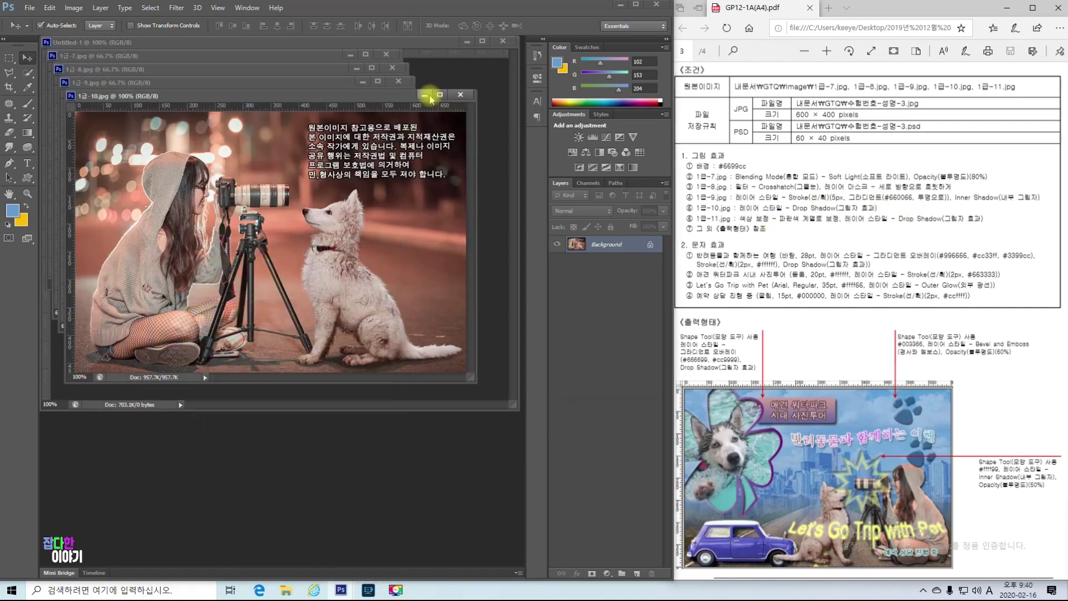
click(425, 94)
click(363, 82)
click(356, 68)
Step: Copy the 1급-7 skyline image into the blank document as a layer and close the source image
drag(299, 55, 336, 290)
drag(322, 332, 333, 209)
click(322, 444)
click(426, 284)
Step: Scale the skyline layer proportionally to about 78% and position it over the upper part of the canvas
key(ctrl+t)
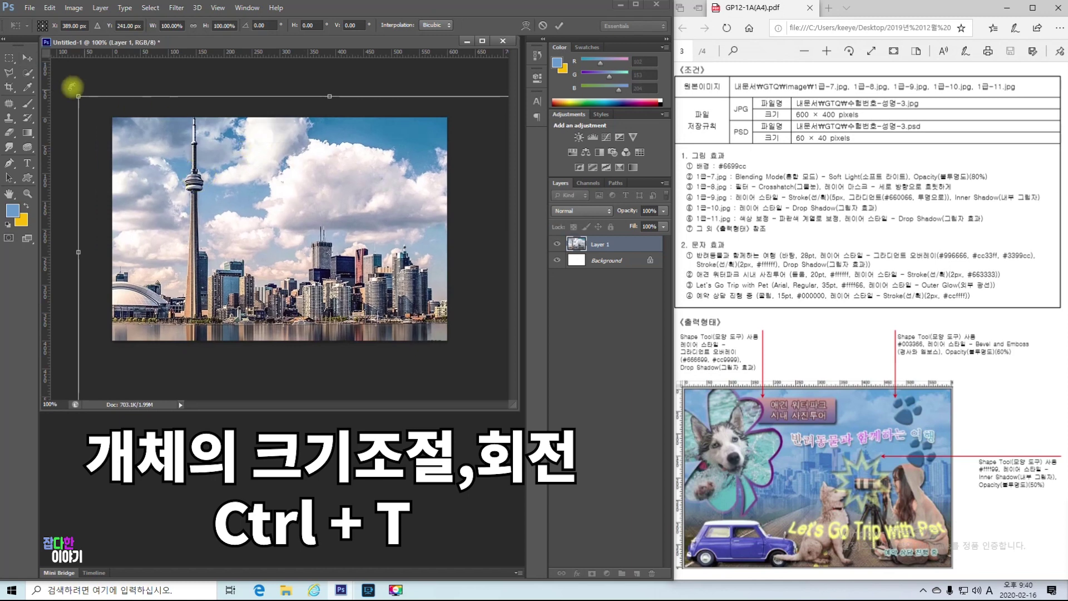
drag(78, 97, 155, 144)
drag(291, 214, 238, 183)
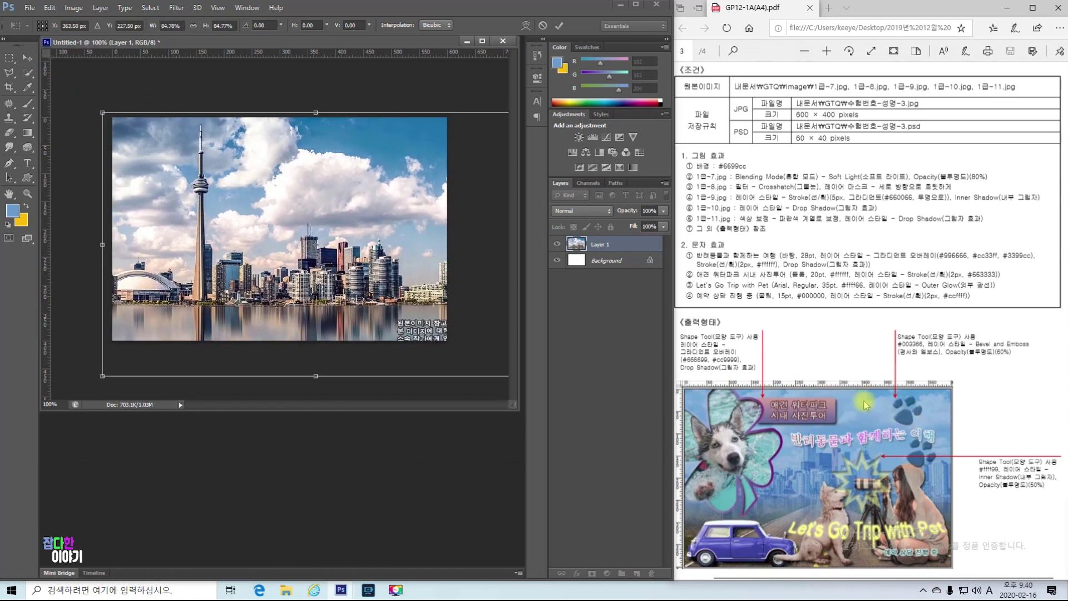
drag(354, 201, 315, 193)
drag(489, 106, 453, 127)
drag(409, 187, 423, 137)
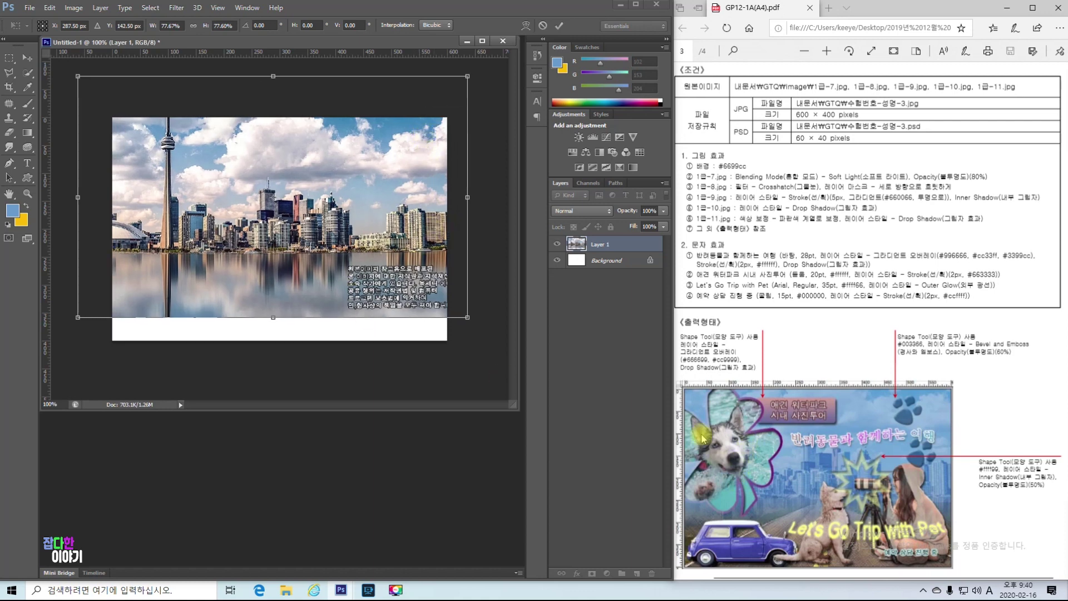
key(Return)
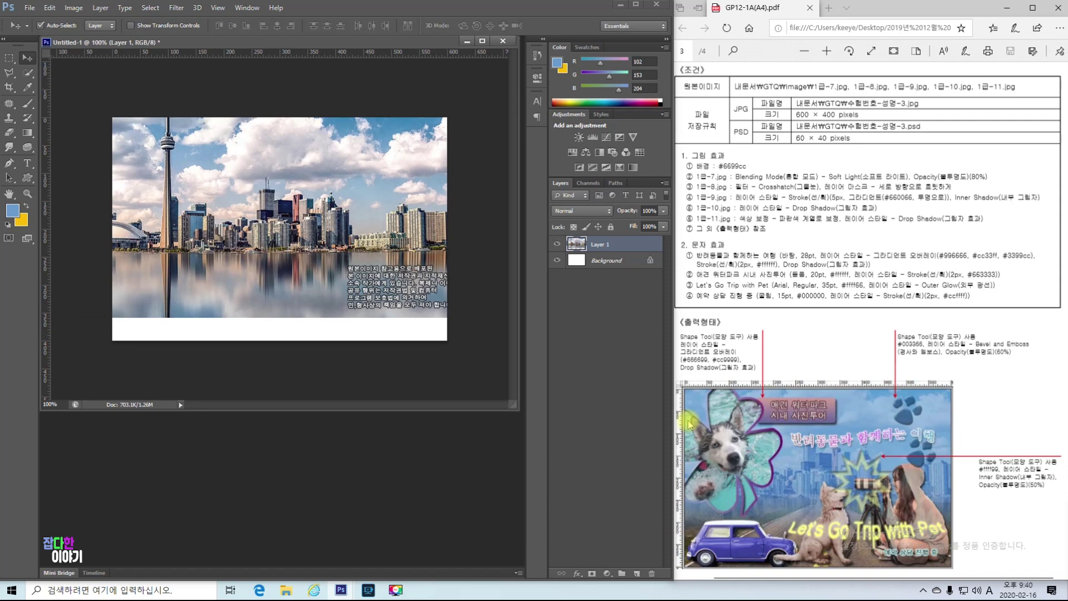
Step: Show the grid and move the skyline layer down to match the reference output
key(ctrl+apostrophe)
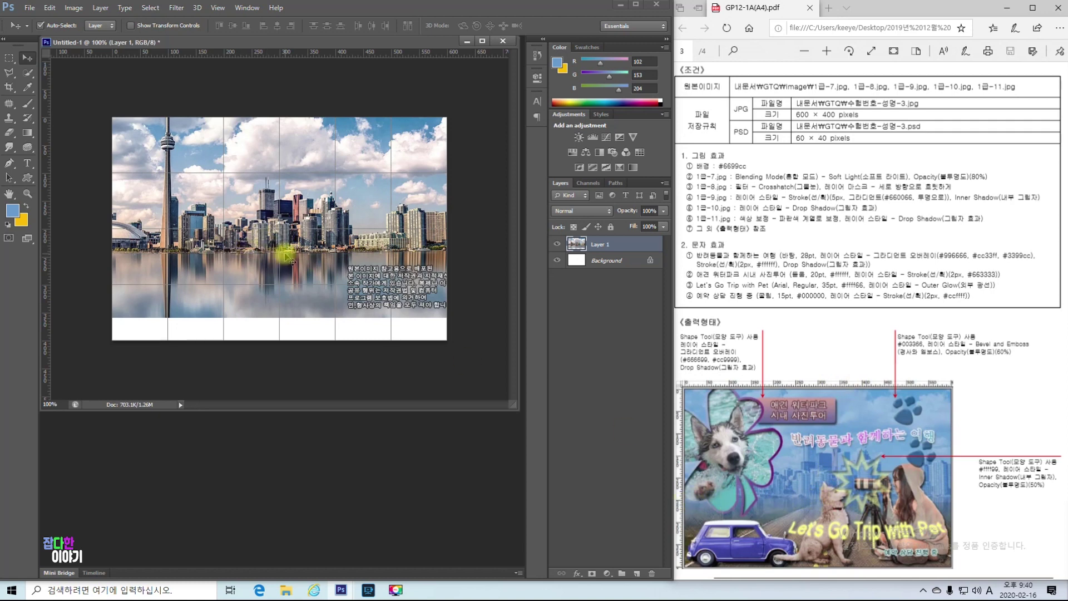
drag(288, 240, 288, 253)
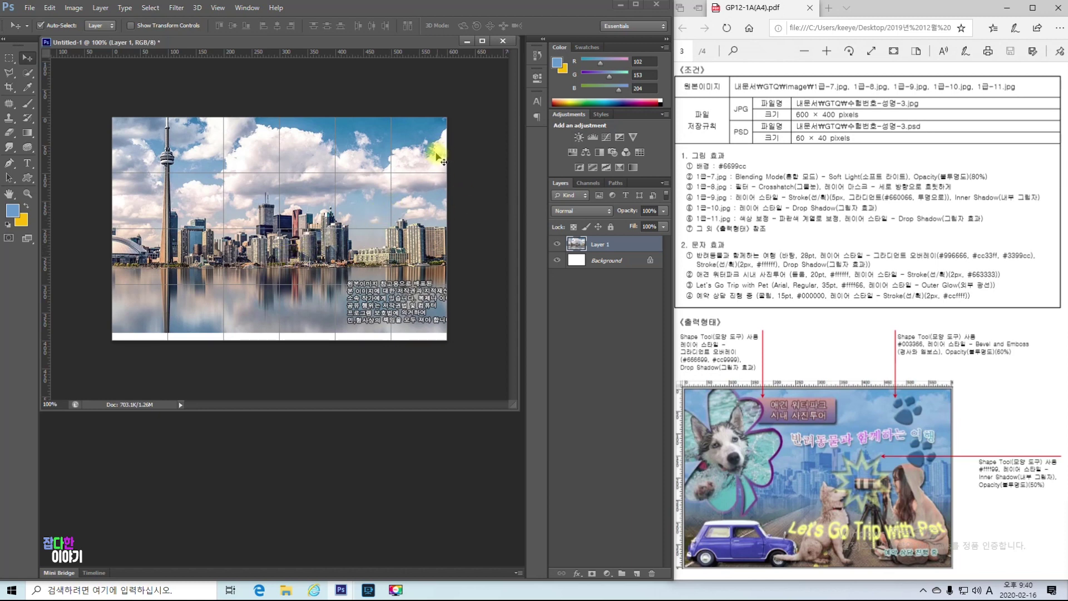
Step: Enlarge the skyline layer proportionally to about 111% and nudge it left to X 287 px
key(ctrl+t)
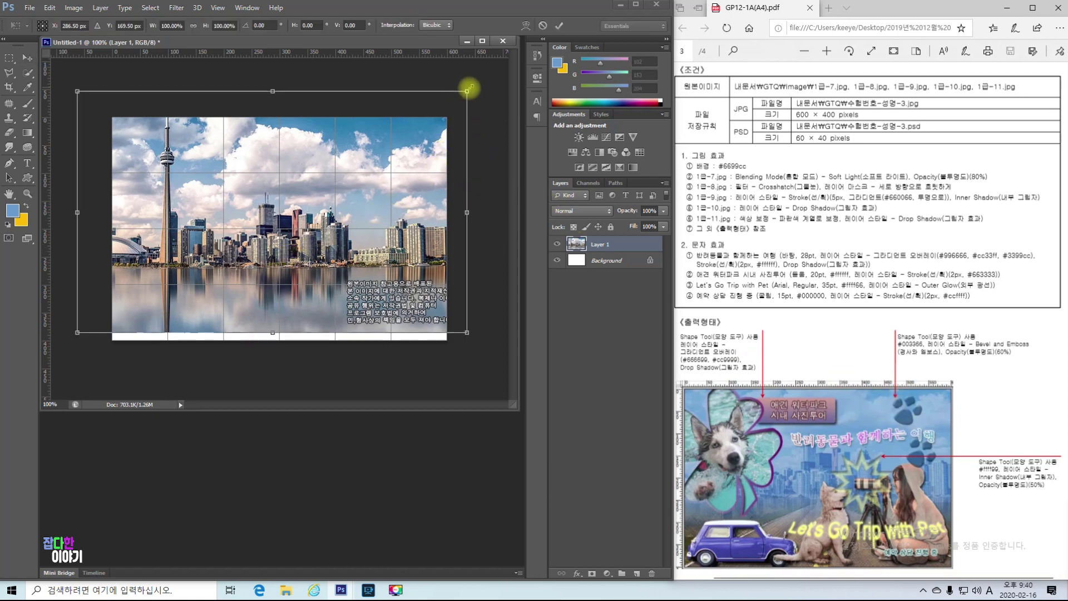
drag(470, 87, 508, 61)
key(Left)
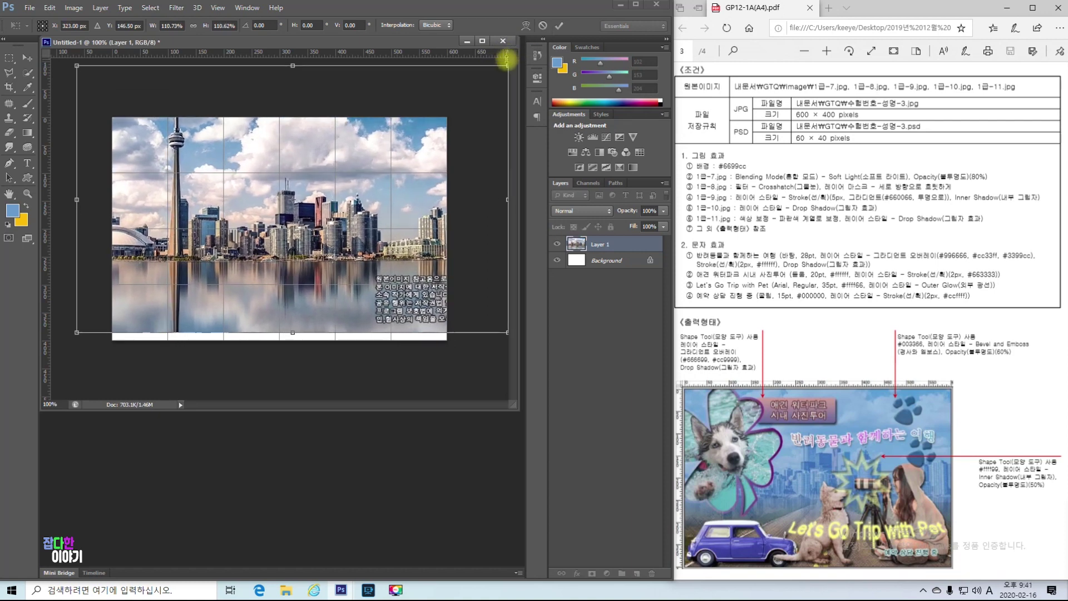
key(Left)
key(Left)
key(Left)
key(Left)
key(Left)
key(Left)
key(Left)
key(Left)
key(Left)
key(Left)
key(Left)
key(Left)
key(Left)
key(Left)
key(Left)
key(Left)
key(Left)
key(Left)
key(Left)
key(Left)
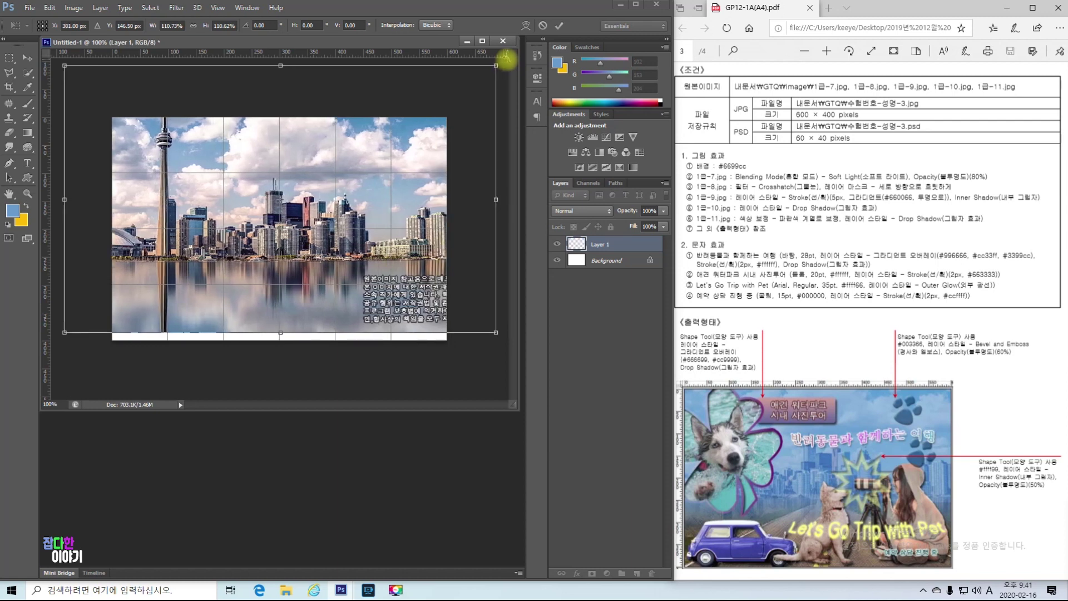
key(Left)
key(Left)
key(Left)
key(Left)
key(Left)
key(Left)
key(Left)
key(Left)
key(Left)
key(Left)
key(Left)
key(Left)
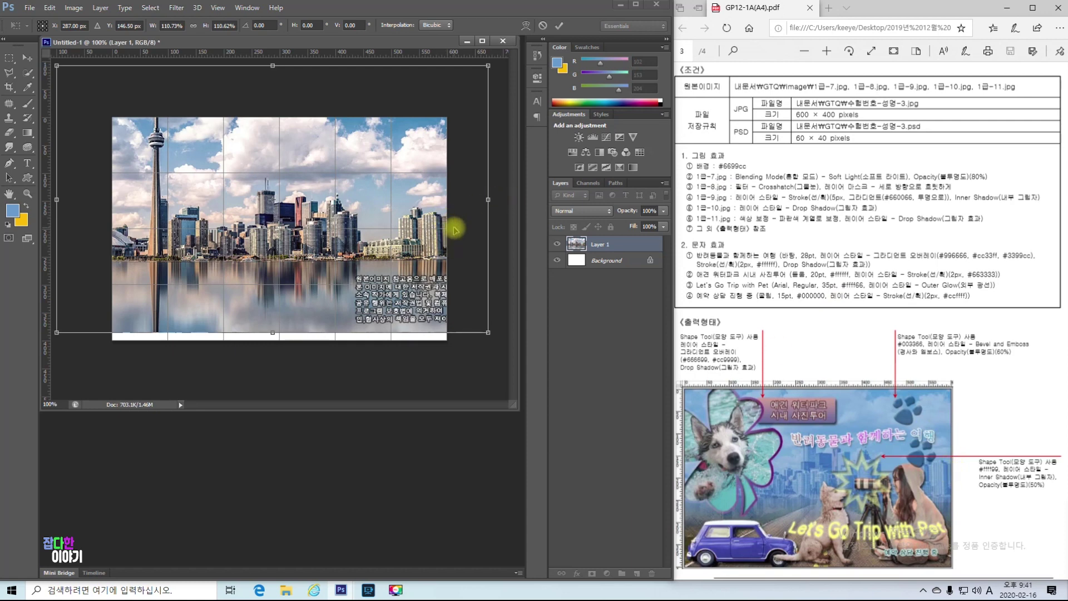
key(Return)
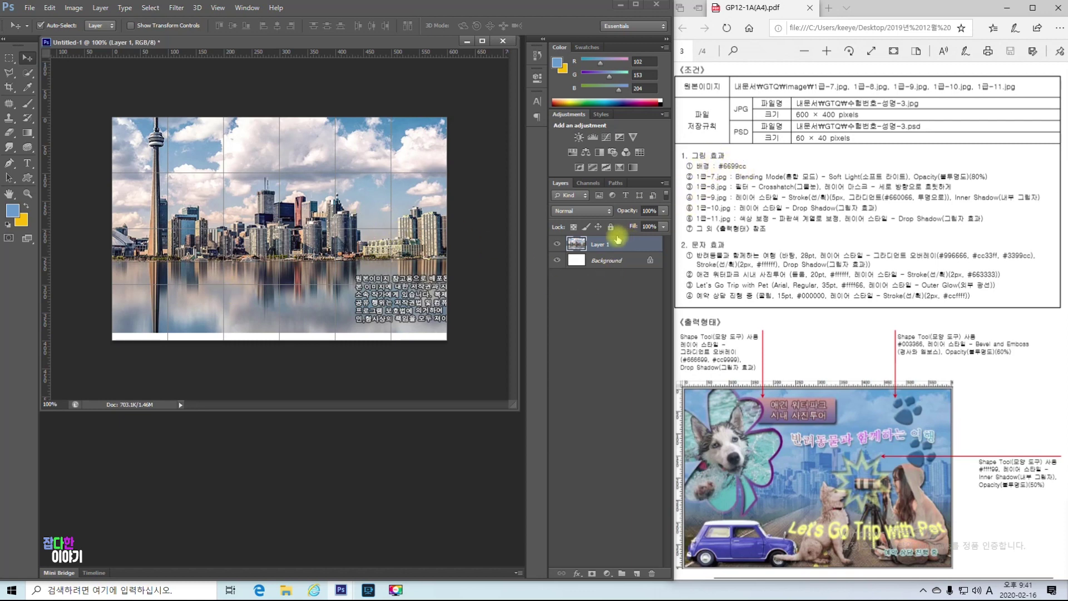
Step: Set the foreground color to #6699cc and fill the Background layer with it
click(591, 260)
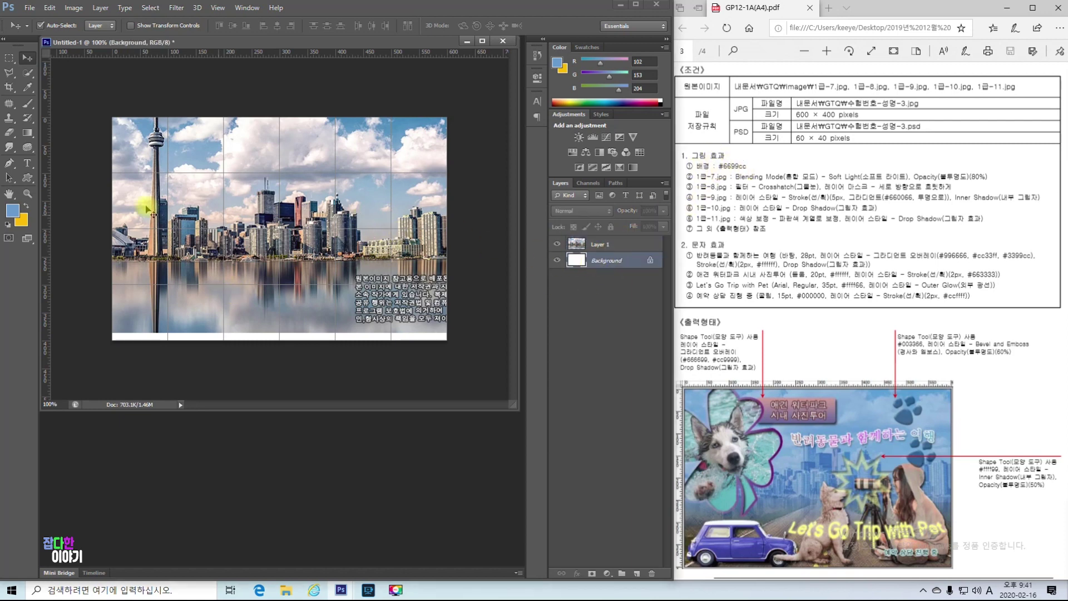
click(13, 212)
double_click(485, 460)
text(6699cc)
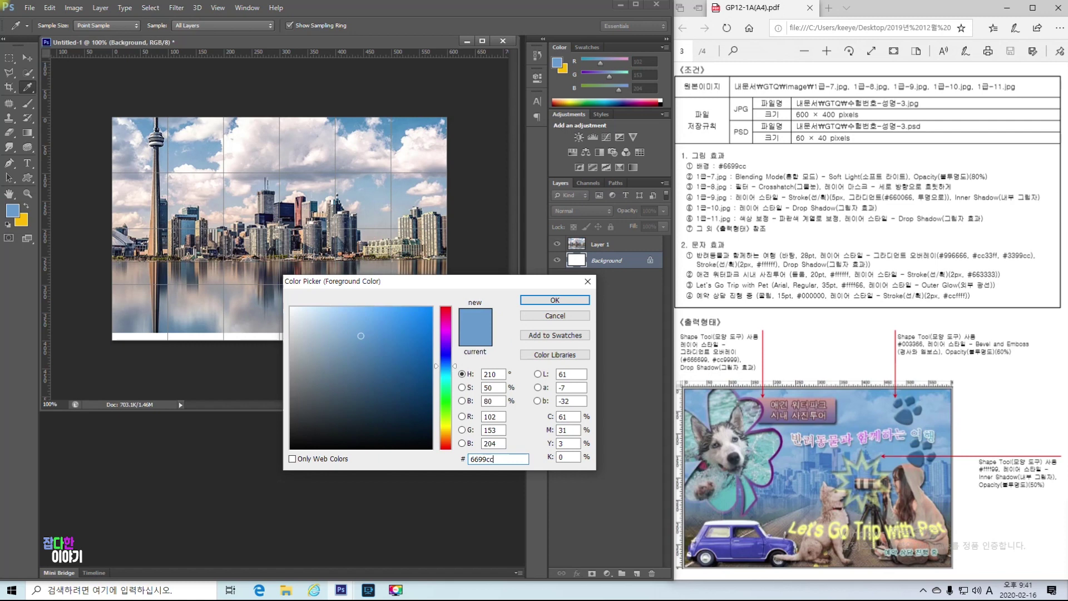
key(Return)
key(v)
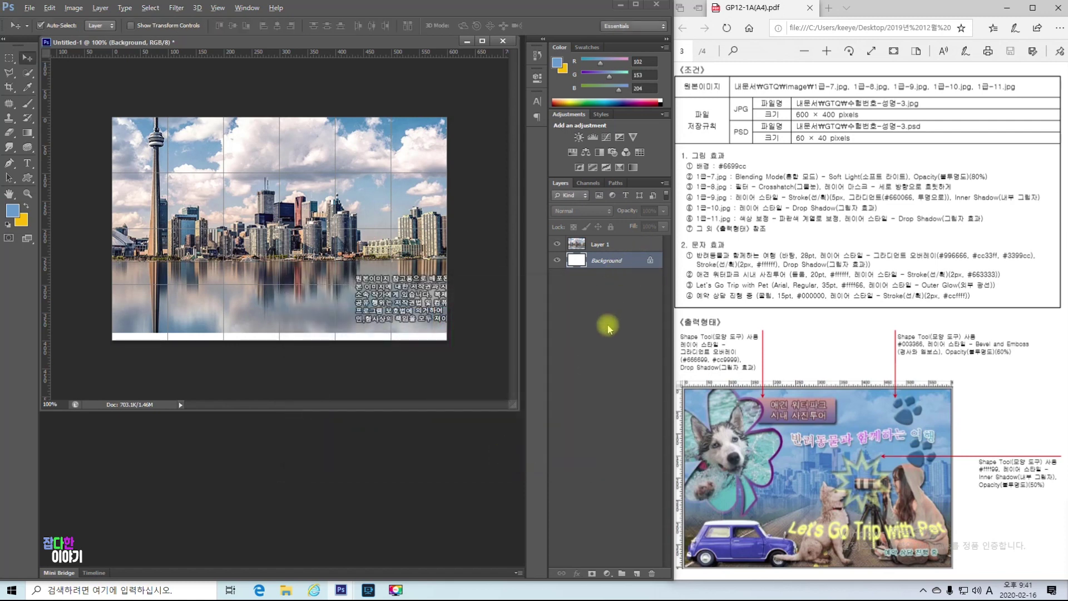
key(alt+Delete)
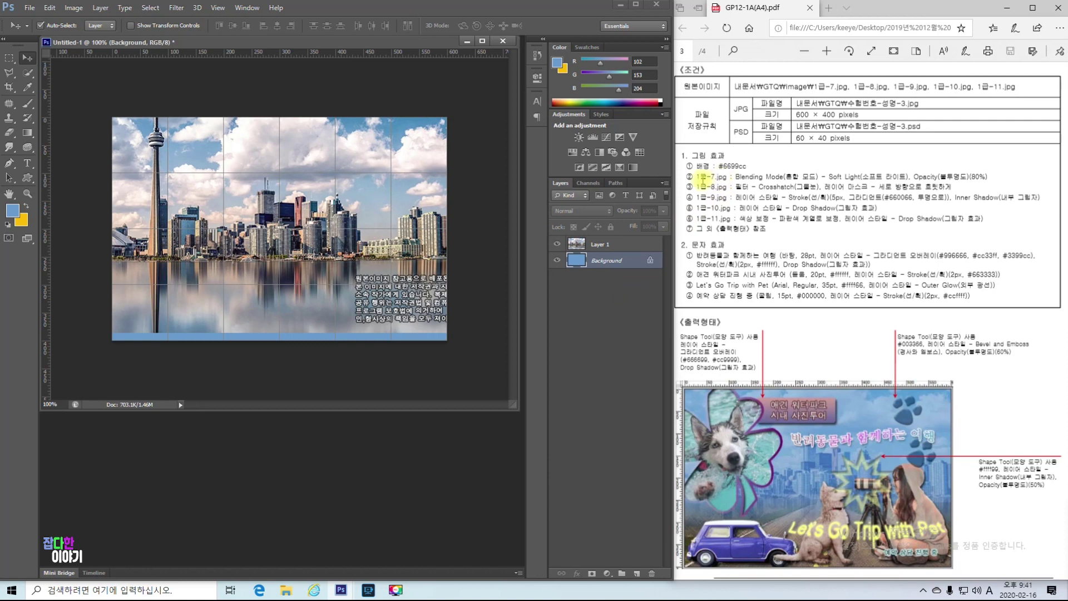
Step: Set the skyline layer's blending mode to Soft Light and its opacity to 80%
click(362, 206)
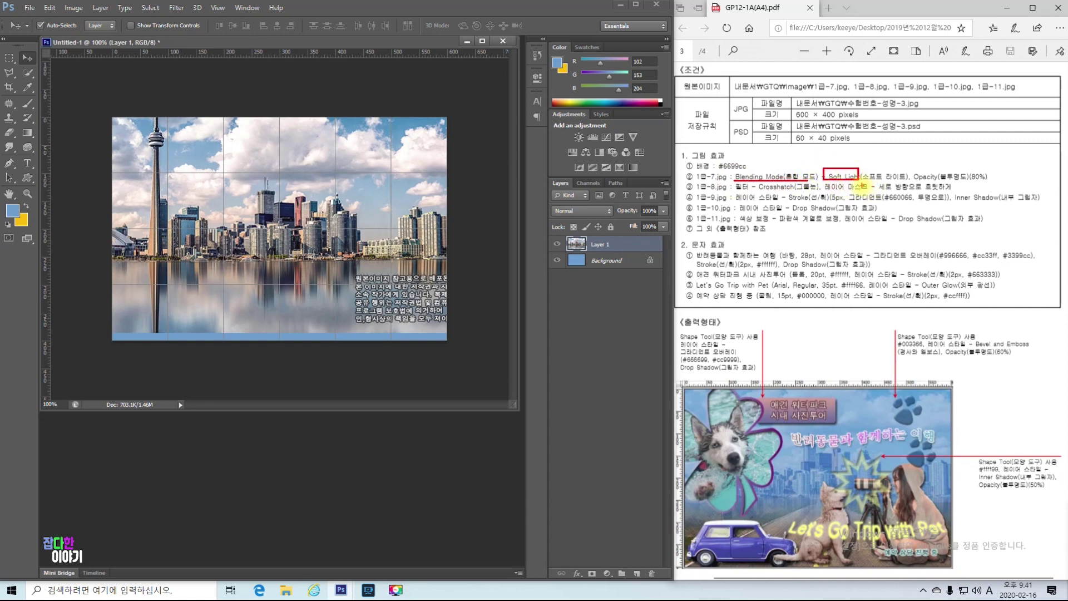
click(578, 211)
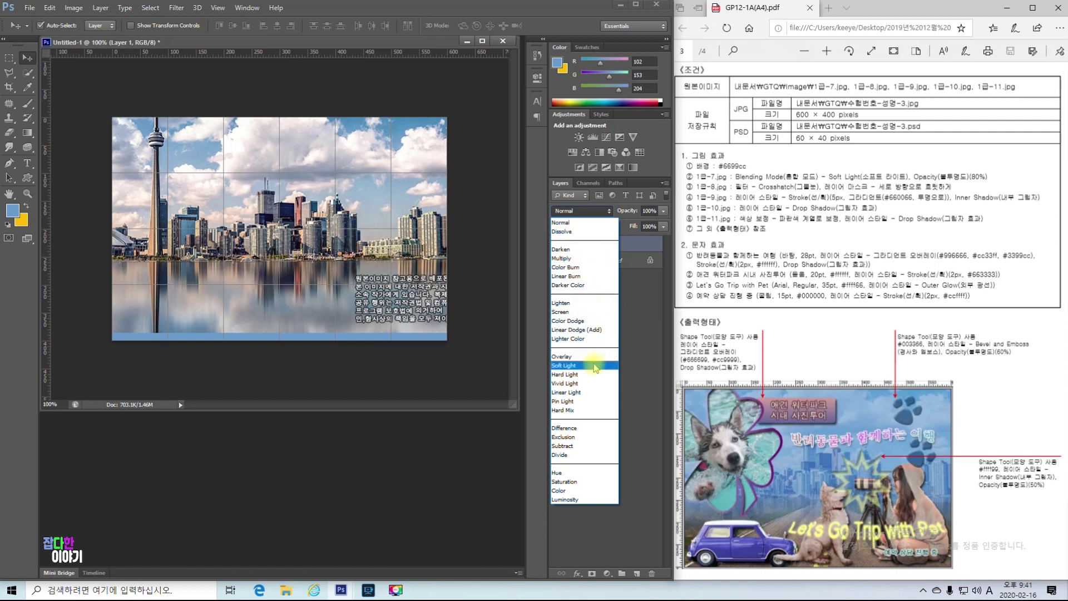
click(577, 366)
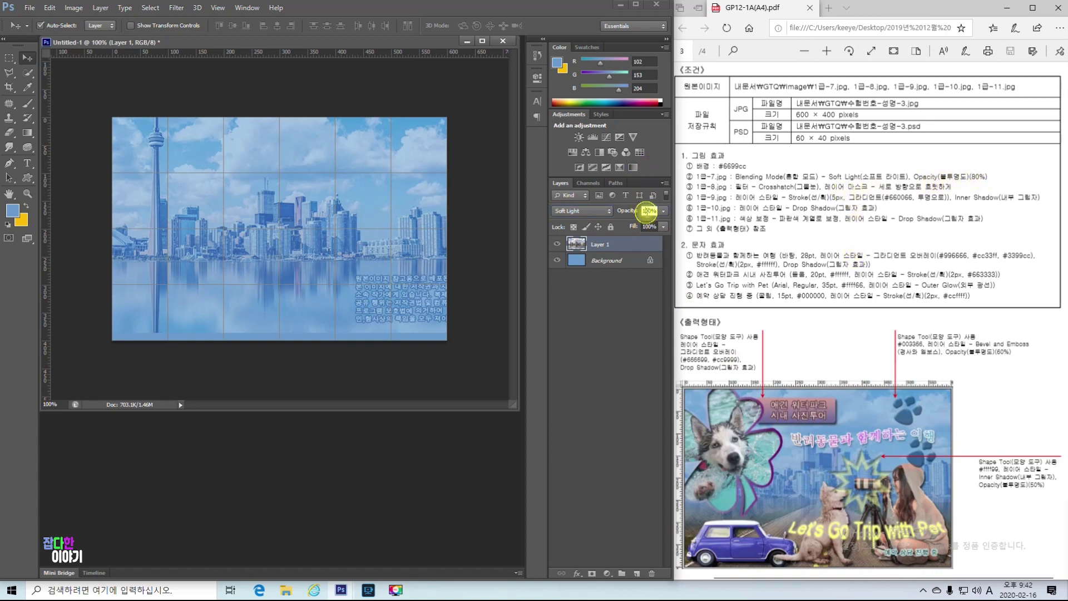
click(648, 211)
text(80)
key(Return)
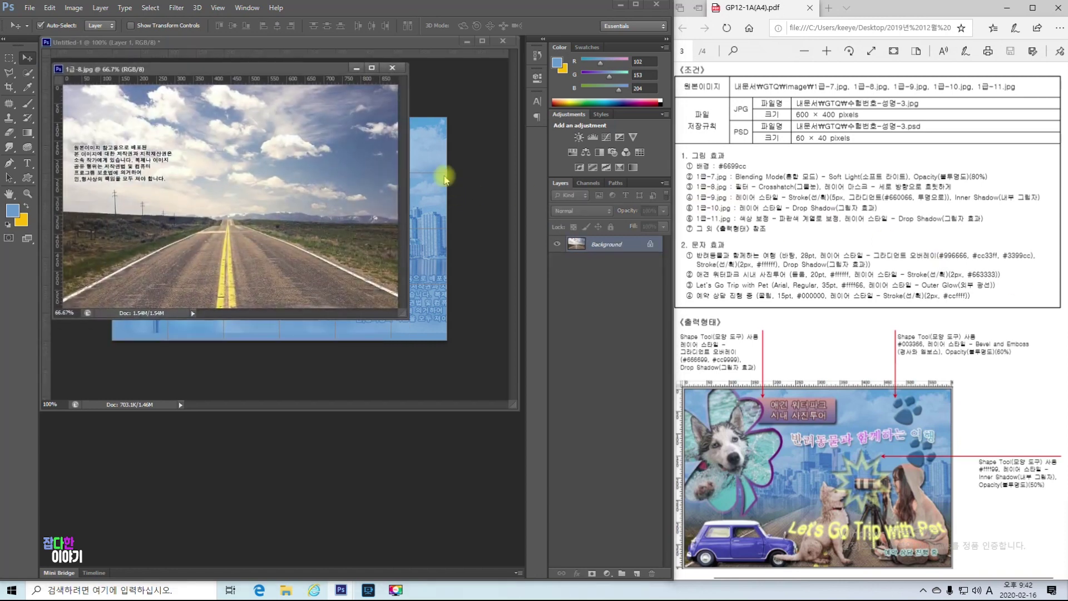
Step: Copy the 1급-8 road image into the composition as a new layer and close the source image
drag(311, 71, 366, 227)
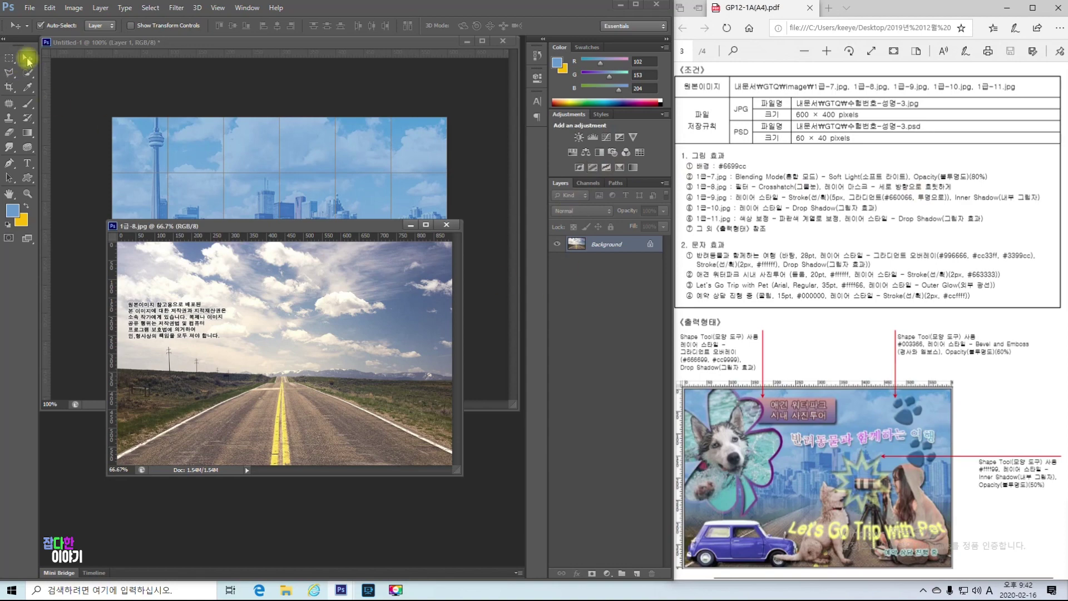
drag(263, 328, 311, 359)
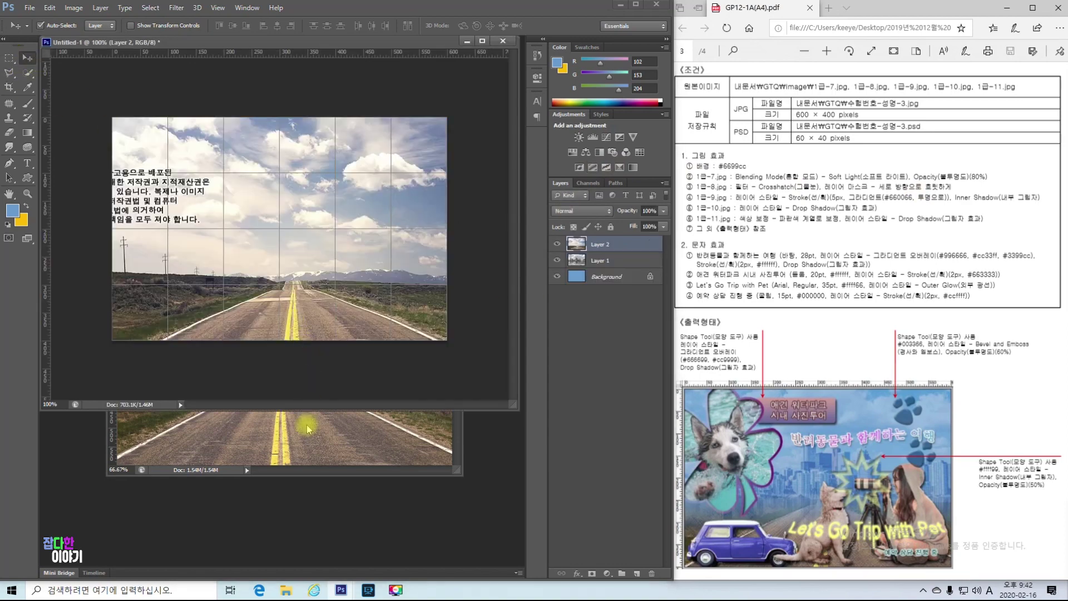
click(307, 425)
click(446, 225)
Step: Scale the road layer proportionally to about 67% and position it to cover the whole canvas
drag(307, 220, 302, 227)
key(ctrl+t)
drag(72, 65, 188, 157)
drag(241, 234, 153, 202)
drag(488, 109, 460, 126)
drag(345, 187, 343, 173)
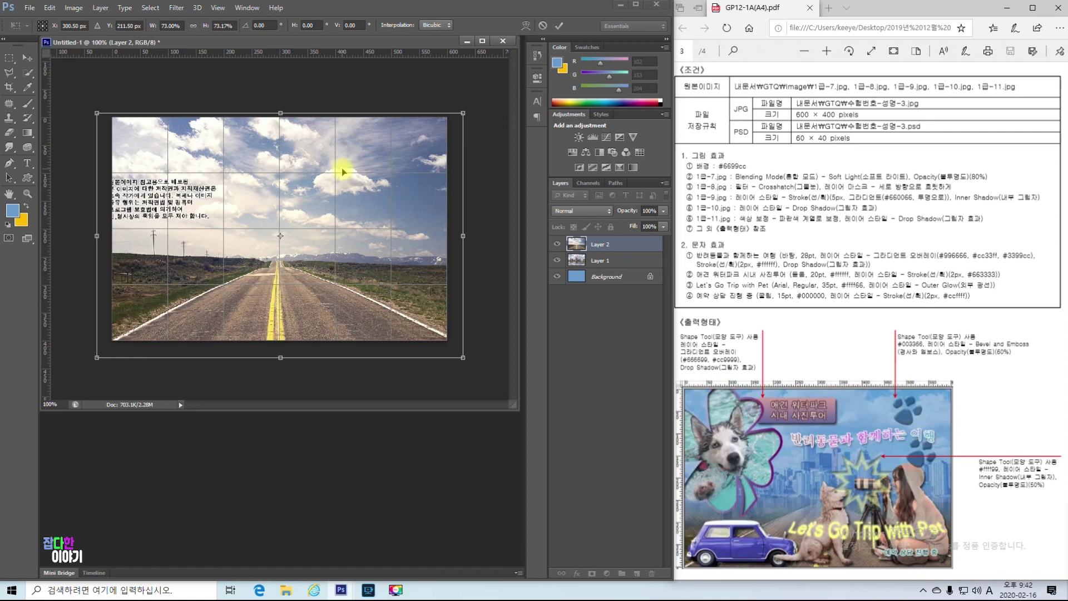
drag(321, 205, 326, 202)
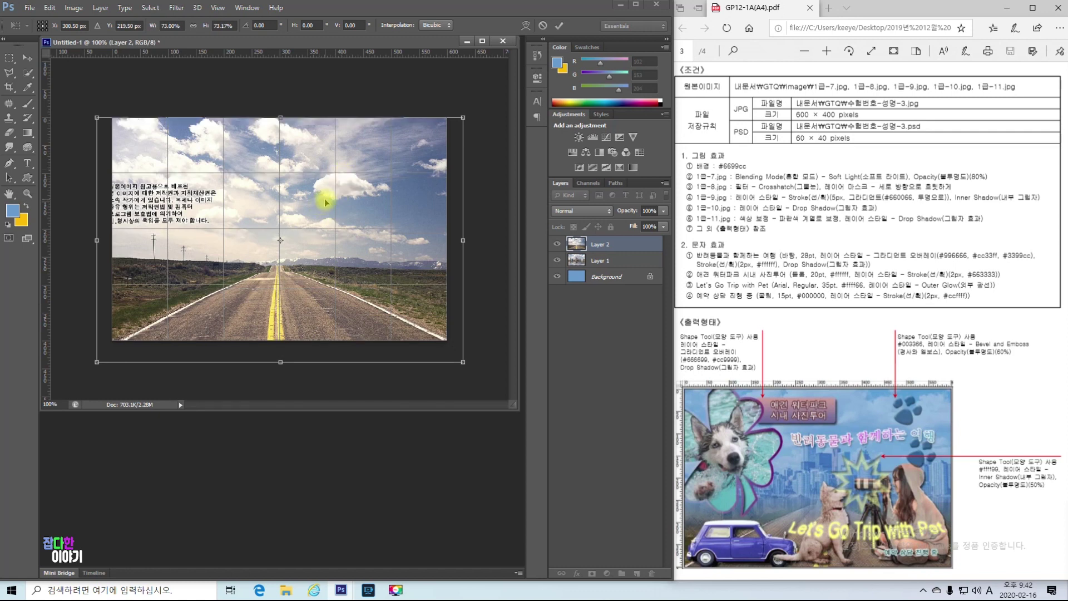
drag(463, 117, 454, 124)
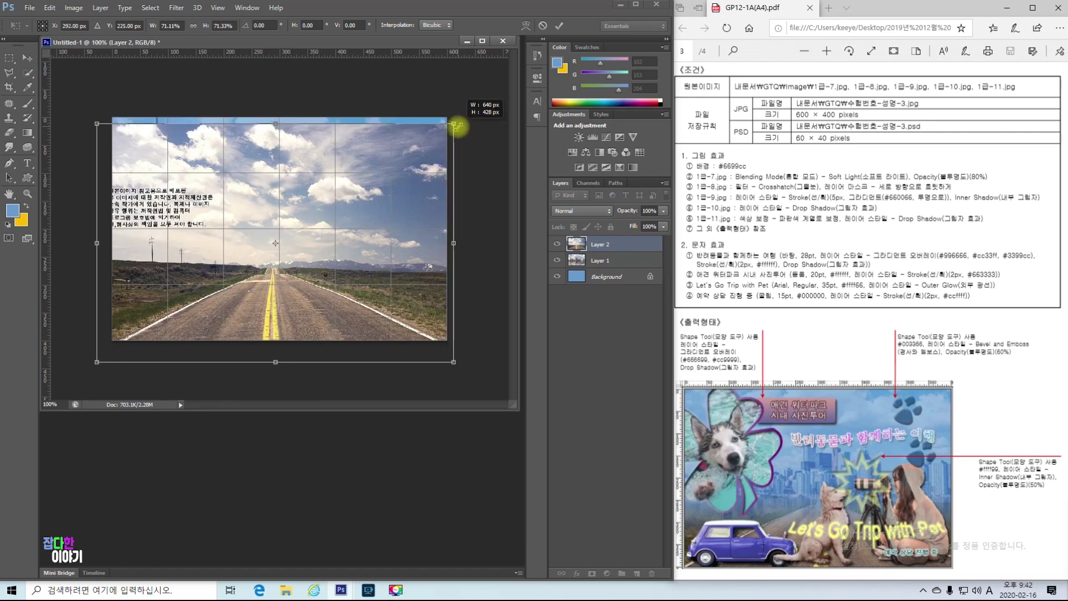
drag(398, 156, 420, 132)
drag(86, 358, 109, 332)
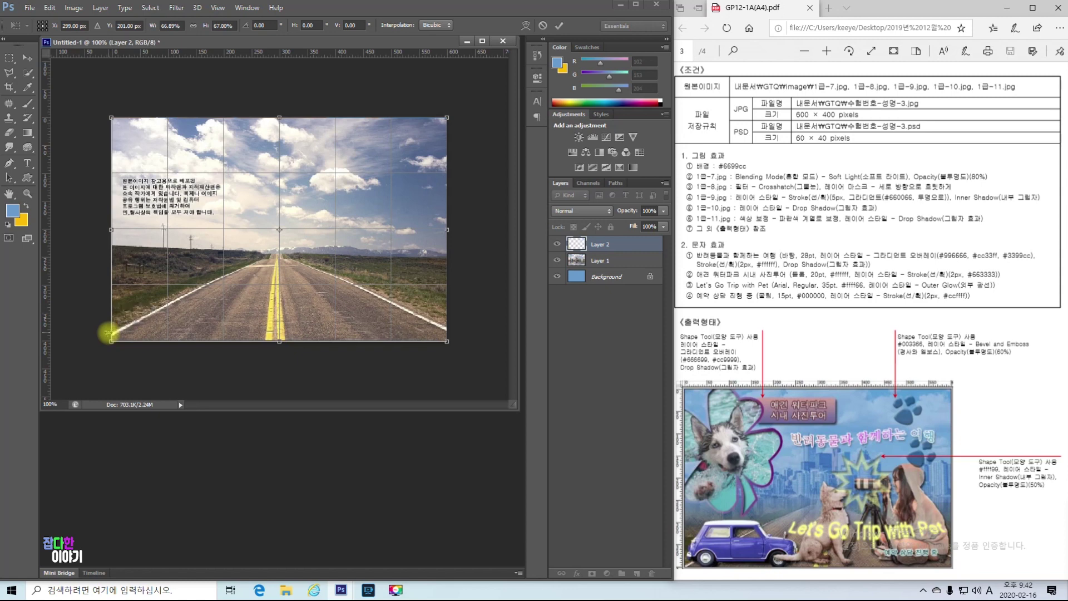
key(Return)
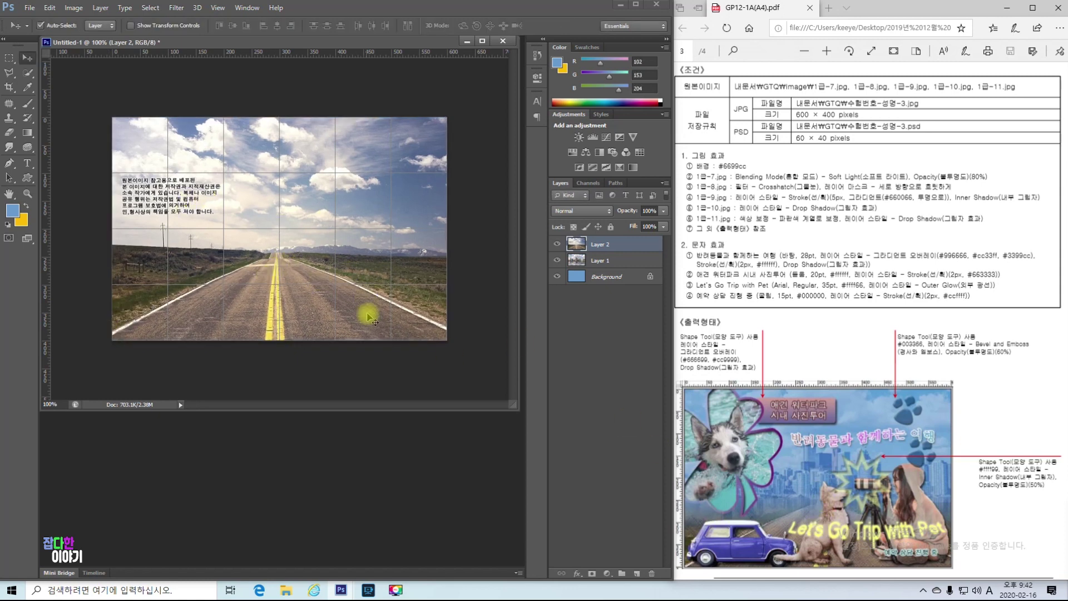
Step: Enlarge the road layer to about 104% and shift it slightly left so it still covers the canvas
key(ctrl+t)
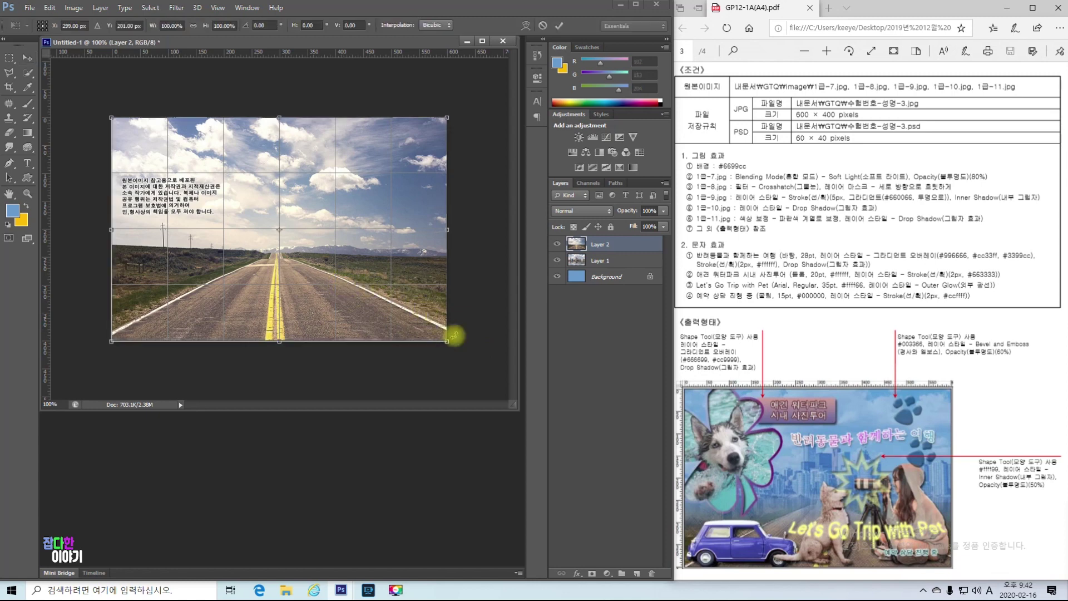
drag(447, 340, 459, 350)
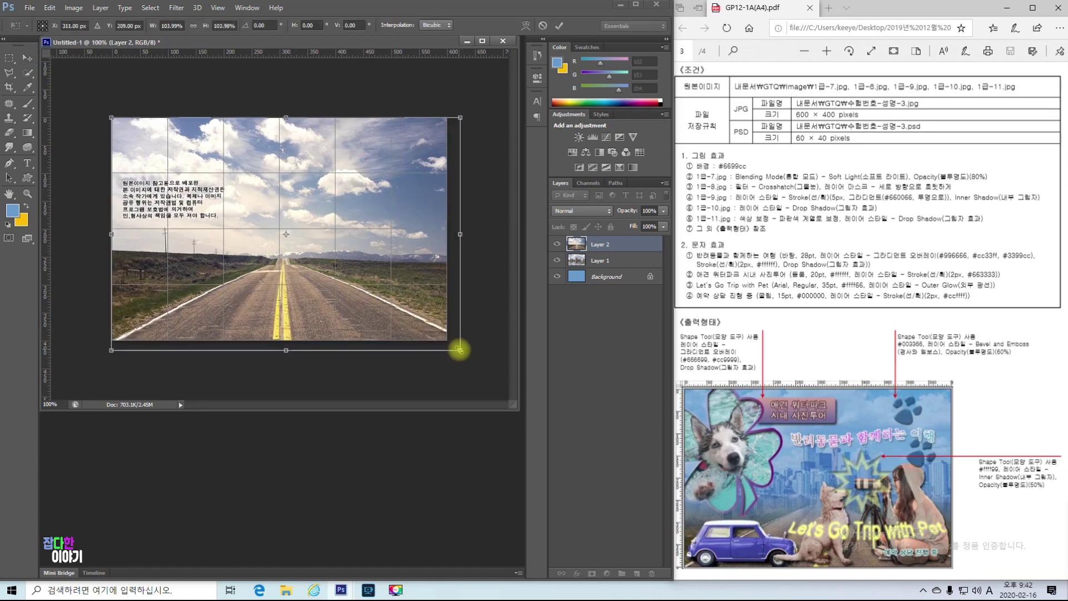
key(Return)
drag(321, 306, 314, 306)
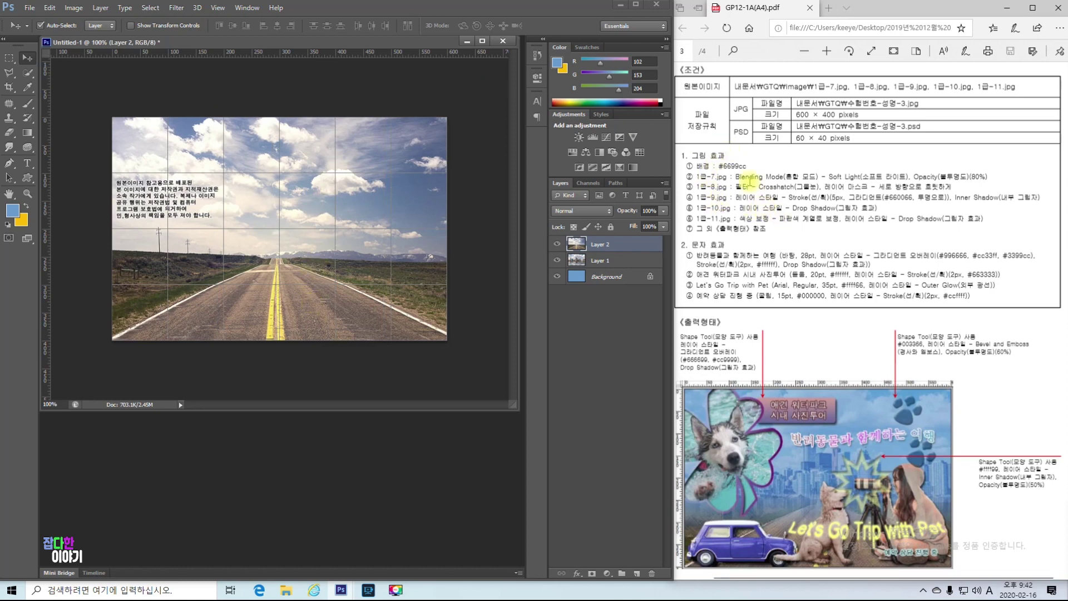
Step: Apply the Crosshatch filter from the Filter Gallery to the road layer
click(176, 8)
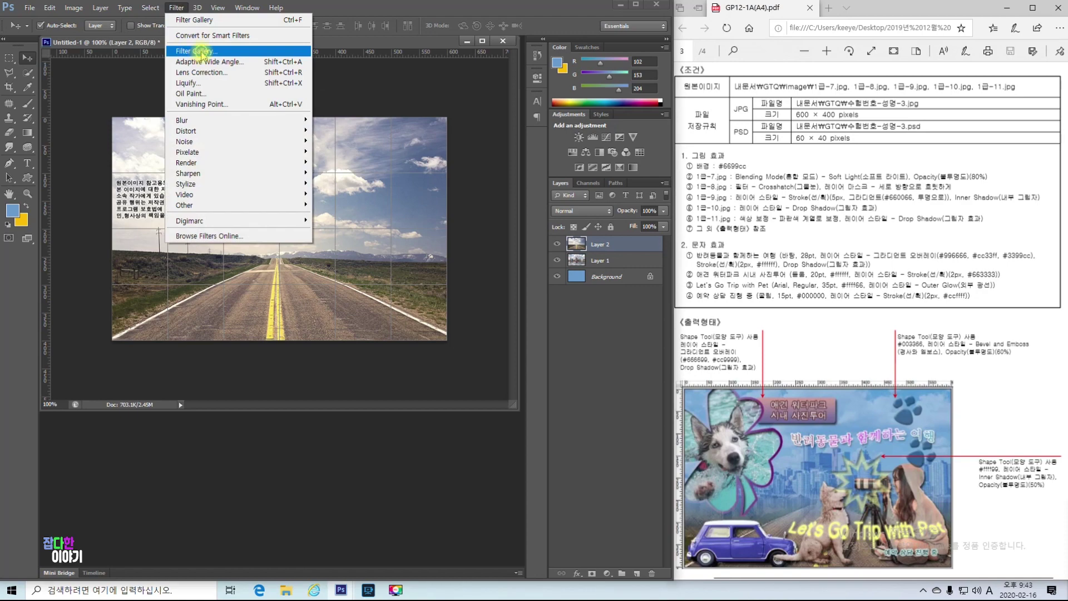
click(200, 51)
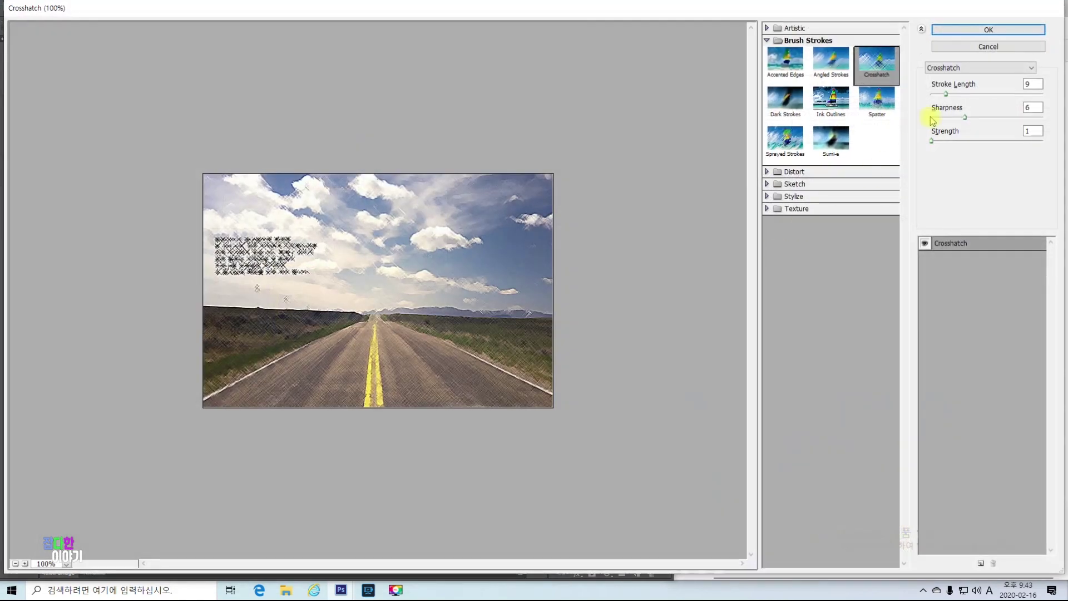
click(960, 66)
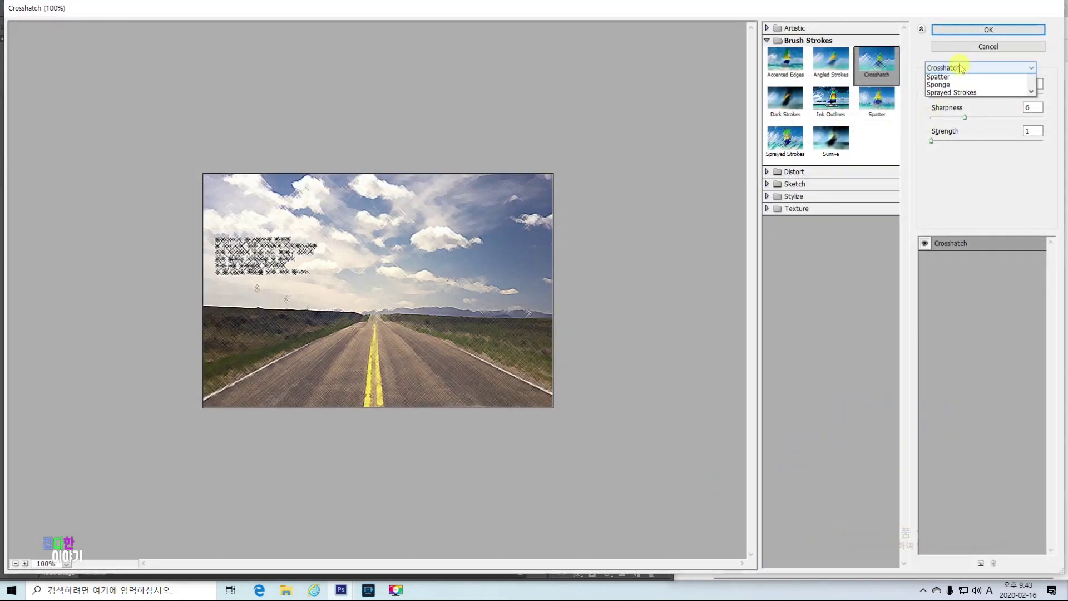
click(949, 82)
click(973, 29)
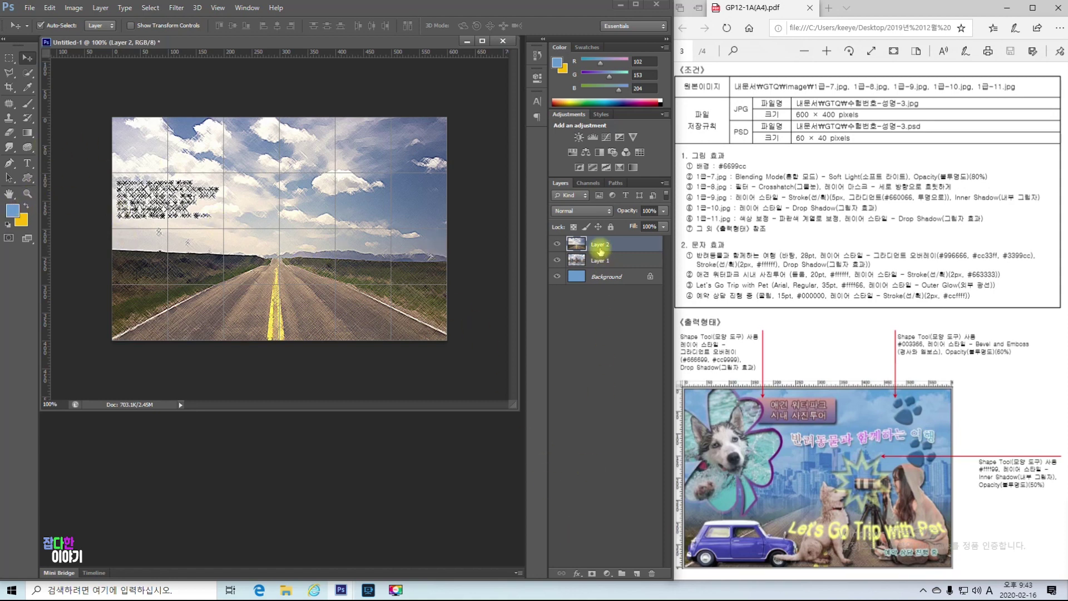
Step: Add a layer mask to the road layer and fade it vertically with black-to-white gradients so the skyline shows above the road
click(592, 573)
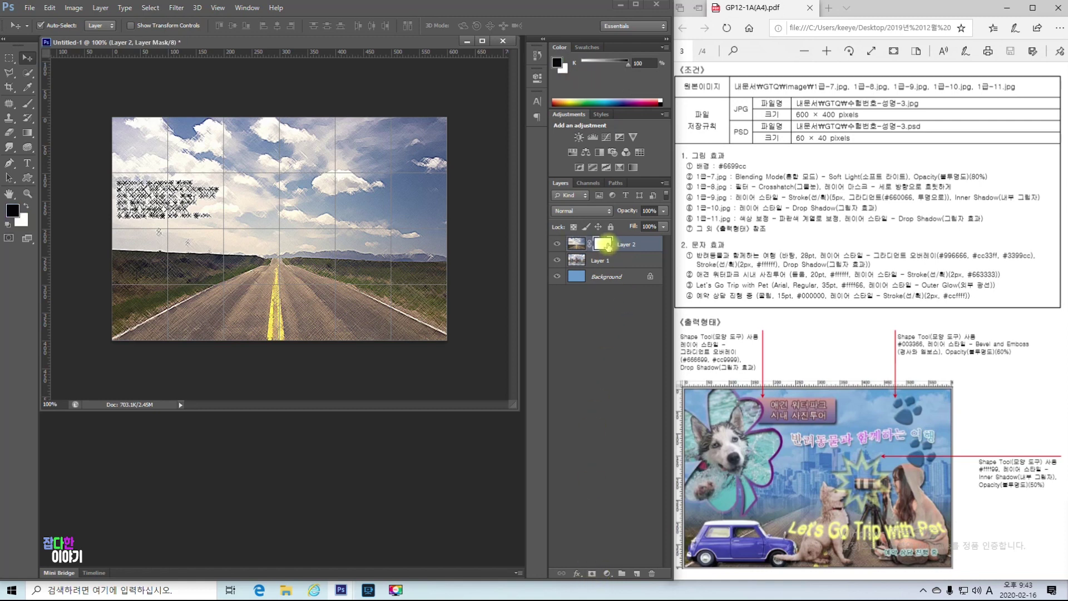
click(27, 133)
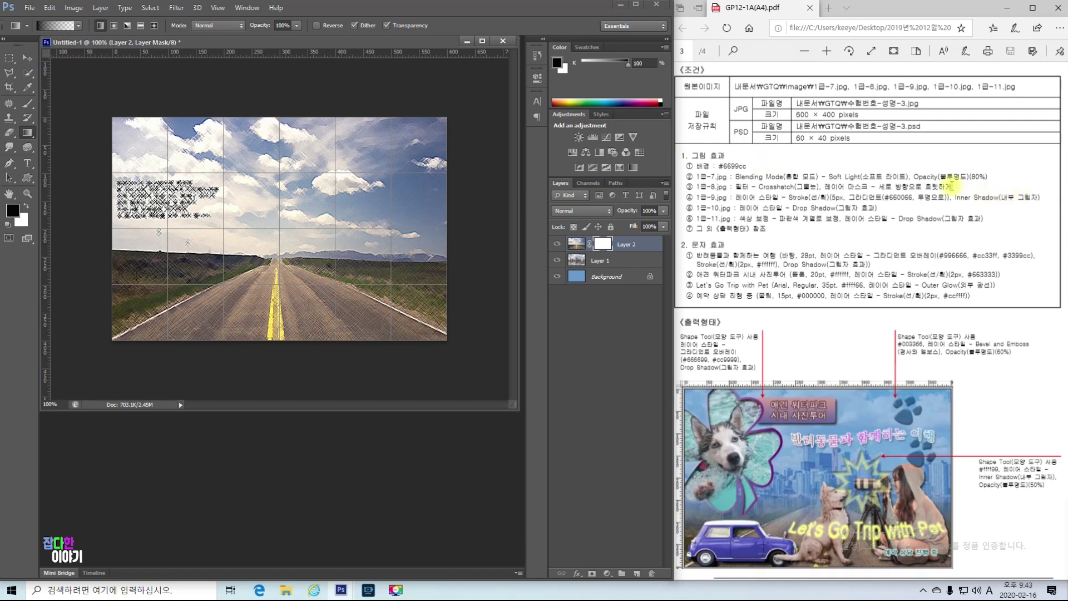
drag(285, 98, 290, 210)
drag(284, 130, 291, 233)
drag(282, 139, 286, 244)
drag(287, 148, 284, 248)
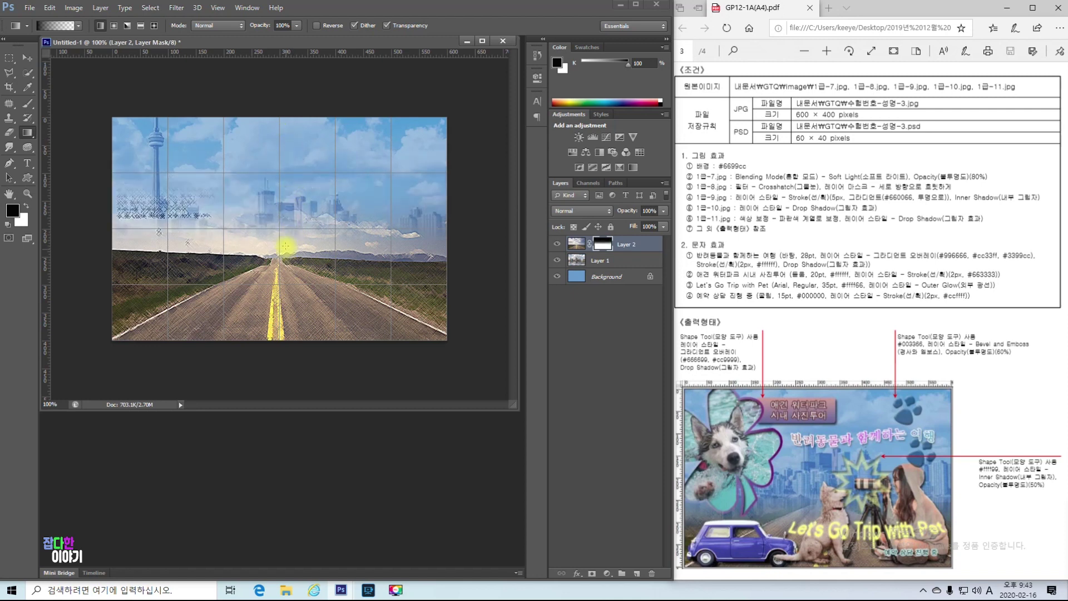
drag(280, 122, 280, 300)
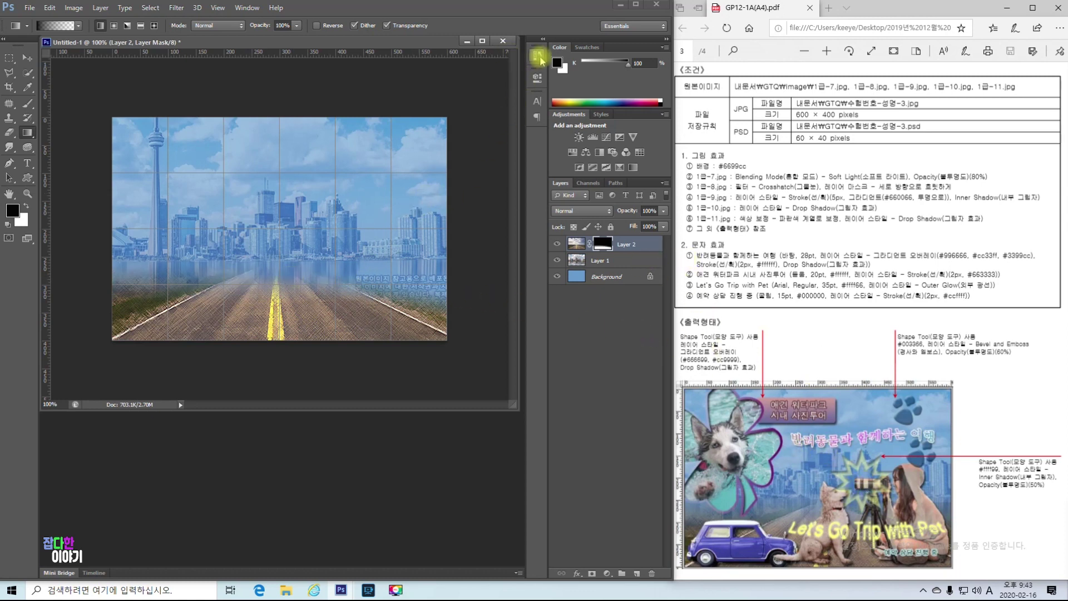
Step: Step back through the document history to an earlier gradient on the road layer's mask
click(537, 58)
click(465, 291)
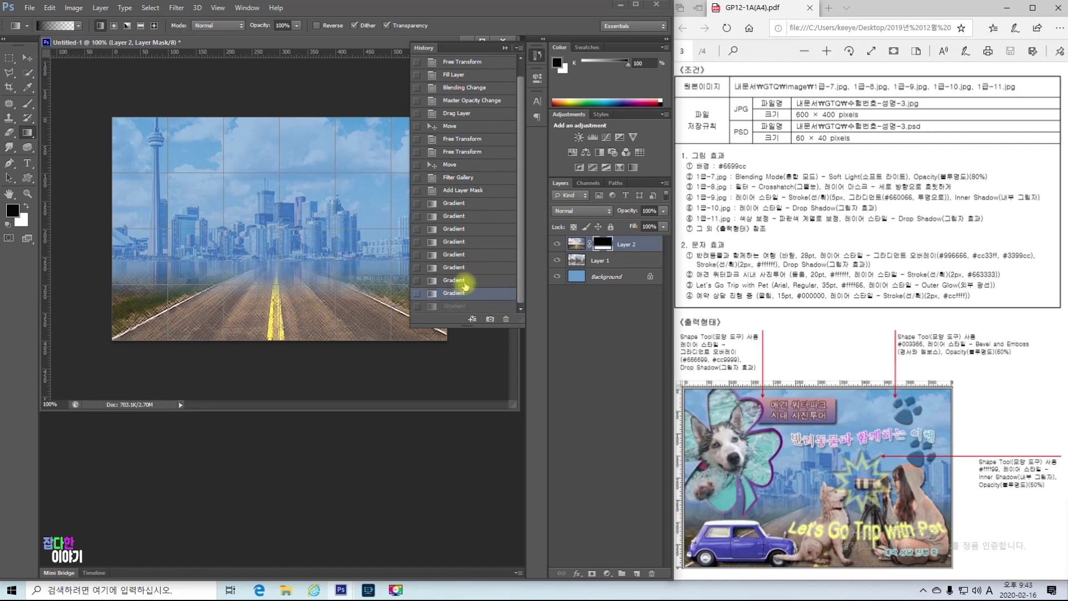
click(465, 282)
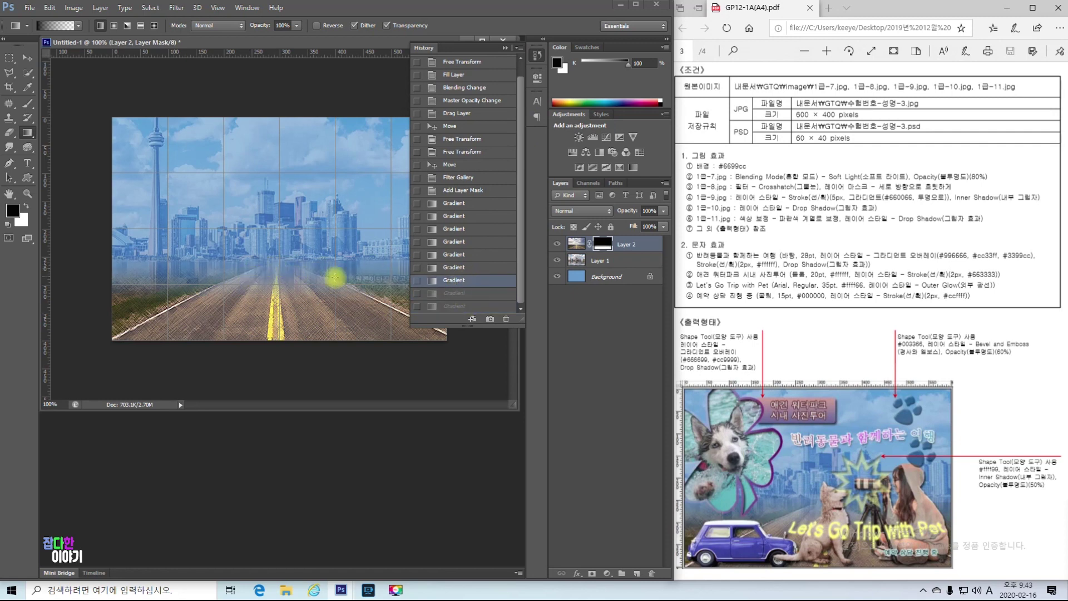
click(505, 48)
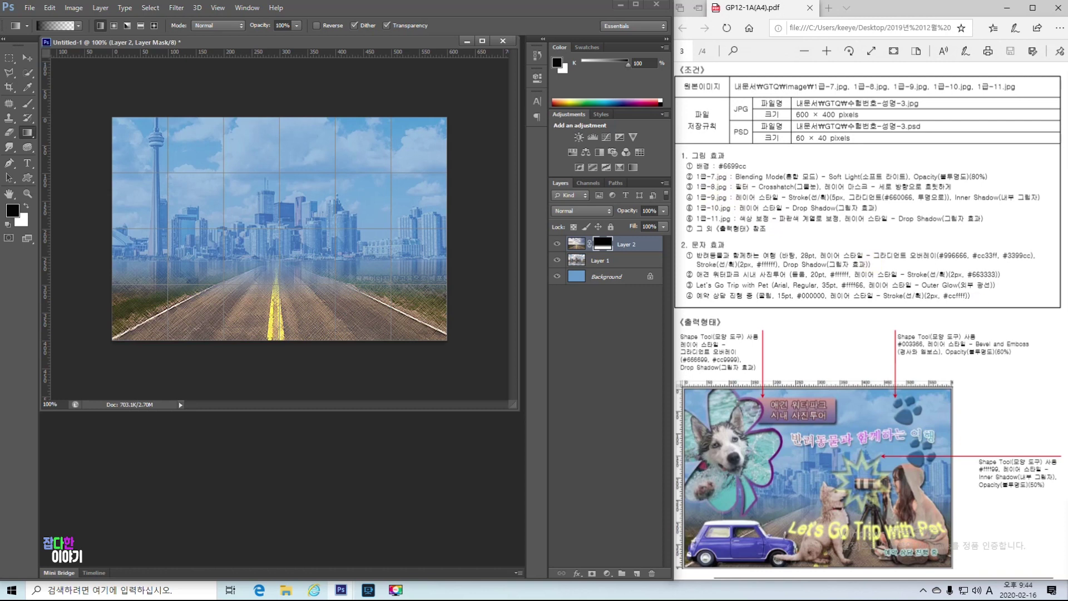
Step: Open the 1급-9 image of the swimming dog and minimize its window to return to the composition
click(27, 57)
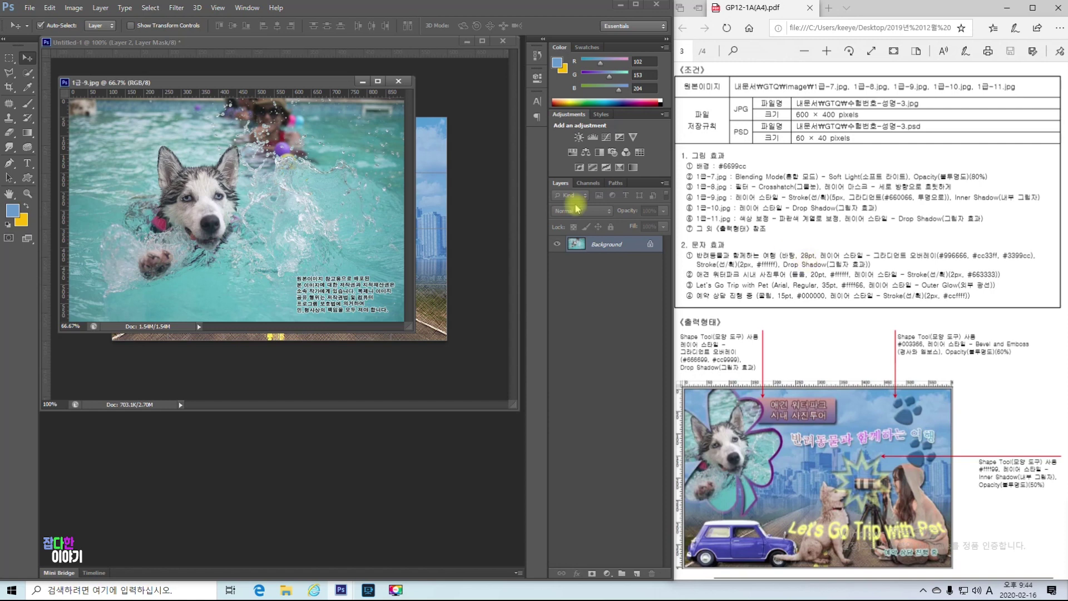
drag(324, 88, 333, 216)
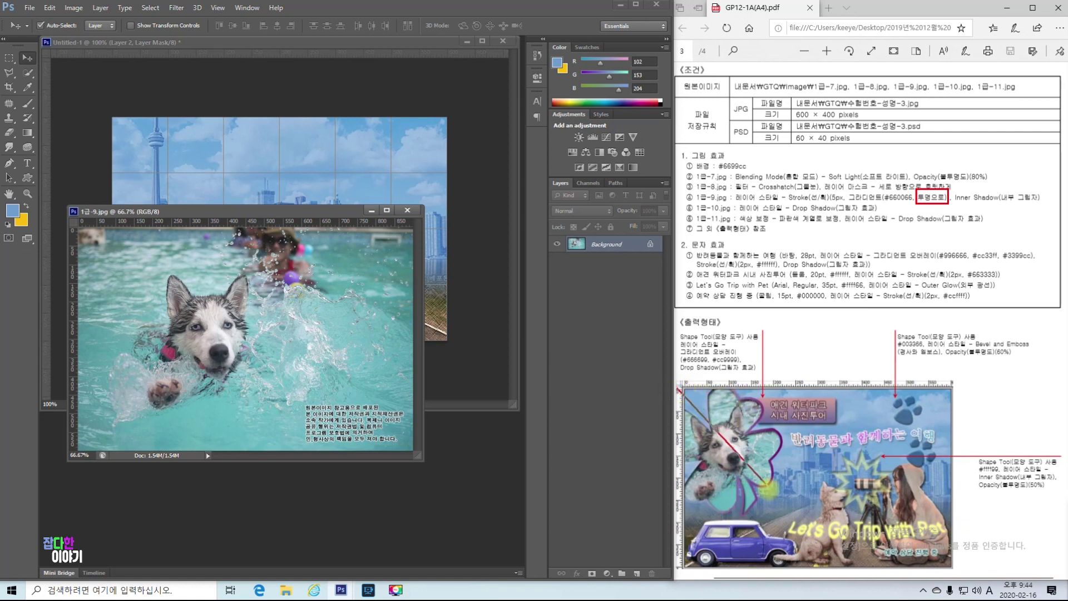
drag(679, 387, 764, 387)
drag(678, 387, 784, 517)
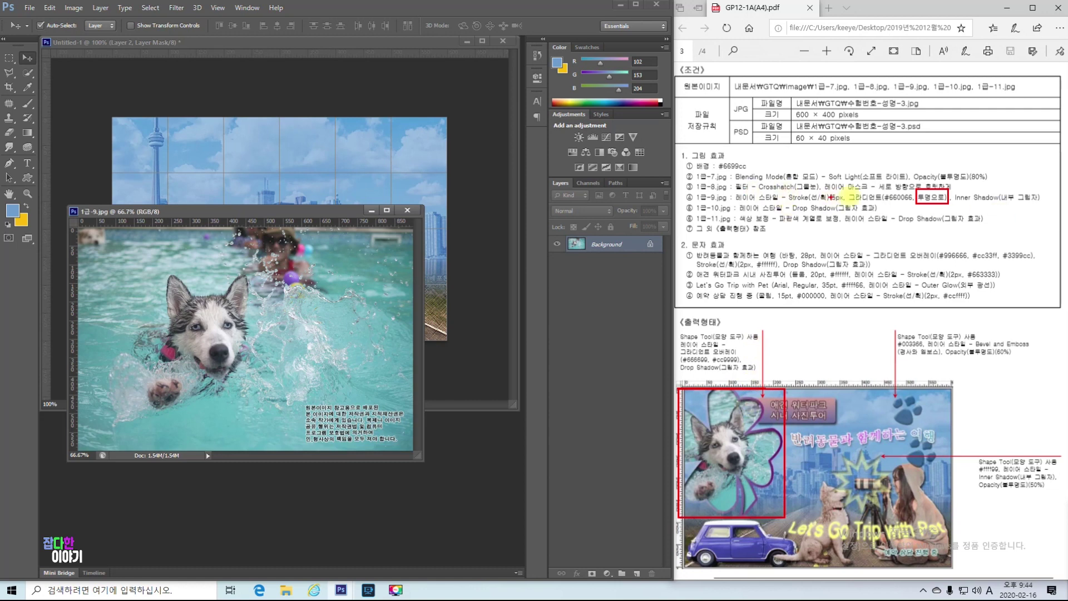
drag(686, 223, 767, 233)
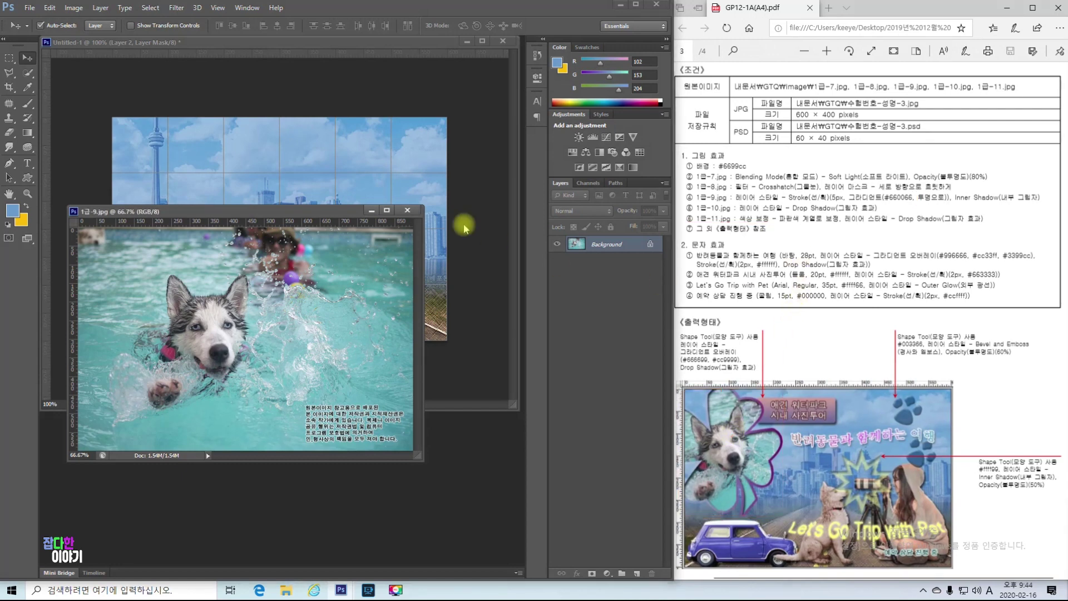
mouse_move(320, 213)
mouse_down()
mouse_move(362, 258)
mouse_move(354, 345)
mouse_up()
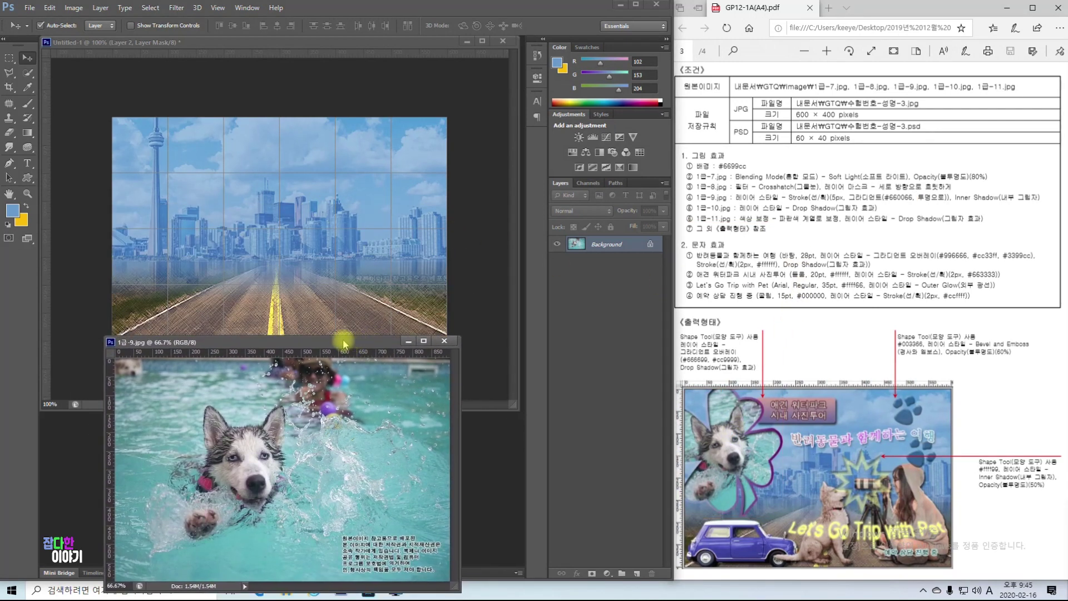
drag(354, 345, 356, 351)
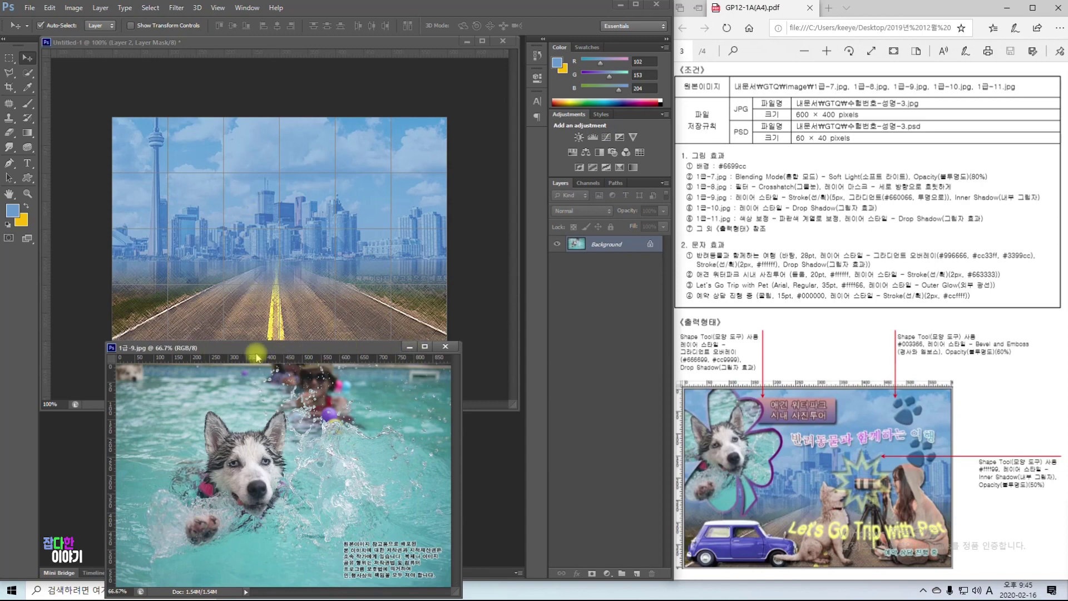
click(408, 346)
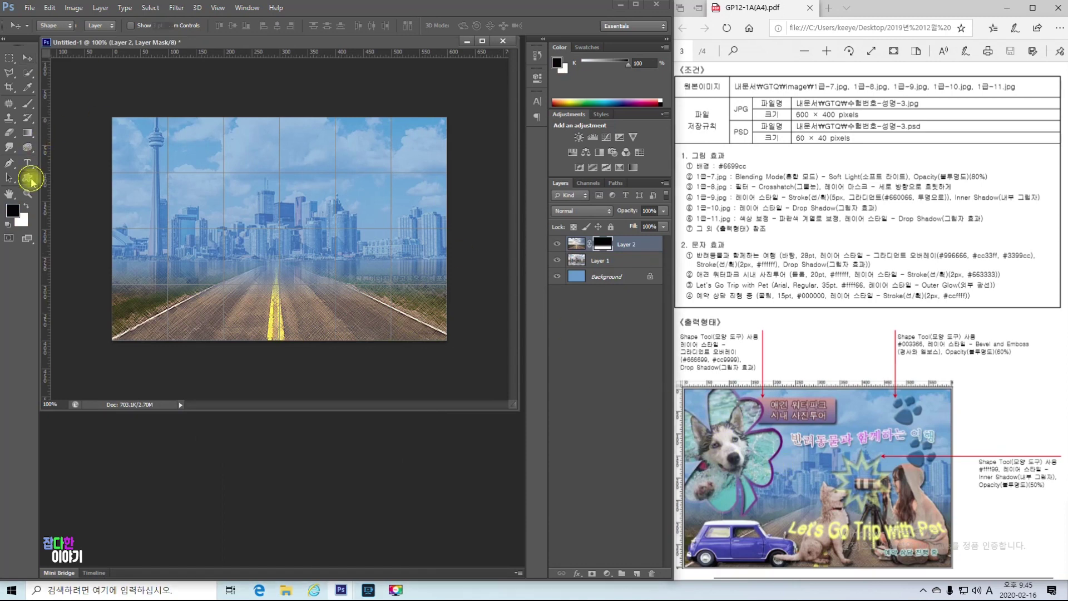
Step: Draw a clover custom shape about 240 × 255 px and move it toward the canvas's upper-left area
click(26, 178)
click(419, 26)
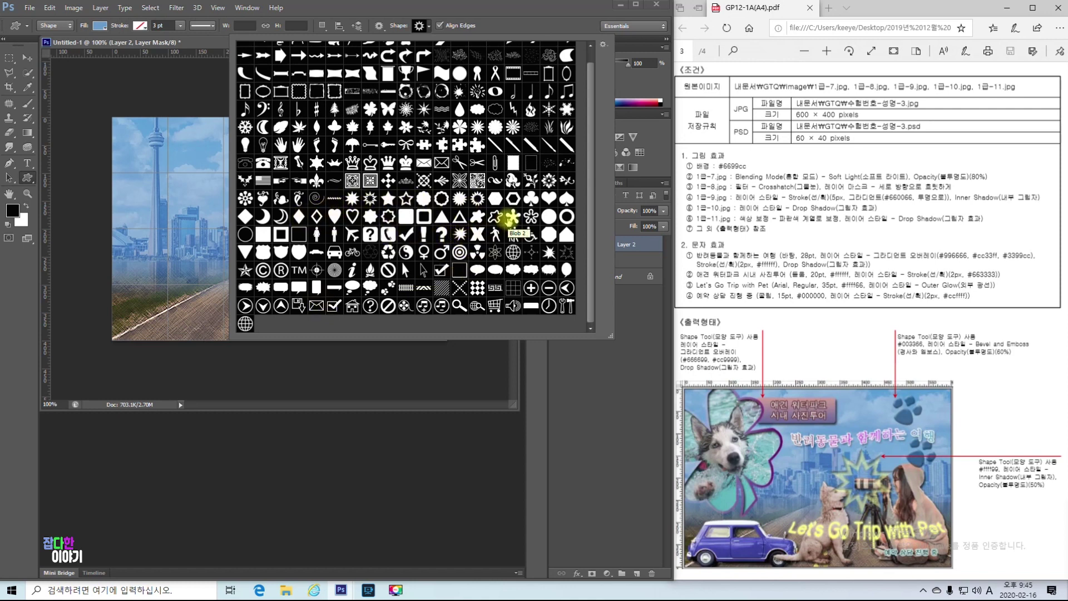
scroll(536, 216, up, 2)
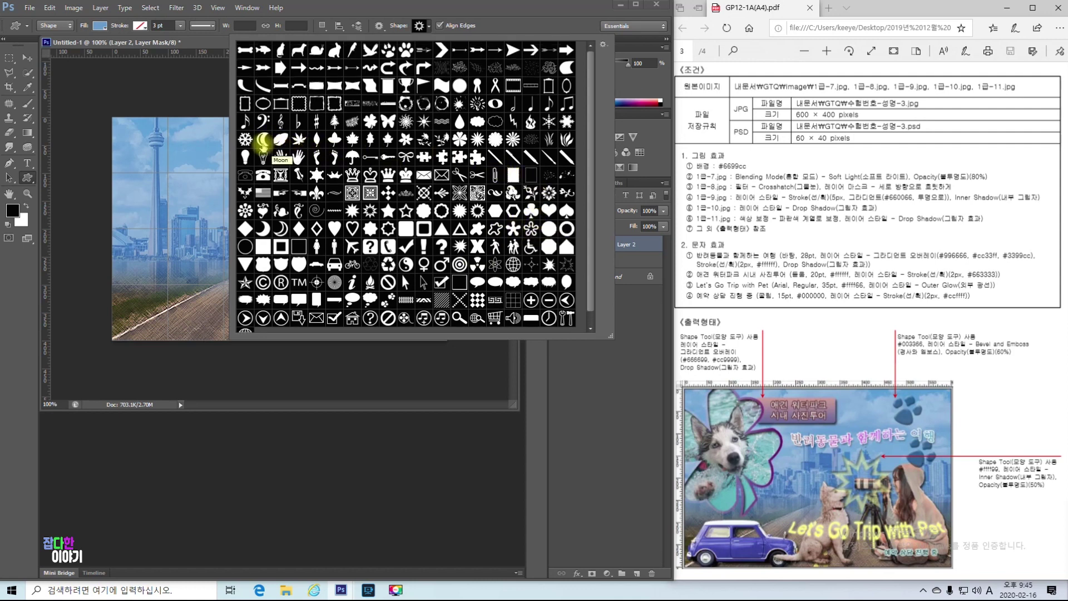
double_click(370, 121)
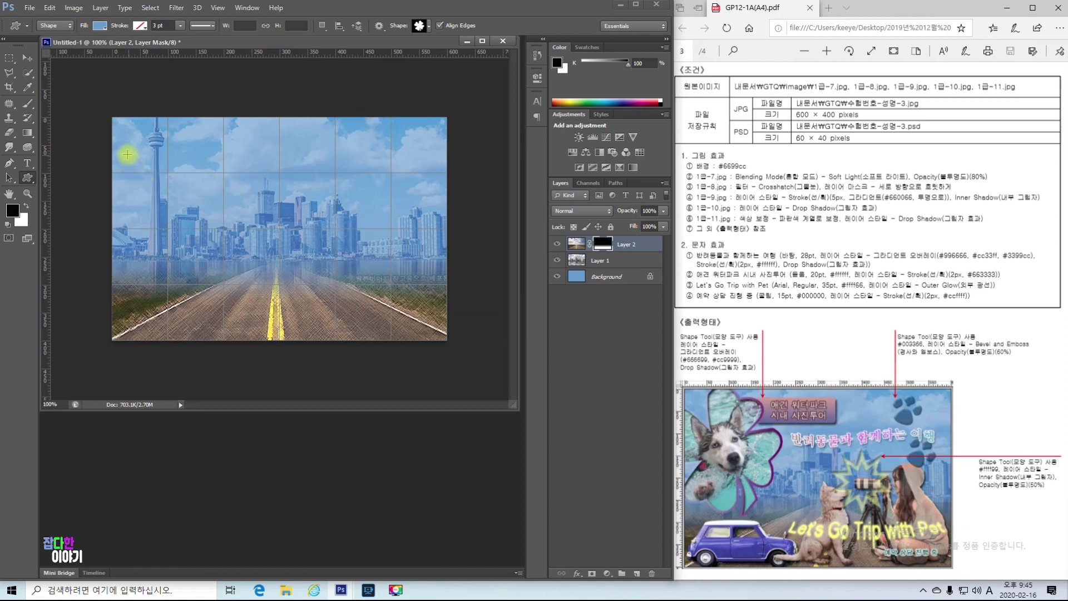
drag(126, 149, 259, 291)
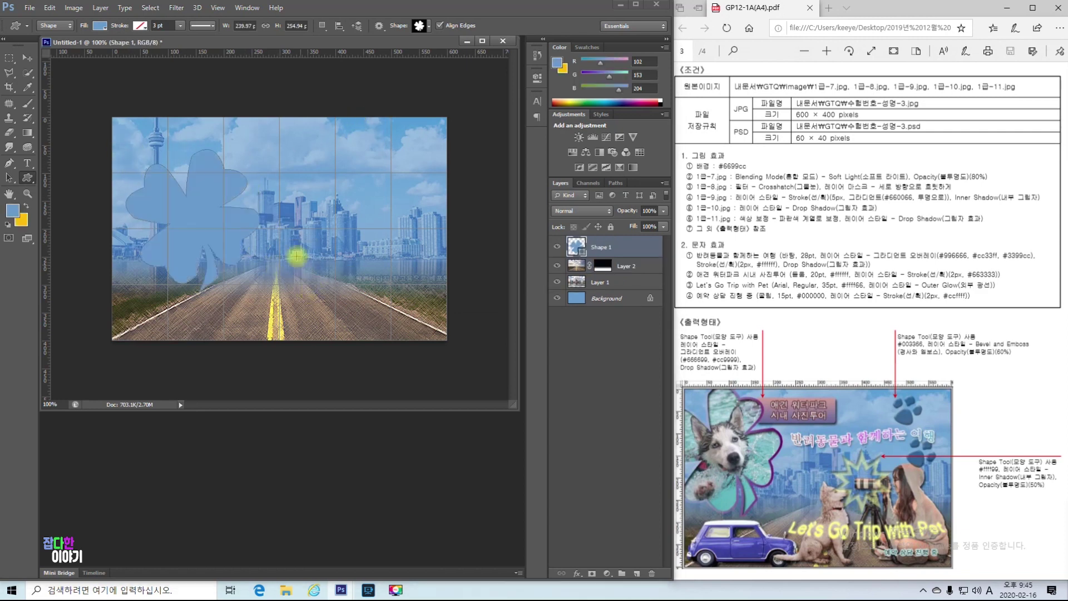
click(27, 57)
drag(210, 237, 193, 220)
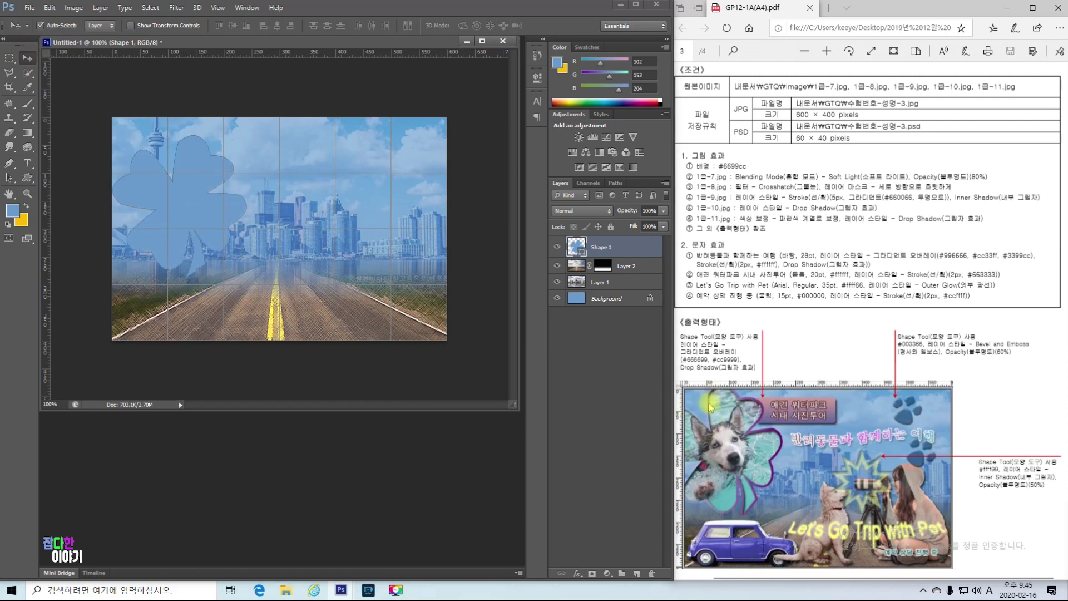
drag(181, 193, 182, 195)
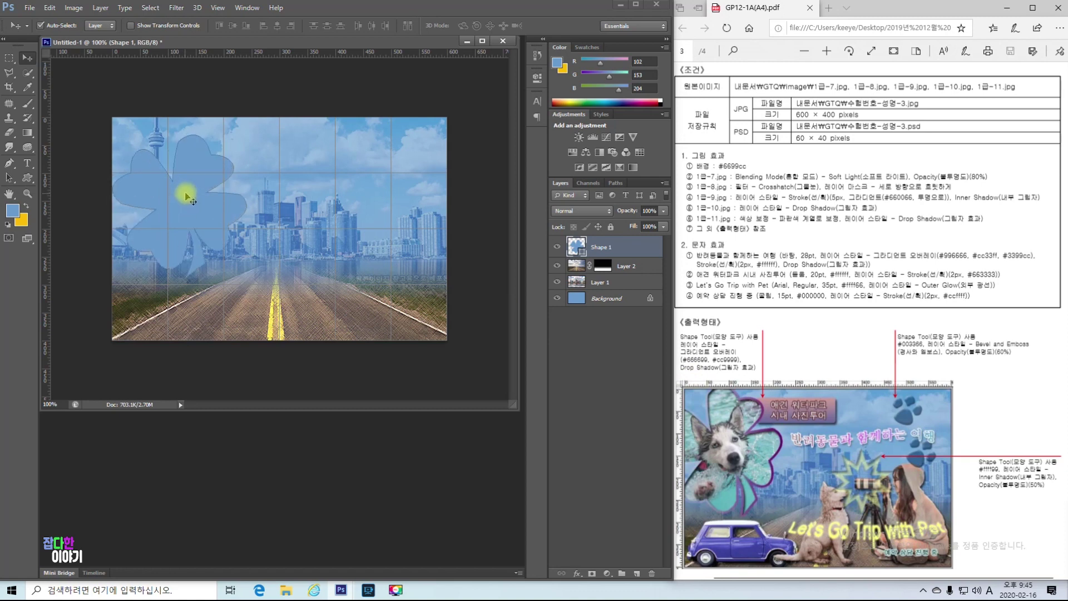
Step: Start a free transform on the clover, rotate it about 17° counterclockwise and move it up to the canvas's top edge
key(ctrl+t)
drag(256, 129, 238, 105)
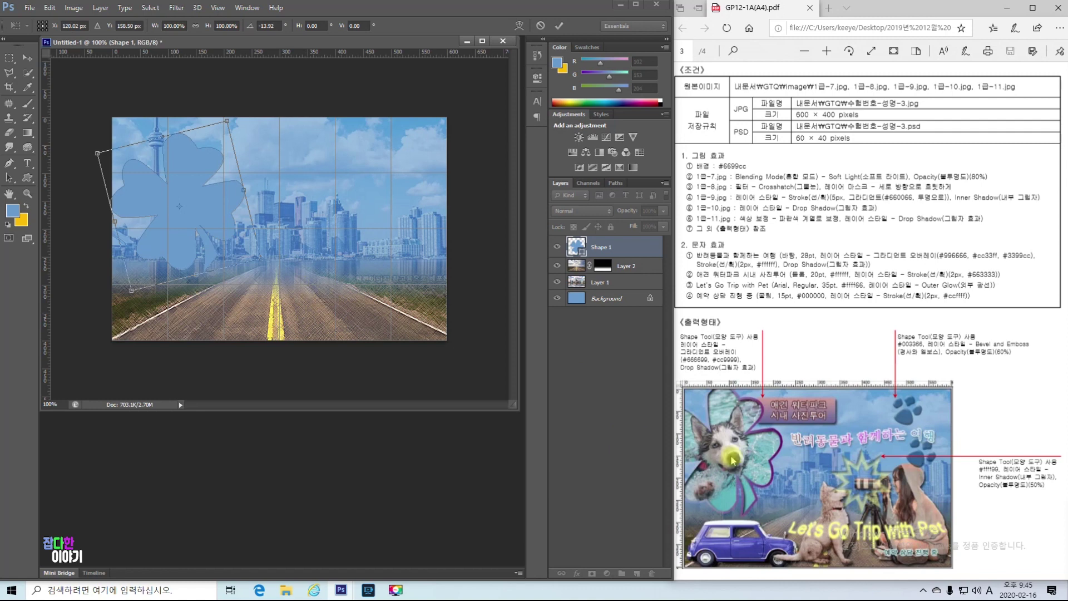
drag(242, 116, 234, 109)
drag(195, 179, 183, 159)
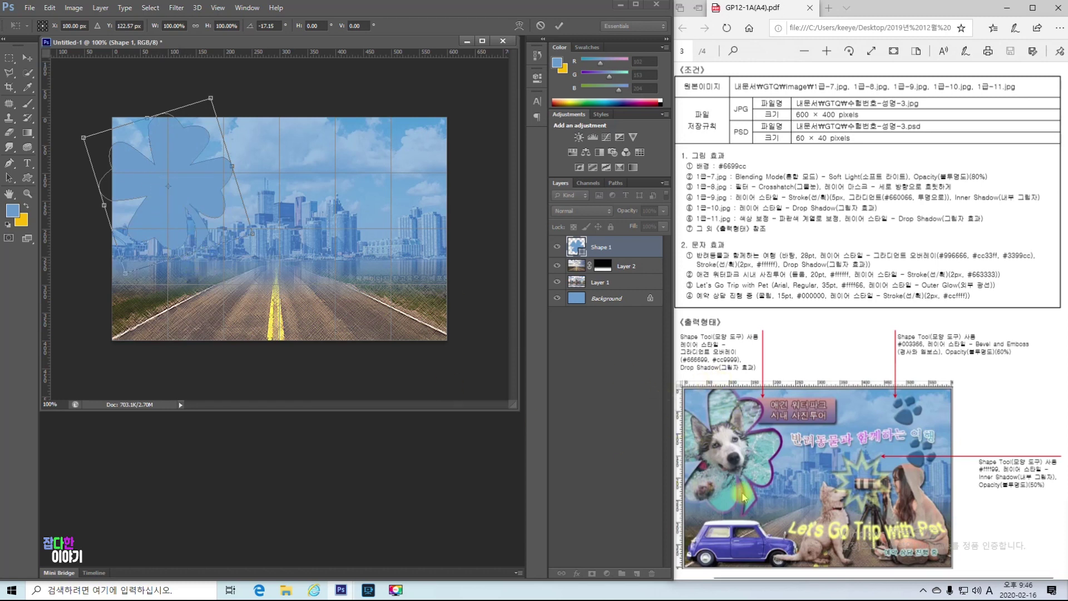
Step: Scale the clover proportionally to about 116% and move it partly past the canvas's left edge
drag(251, 233, 277, 251)
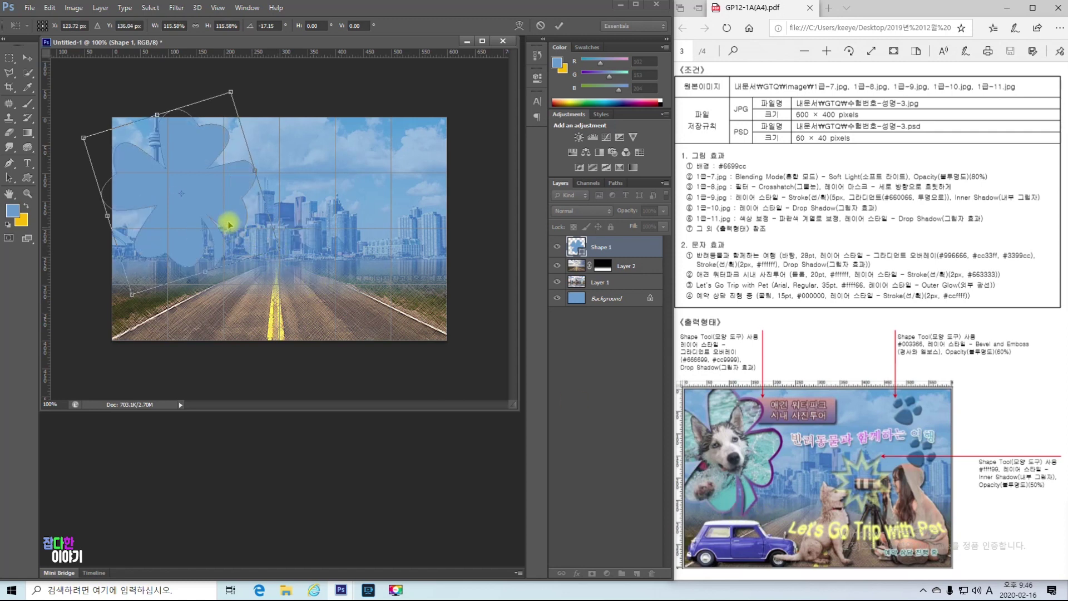
drag(212, 191, 205, 190)
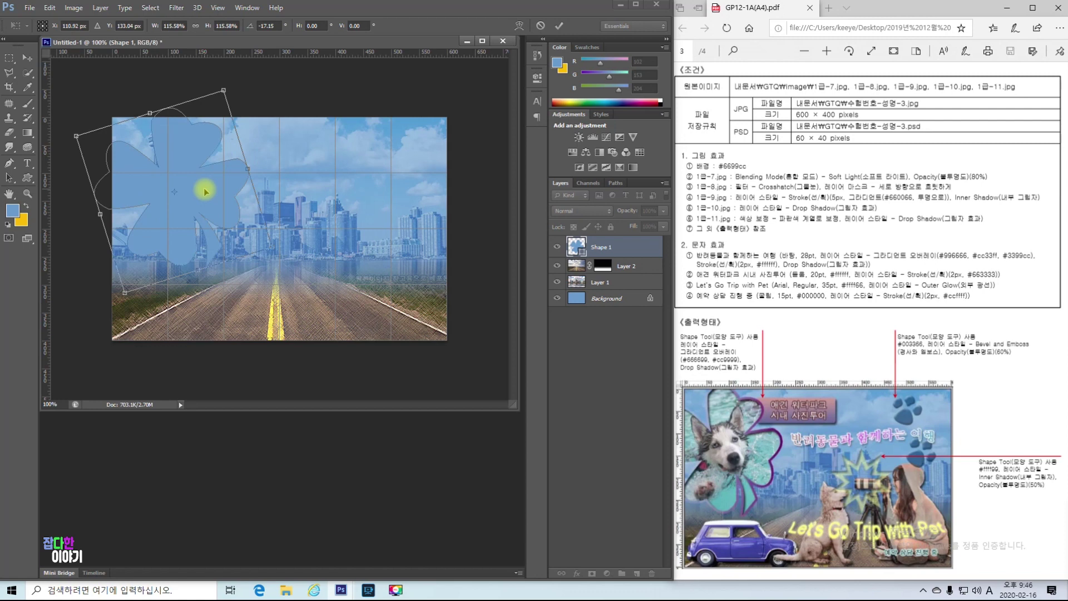
drag(208, 195, 188, 203)
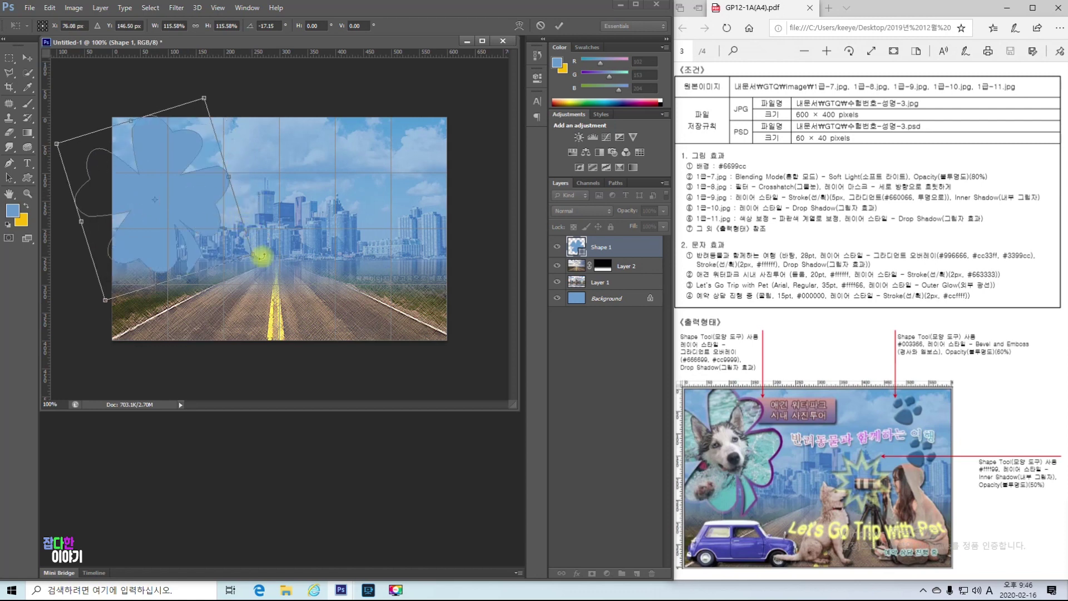
Step: Adjust the clover's rotation to about -13.4°, fine-tune its horizontal position at the left canvas edge, and apply the transform
drag(263, 258, 275, 261)
drag(203, 209, 199, 209)
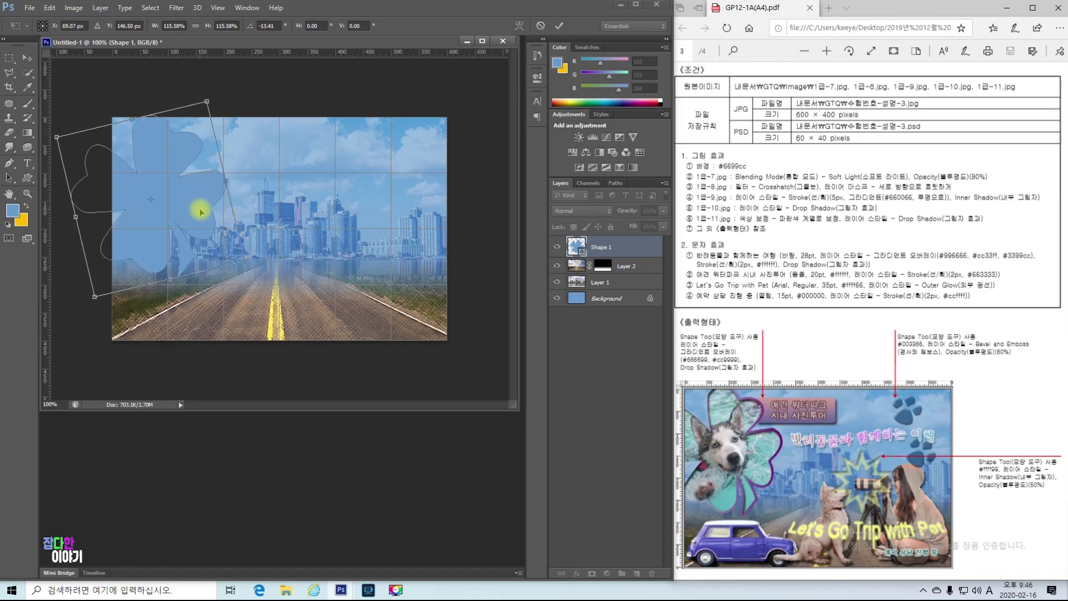
key(Right)
key(Right)
key(Right)
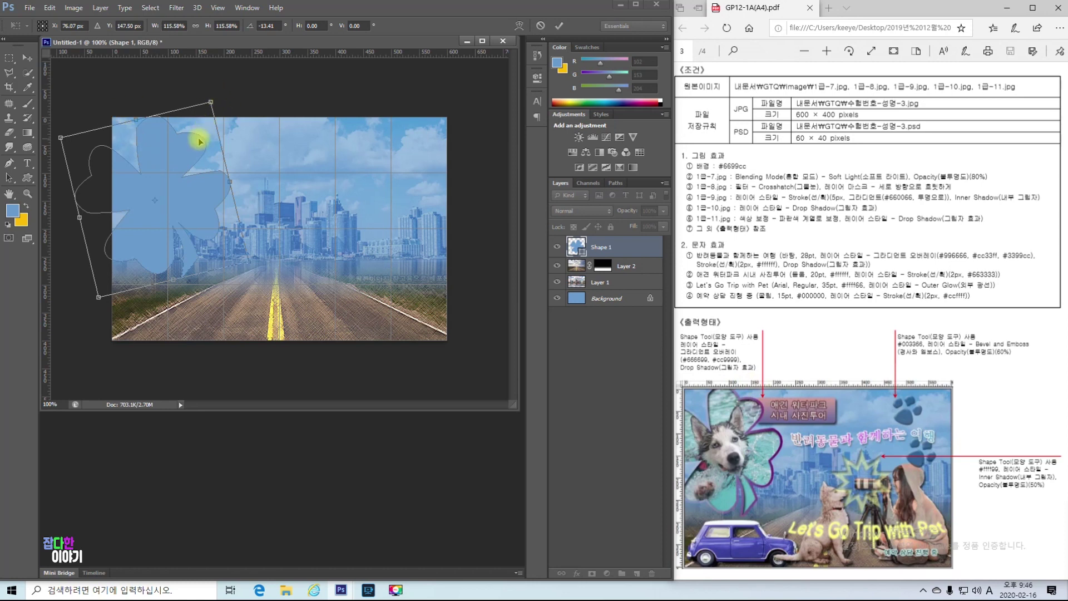
key(Return)
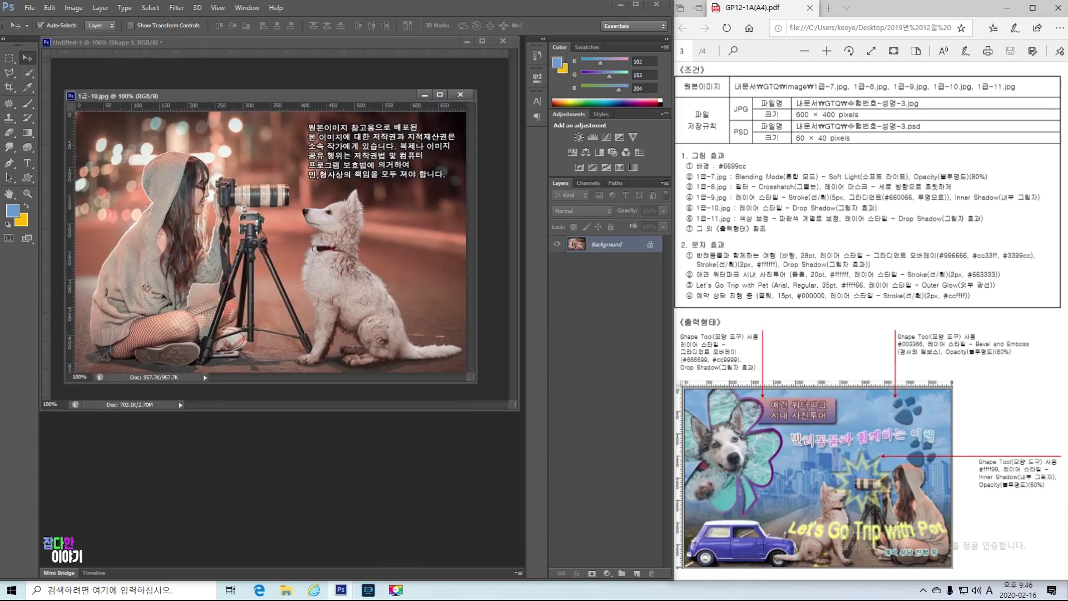
Step: Copy the 1급-9.jpg husky photo into the composite as a layer clipped to the clover shape, and close the source image
click(425, 95)
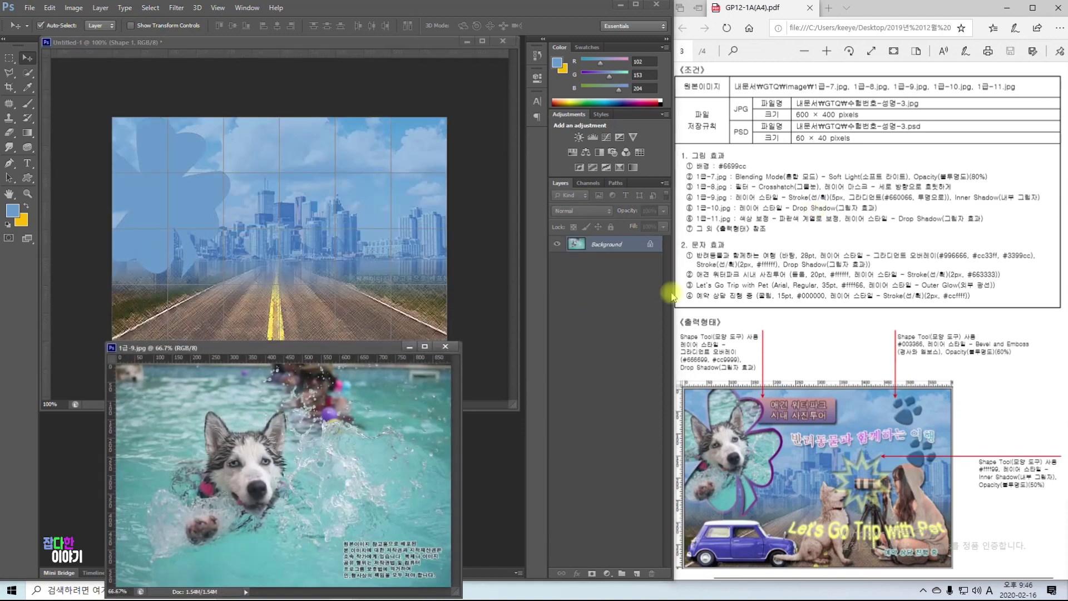
drag(309, 515, 251, 139)
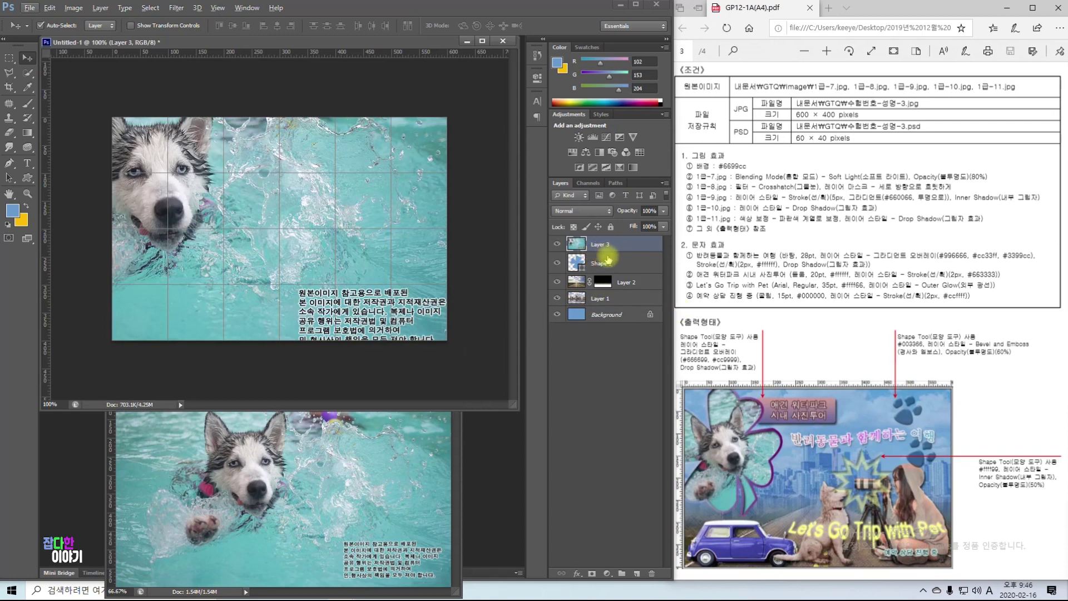
click(578, 369)
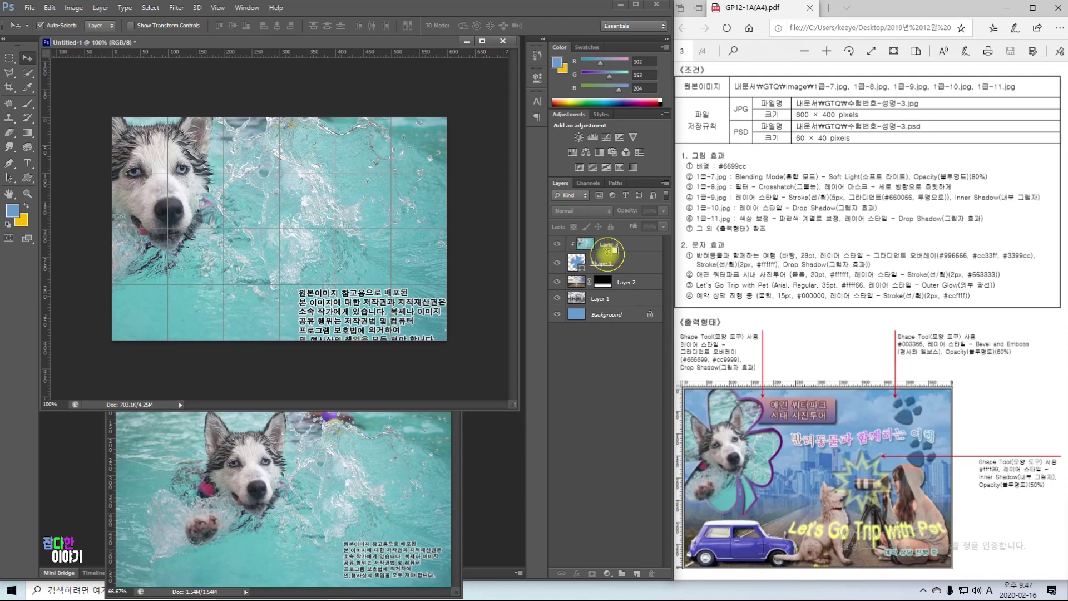
alt+click(608, 251)
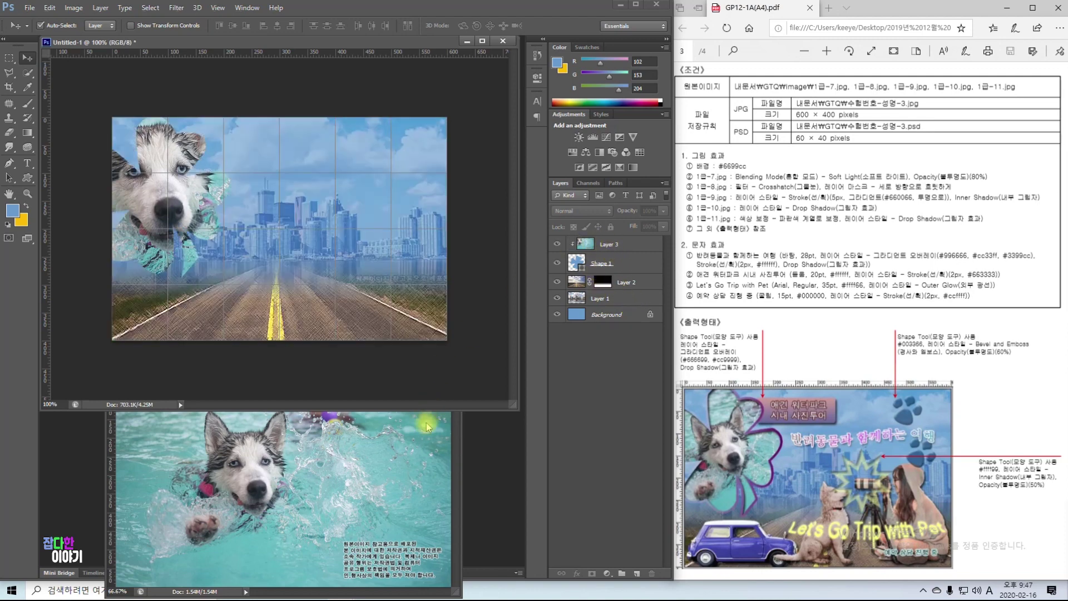
click(408, 437)
click(440, 346)
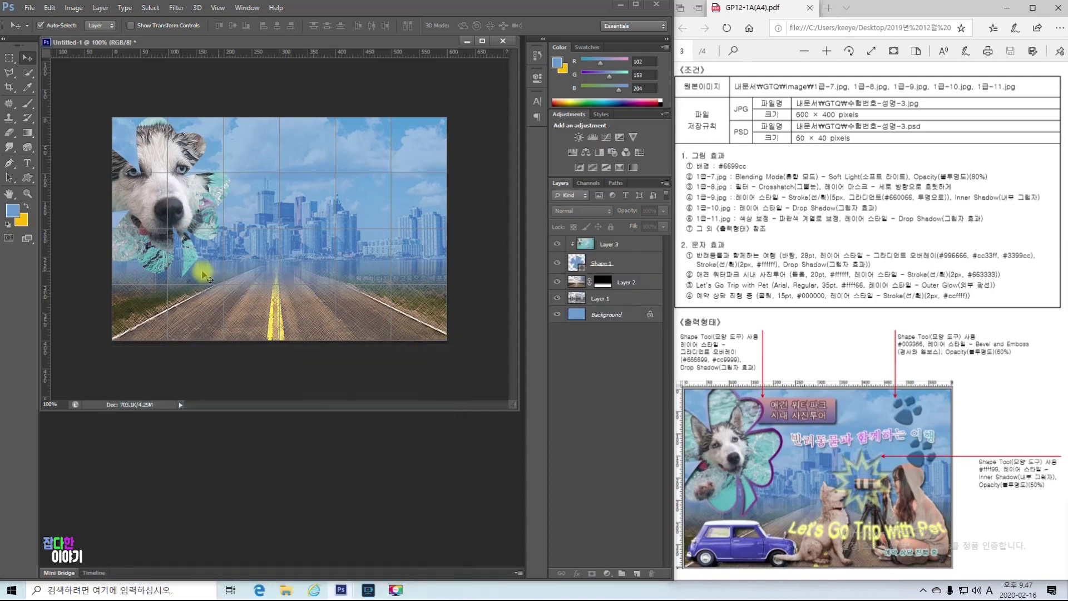
Step: Scale the clipped husky photo proportionally to about 53% and position the dog's face over the clover
drag(178, 195, 188, 208)
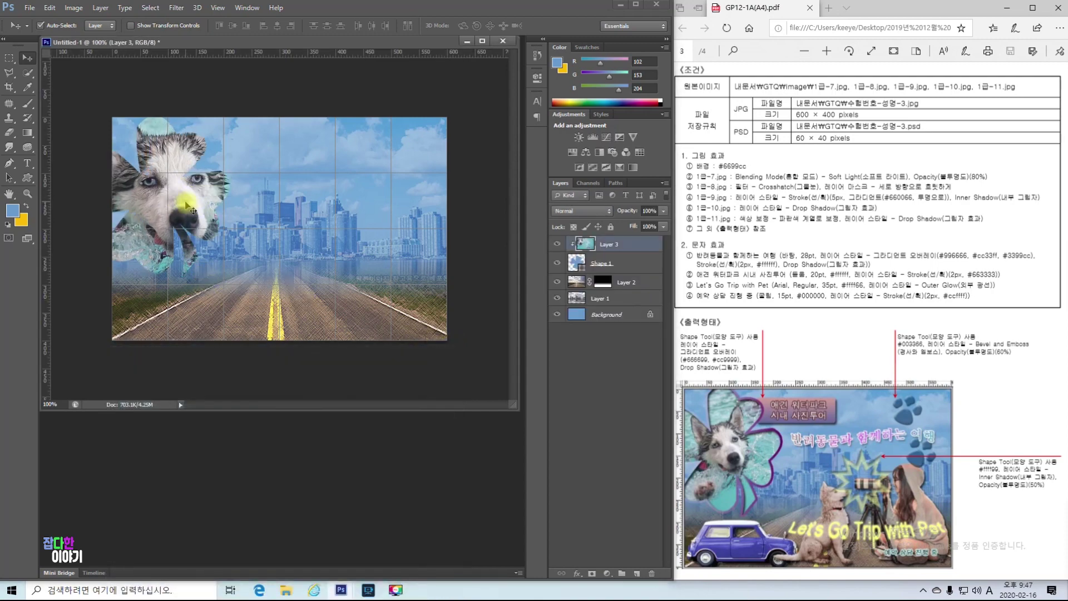
key(ctrl+t)
drag(477, 370, 174, 173)
drag(131, 106, 229, 184)
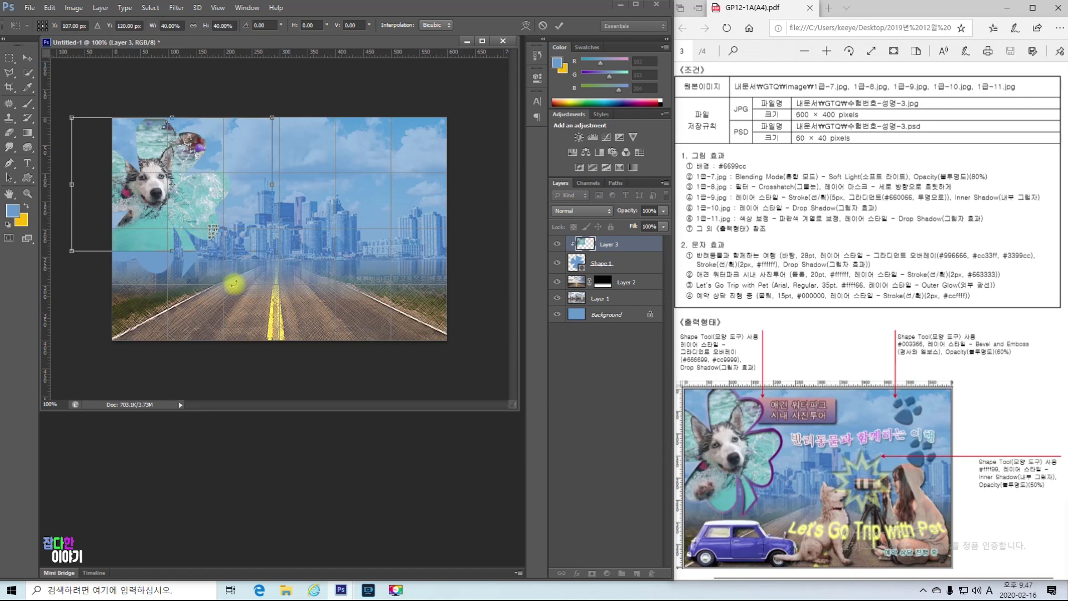
drag(272, 251, 339, 295)
drag(183, 200, 168, 192)
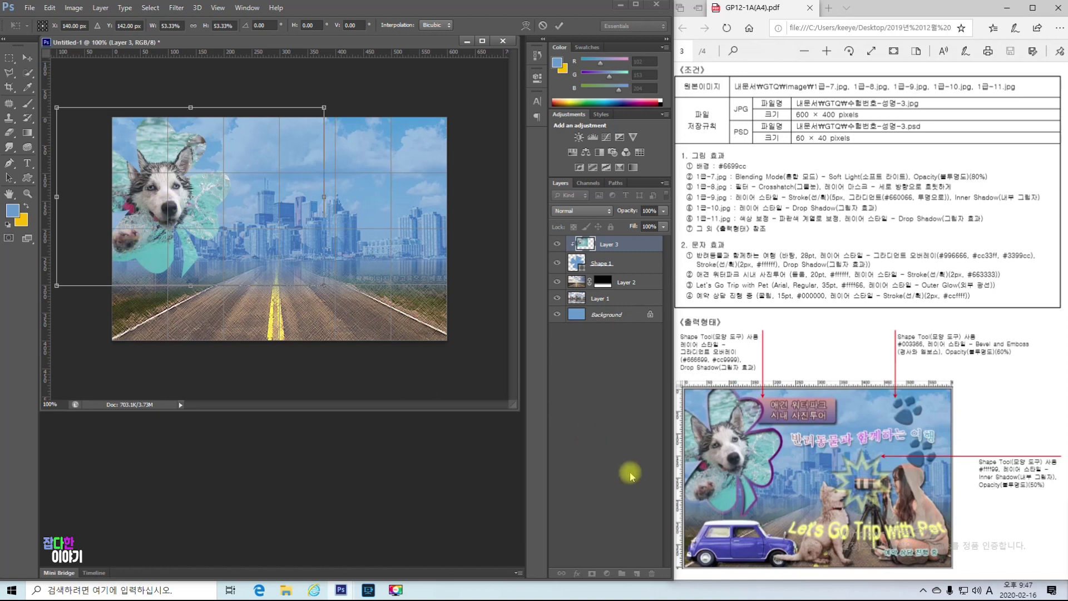
Step: Enlarge the husky photo to about 60%, rotate it to about -9.9°, fine-tune its position in the clover and apply the transform
drag(324, 285, 354, 305)
drag(191, 198, 178, 192)
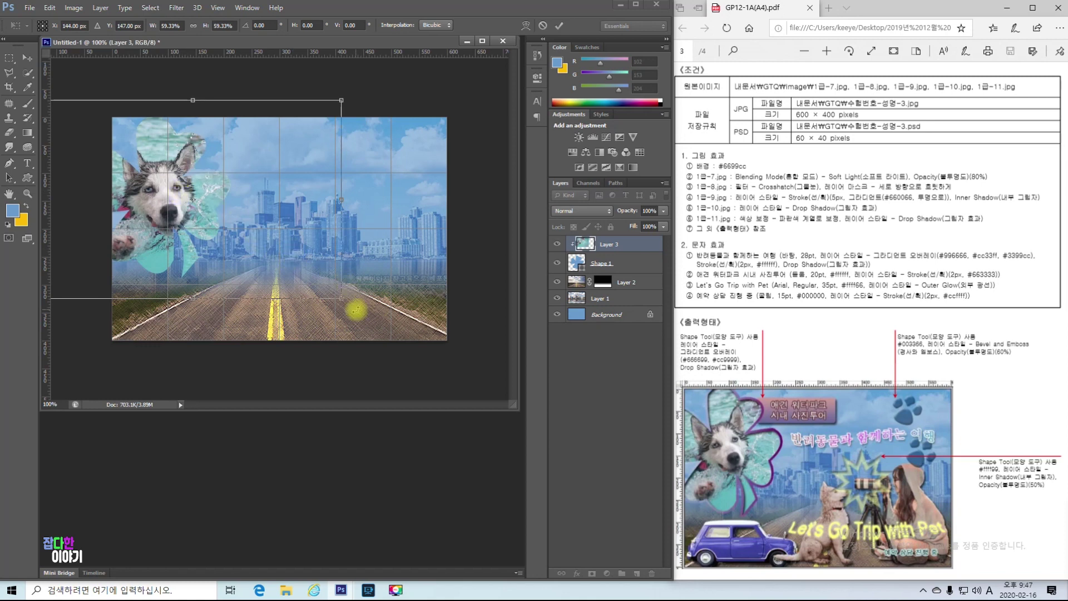
drag(356, 309, 385, 285)
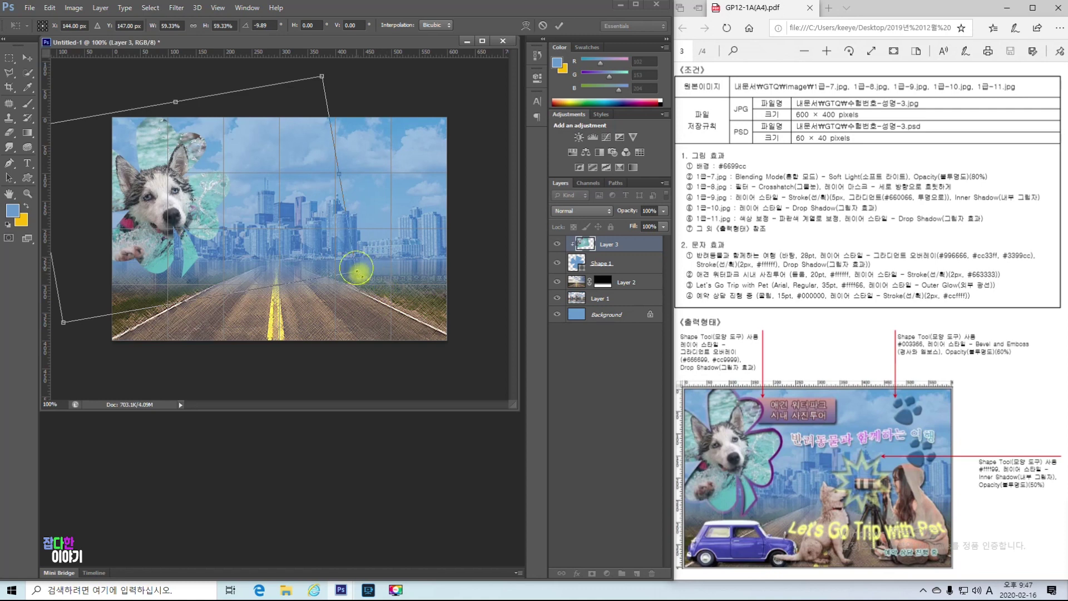
drag(353, 271, 357, 273)
drag(184, 190, 183, 181)
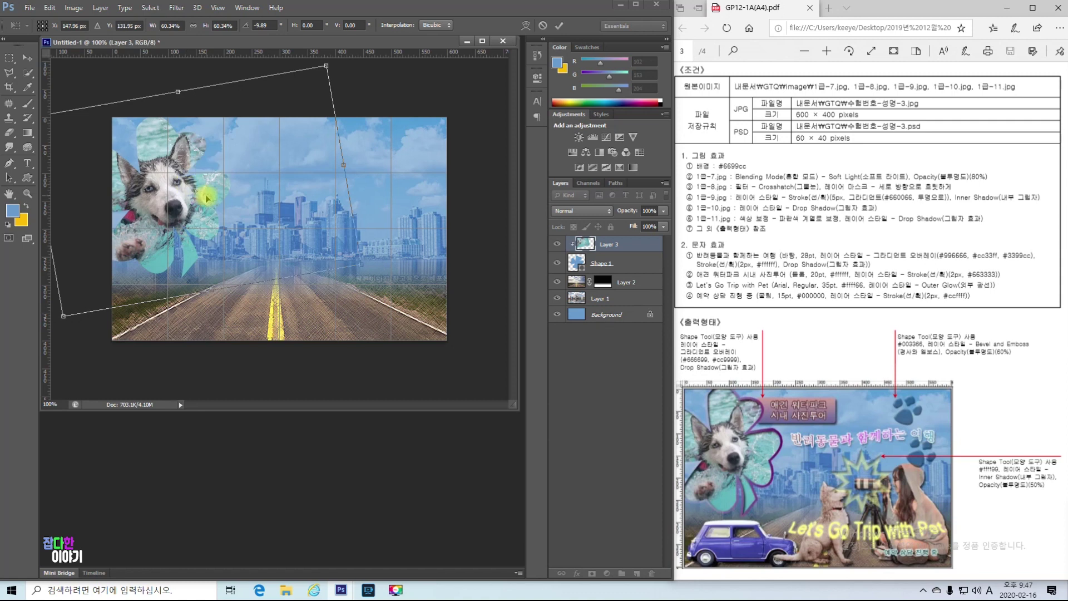
key(Return)
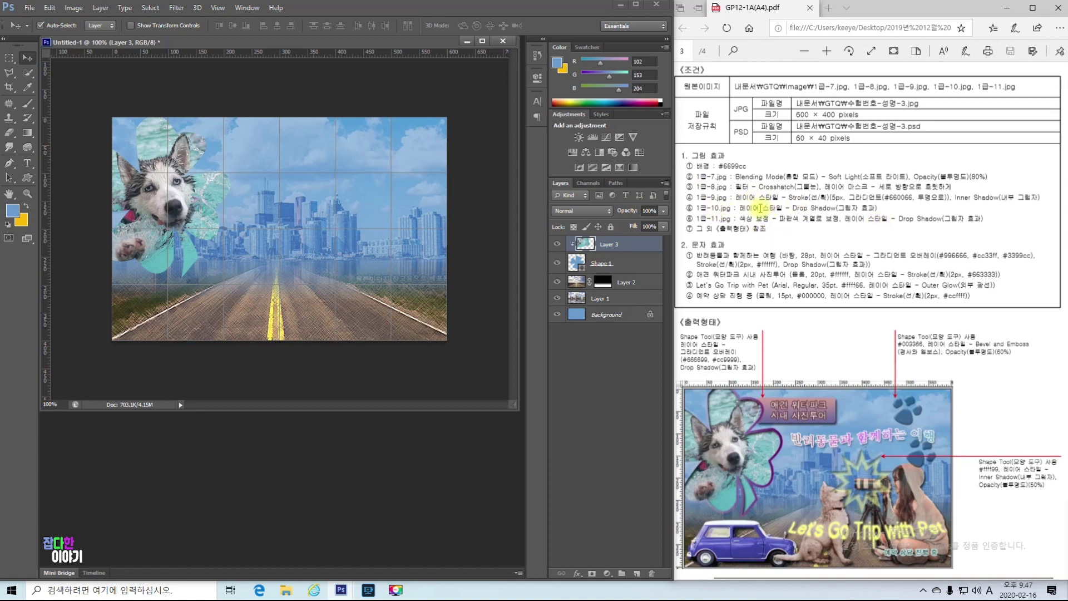
Step: Add a 5 px outside stroke with a gradient fill type to the clover shape layer
drag(790, 199, 1035, 201)
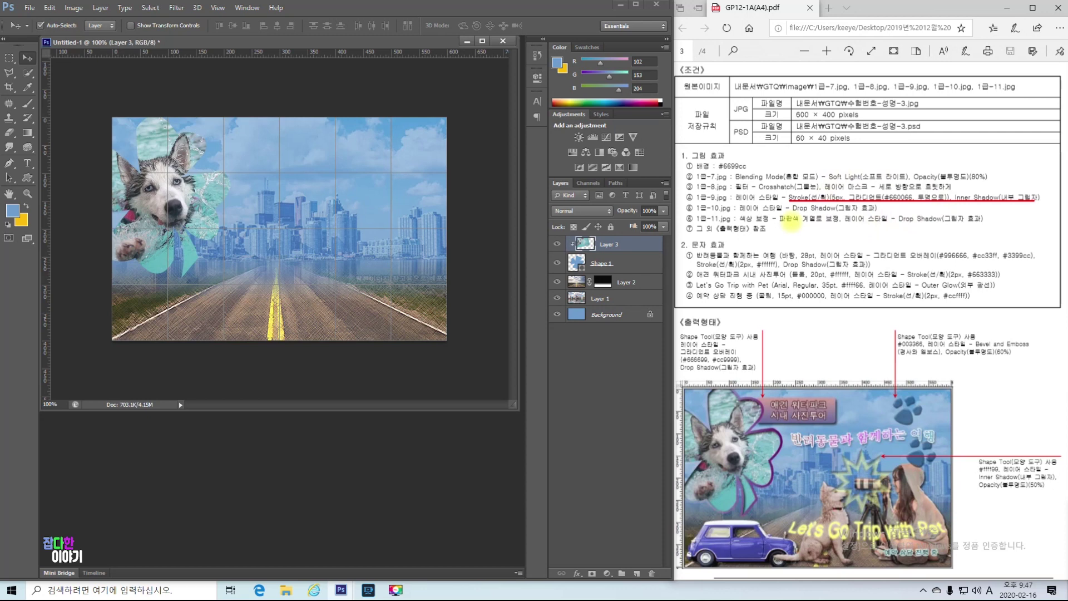
click(620, 243)
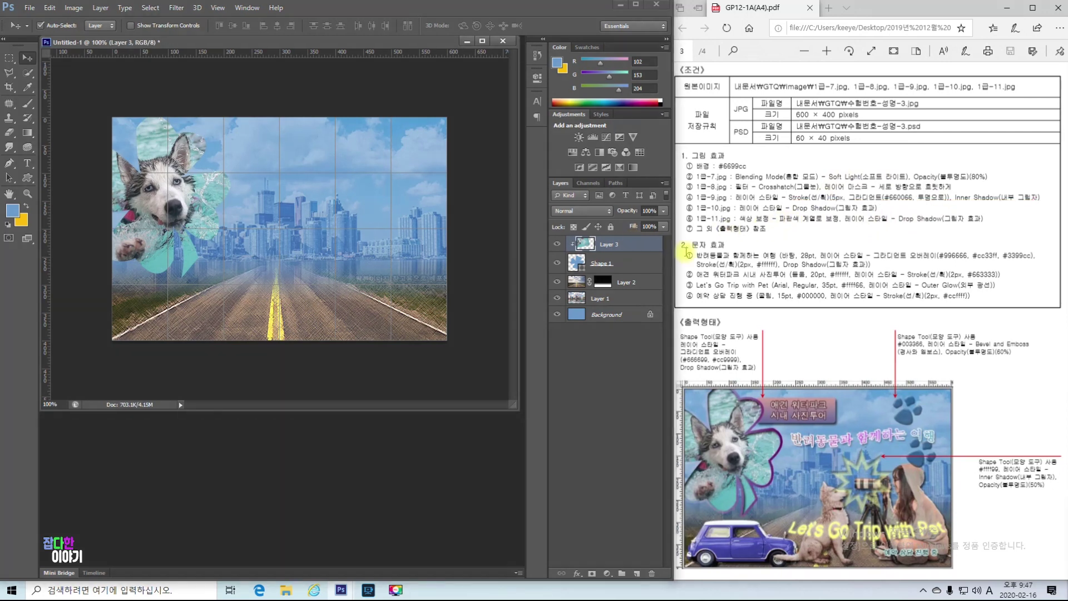
click(587, 259)
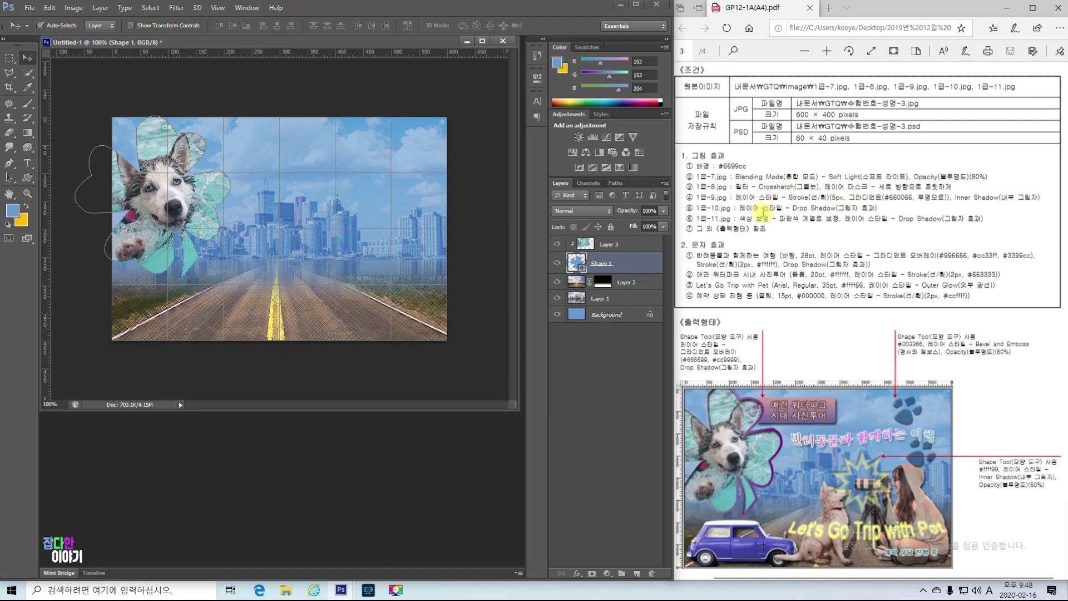
right_click(618, 261)
click(679, 164)
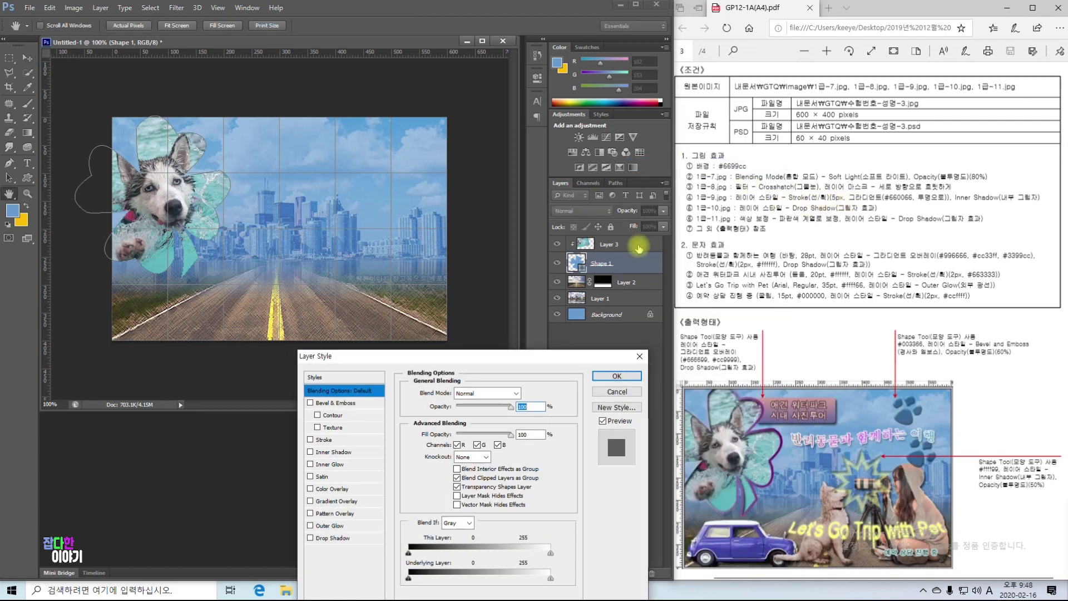
click(321, 441)
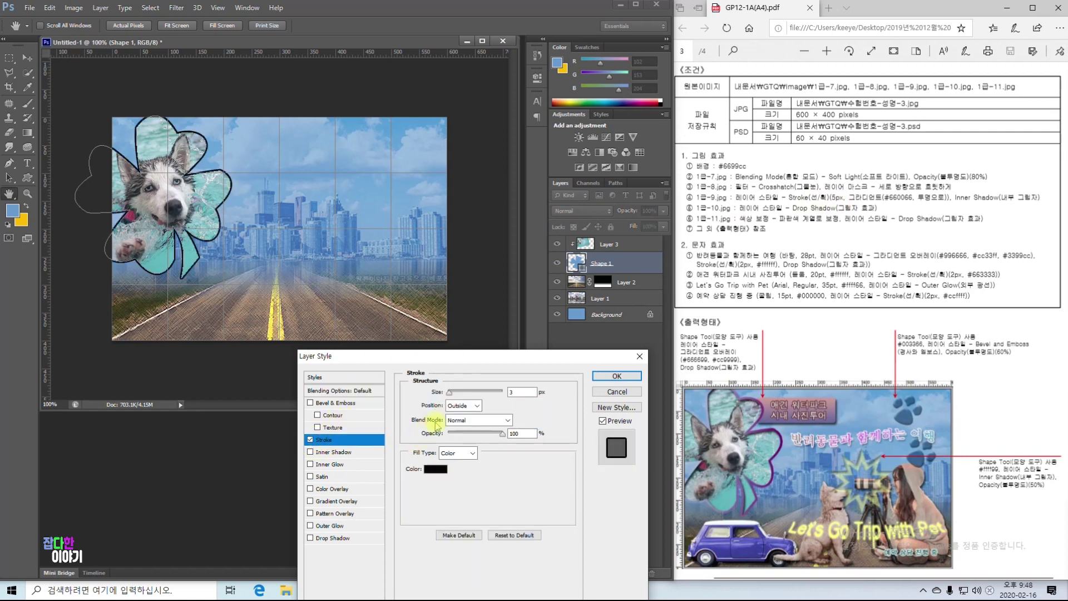
text(5)
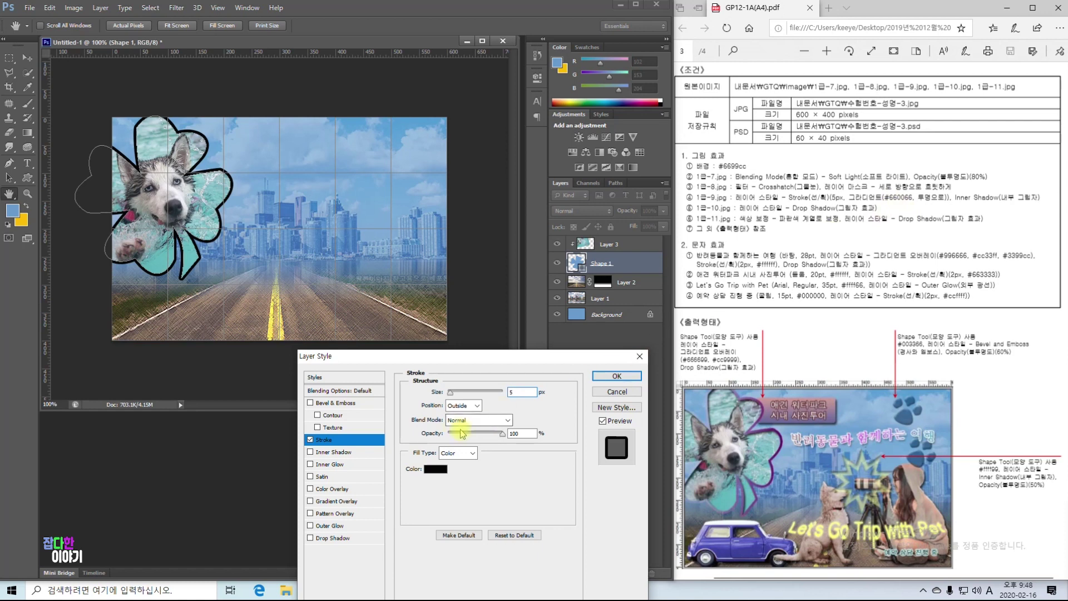
click(450, 454)
click(448, 476)
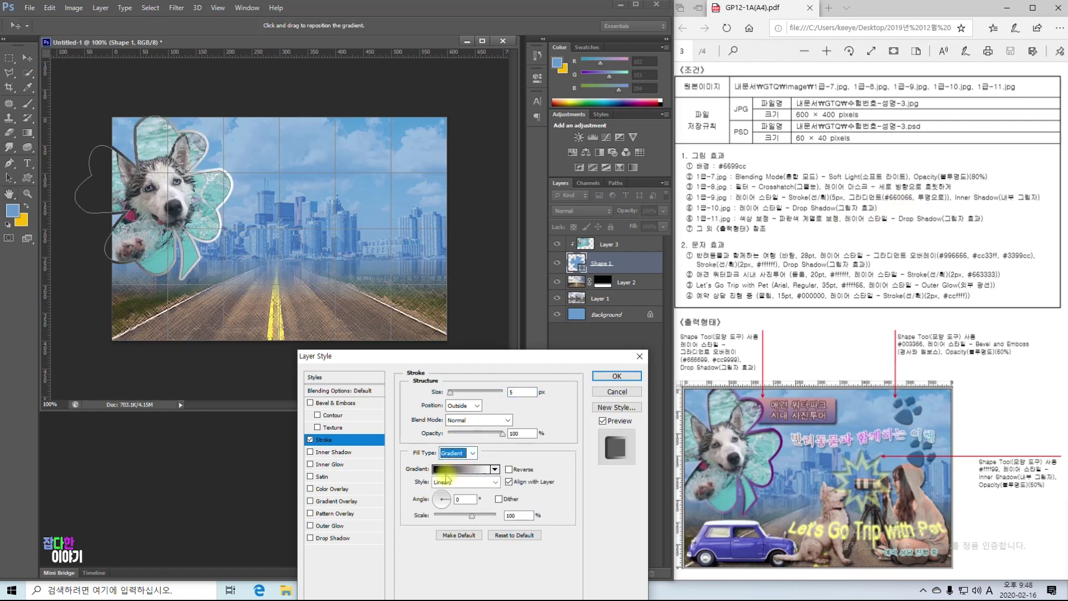
Step: Set the starting colour of the clover's stroke gradient to #660066
click(444, 472)
double_click(365, 391)
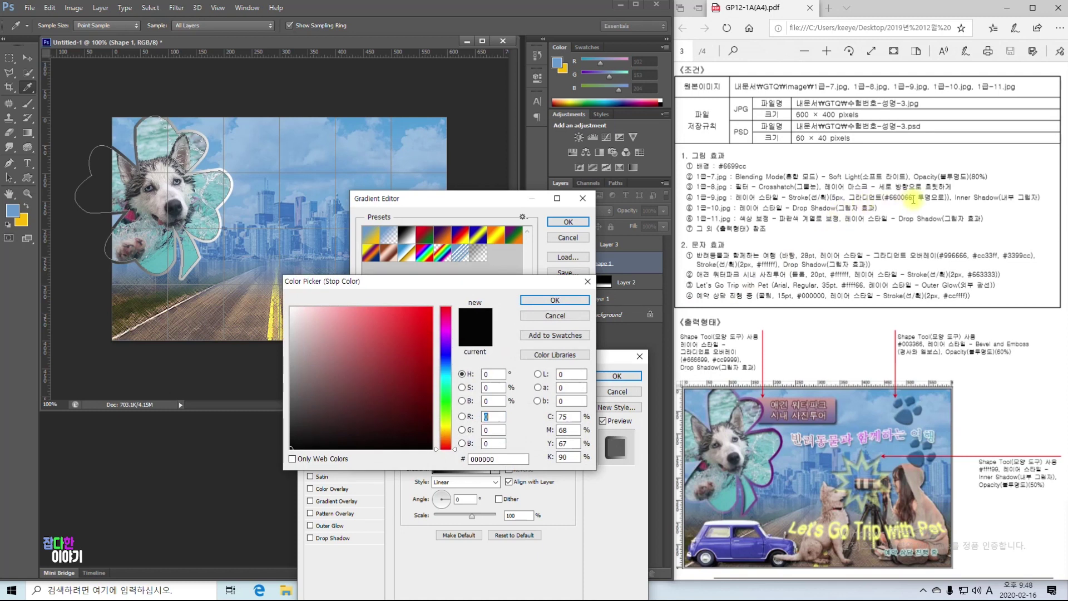
click(501, 459)
text(6600)
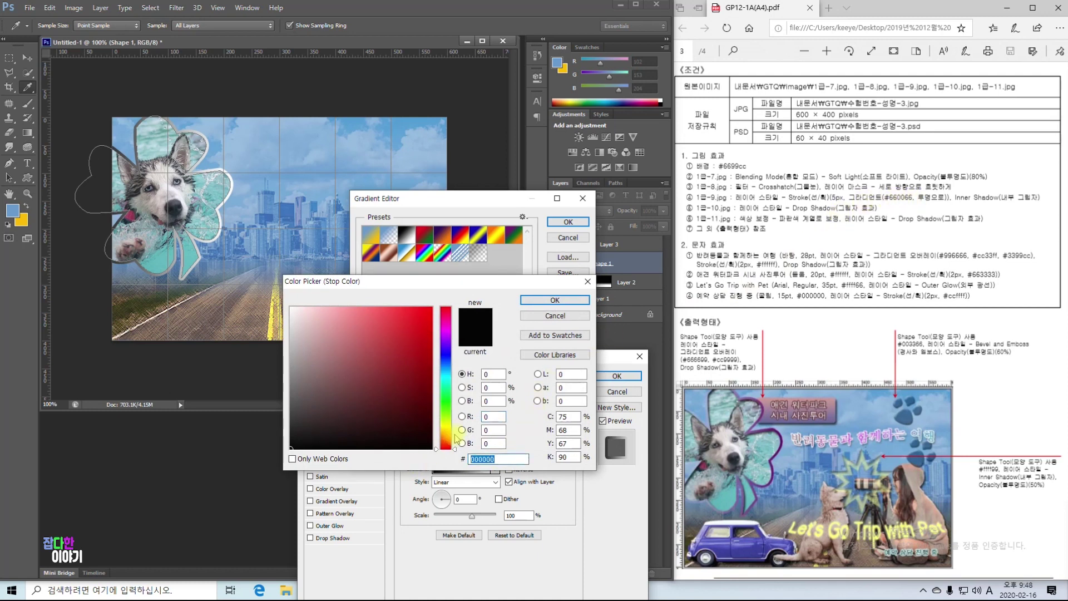
text(66)
key(Return)
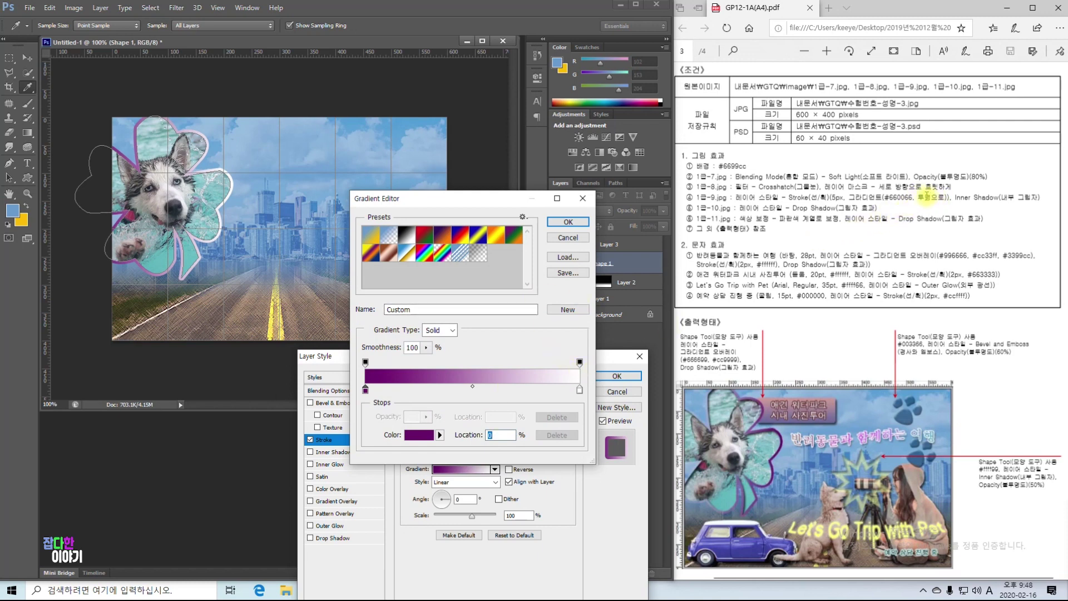
Step: Make the end of the stroke gradient transparent by setting its opacity stop to 0%, and confirm the gradient
drag(909, 190, 951, 205)
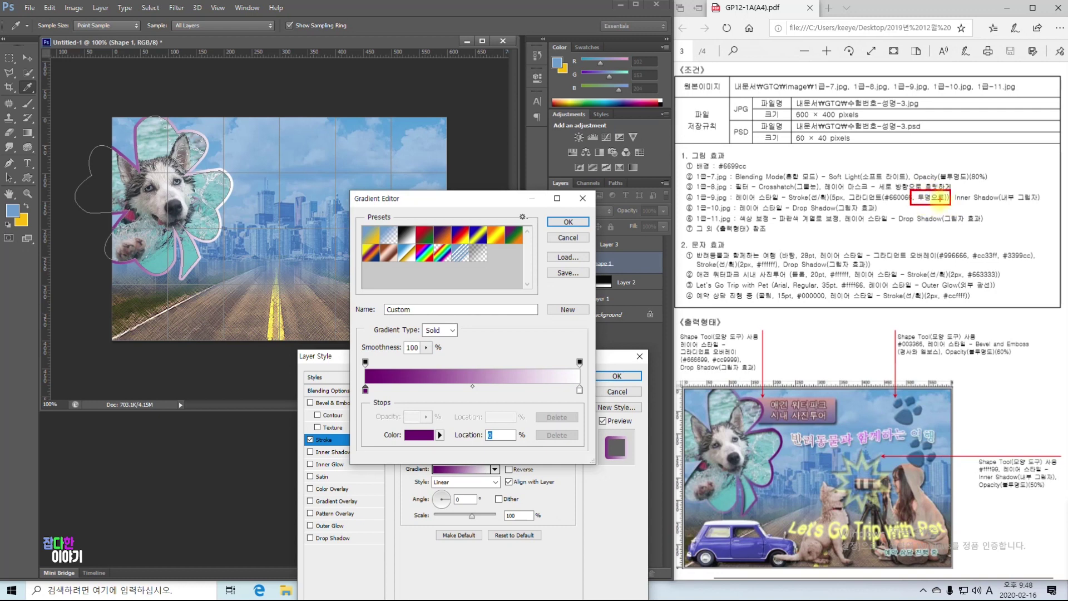
key(Escape)
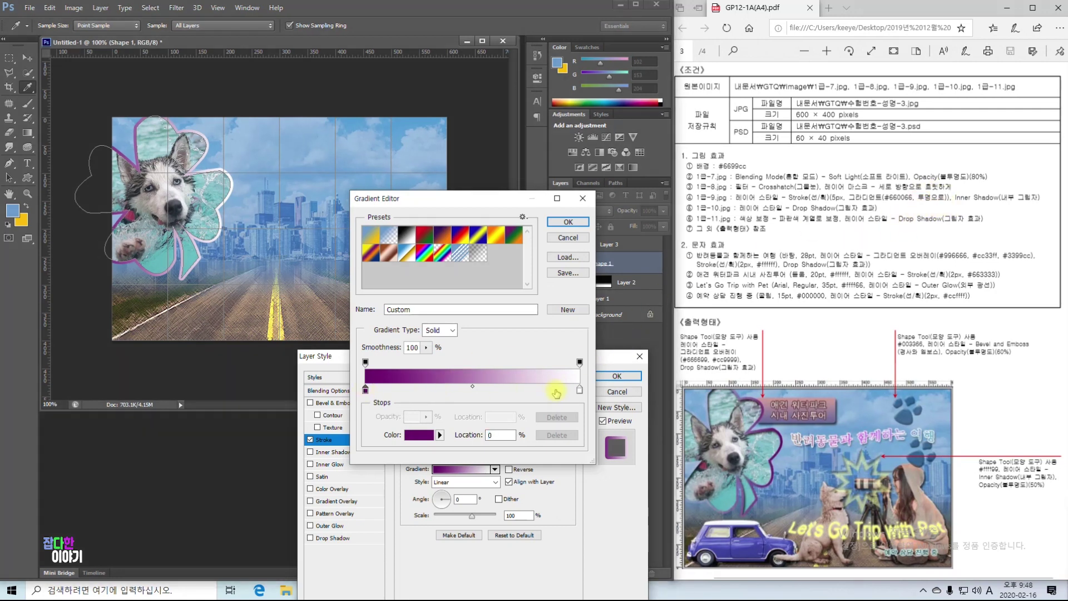
click(580, 364)
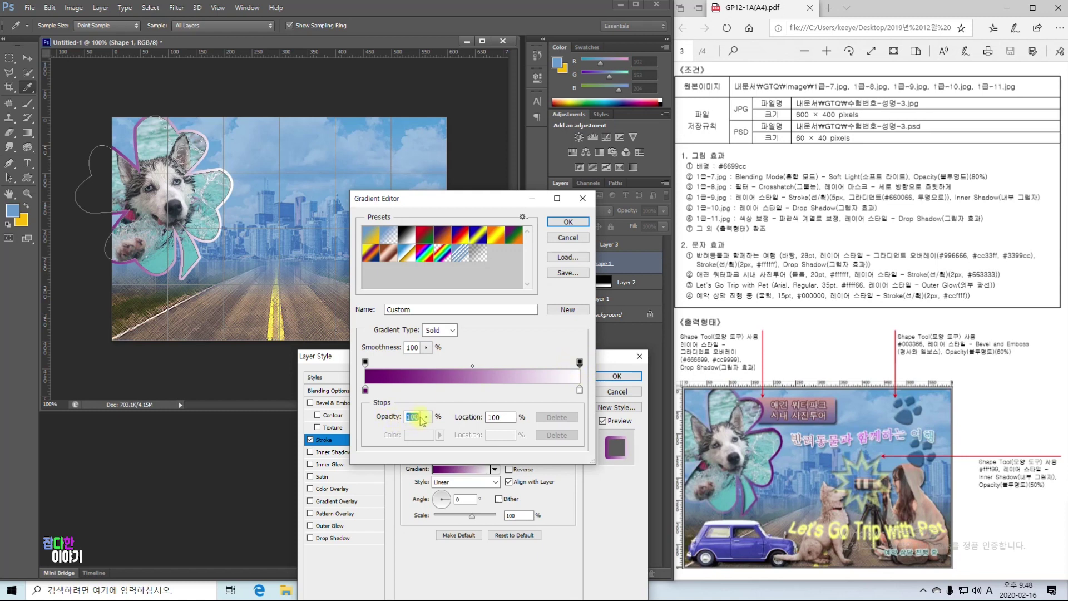
text(0)
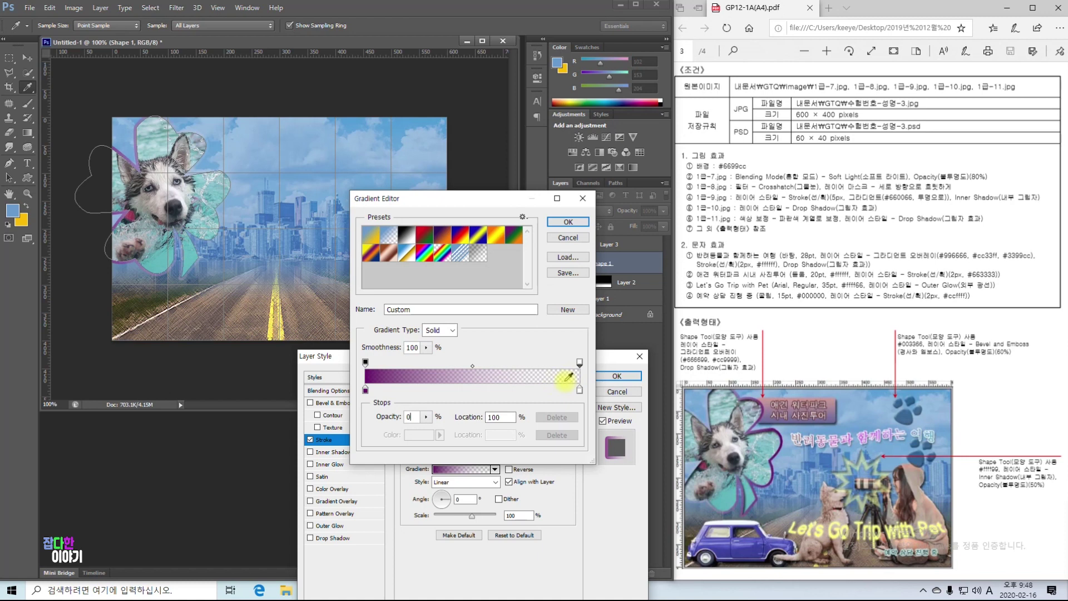
key(Return)
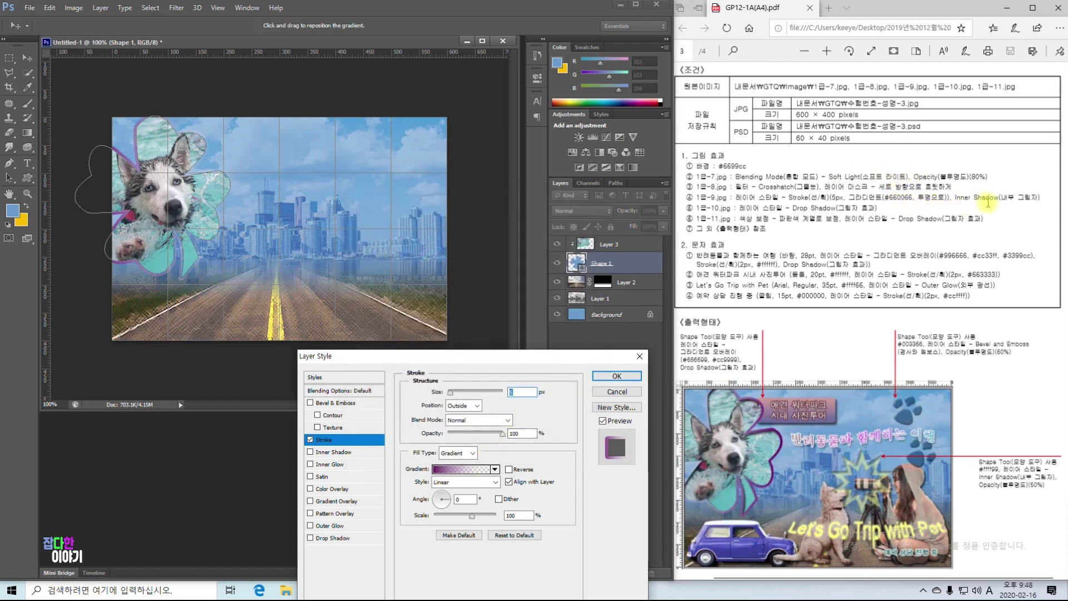
Step: Add an inner shadow to the clover, turn the stroke gradient's angle so purple falls on its right edge, and apply the style
click(311, 452)
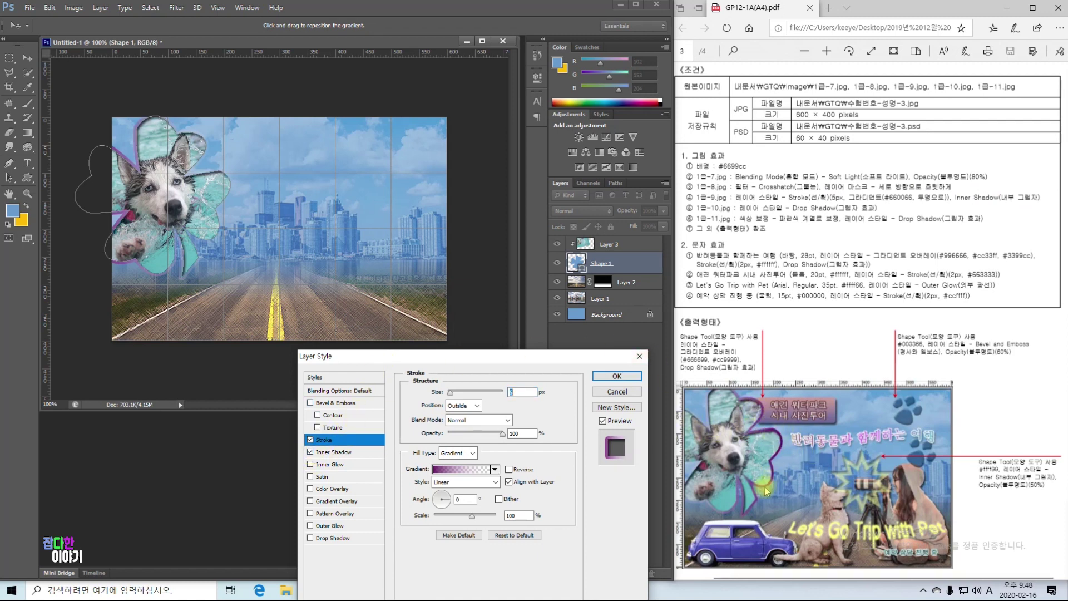
click(436, 500)
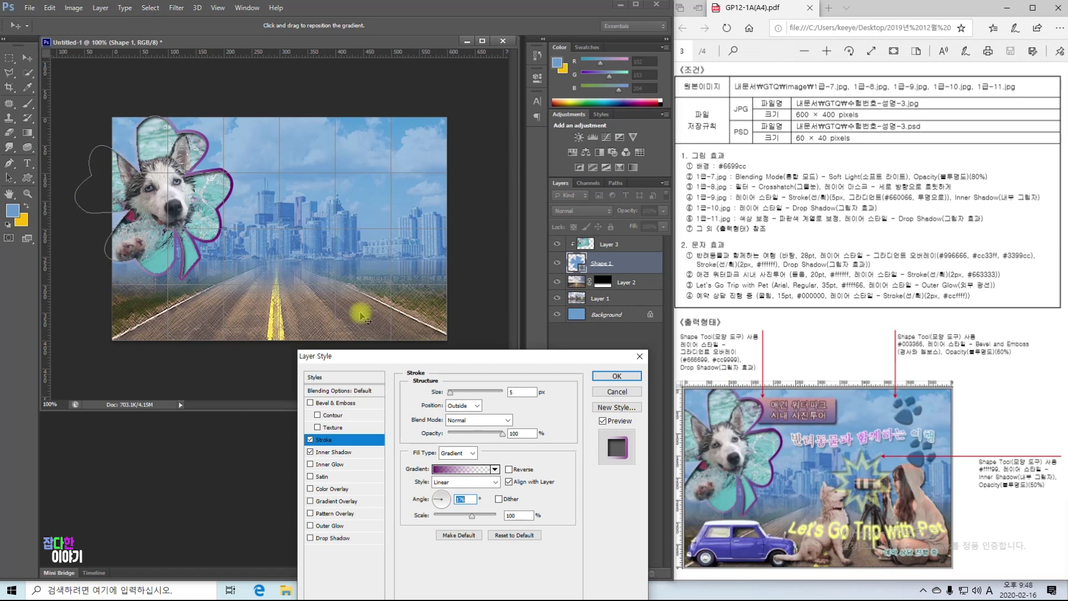
click(614, 377)
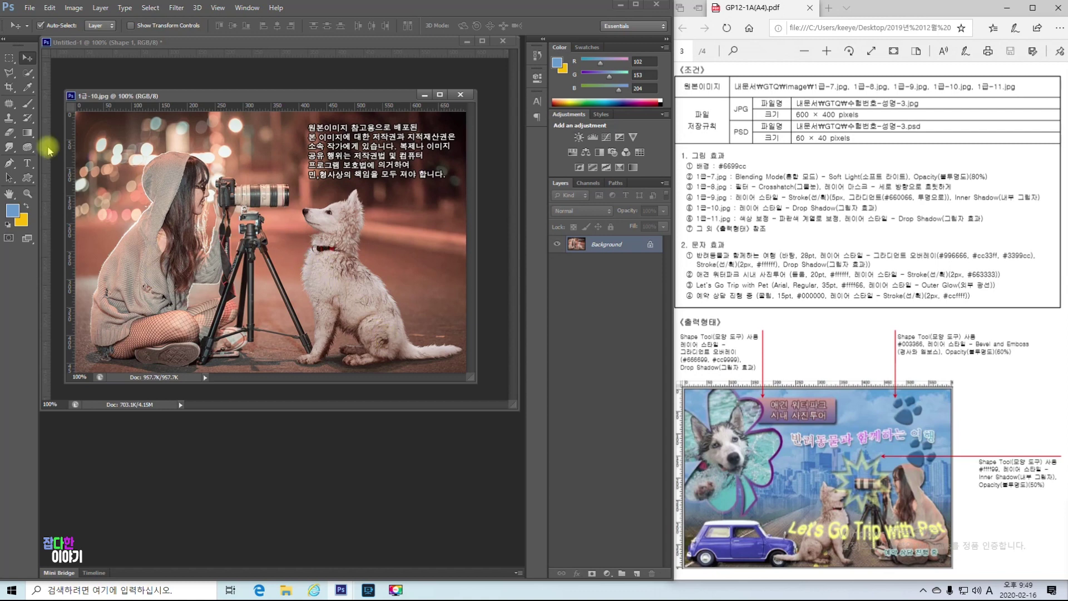
Step: Select the white dog in 1급-10.jpg using the Quick Selection tool with a 45 px brush
click(28, 73)
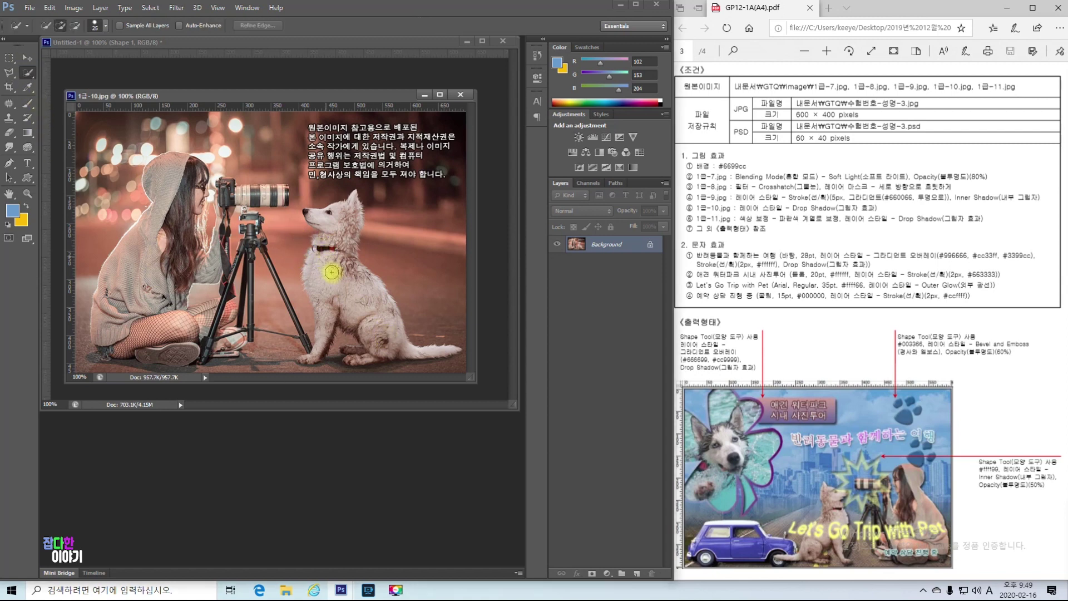
key(bracketright)
key(bracketright)
key(bracketright)
key(bracketright)
mouse_move(327, 229)
mouse_down()
mouse_move(321, 309)
mouse_move(326, 320)
mouse_move(347, 300)
mouse_move(366, 300)
mouse_move(376, 326)
mouse_move(410, 348)
mouse_move(385, 336)
mouse_up()
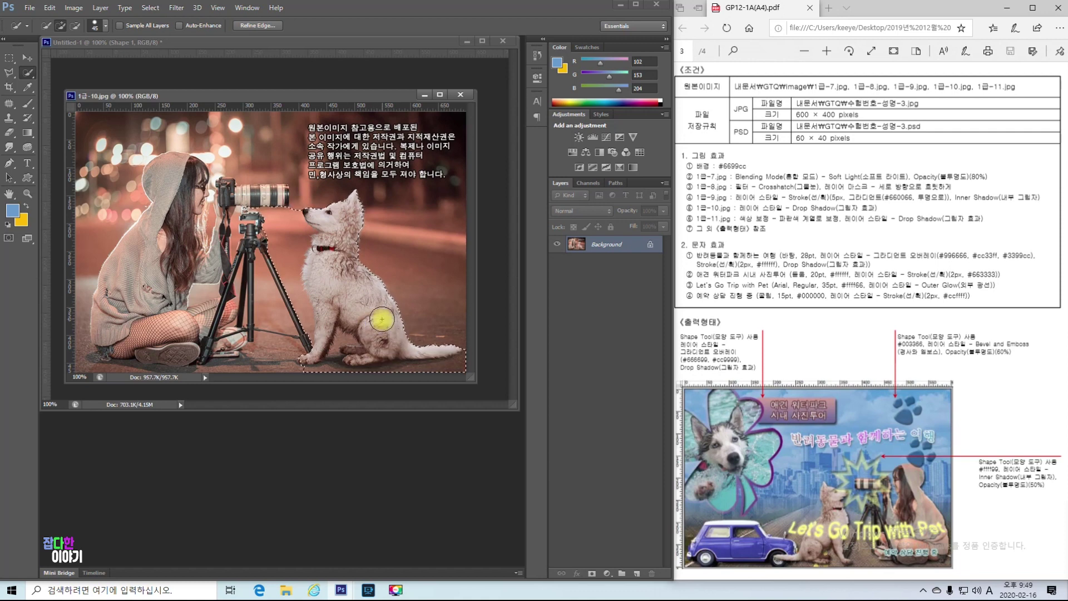
key(ctrl+minus)
drag(381, 319, 387, 332)
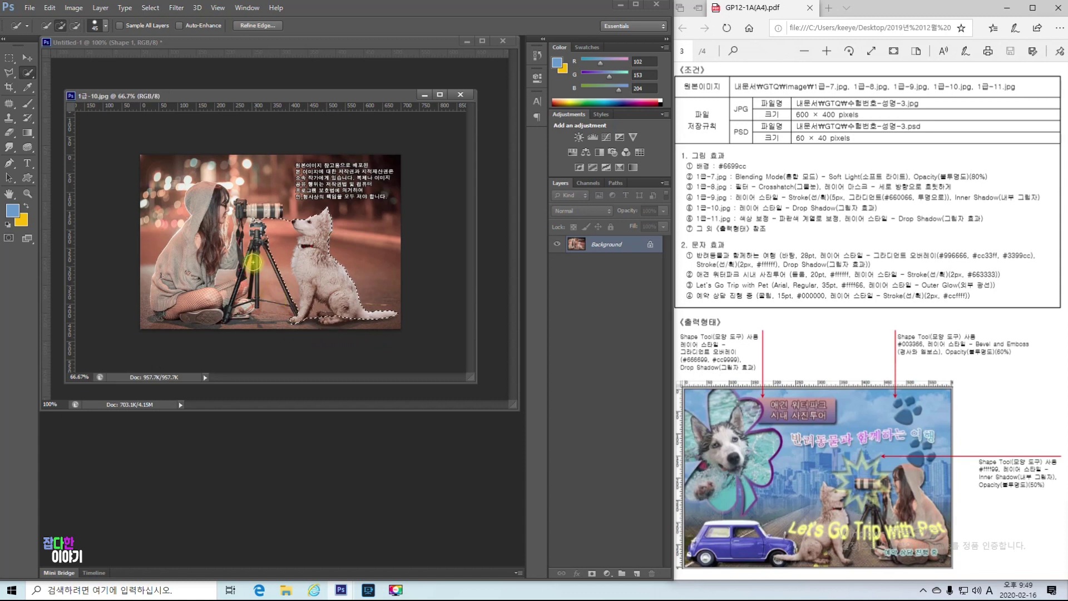
Step: Add the woman, camera and tripod to the dog's selection, and subtract the background between them, refining the edges with a 10 px brush
mouse_move(218, 298)
mouse_down()
mouse_move(184, 272)
mouse_move(204, 239)
mouse_move(179, 230)
mouse_move(210, 207)
mouse_up()
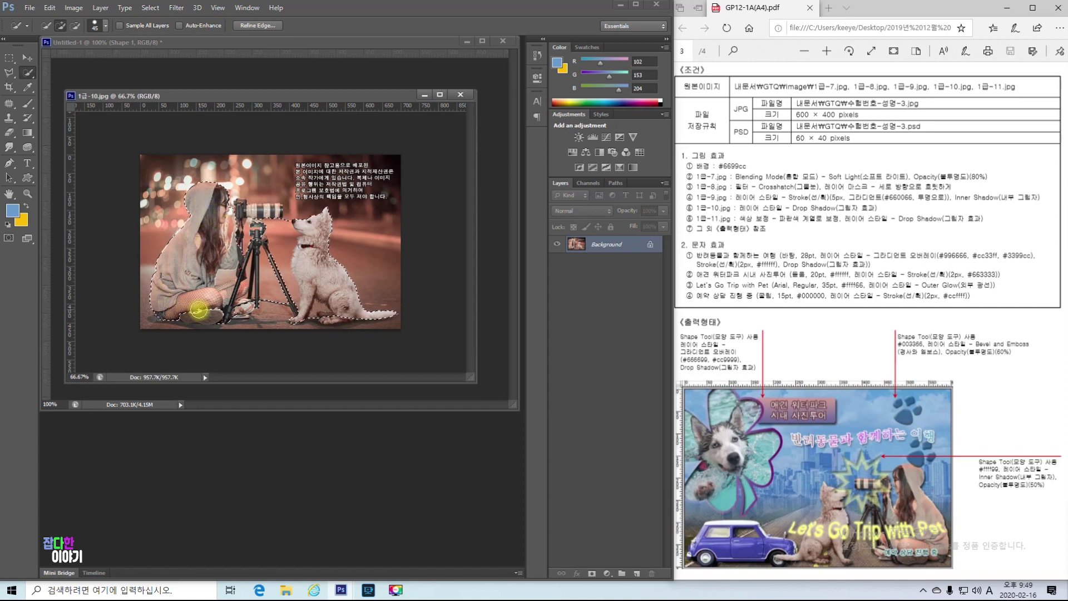
key(alt)
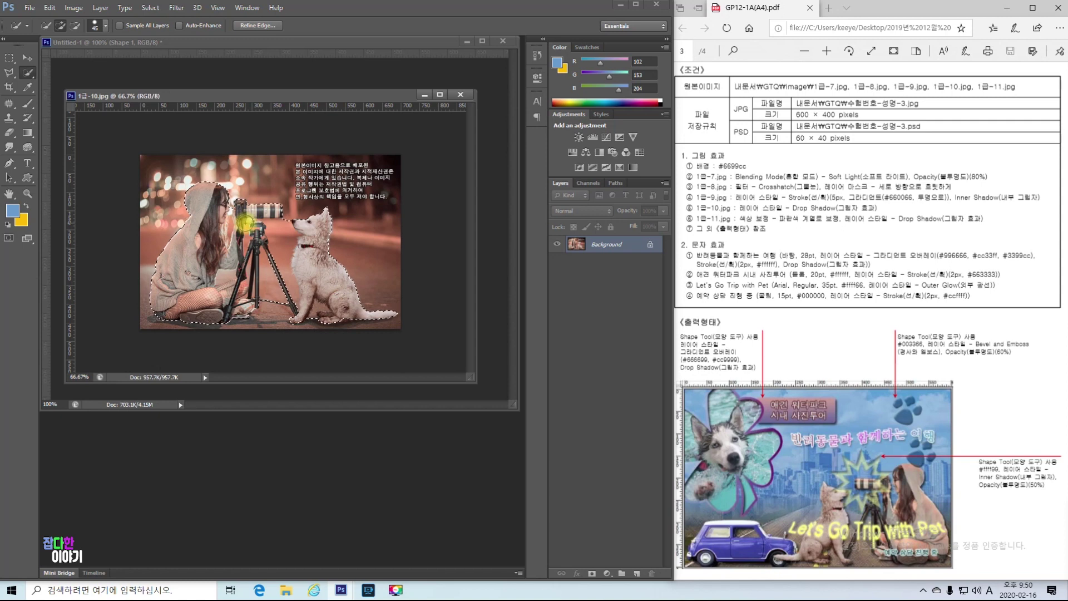
mouse_move(243, 223)
mouse_down()
mouse_move(256, 225)
mouse_move(228, 230)
mouse_up()
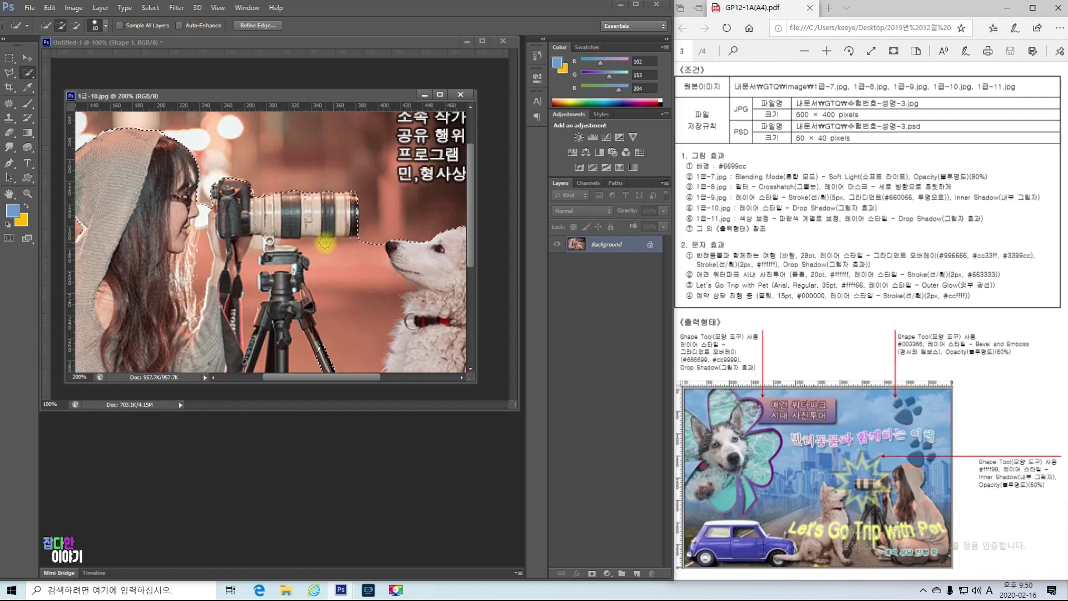
key(ctrl+minus)
key(ctrl+minus)
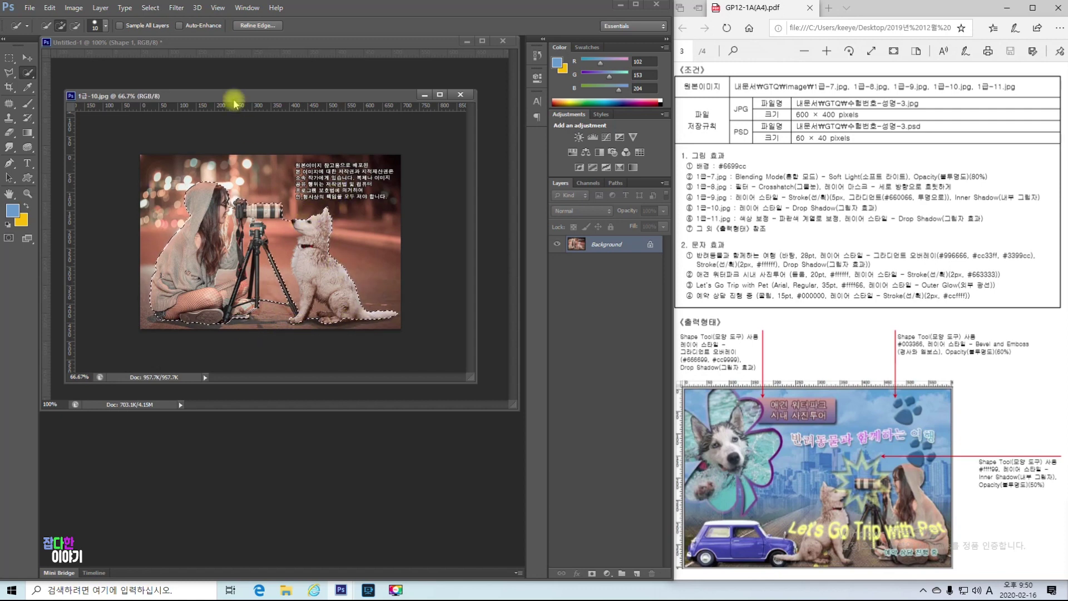
Step: Accept the default Refine Edge settings, then copy the selection to a new layer and hide the Background layer
click(257, 25)
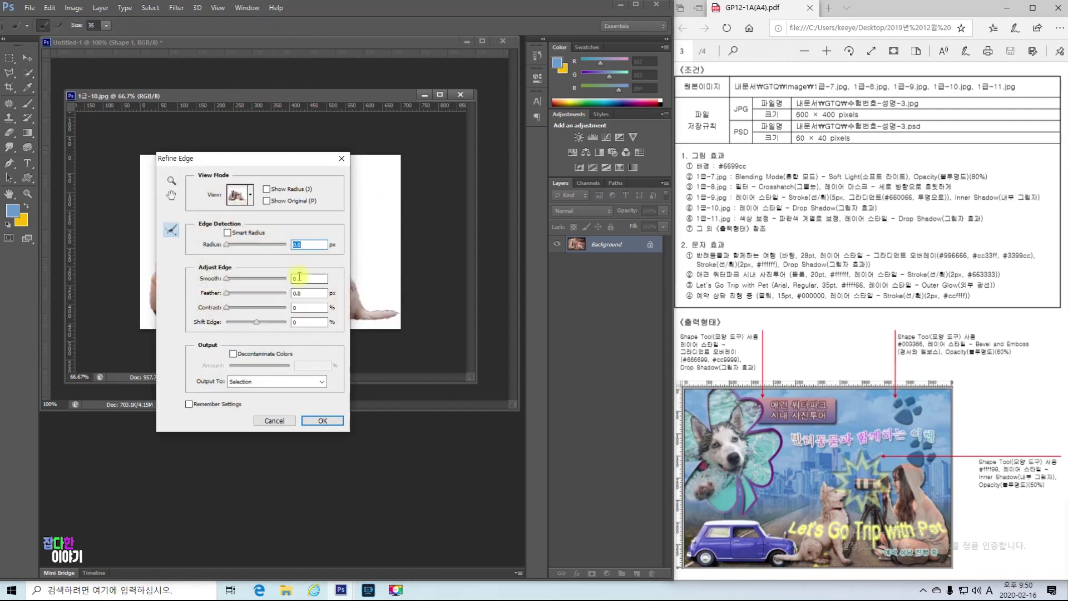
click(320, 420)
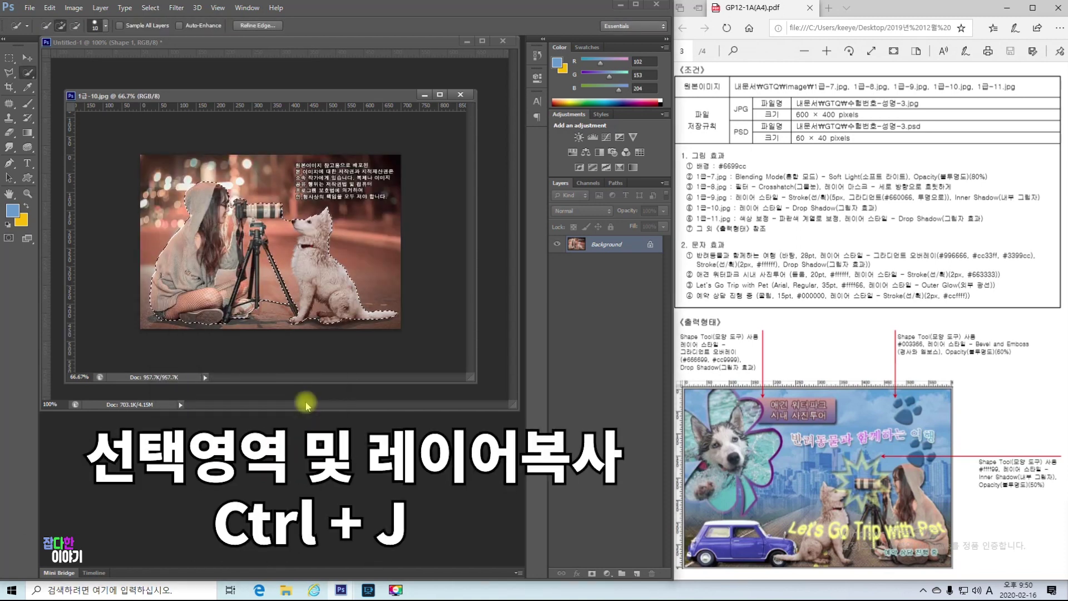
key(ctrl+j)
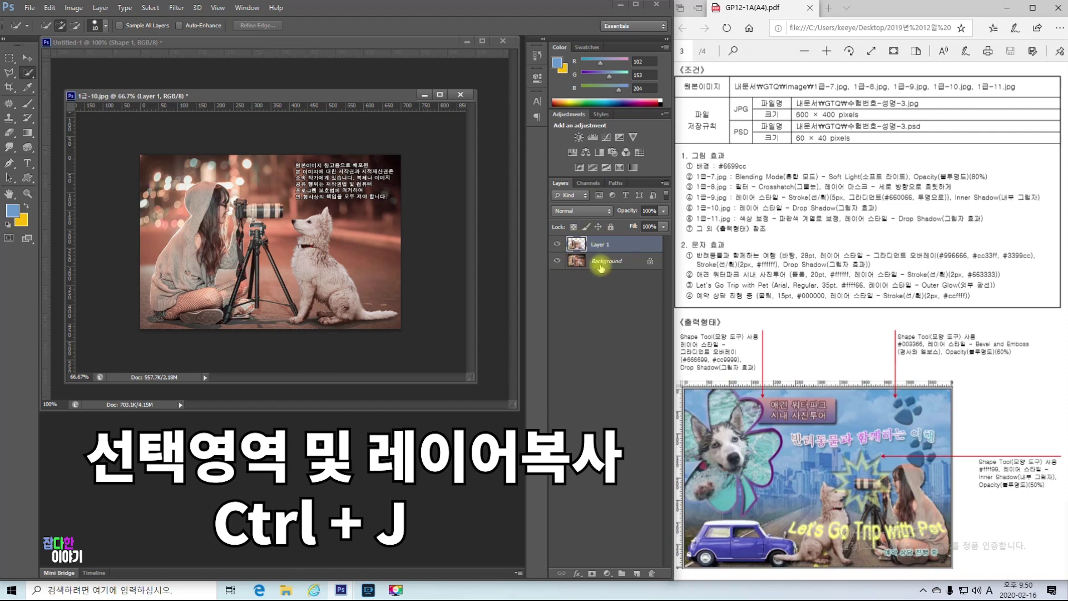
click(556, 262)
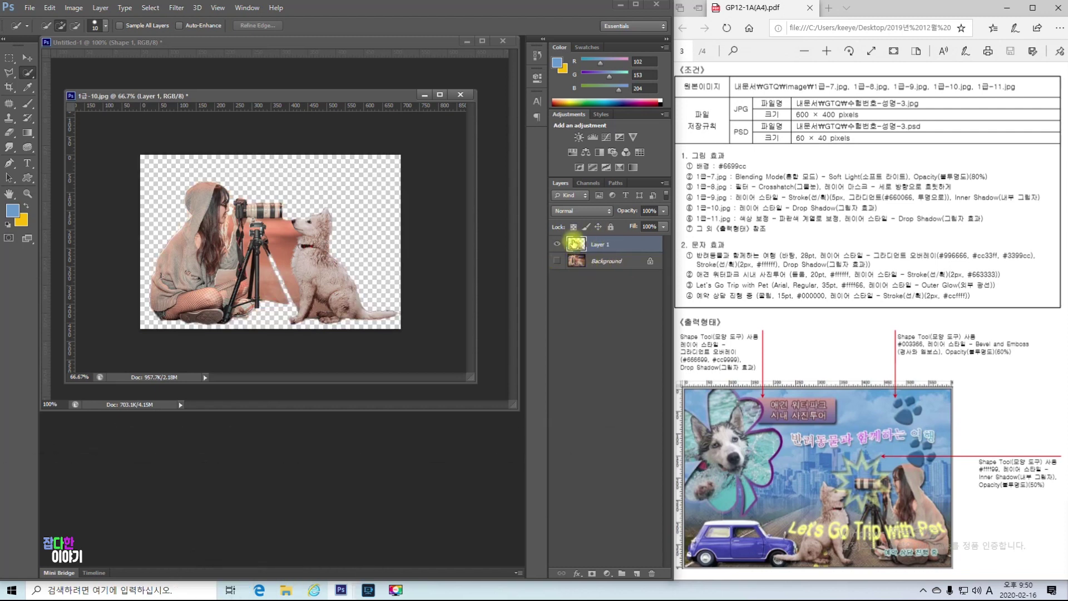
Step: Clear the leftover red background between the tripod and the dog on Layer 1 using a 20 px Quick Selection brush
drag(28, 73, 81, 71)
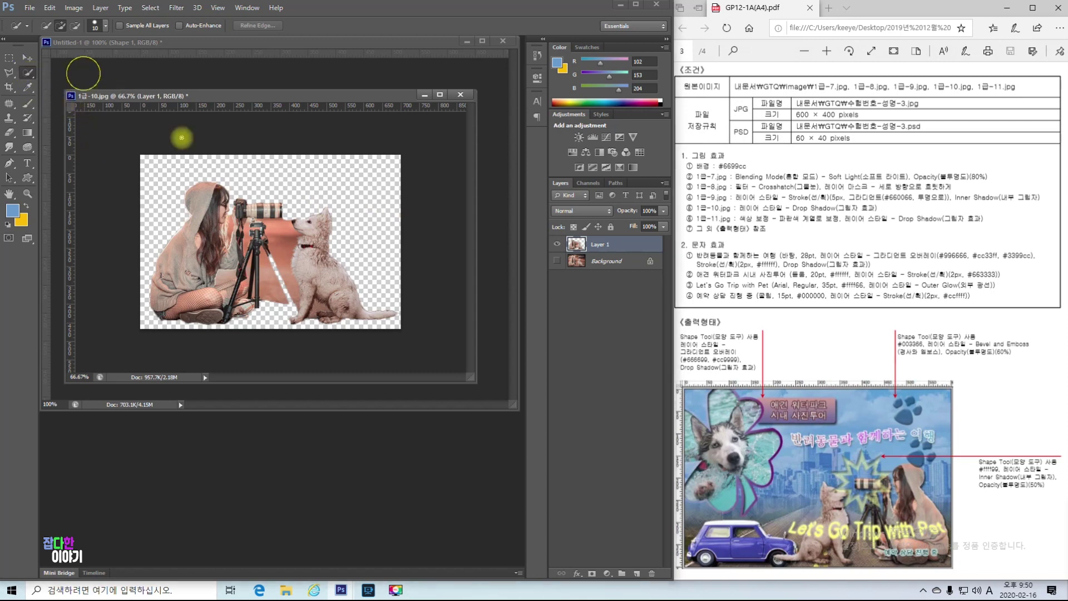
key(bracketright)
click(280, 239)
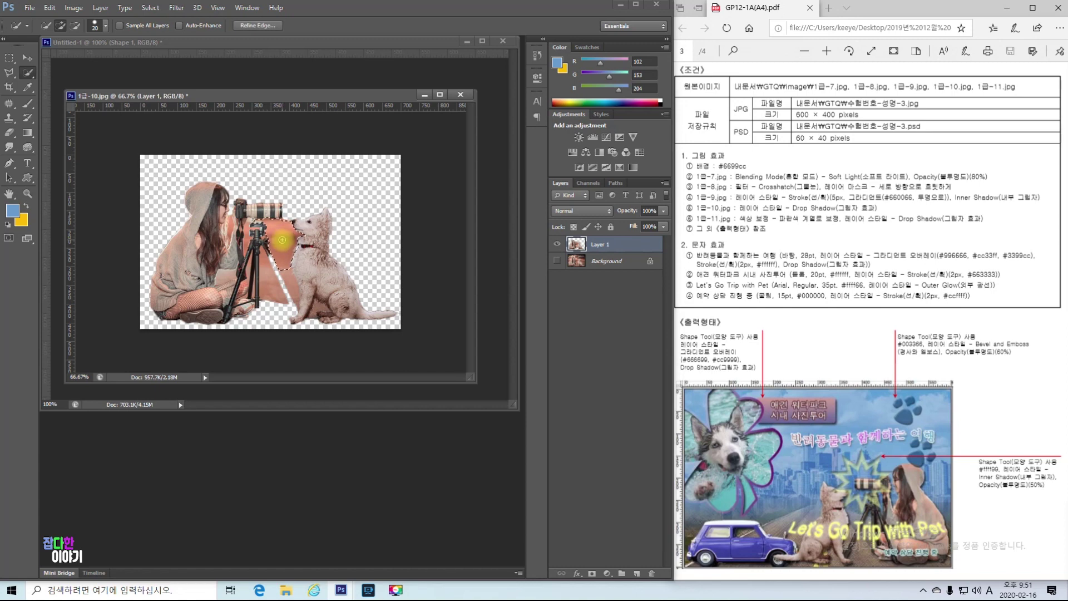
drag(282, 239, 287, 264)
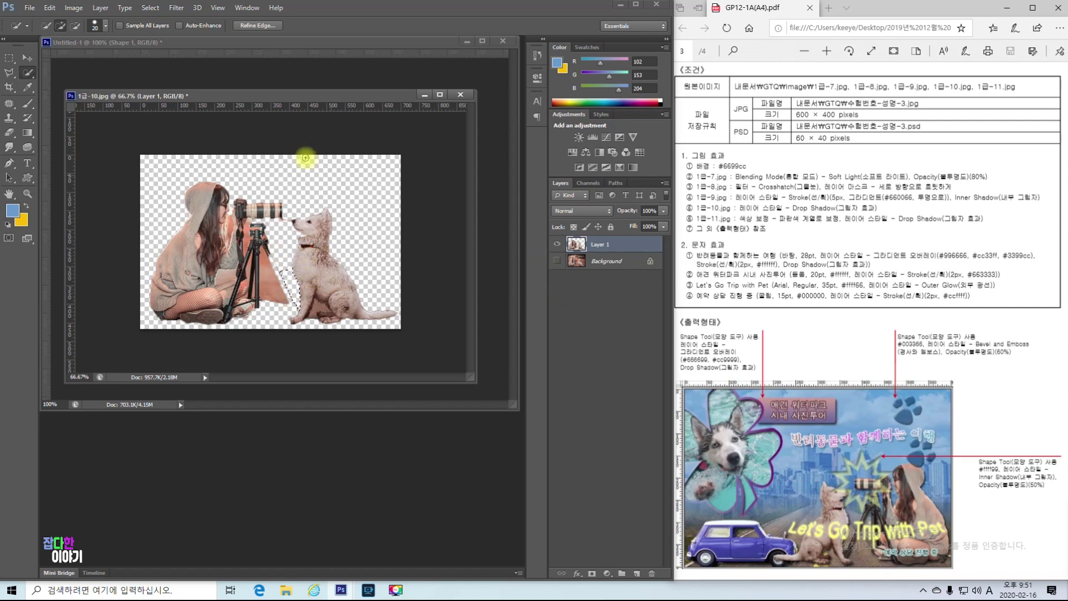
Step: Deselect and merge the cutout Layer 1 down into the Background
click(27, 56)
click(592, 261)
click(595, 244)
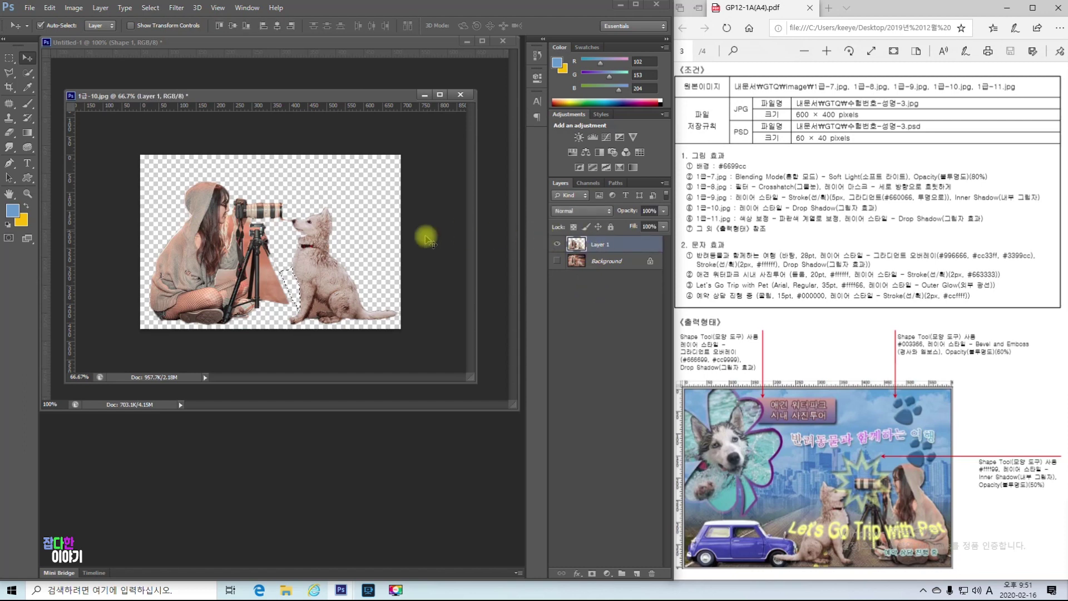
key(ctrl+d)
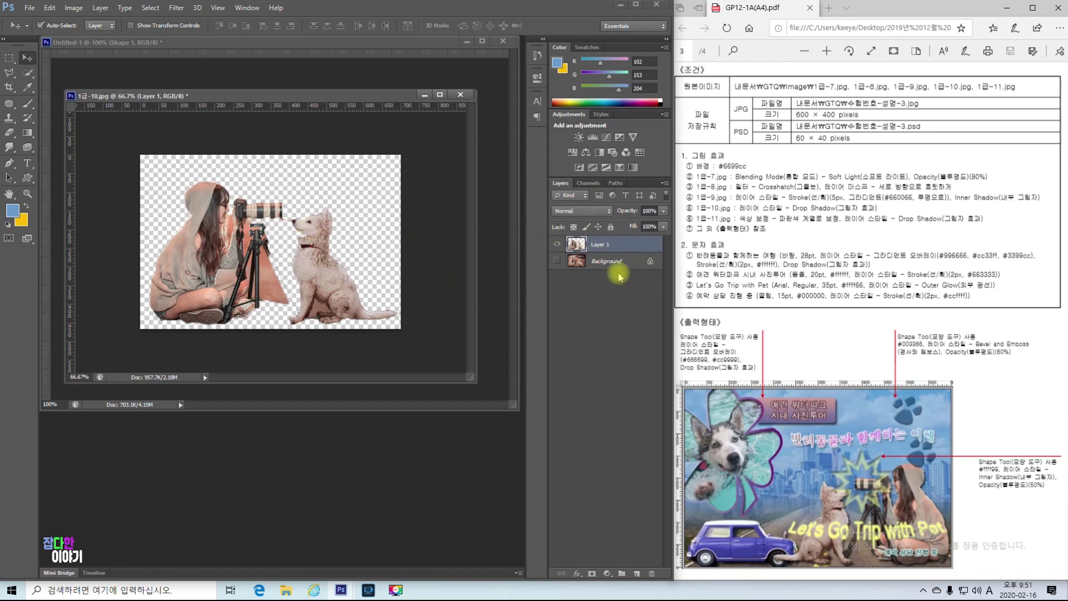
key(ctrl+e)
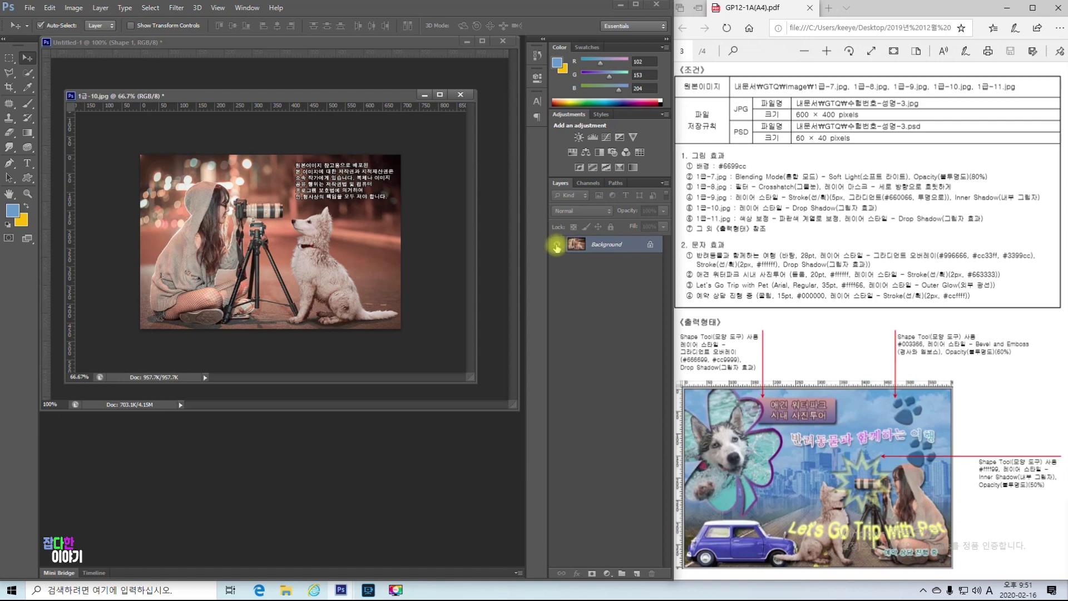
Step: Copy the woman, camera, tripod and dog, selected with a 35 px Quick Selection brush, to a new layer and hide the Background
click(28, 72)
mouse_move(311, 267)
mouse_down()
mouse_move(317, 240)
mouse_move(345, 306)
mouse_move(262, 239)
mouse_move(202, 247)
mouse_move(161, 279)
mouse_move(234, 267)
mouse_move(256, 214)
mouse_move(184, 234)
mouse_move(132, 269)
mouse_move(139, 312)
mouse_move(217, 329)
mouse_move(369, 334)
mouse_move(408, 310)
mouse_up()
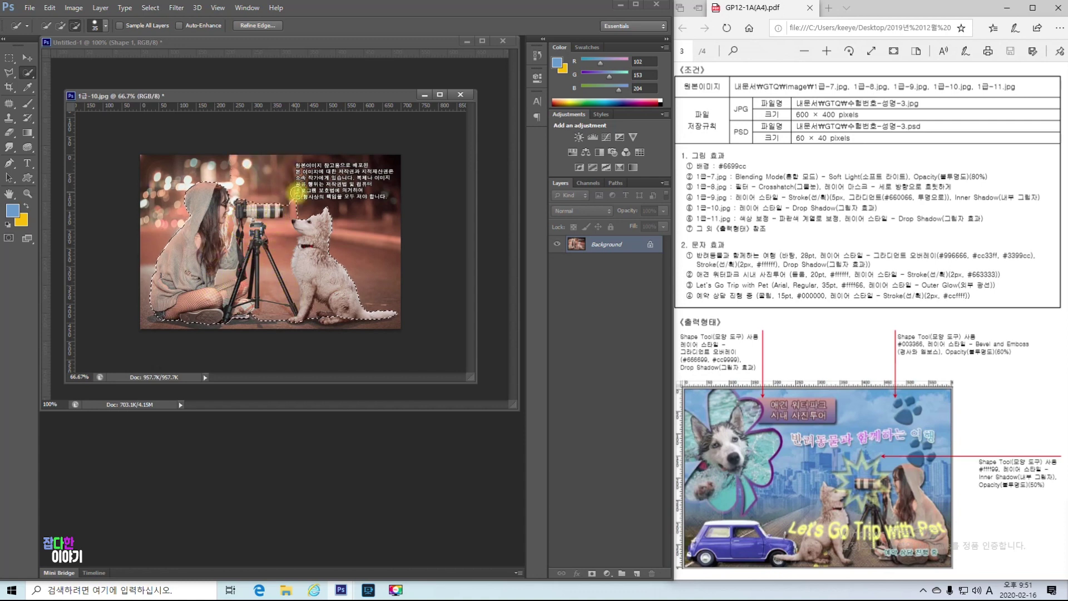
click(280, 207)
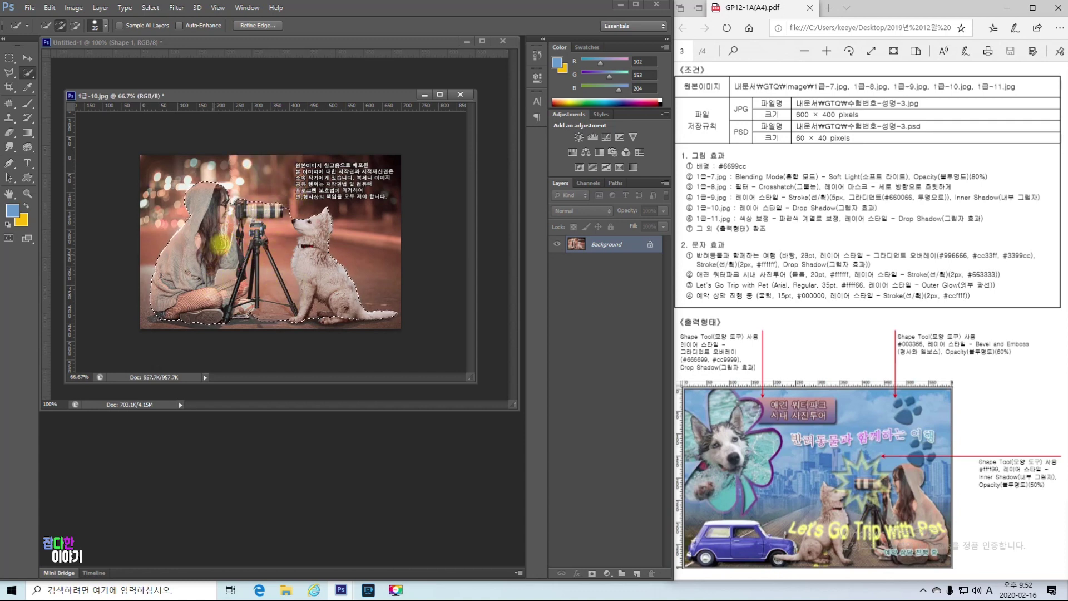
key(ctrl+j)
click(557, 261)
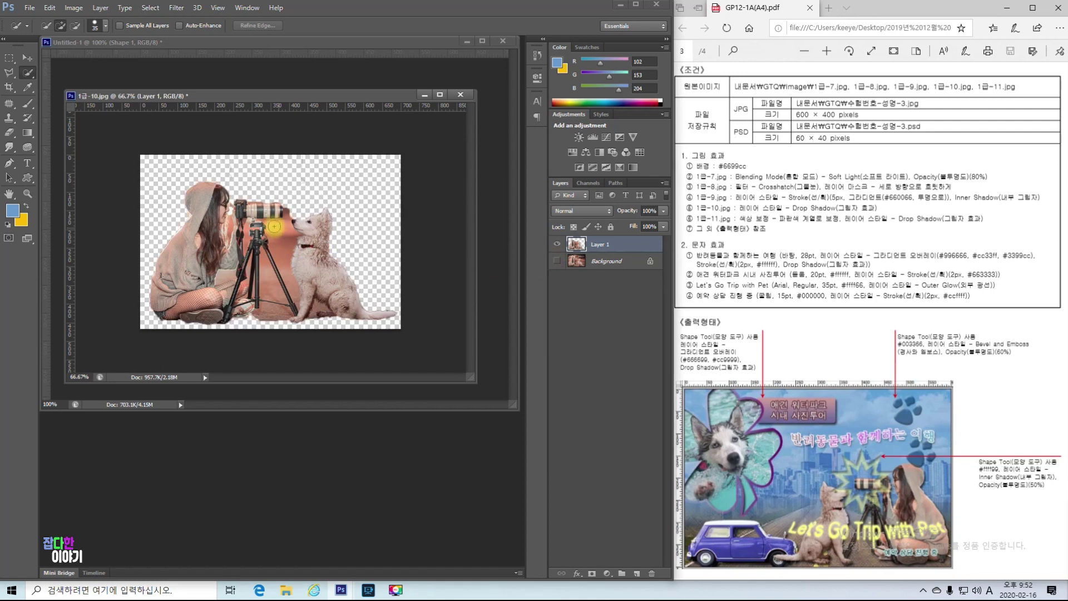
Step: Clear patches of leftover red background below the camera lens using the Magic Wand at tolerance 15
right_click(30, 78)
click(61, 84)
click(278, 234)
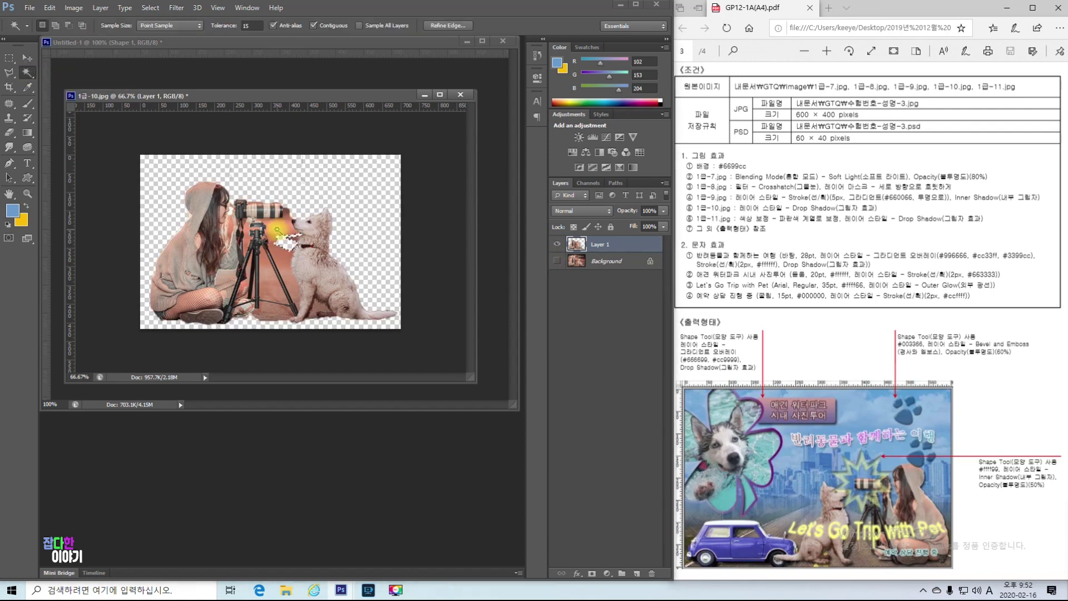
Step: Clear the remaining red background between the tripod and the dog using the Quick Selection tool, reducing the brush to 20 px
right_click(29, 74)
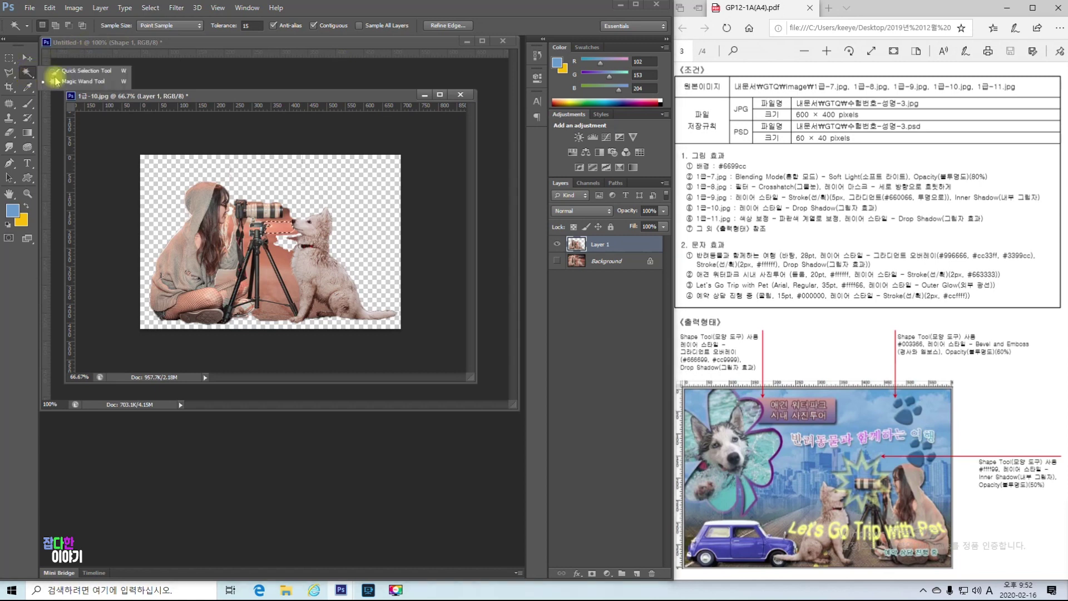
click(73, 71)
click(278, 242)
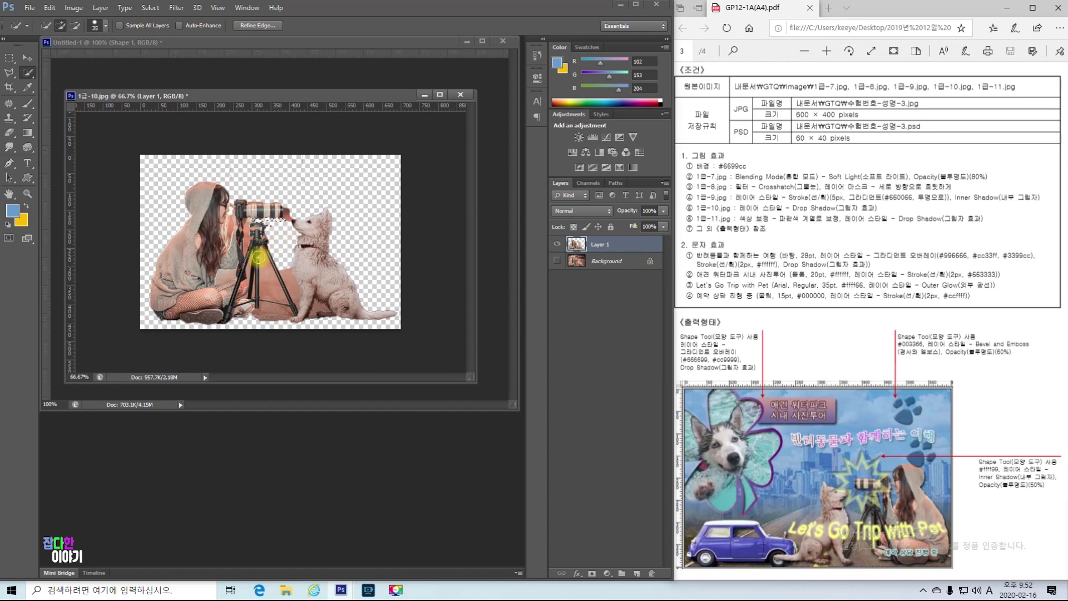
click(292, 290)
mouse_move(291, 290)
mouse_down()
mouse_move(267, 317)
mouse_move(298, 309)
mouse_up()
key(bracketleft)
key(bracketleft)
mouse_move(295, 279)
mouse_down()
mouse_move(285, 288)
mouse_move(325, 310)
mouse_move(317, 320)
mouse_up()
key(Delete)
key(Delete)
key(ctrl+d)
Step: Clear the leftover background under the dog's belly and between the lens and the dog's nose, and deselect
drag(312, 314, 320, 316)
key(Delete)
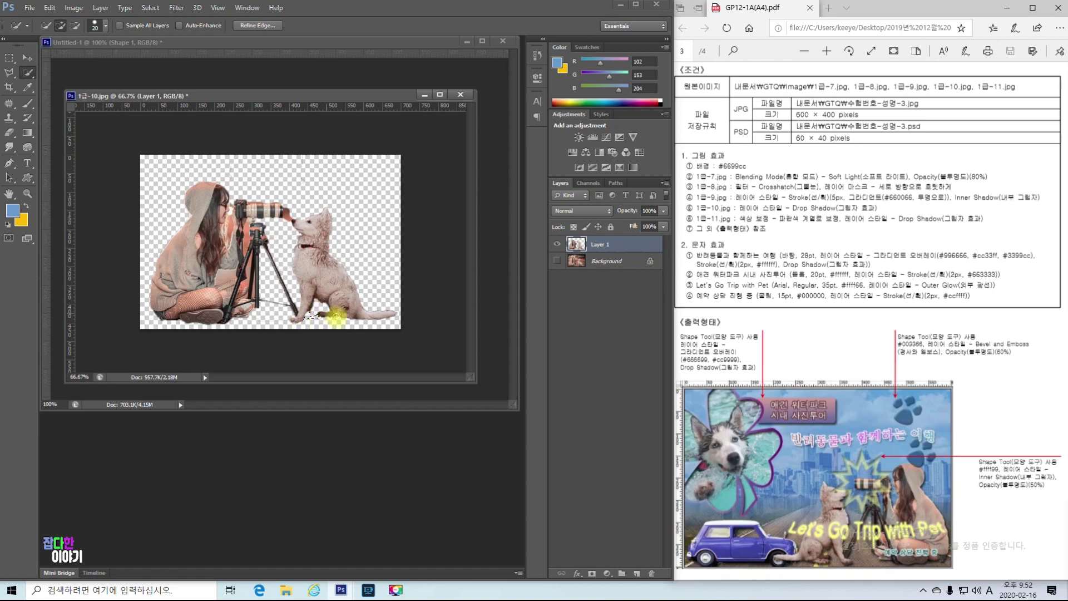
key(ctrl+d)
drag(284, 211, 291, 224)
key(Delete)
key(ctrl+d)
Step: Clear the small background remnants around the tripod and between the woman and the camera using the Magic Wand at tolerance 15
click(246, 236)
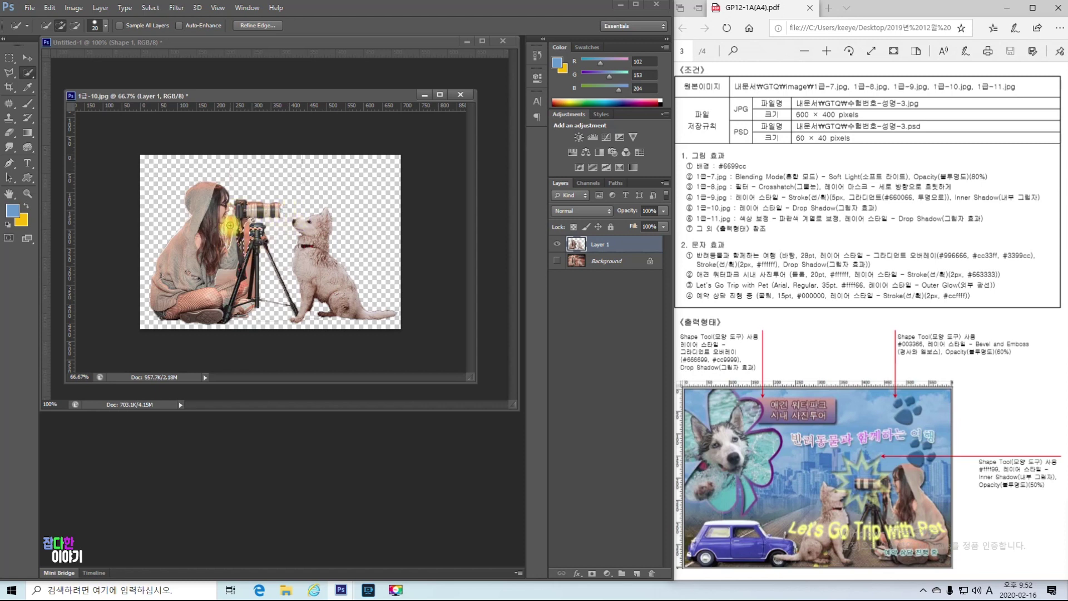
drag(228, 289, 227, 270)
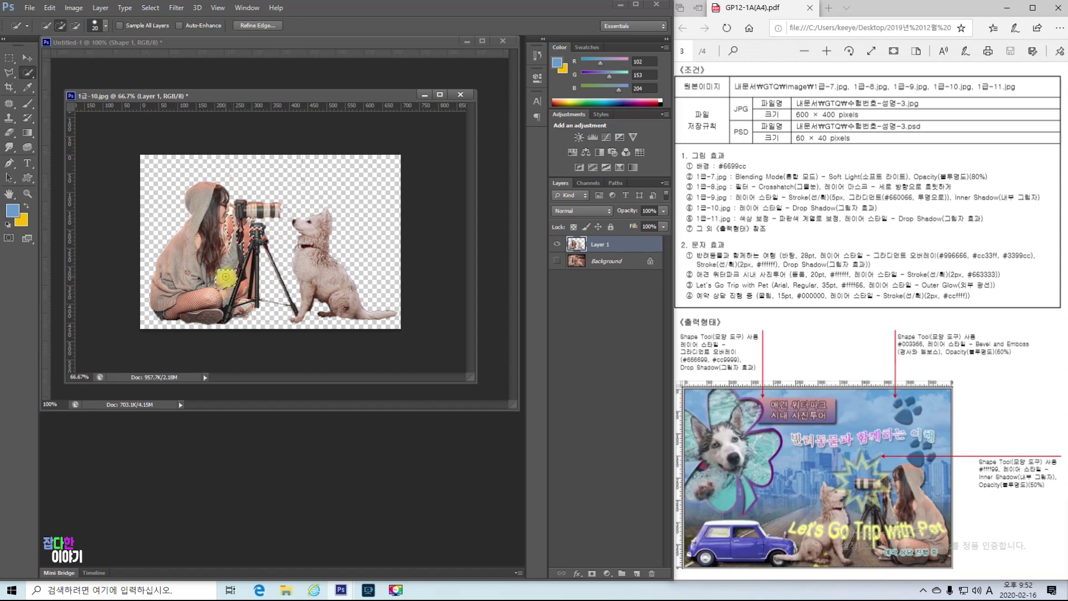
drag(27, 72, 56, 84)
key(ctrl+d)
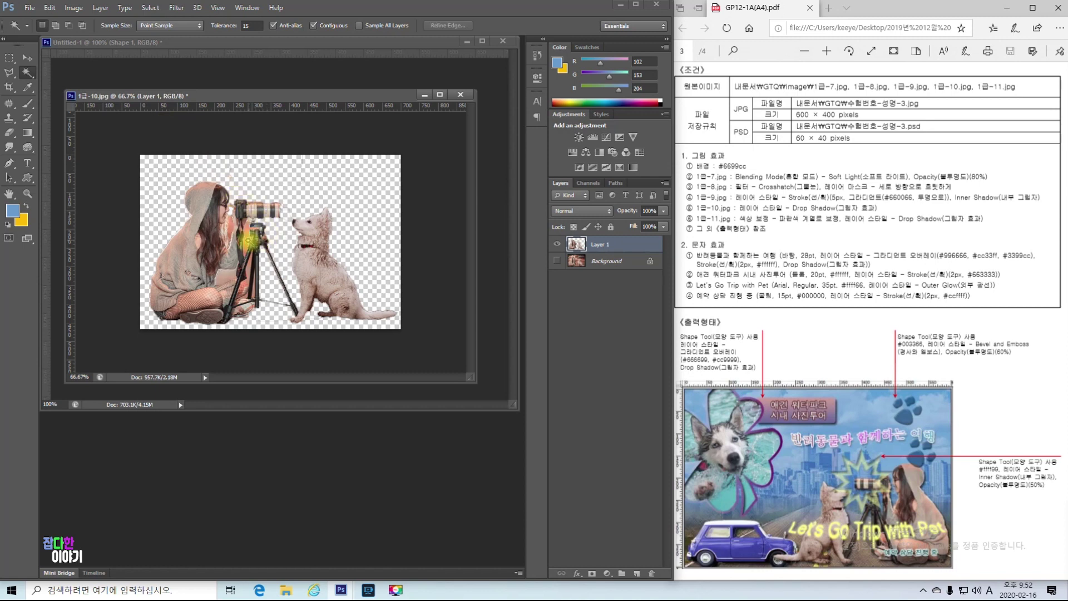
key(ctrl+plus)
click(206, 257)
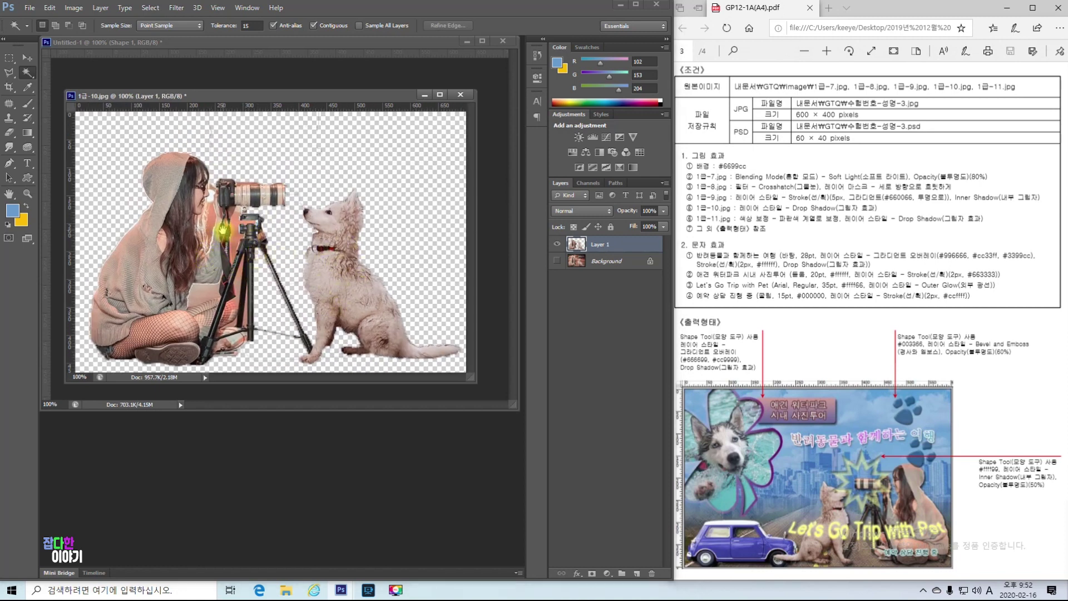
click(242, 238)
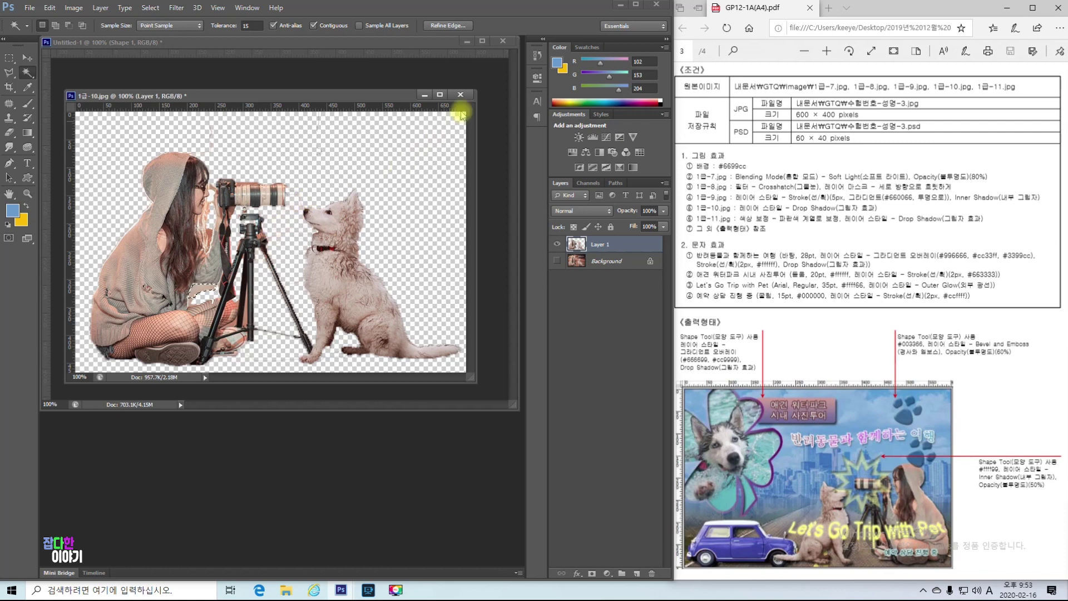
Step: Step back in the history to the Magic Wand state before the last clear
click(537, 56)
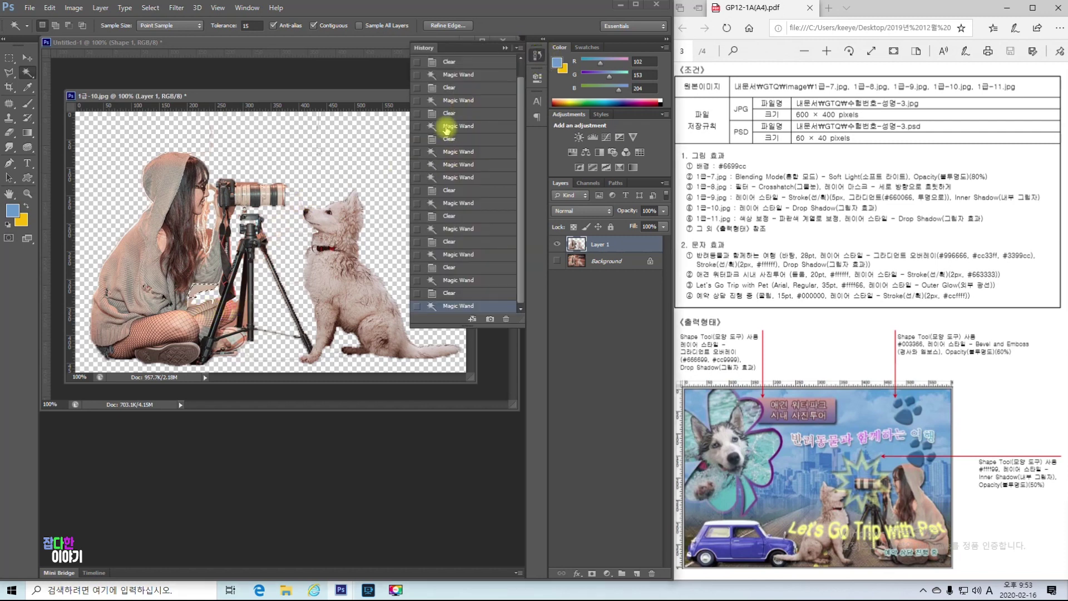
click(454, 293)
click(457, 281)
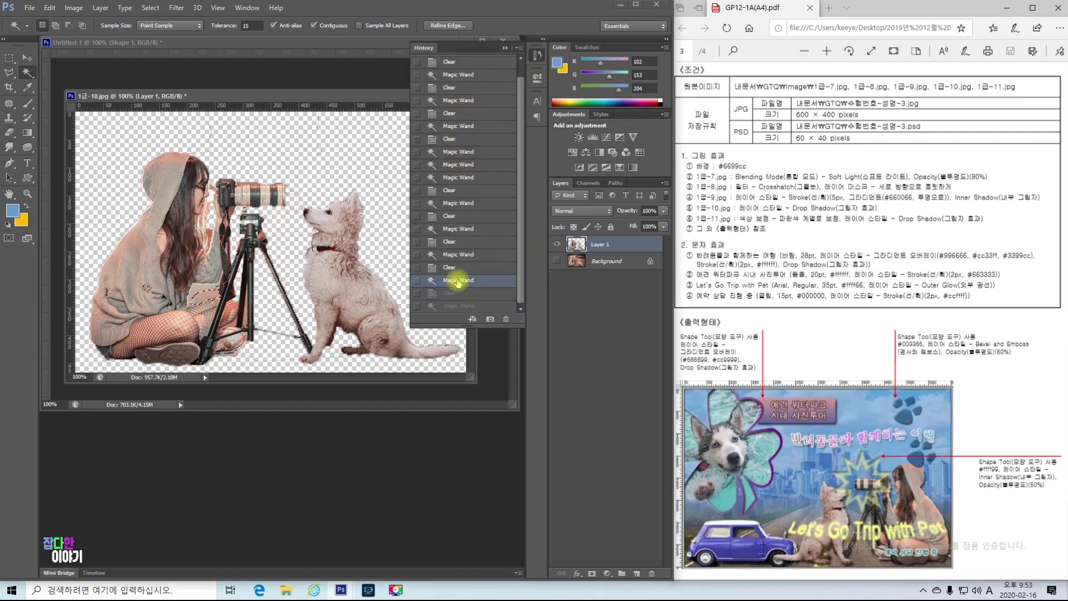
click(537, 55)
Step: Outline the leftover background above the woman's knees with the Polygonal Lasso tool, clear it and deselect
click(11, 74)
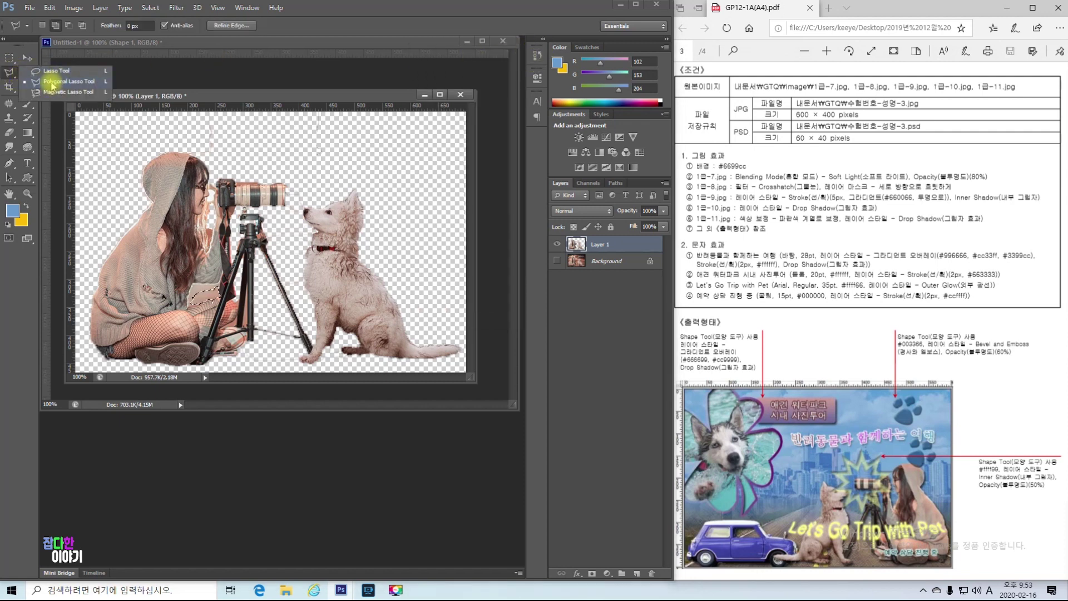
click(52, 84)
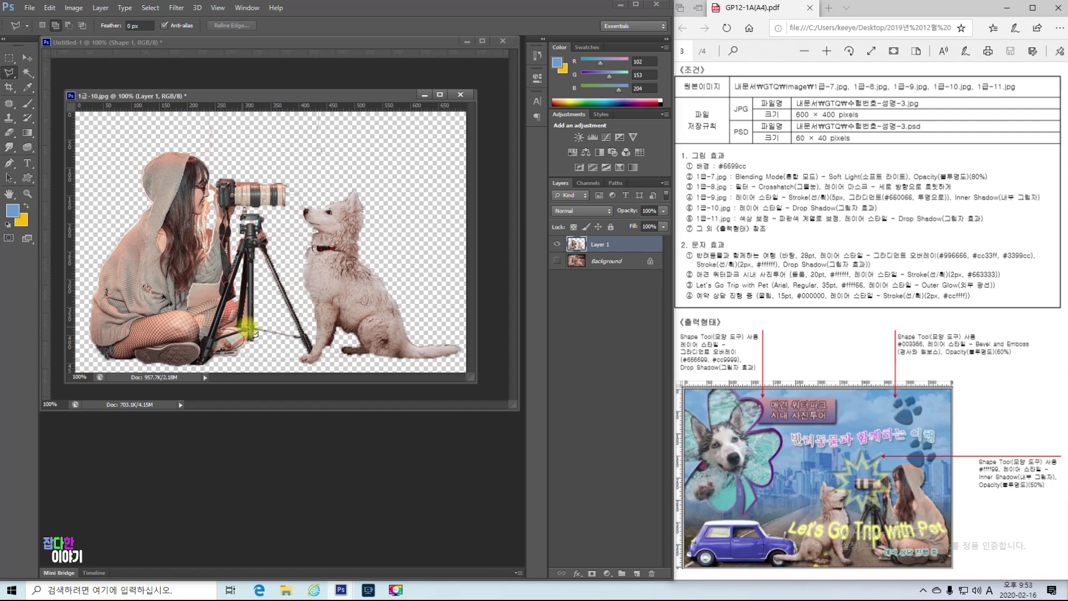
click(253, 291)
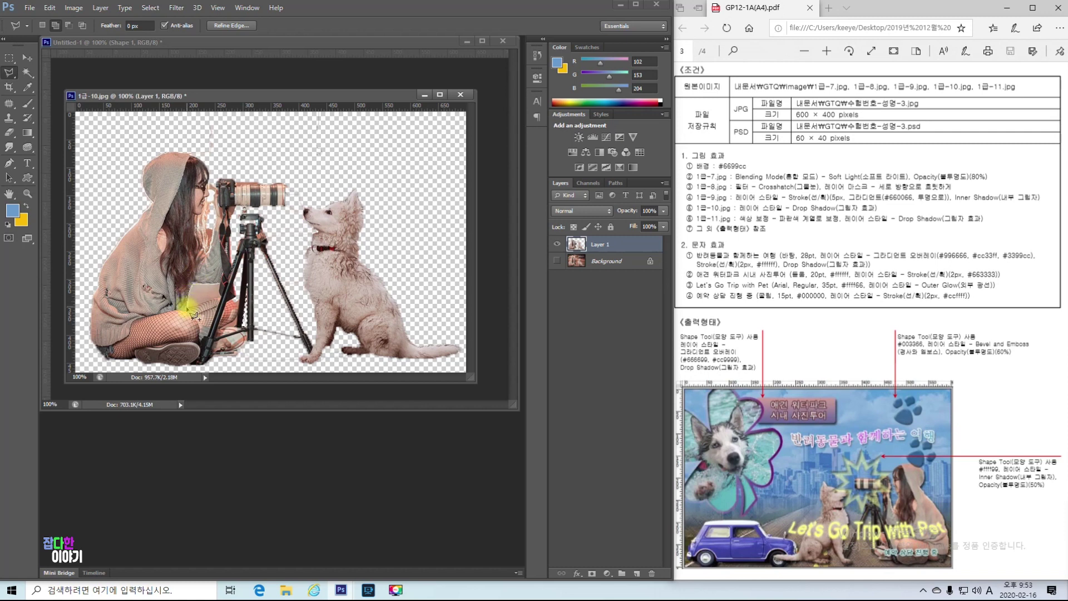
click(222, 273)
key(Delete)
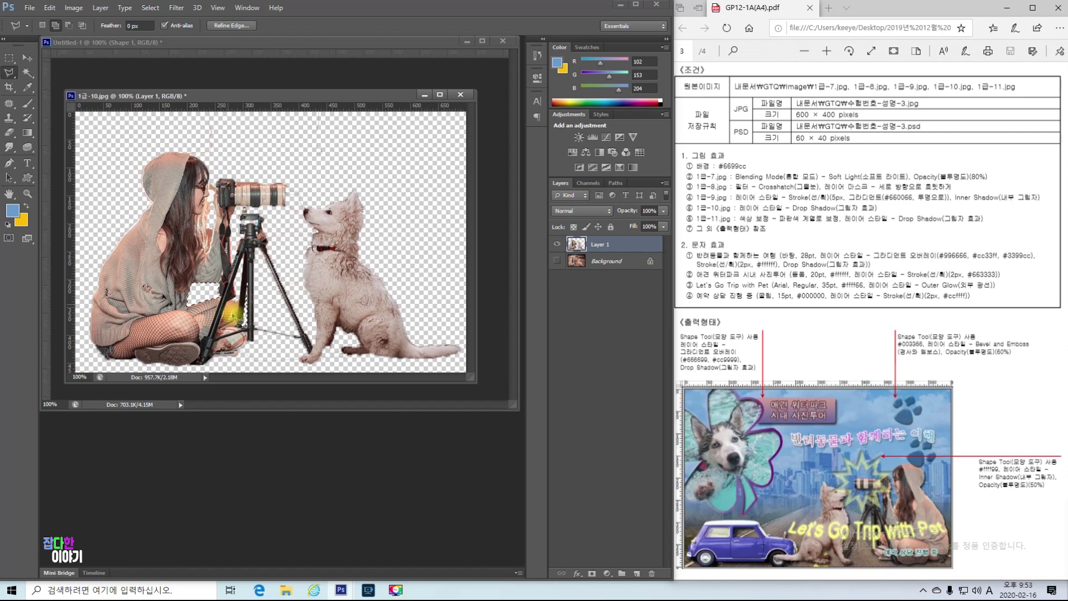
key(ctrl+d)
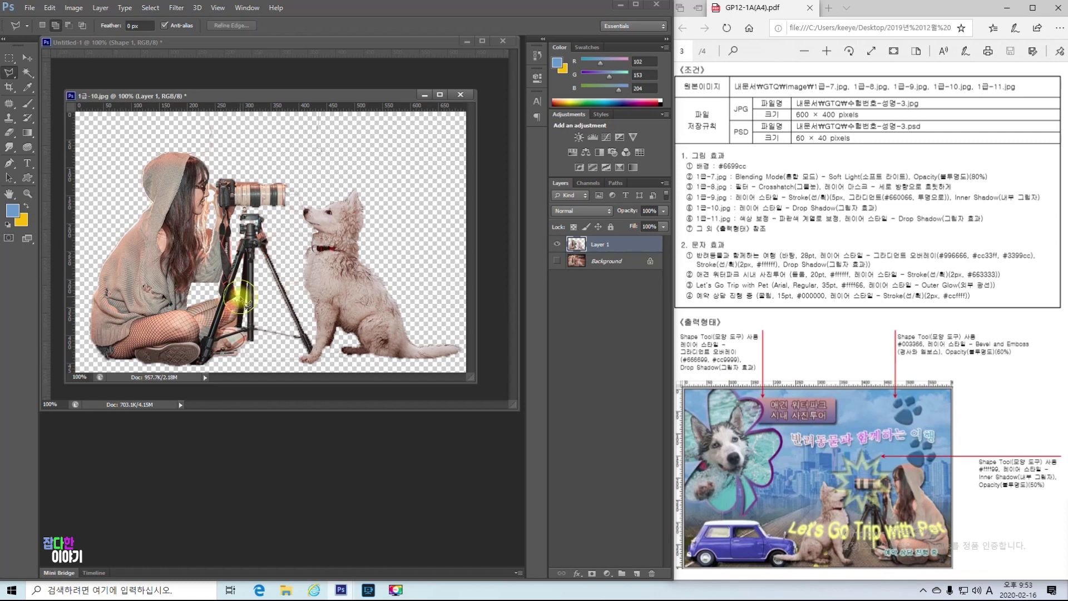
Step: Clear the remaining background bits between the woman's face and the camera and beside the tripod legs, and deselect
click(239, 306)
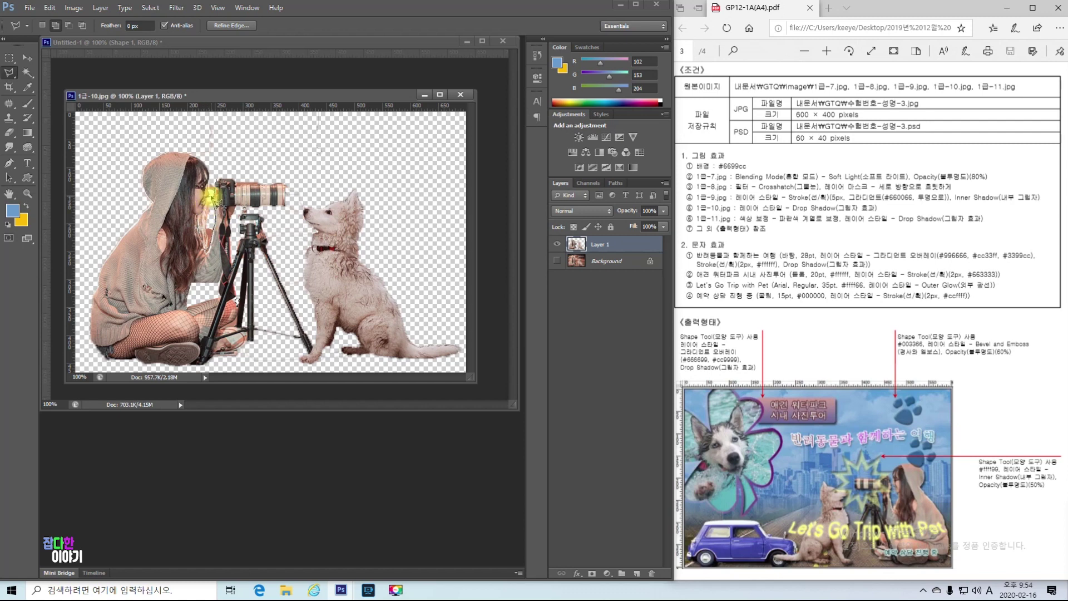
click(208, 191)
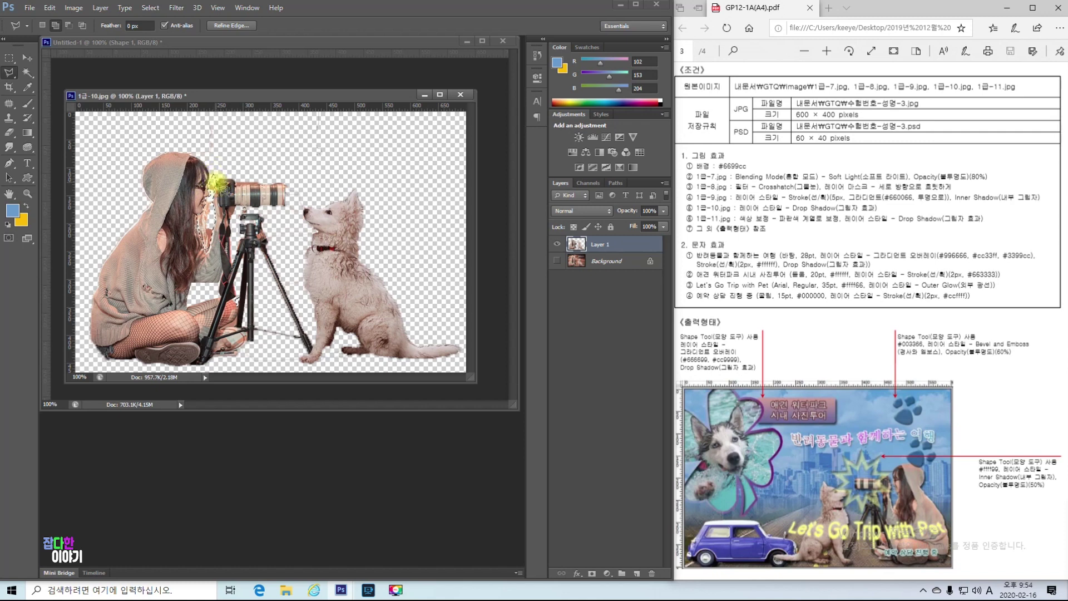
click(252, 188)
key(ctrl+d)
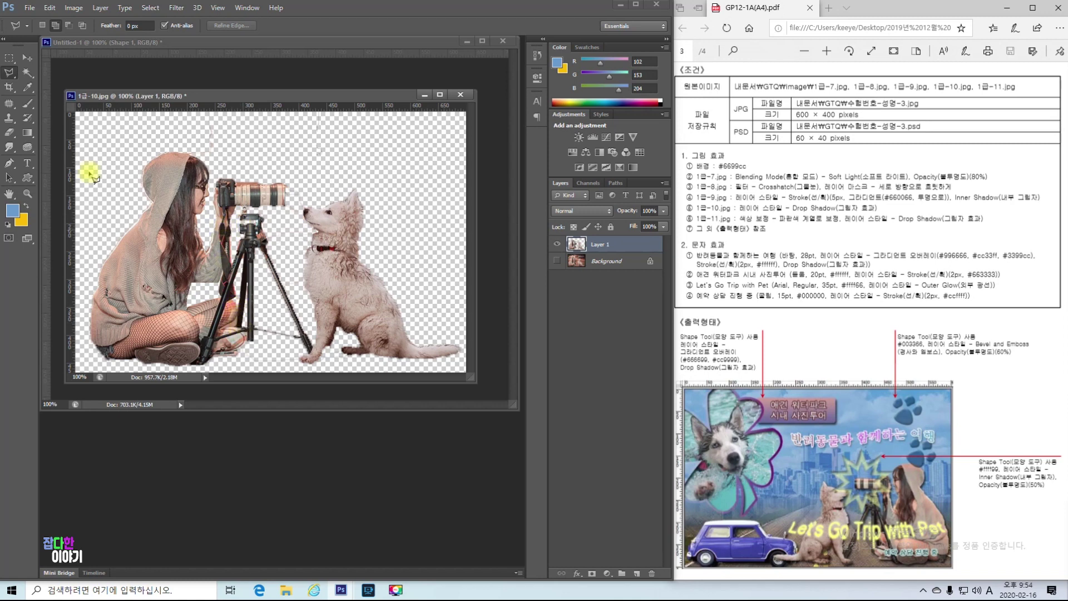
click(27, 73)
click(245, 325)
key(ctrl+d)
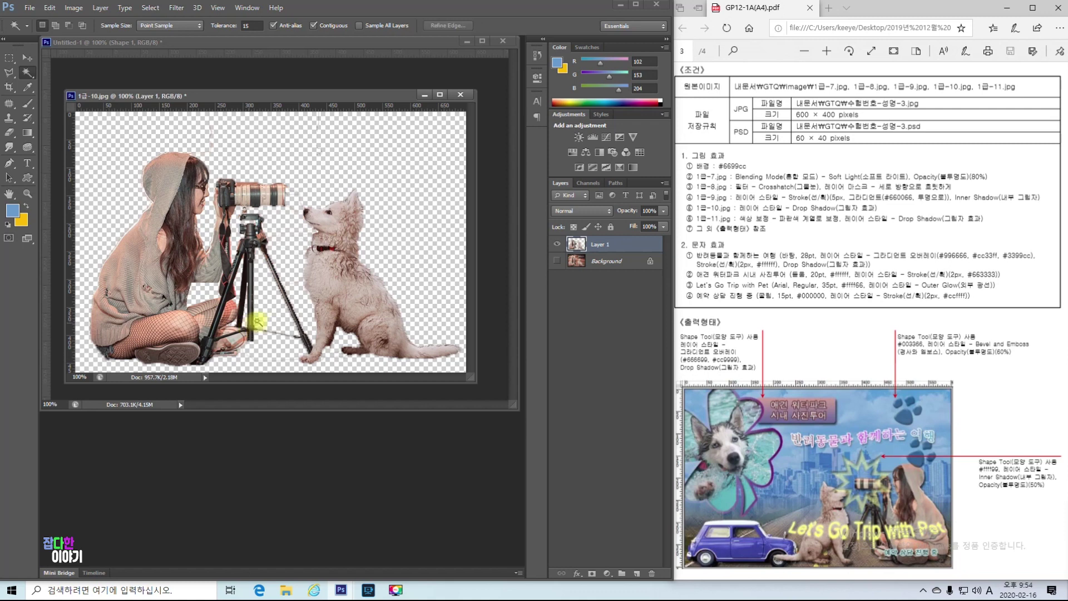
Step: Copy the woman, camera and dog cutout from 1급-10.jpg into the Untitled-1 composite
key(ctrl+minus)
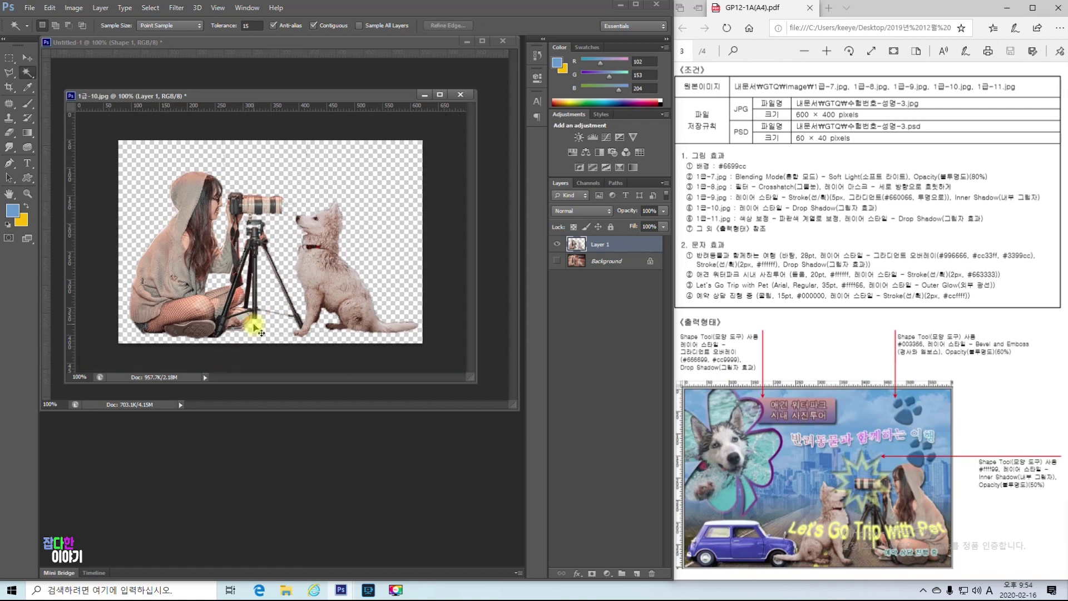
click(27, 57)
drag(311, 97, 375, 379)
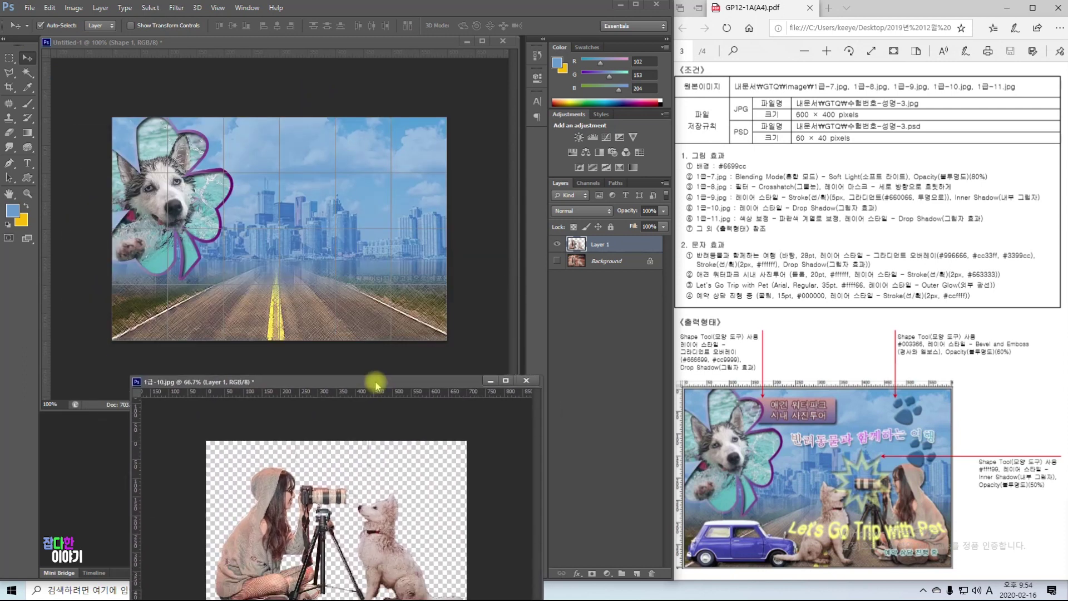
drag(361, 473, 334, 308)
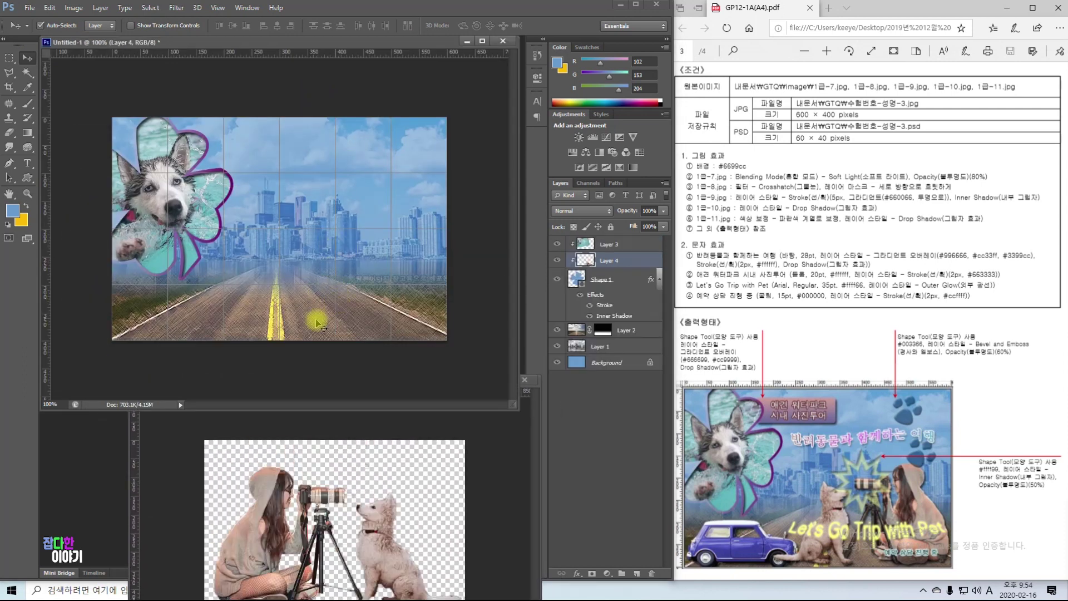
Step: Move the cutout's layer above Layer 3, outside the clipping mask, and shift the cutout up and left to fit within the canvas
click(607, 269)
mouse_move(606, 269)
mouse_down()
mouse_move(600, 249)
mouse_move(594, 256)
mouse_up()
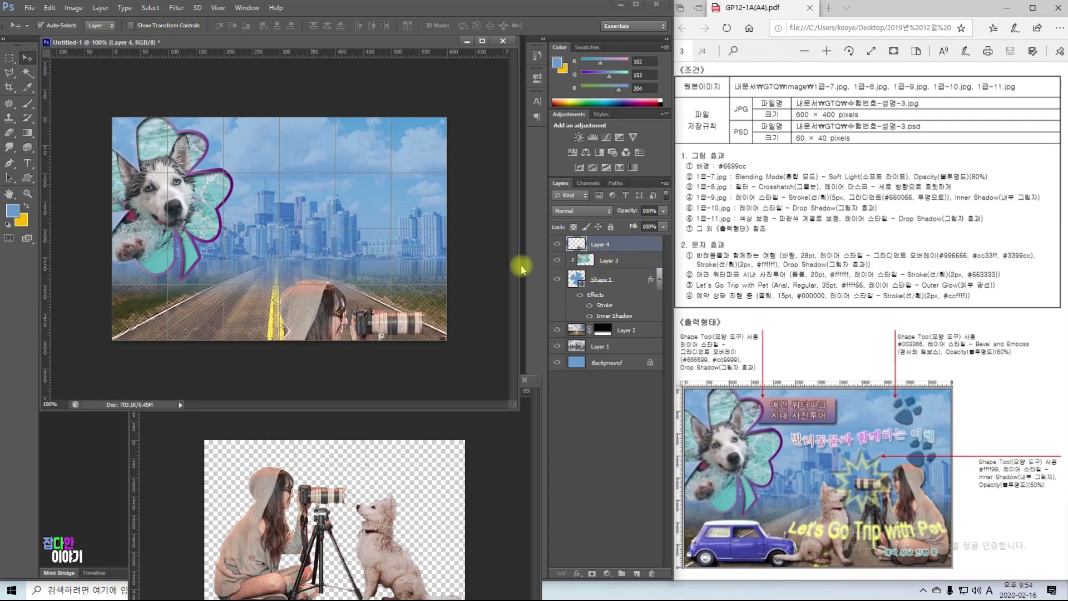
drag(342, 292, 213, 168)
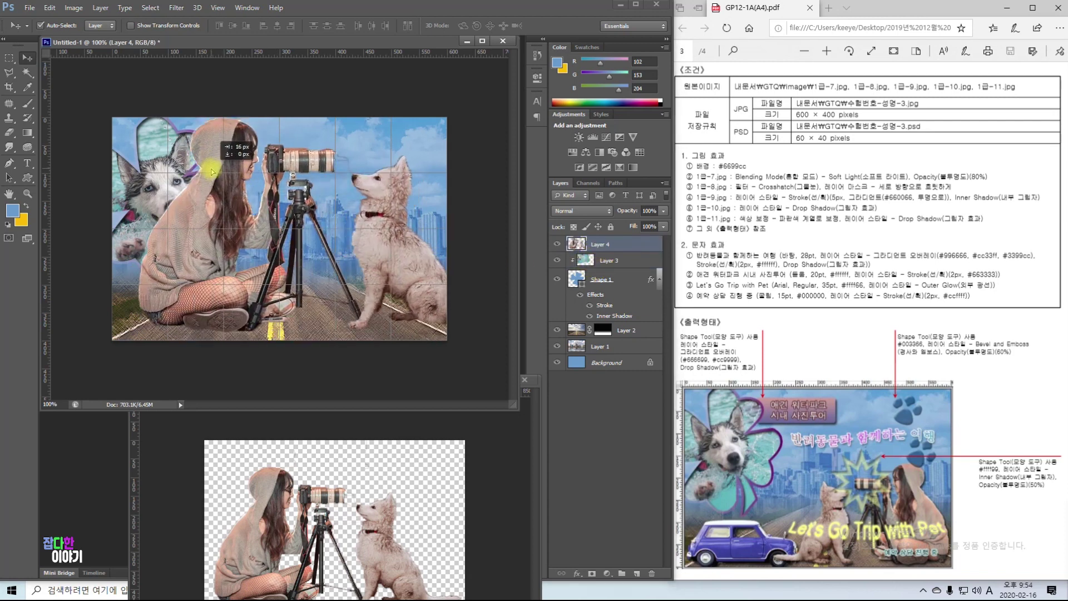
key(ctrl+t)
drag(138, 78, 339, 216)
drag(364, 266, 274, 259)
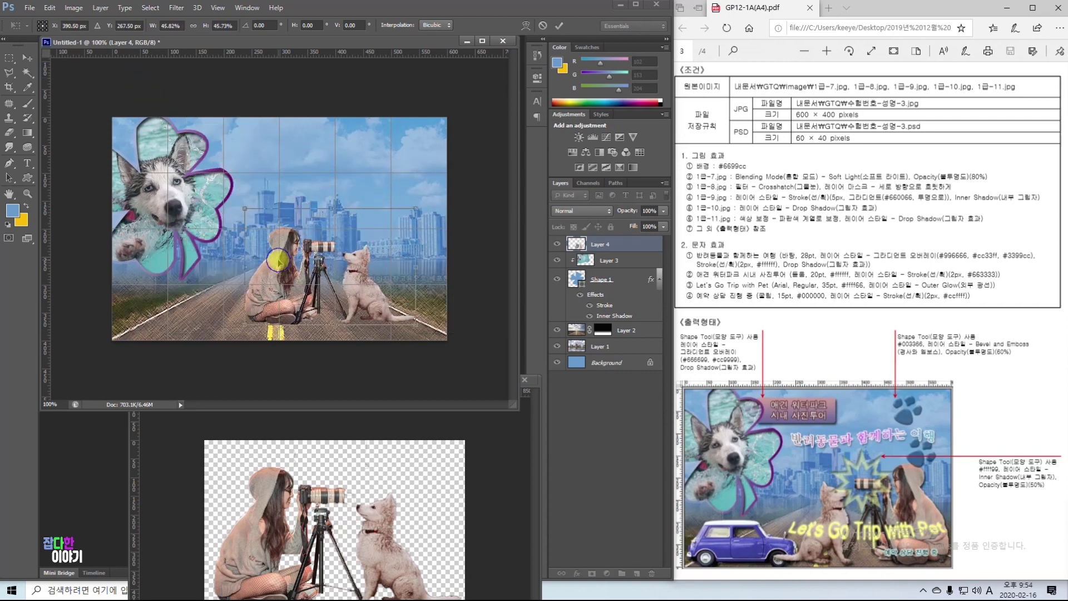
right_click(275, 258)
click(370, 428)
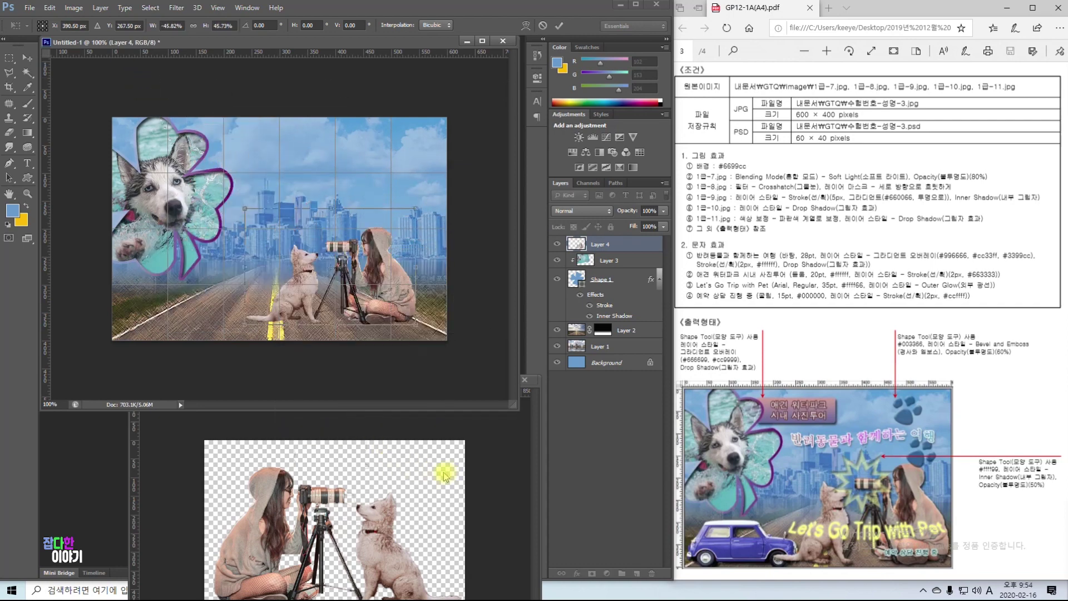
Step: Close the 1급-10.jpg document
click(523, 380)
click(524, 380)
click(534, 220)
Step: Move the cutout lower on the canvas and erase the stray specks above the dog with a 20 px Eraser
drag(417, 229, 390, 254)
key(ctrl+t)
drag(345, 228, 381, 287)
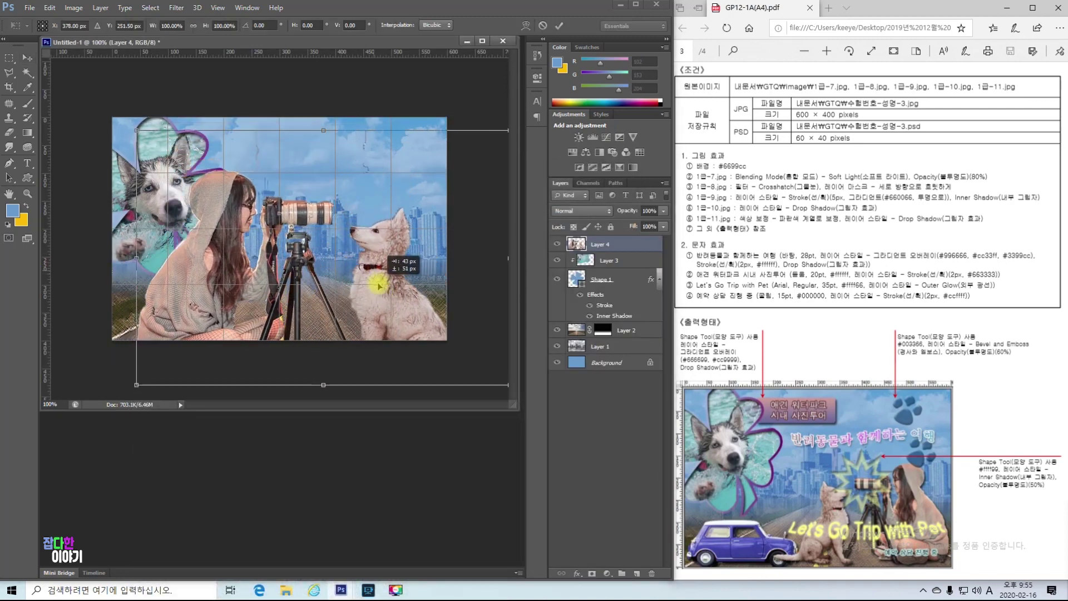
key(Return)
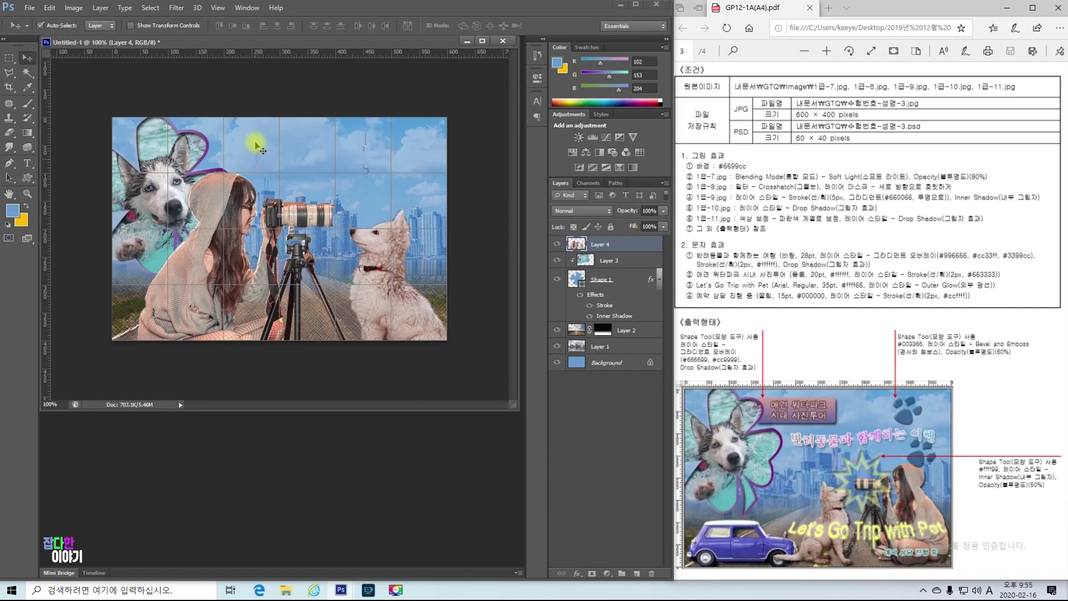
click(9, 134)
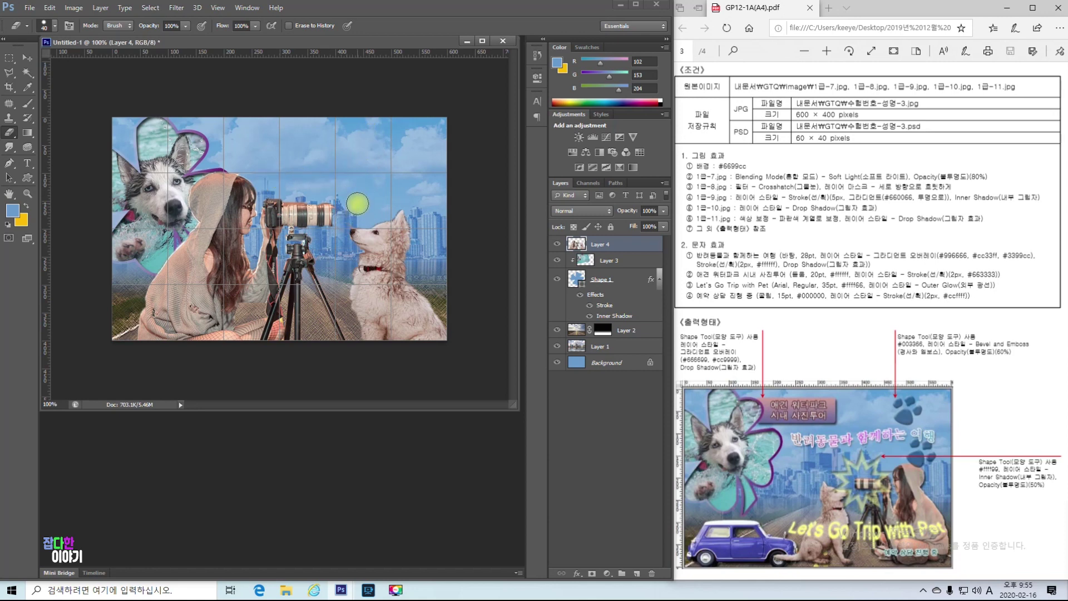
key(bracketleft)
key(bracketright)
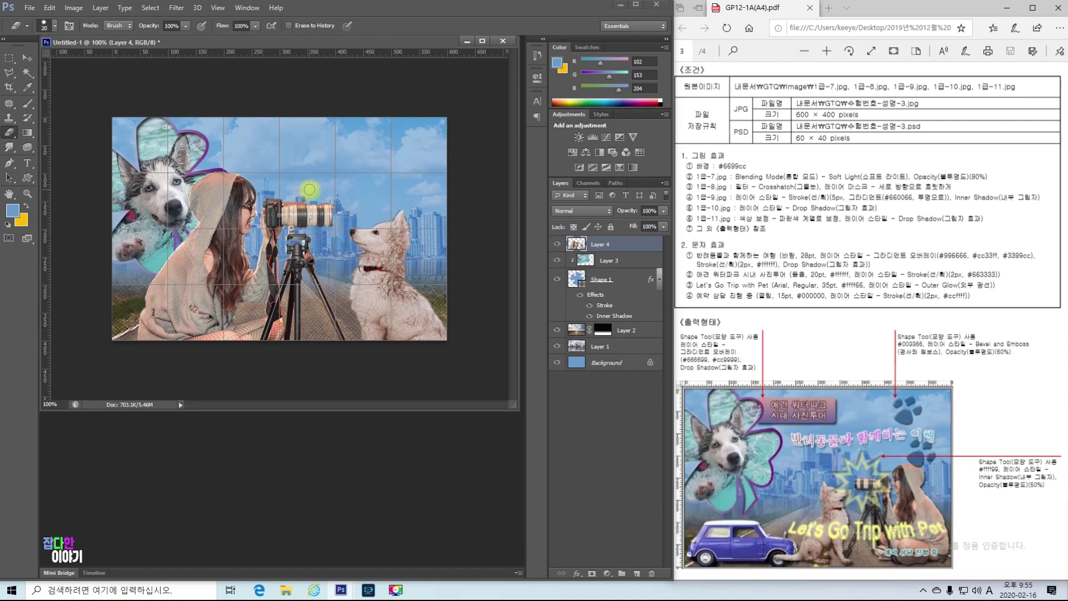
Step: Scale the cutout to about 70% and flip it horizontally, placing it against the canvas's right edge
key(ctrl+t)
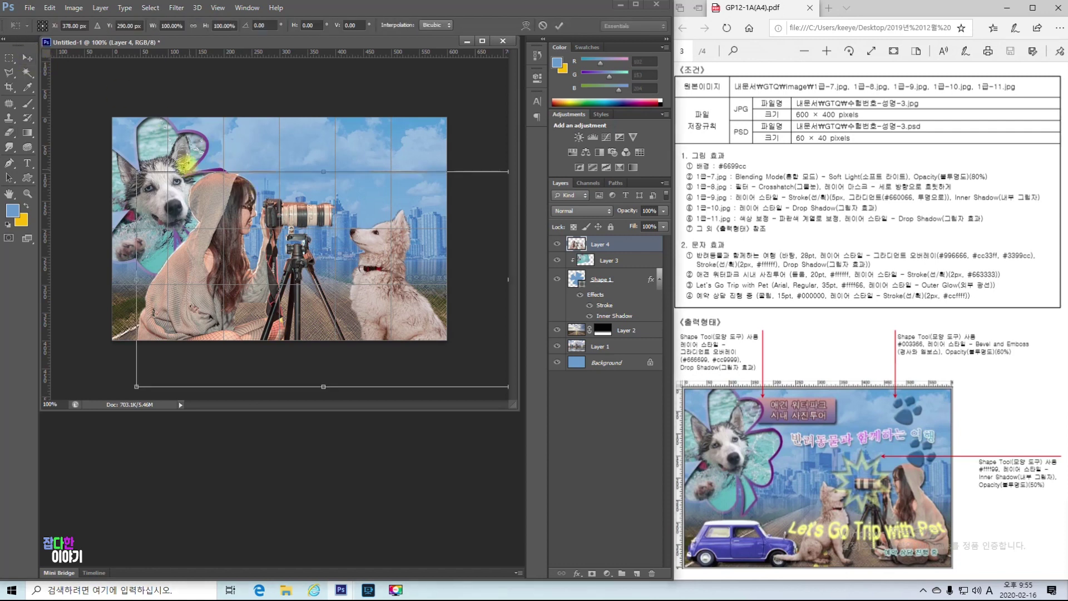
drag(136, 171, 232, 190)
right_click(307, 251)
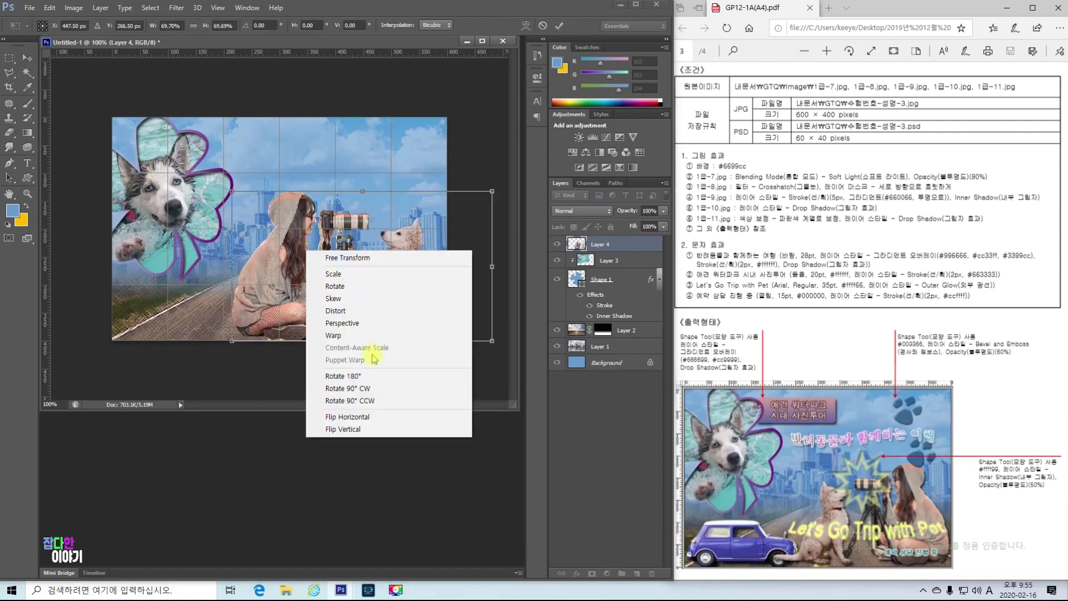
click(346, 416)
drag(329, 258, 283, 259)
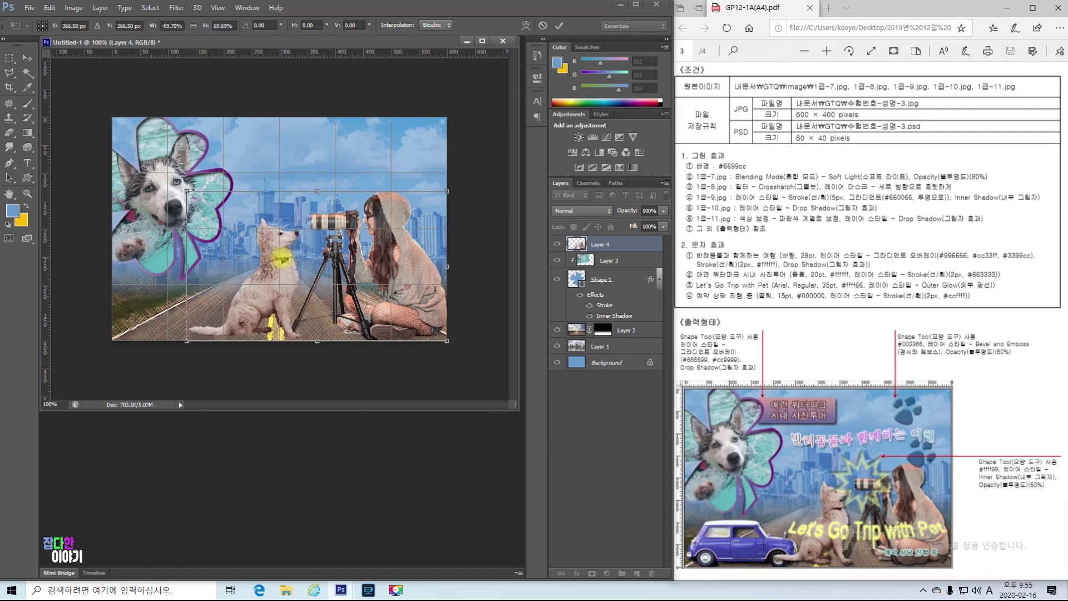
Step: Shrink the cutout further, fit it into the canvas's lower-right corner as in the exam sample, and apply the transform
drag(187, 191, 233, 226)
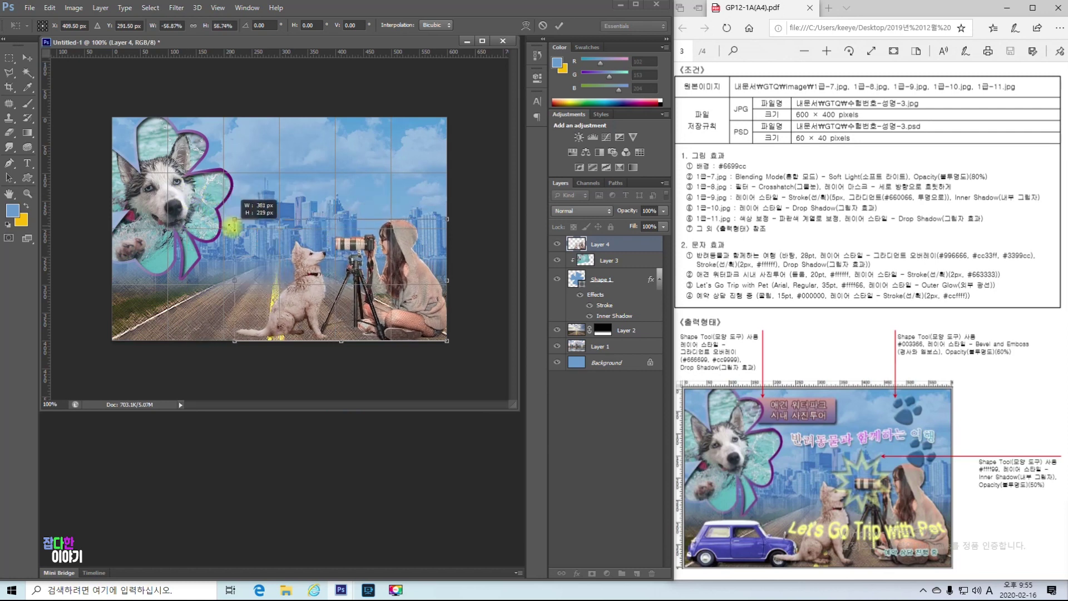
drag(309, 294, 304, 293)
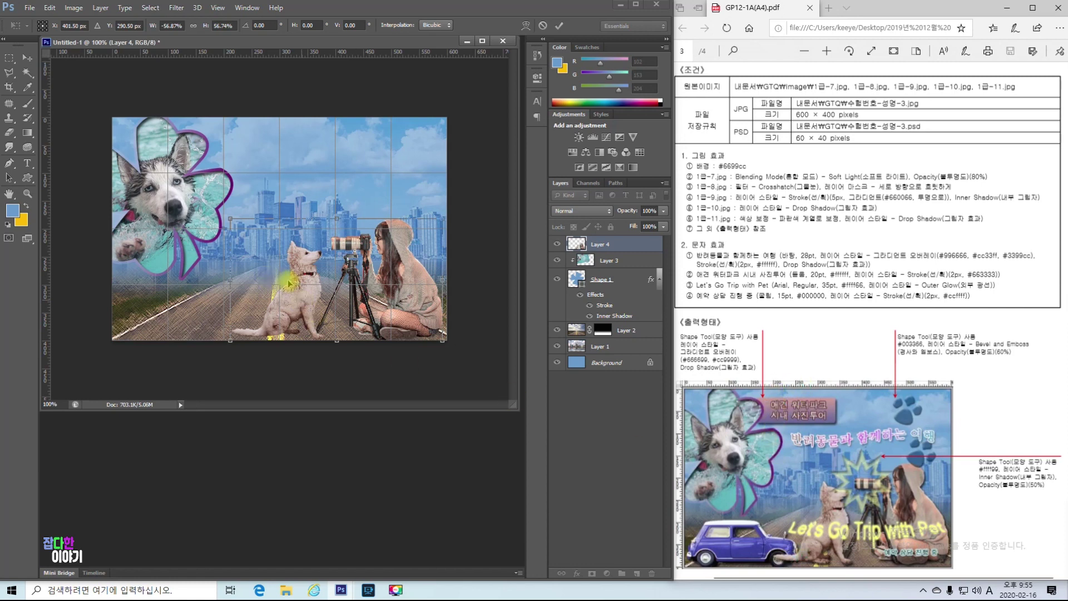
drag(295, 307, 288, 307)
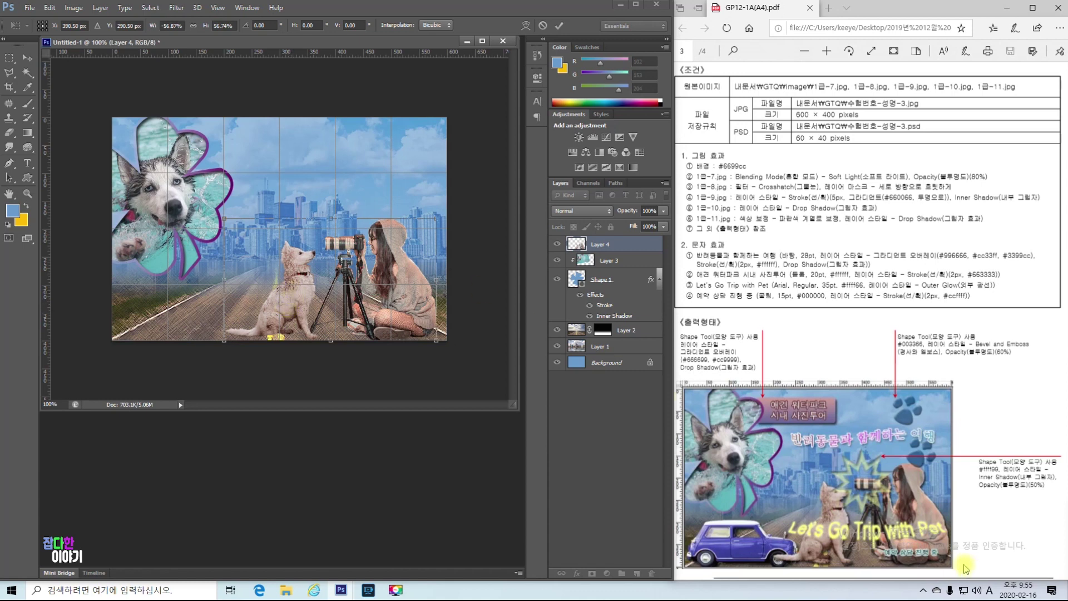
drag(428, 340, 447, 345)
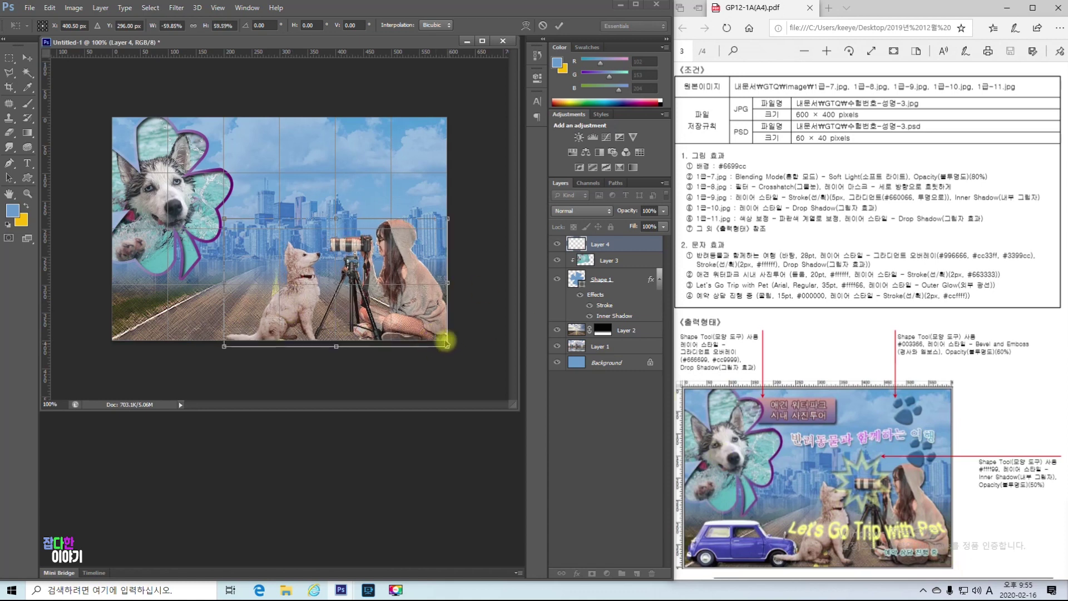
drag(388, 308, 389, 305)
mouse_move(447, 345)
mouse_down()
mouse_move(445, 333)
mouse_move(439, 341)
mouse_up()
key(Return)
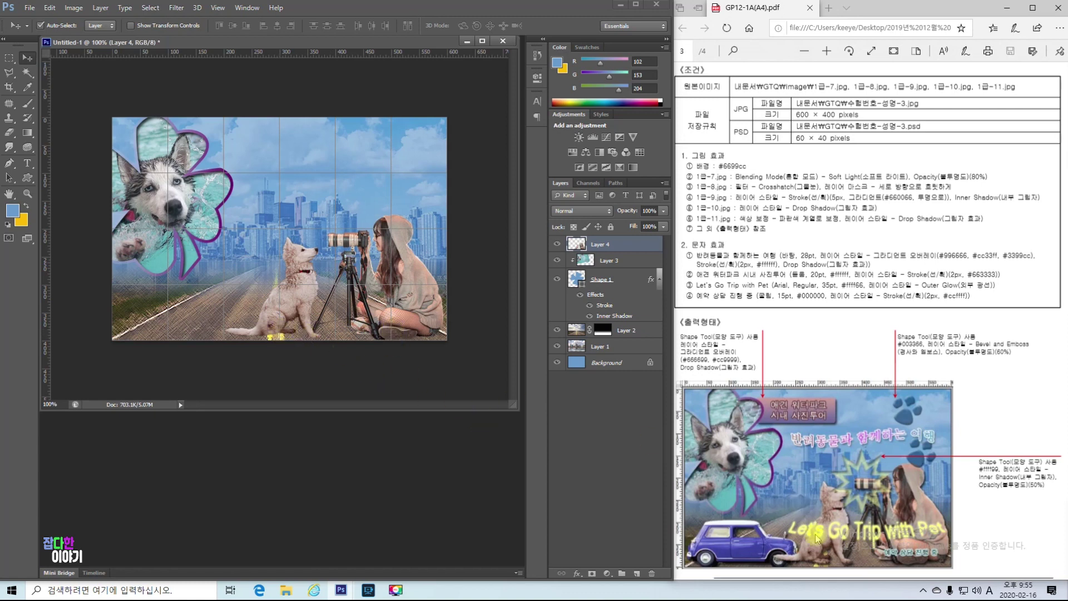
Step: Add a Drop Shadow layer style with default settings to the woman, camera and dog layer (Layer 4)
click(234, 282)
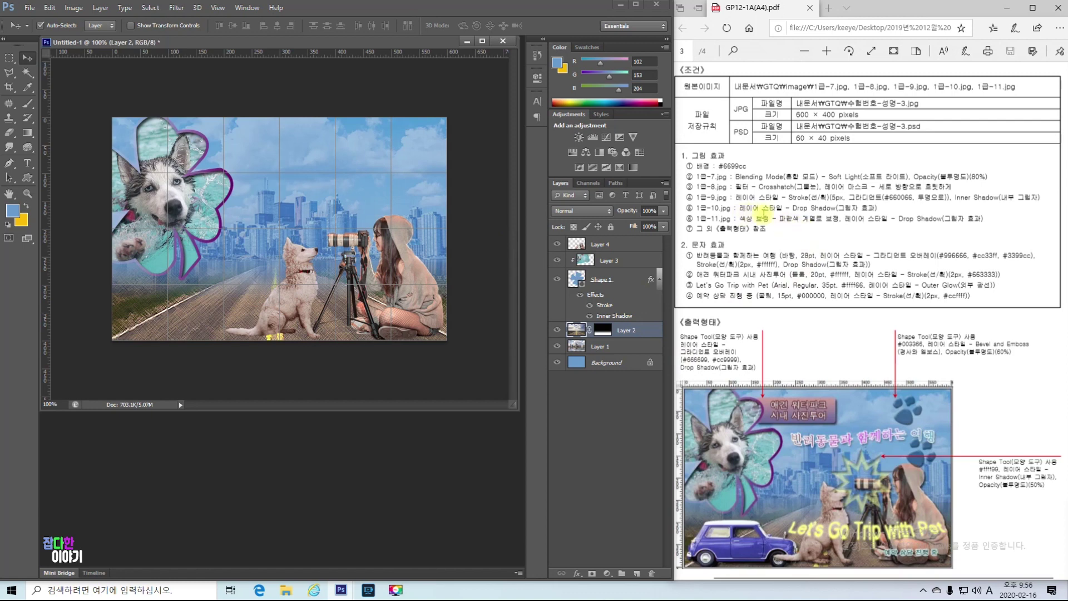
right_click(615, 244)
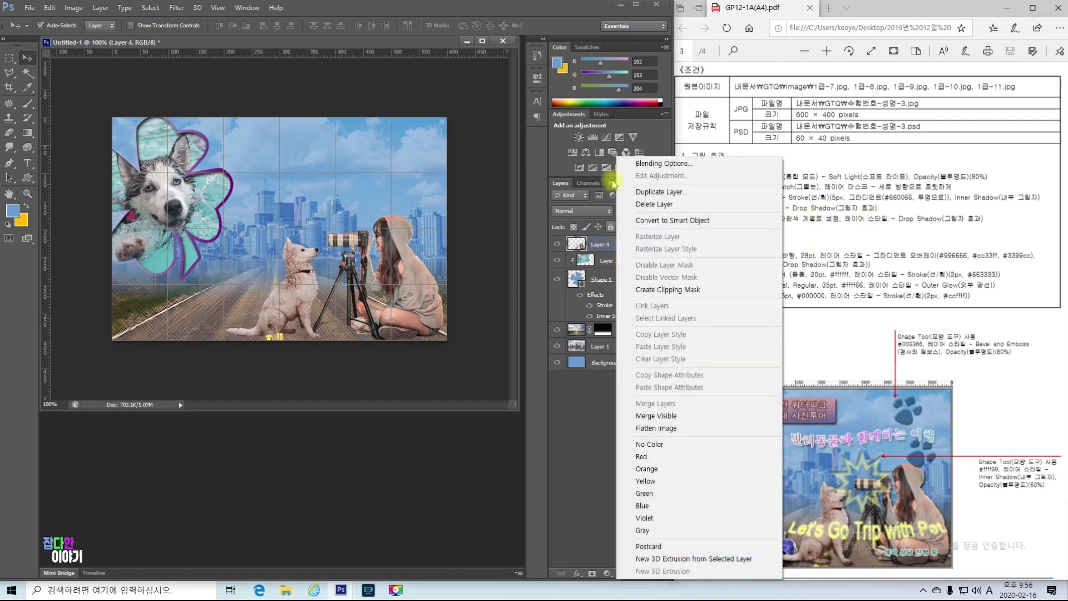
click(649, 163)
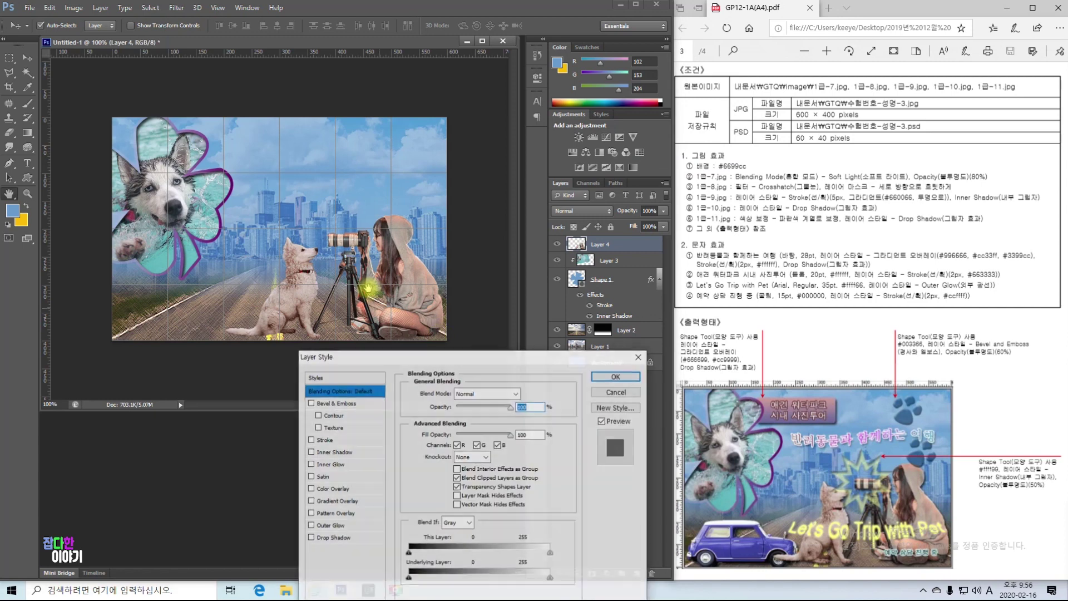
click(311, 538)
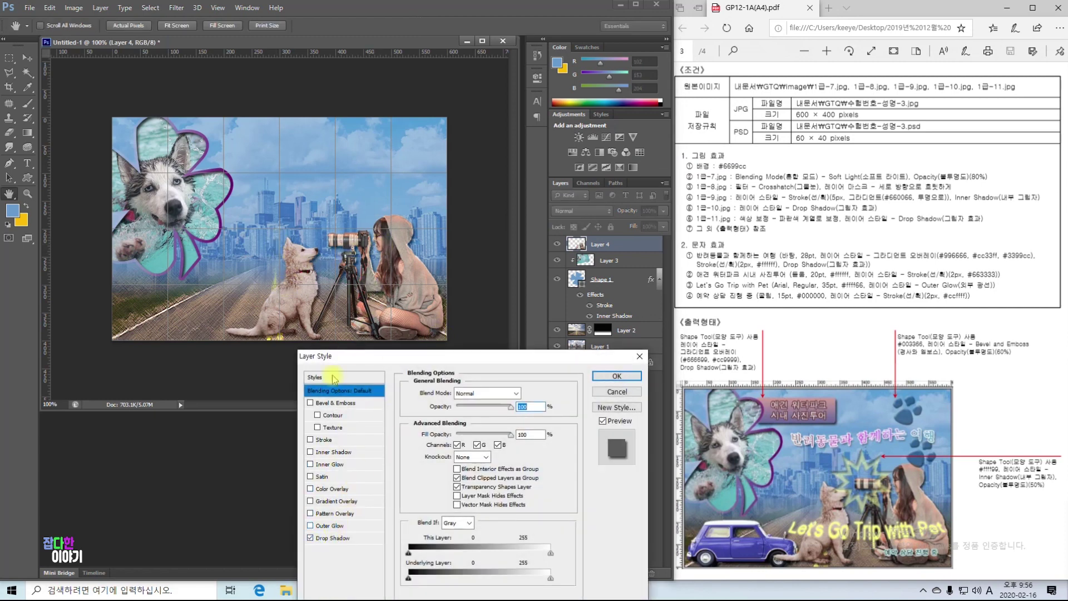
click(609, 377)
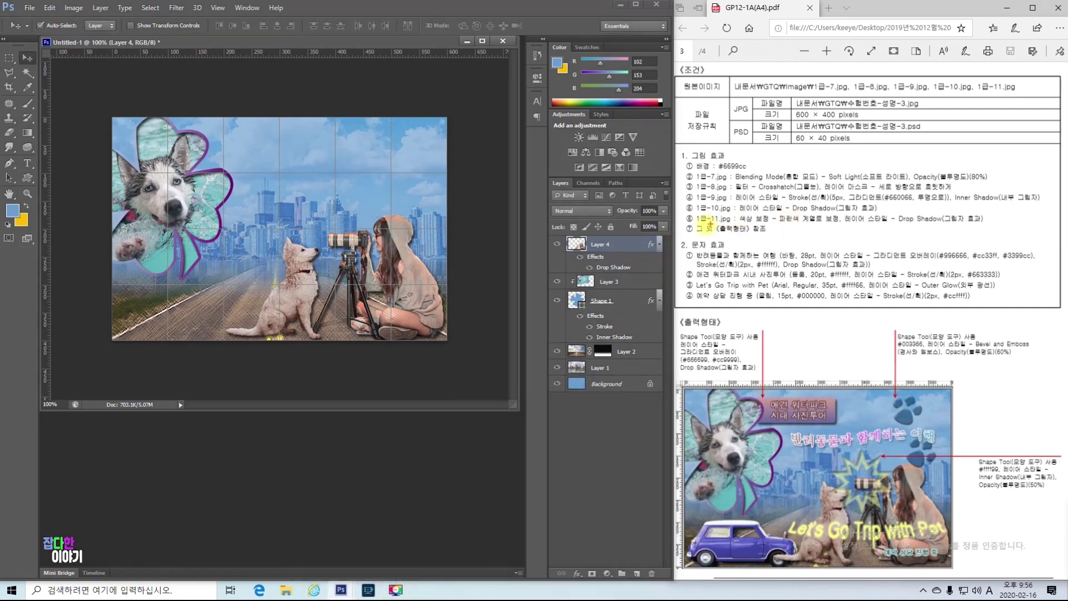
drag(687, 227, 984, 223)
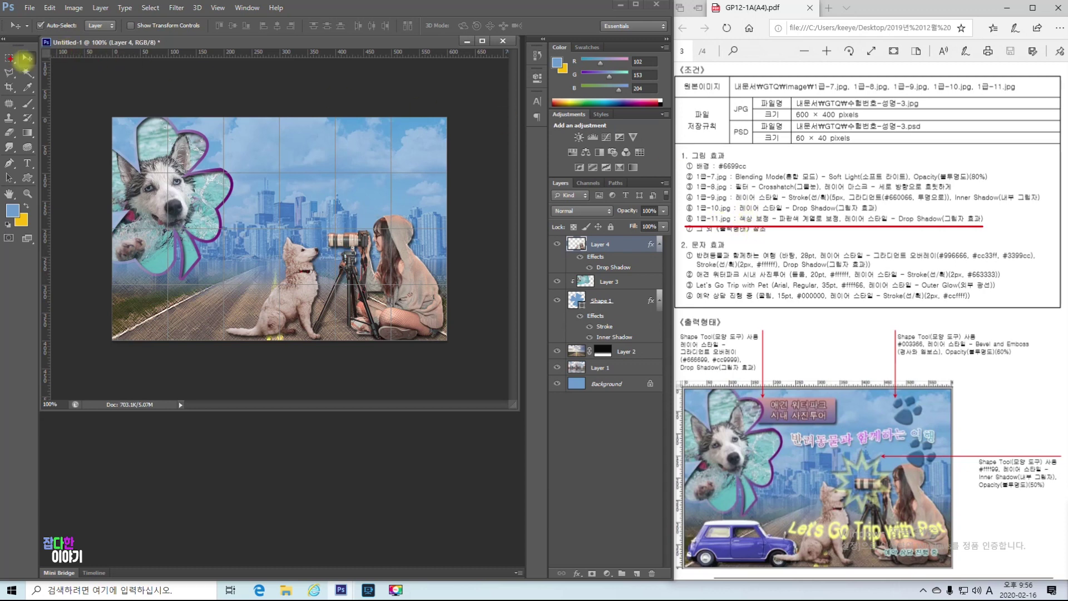
key(Escape)
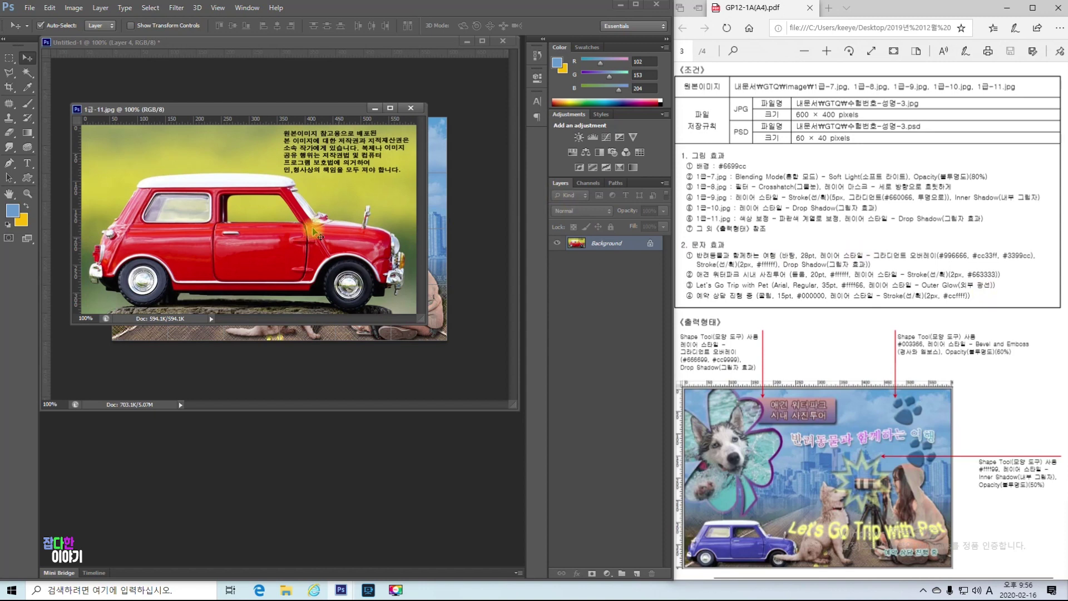
Step: Select the red car in 1급-11.jpg with the Quick Selection tool and subtract the ground around its rear wheel
click(27, 72)
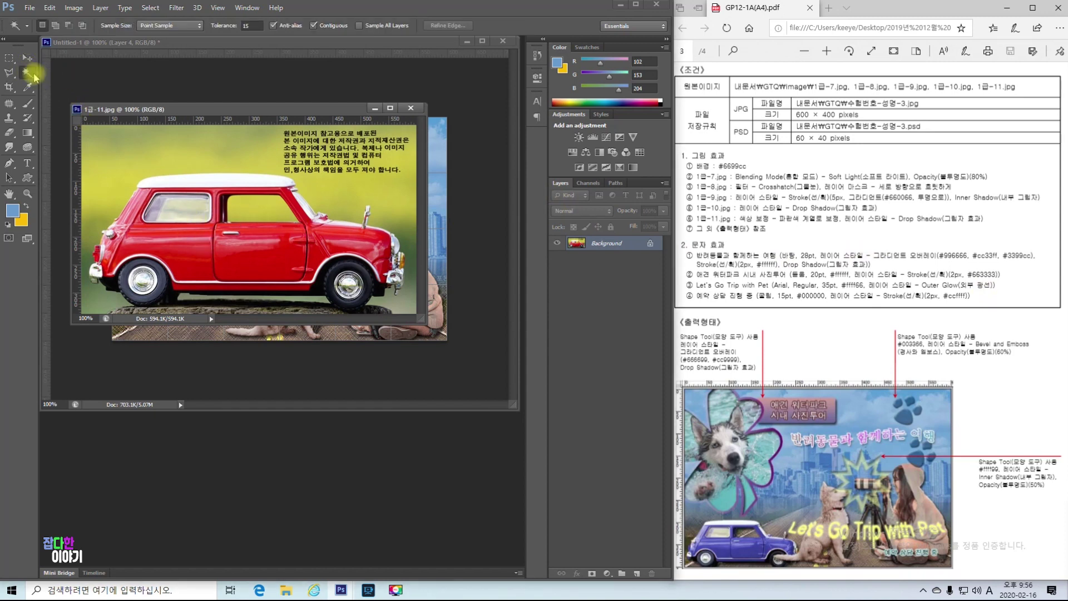
click(62, 69)
mouse_move(171, 184)
mouse_down()
mouse_move(145, 206)
mouse_move(148, 191)
mouse_move(186, 188)
mouse_move(263, 195)
mouse_move(263, 219)
mouse_move(349, 246)
mouse_up()
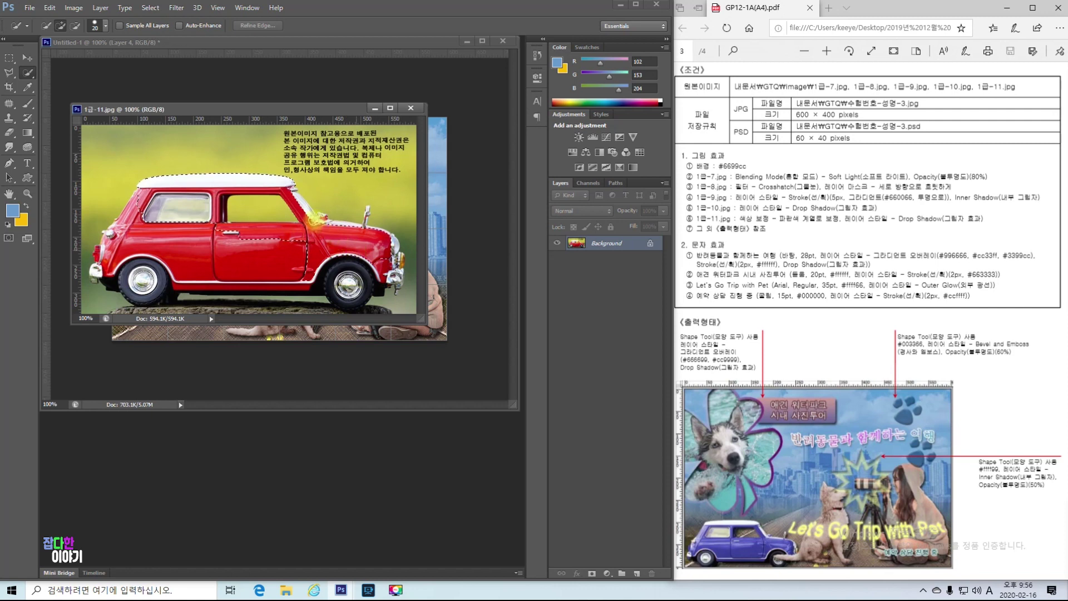
drag(299, 218, 374, 243)
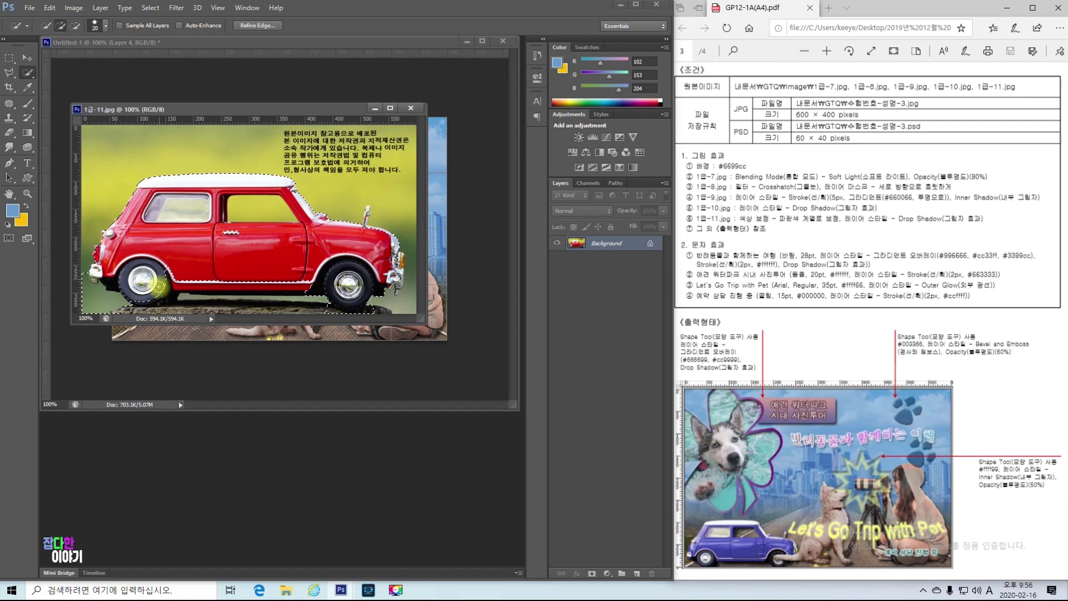
key(alt)
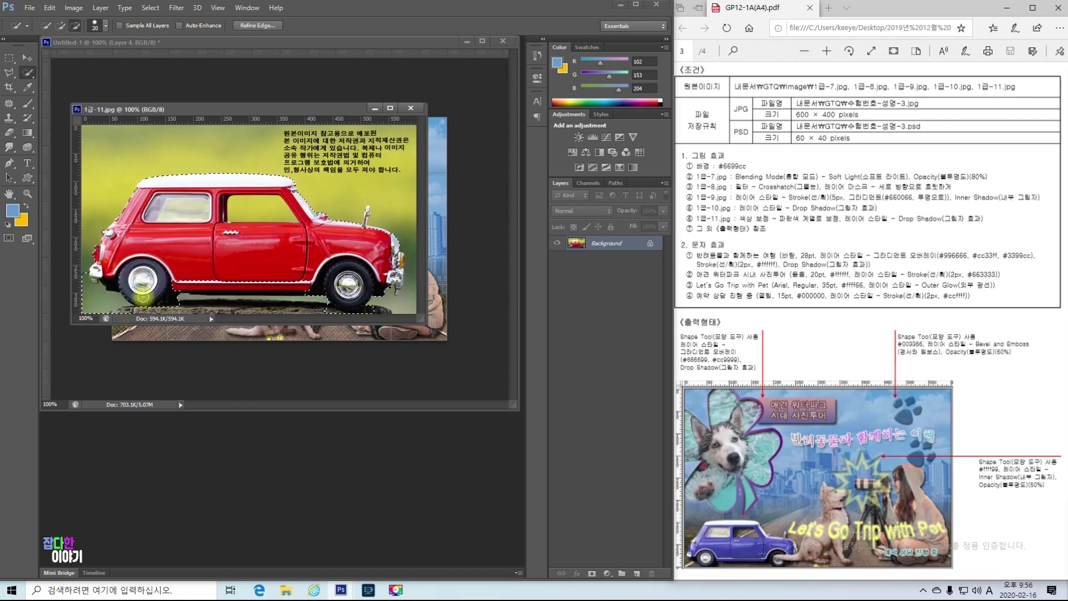
drag(142, 296, 87, 288)
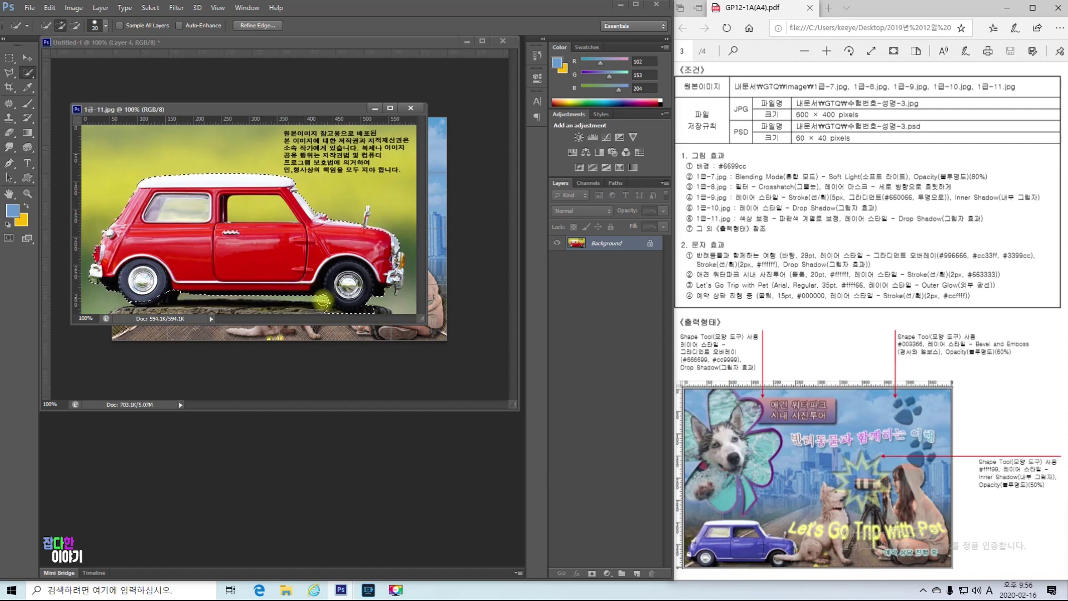
Step: Subtract the ground around the front wheel from the car selection and reduce the Quick Selection brush size to 5
key(alt)
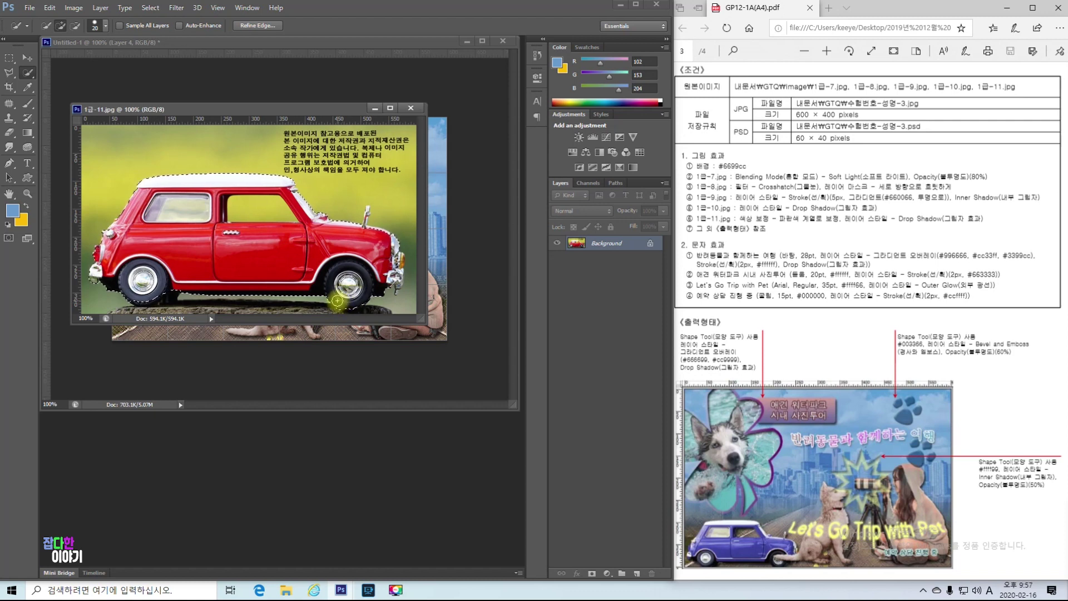
key(alt)
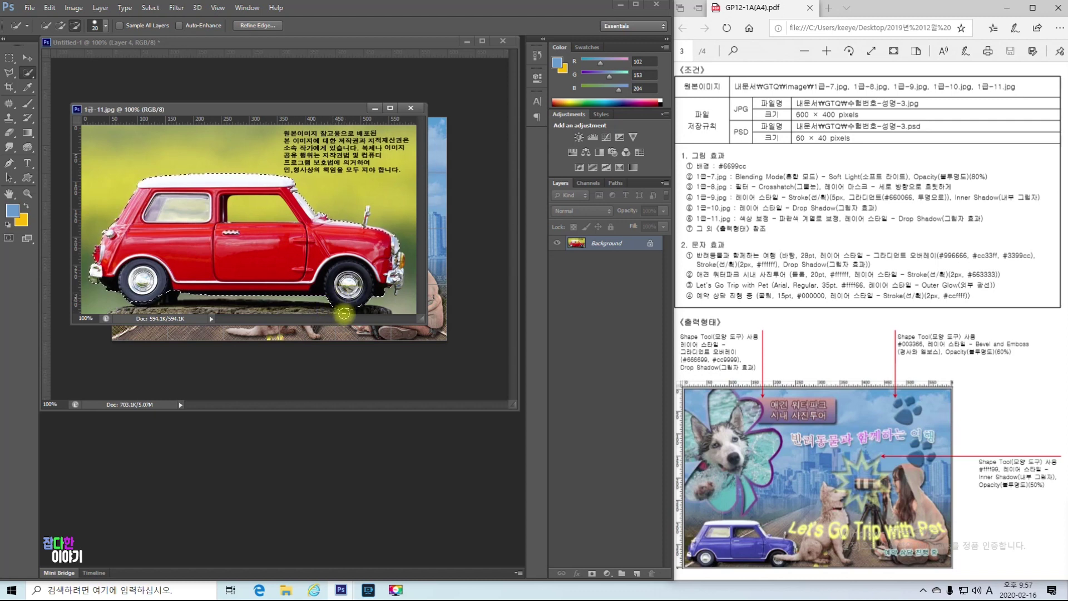
key(alt)
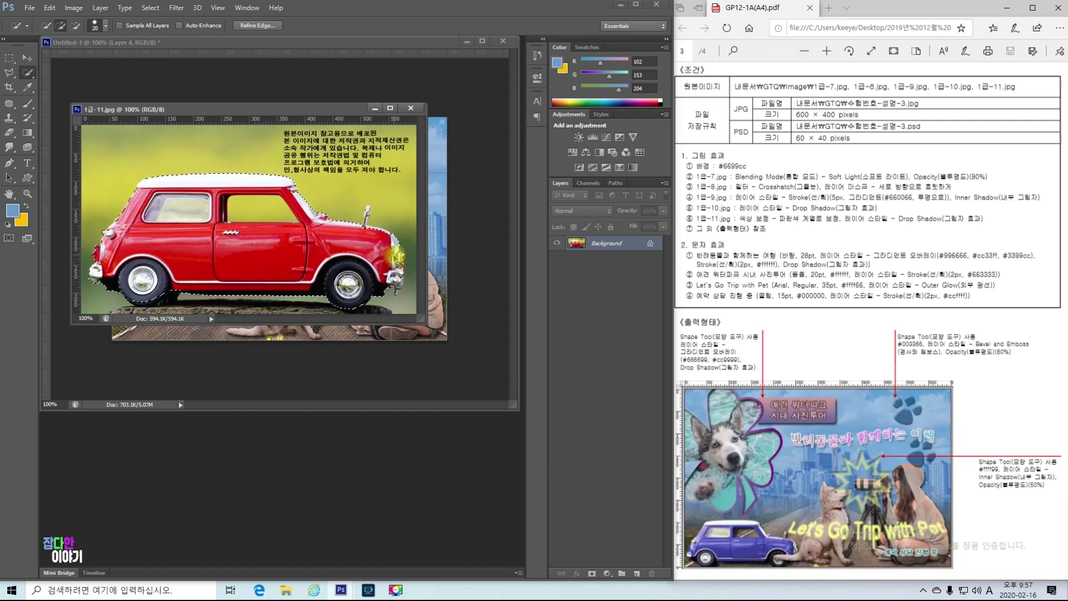
key(ctrl+plus)
drag(365, 187, 209, 186)
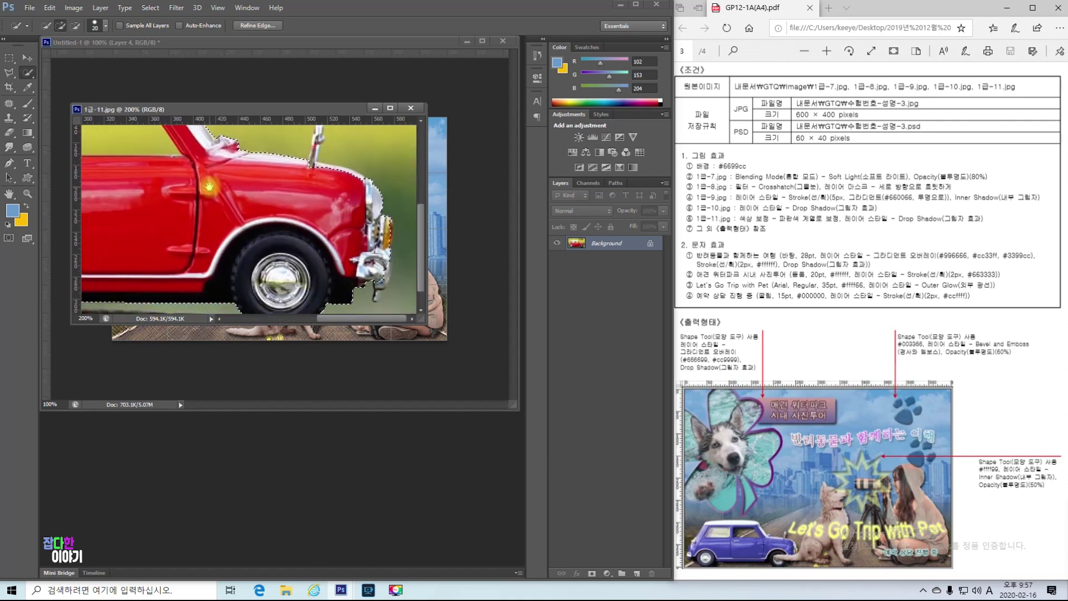
key(bracketleft)
key(bracketleft)
key(bracketleft)
key(bracketleft)
key(bracketleft)
key(bracketleft)
key(bracketleft)
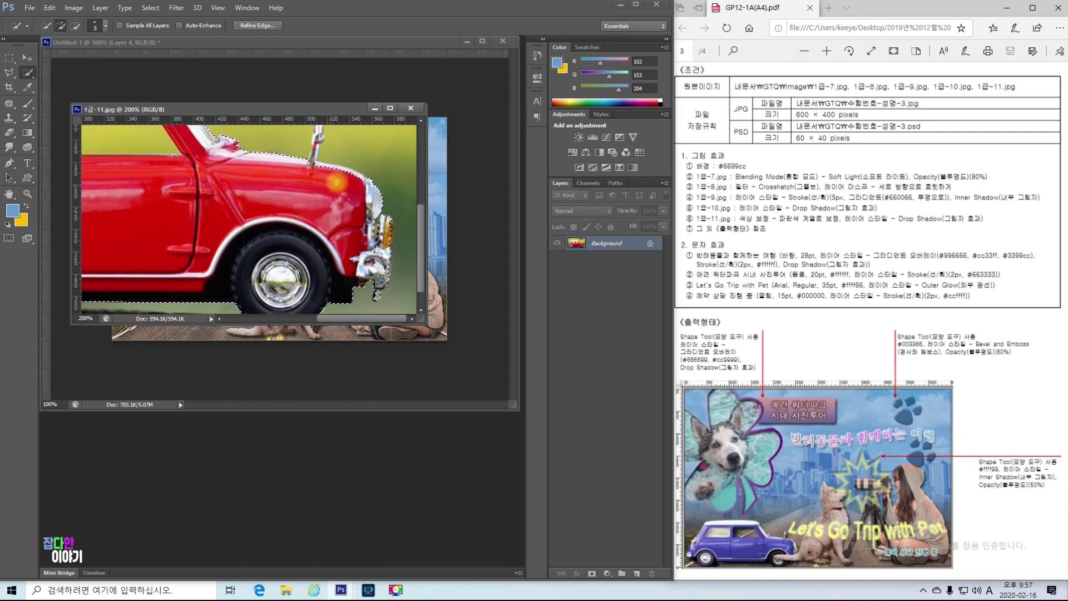
Step: Add the mirror standing on the car's hood to the selection by outlining it with the Polygonal Lasso tool
drag(292, 172, 309, 272)
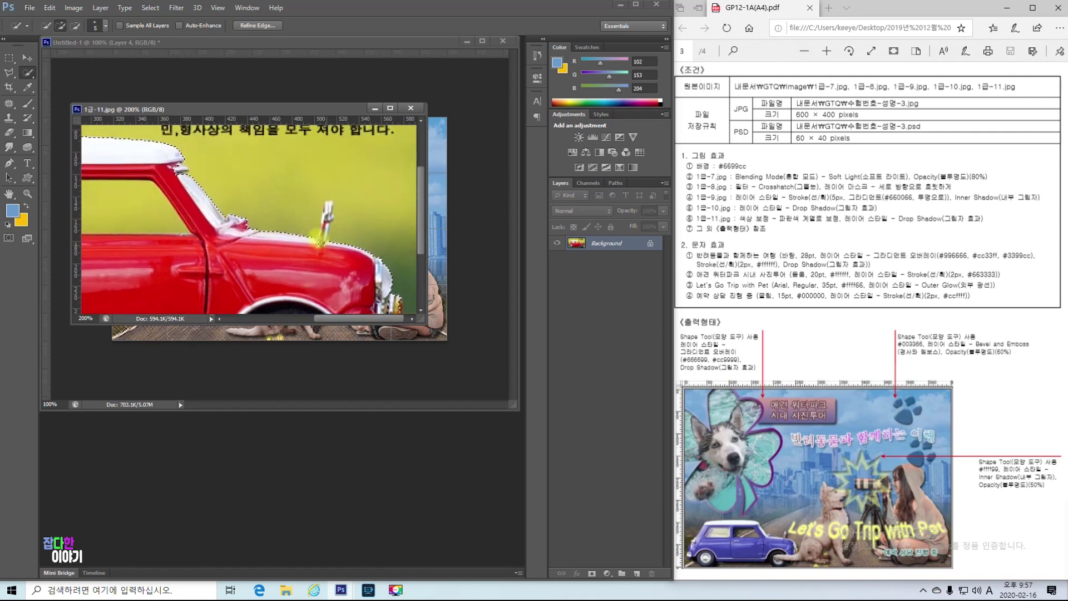
right_click(10, 72)
click(48, 84)
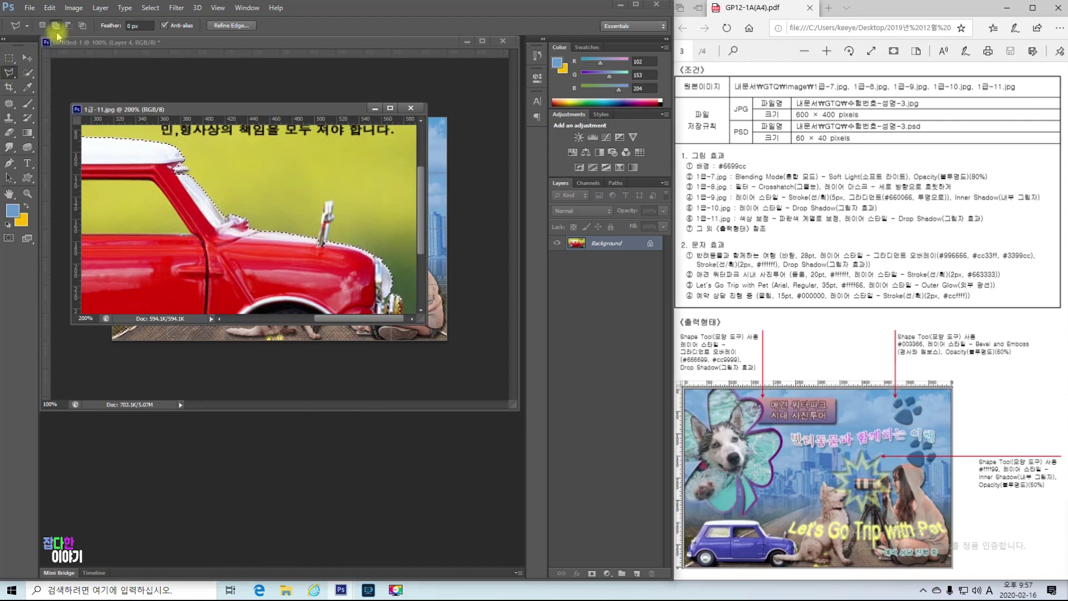
click(56, 26)
click(318, 254)
click(323, 236)
click(330, 200)
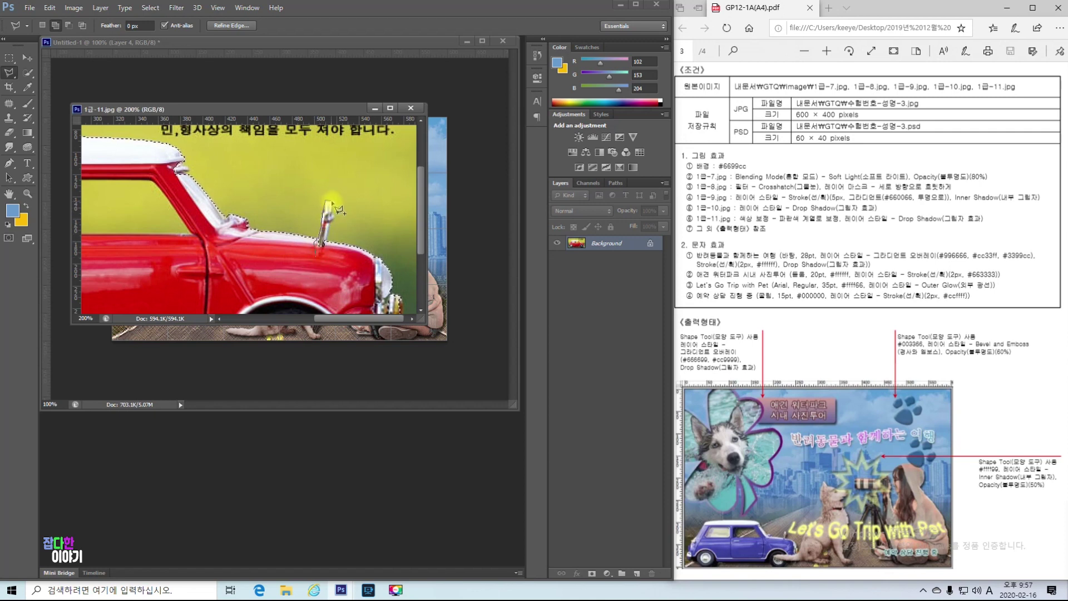
click(332, 202)
click(331, 221)
click(325, 245)
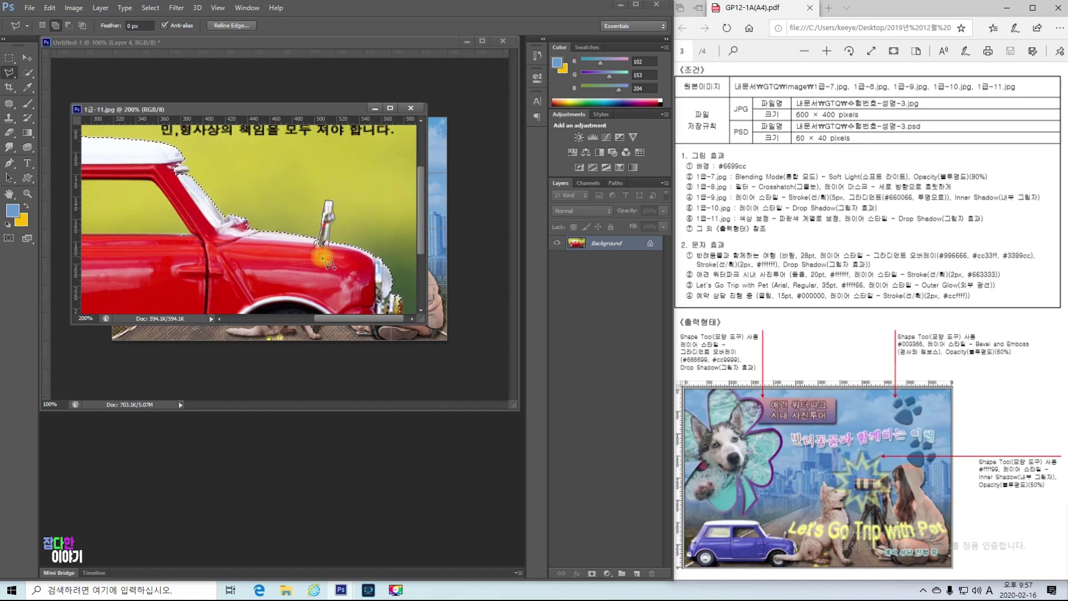
click(273, 249)
Step: Refine the car selection's edge with a value of 2 and copy the selected car to a new layer
click(31, 74)
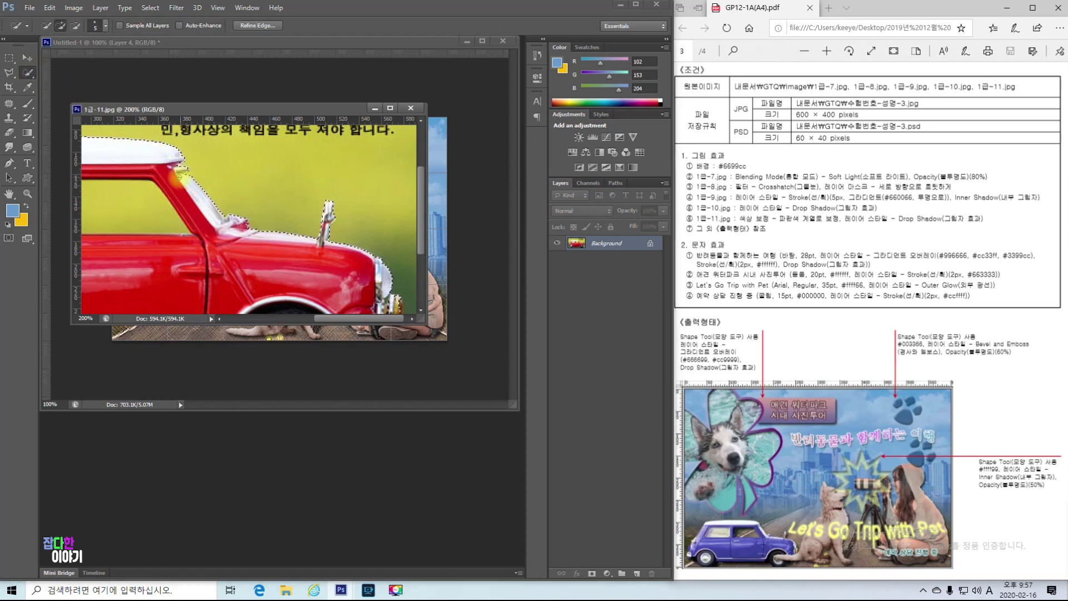
drag(156, 205, 277, 211)
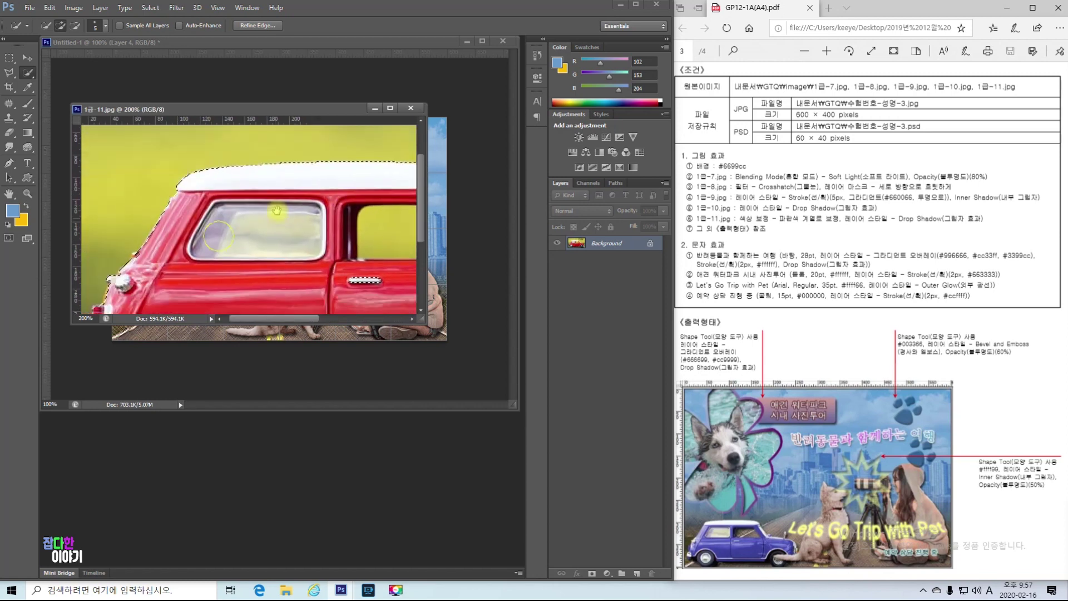
key(ctrl+minus)
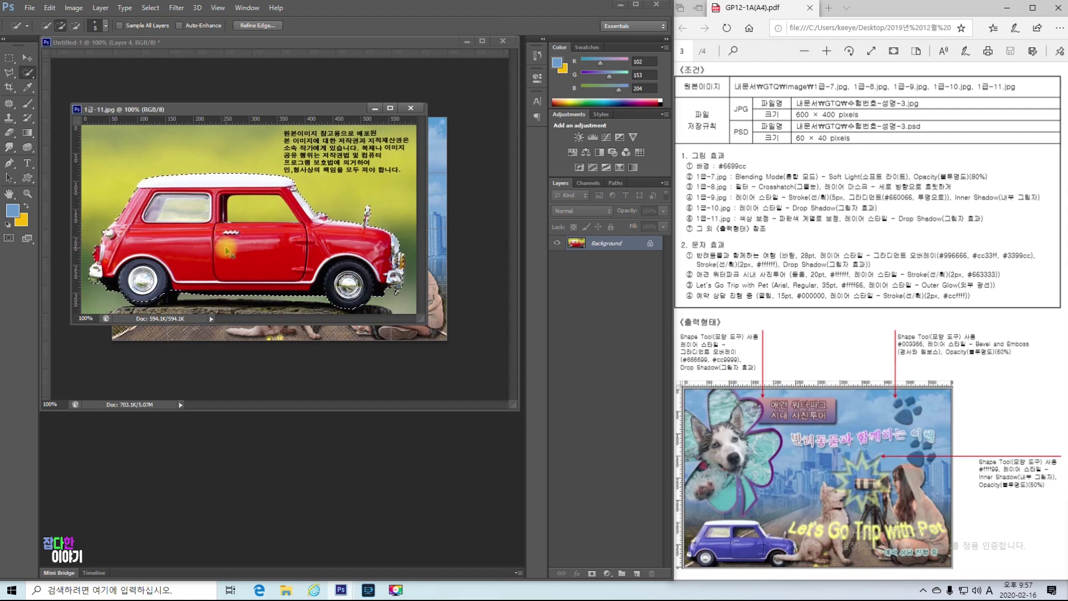
click(267, 25)
double_click(307, 278)
text(2)
click(322, 424)
key(ctrl+j)
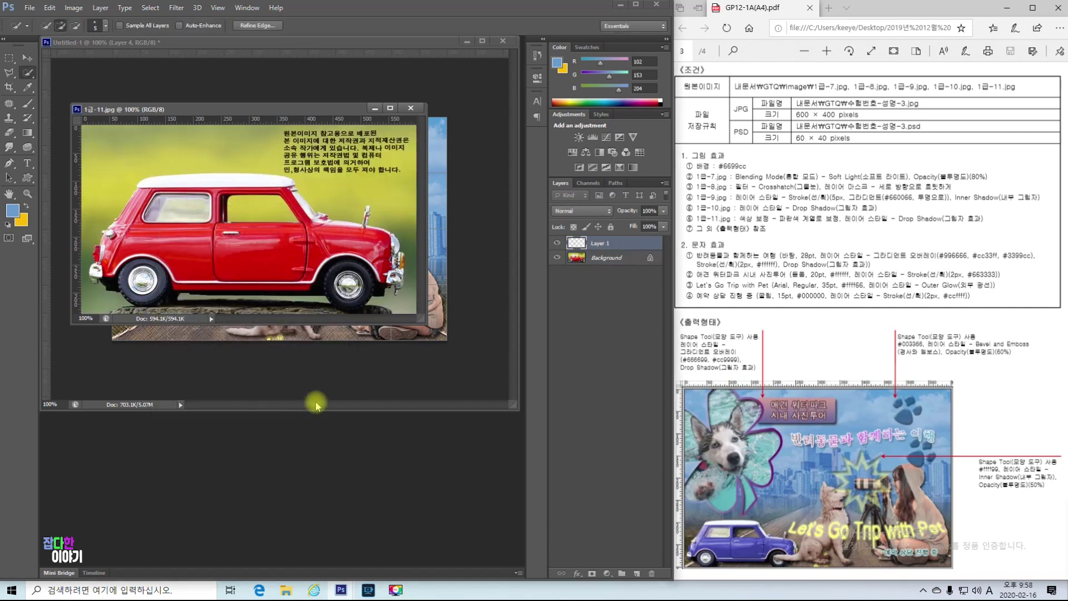
Step: Hide the Background layer, delete the yellow-green area inside the car's front window with a Quick Selection, and deselect
click(556, 258)
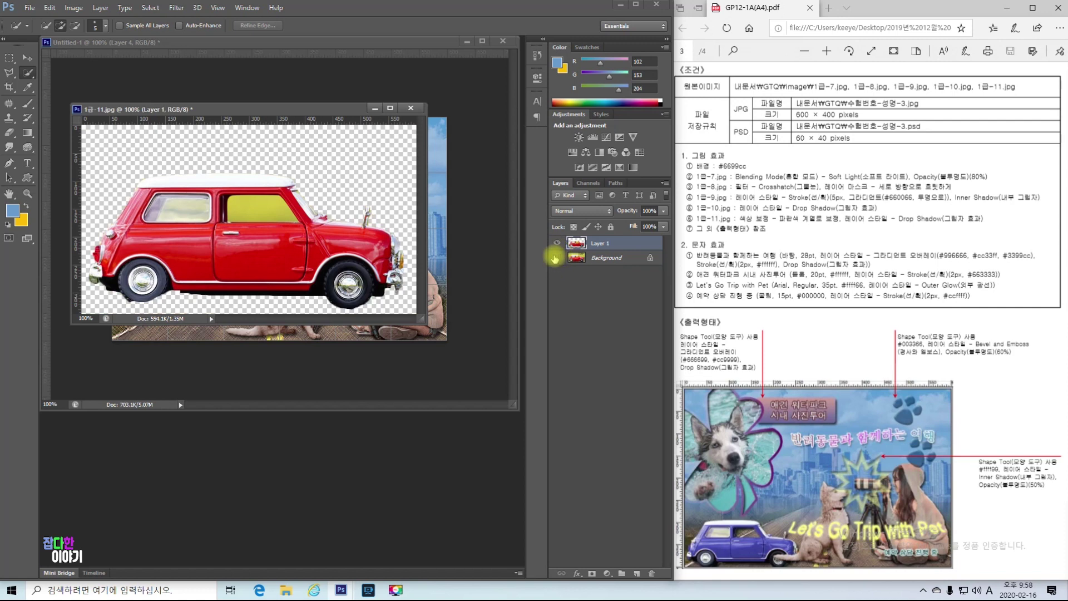
click(29, 74)
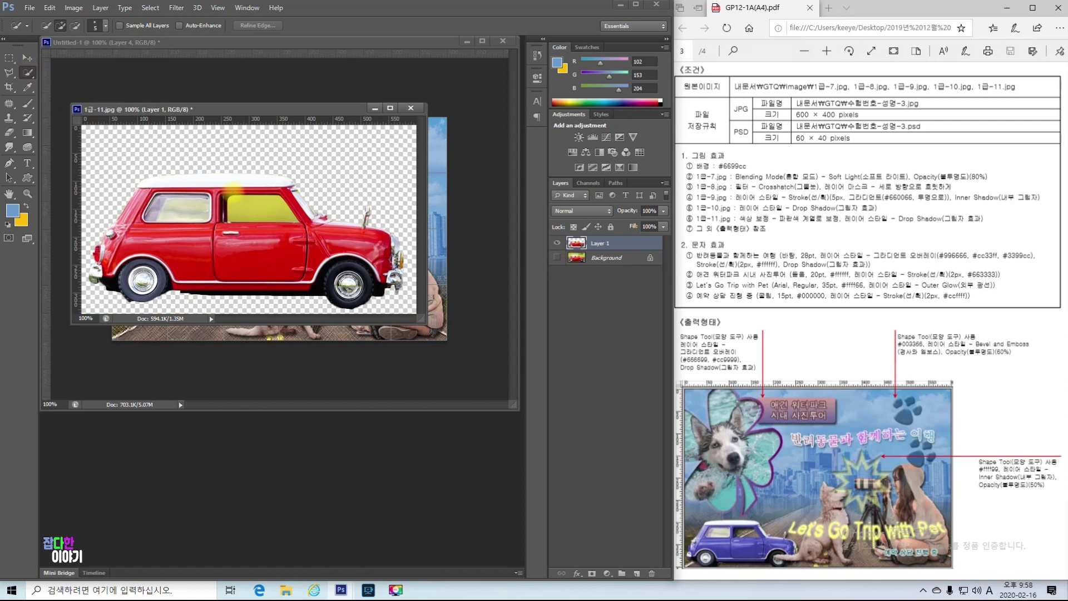
click(260, 210)
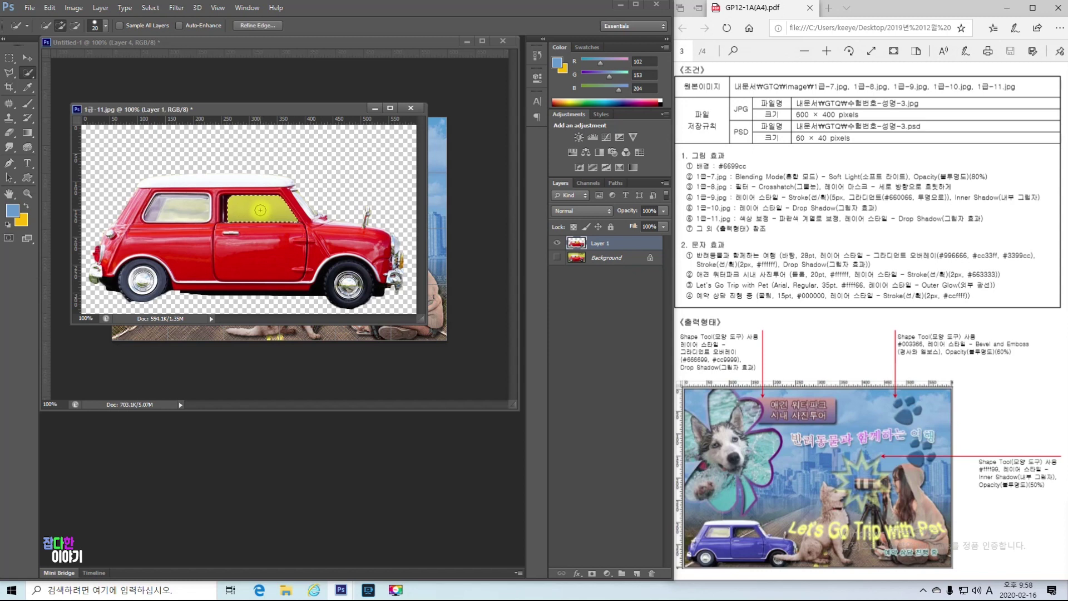
key(Delete)
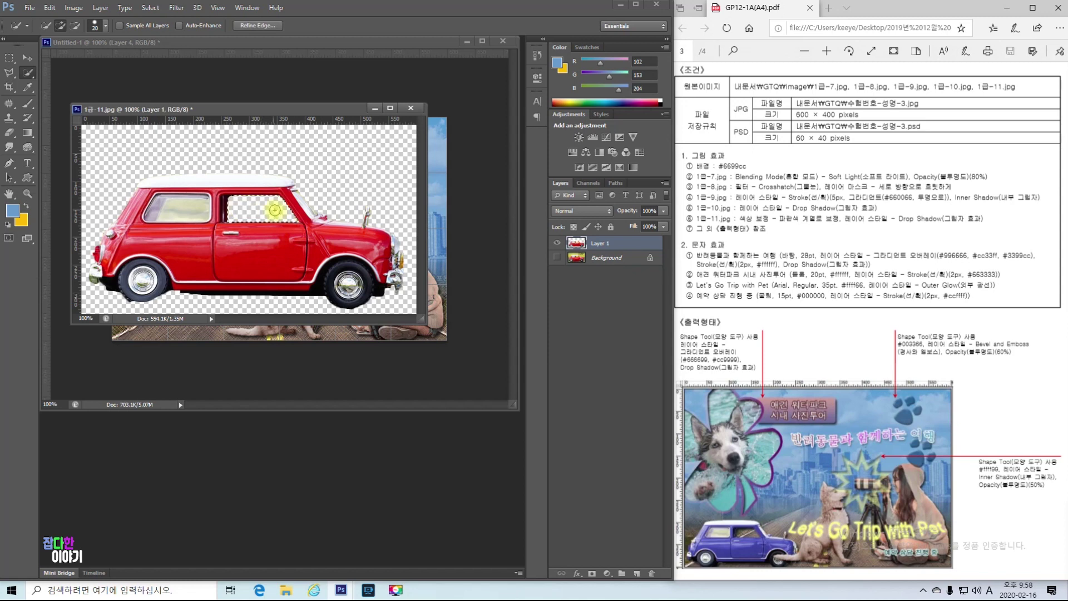
key(ctrl+d)
Step: Move the cut-out car into the Untitled-1 composite and close 1급-11.jpg without saving
click(27, 57)
drag(239, 196, 245, 231)
click(307, 418)
click(455, 288)
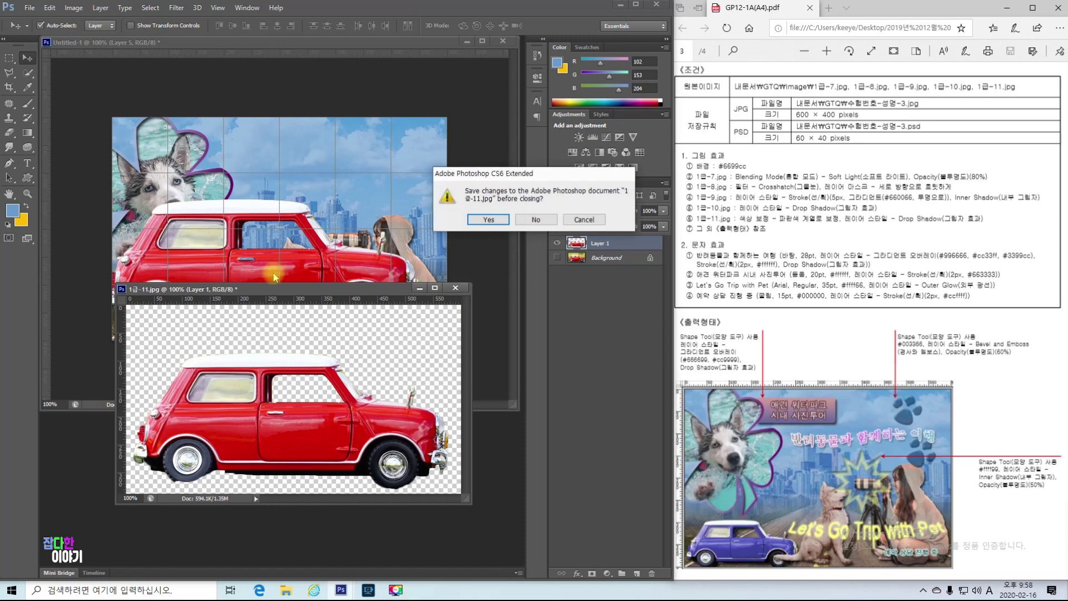
click(533, 219)
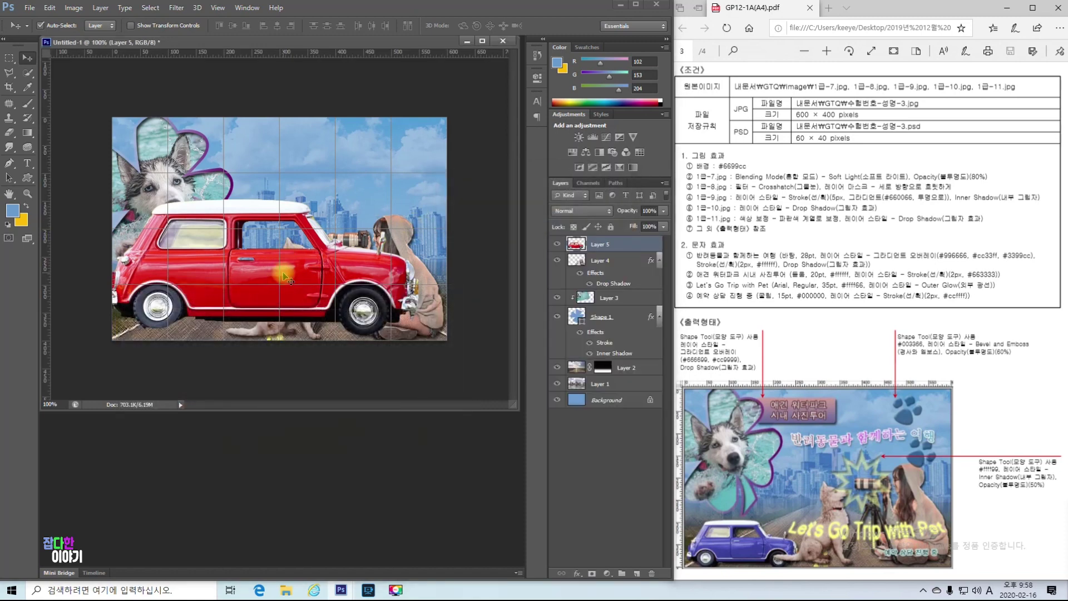
Step: Scale the car to less than half its size, fit it into the canvas's lower-left corner, and apply the transform
drag(288, 280, 288, 290)
key(ctrl+t)
drag(416, 210, 248, 255)
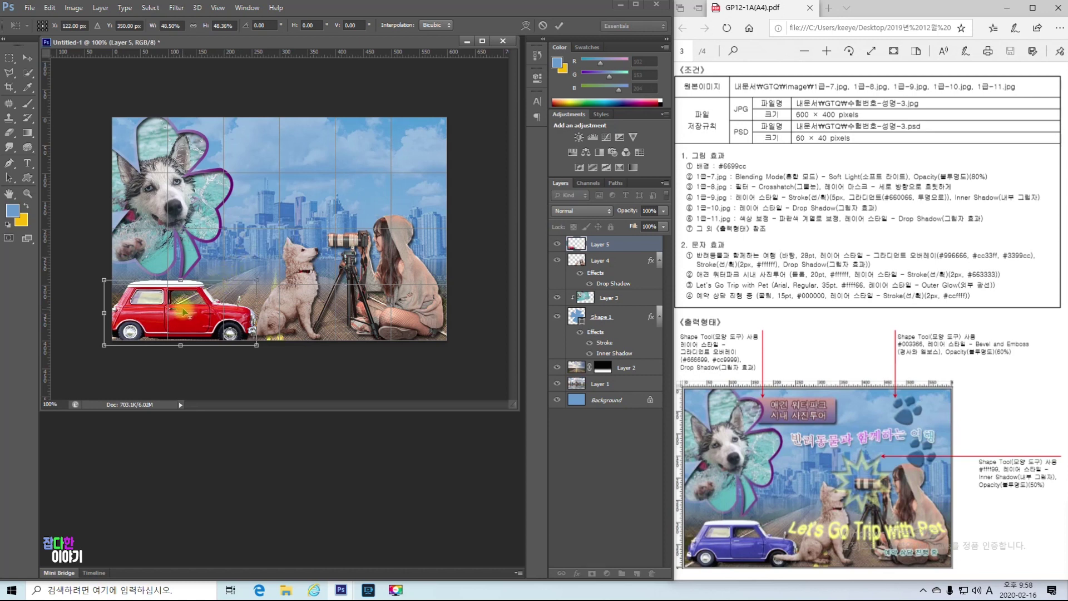
drag(187, 310, 196, 308)
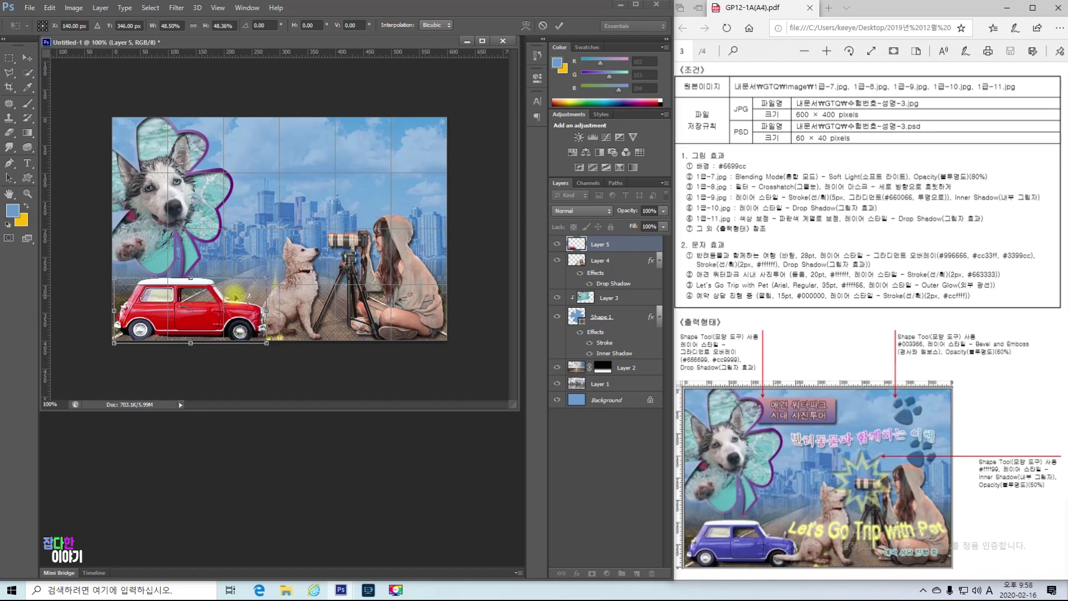
drag(262, 278, 249, 281)
key(Return)
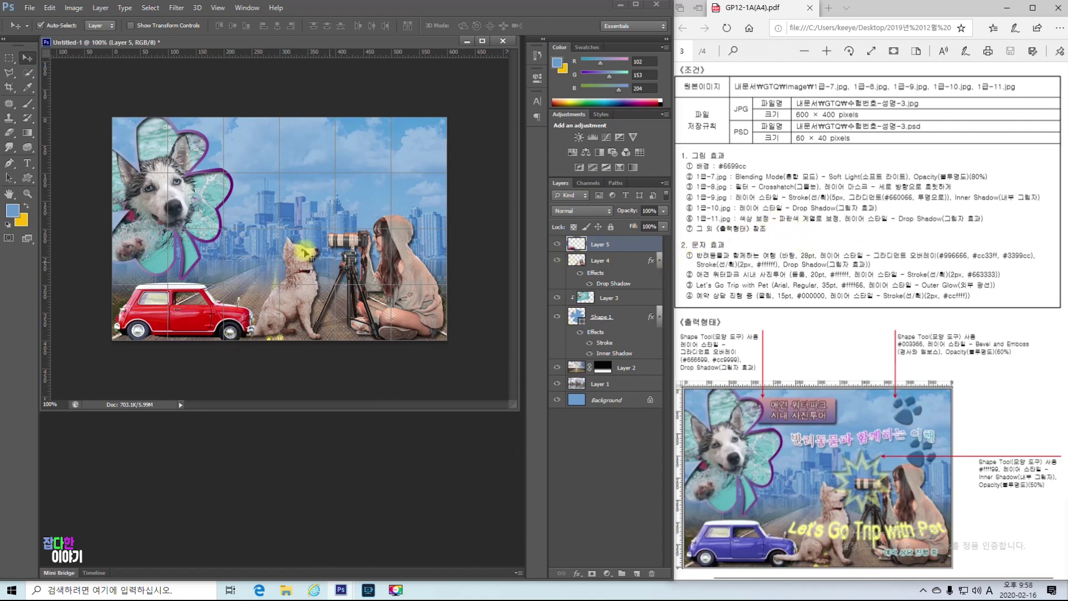
Step: Select the car's red bodywork on Layer 5 with the Quick Selection tool, leaving out the windows and front wheel
click(24, 74)
click(167, 317)
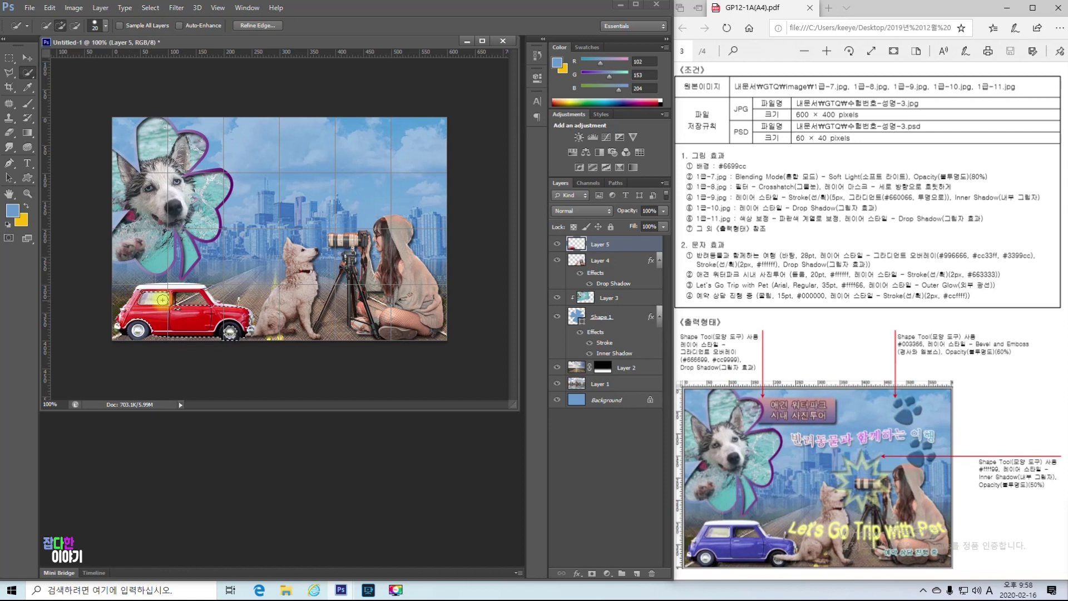
mouse_move(208, 309)
mouse_down()
mouse_move(166, 284)
mouse_move(159, 300)
mouse_up()
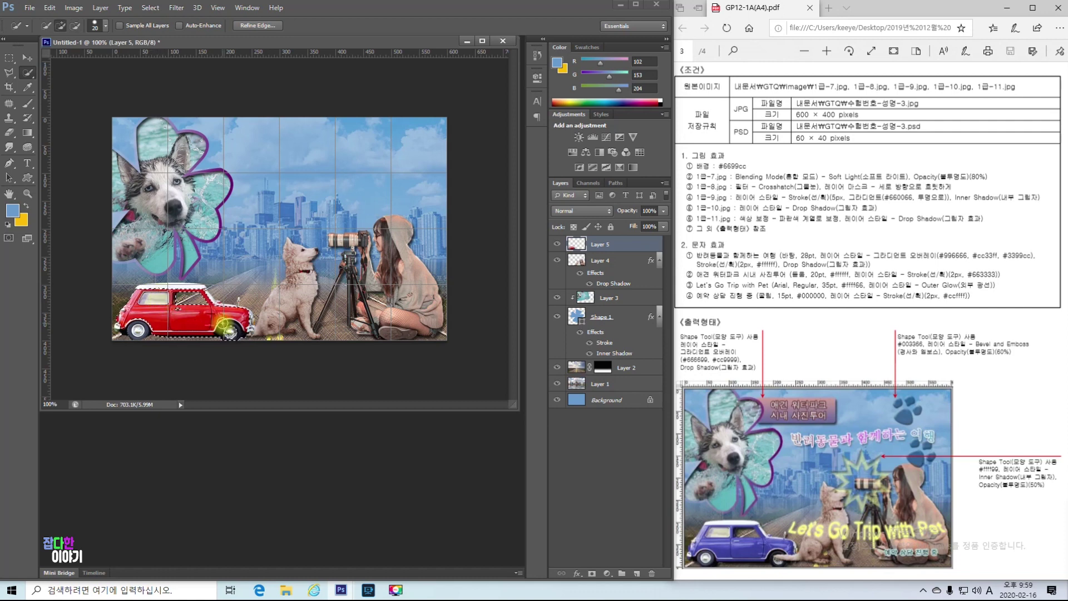
drag(234, 333, 227, 335)
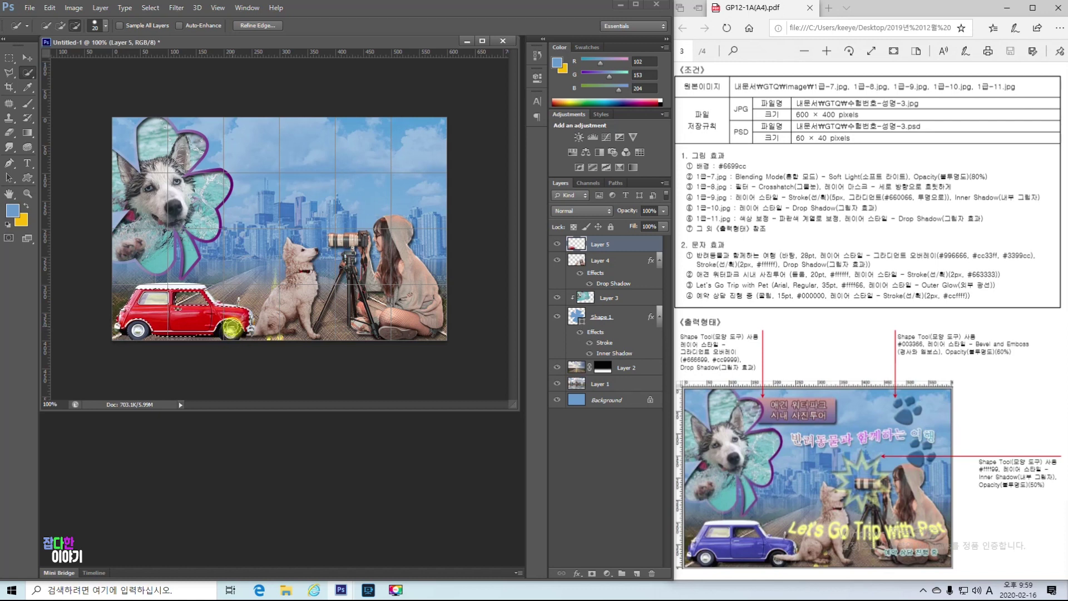
drag(196, 326, 150, 307)
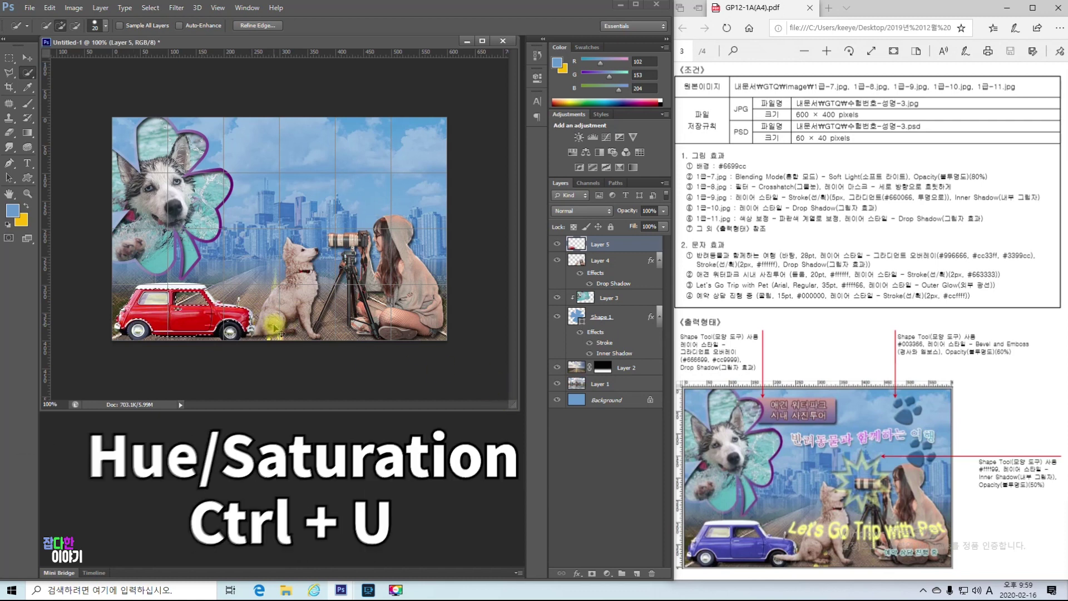
Step: Colorize the selected bodywork blue through Hue/Saturation with Hue 227 and Saturation 58, and clear the selection
key(ctrl+u)
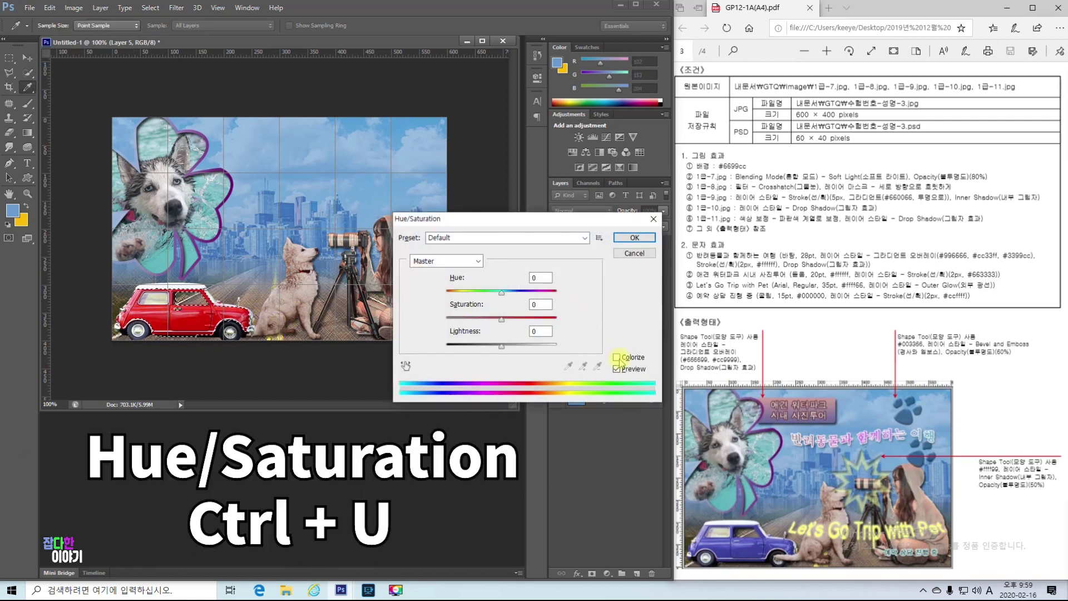
click(616, 357)
drag(510, 291, 510, 320)
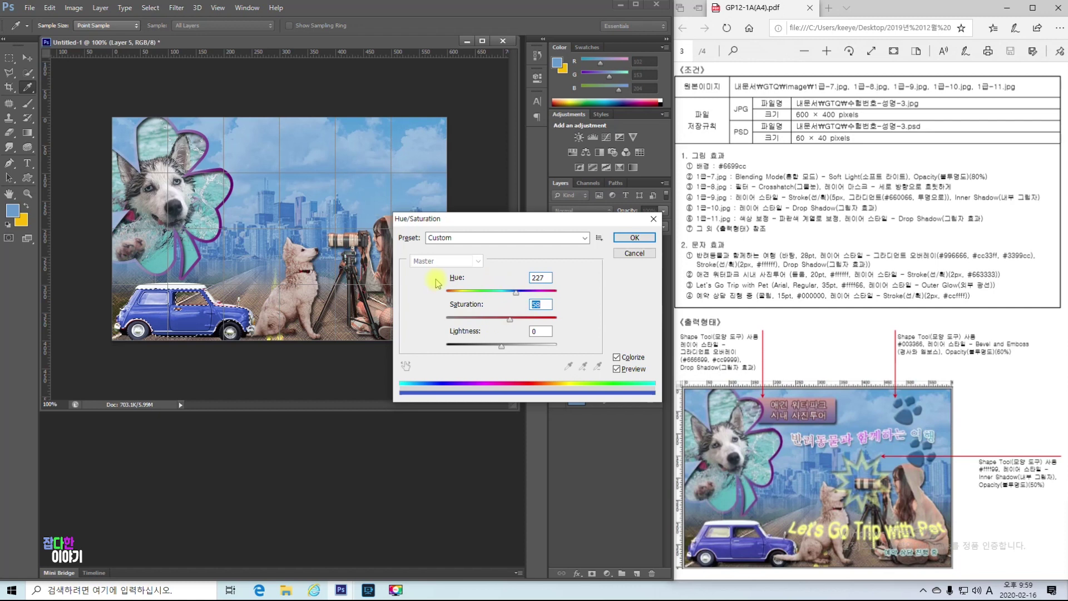
click(634, 237)
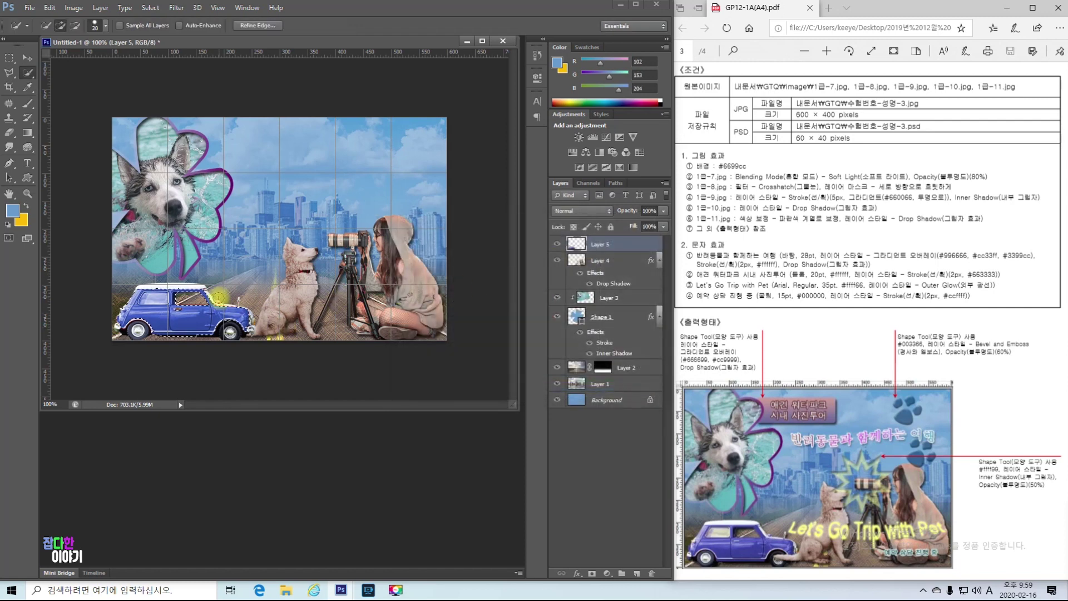
key(ctrl+d)
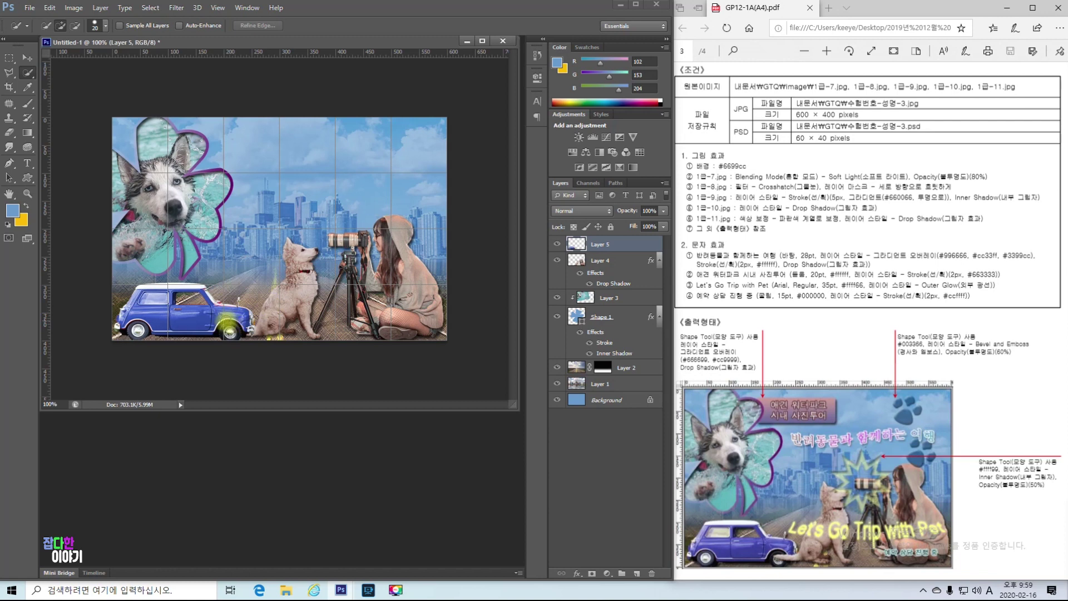
Step: Reselect the car's bodywork and colorize it with Hue/Saturation at Hue 236 and Saturation 59
click(214, 311)
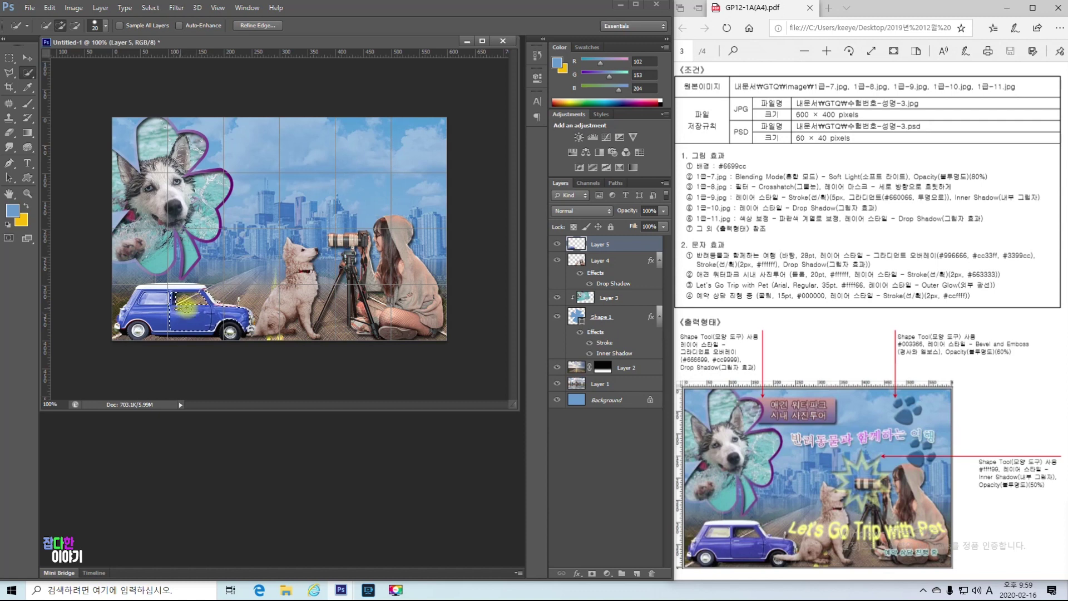
key(ctrl+u)
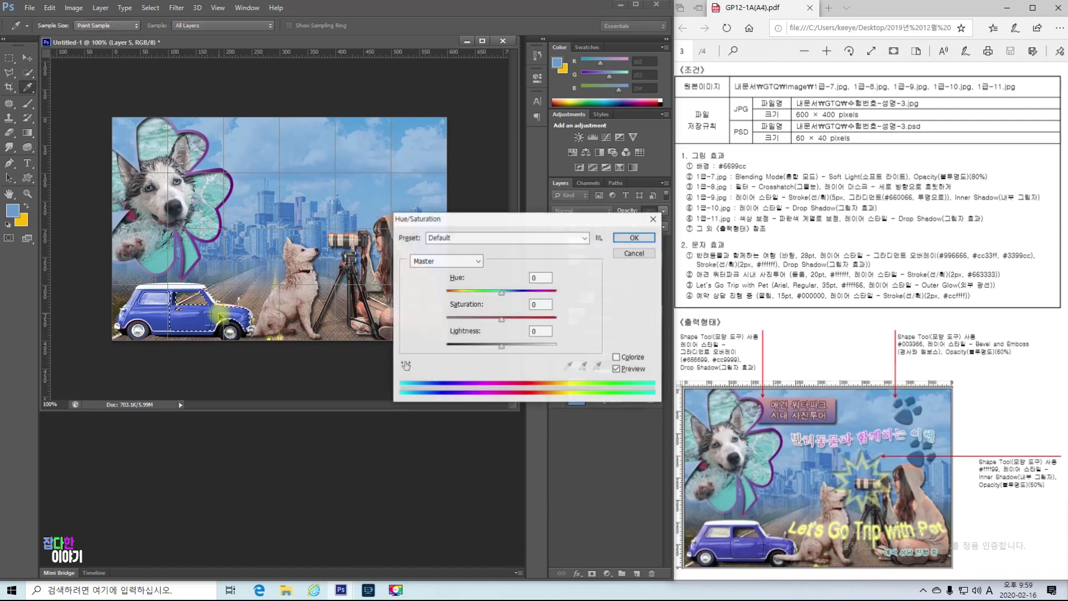
click(617, 357)
drag(510, 291, 519, 292)
drag(474, 319, 516, 326)
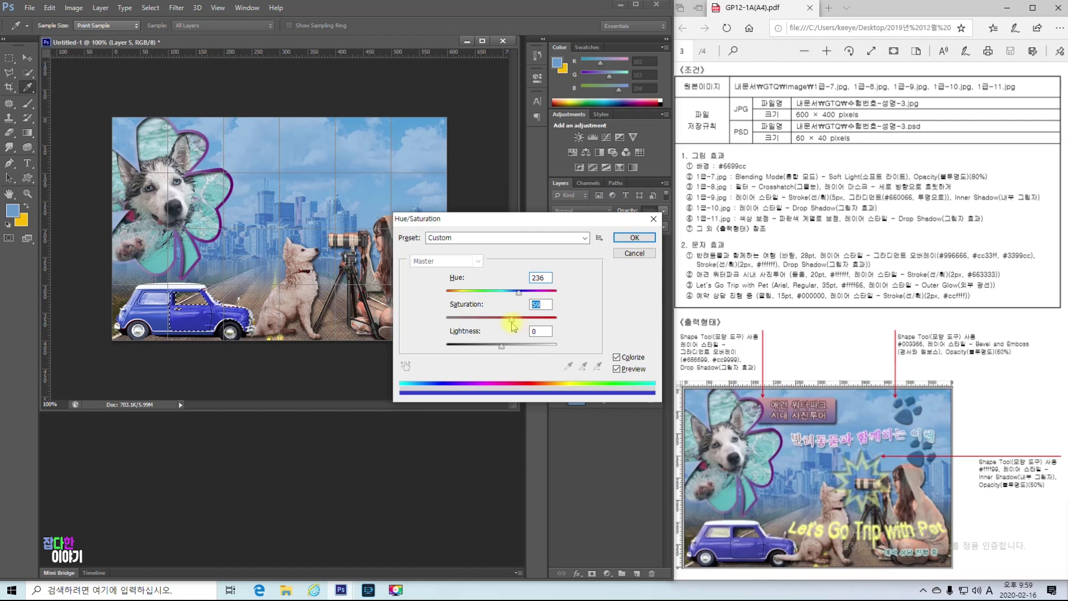
click(634, 238)
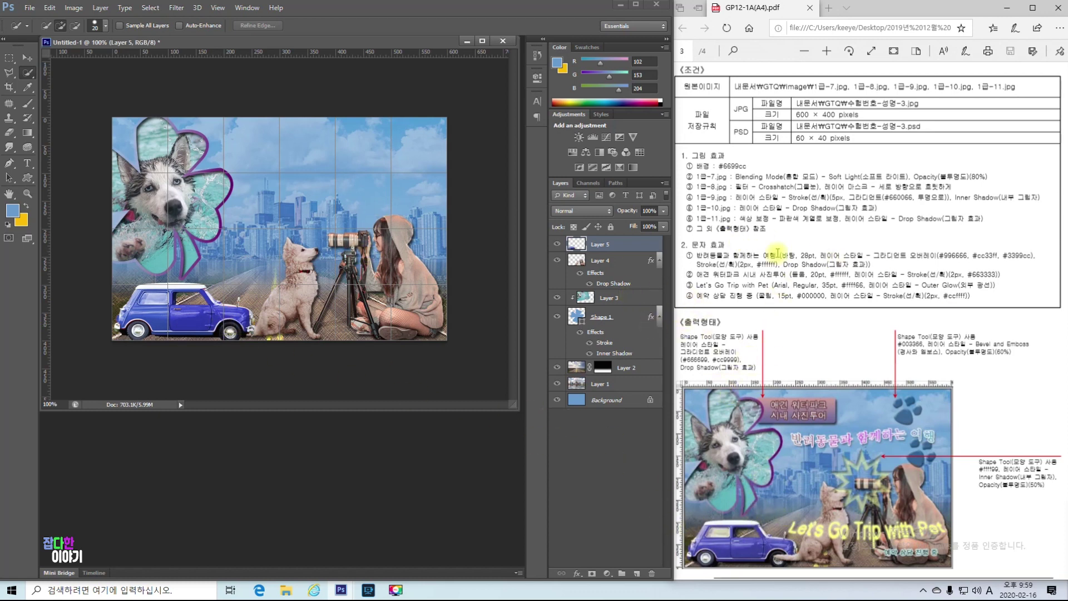
Step: Add a Drop Shadow layer style to the blue car on Layer 5
right_click(629, 246)
click(651, 165)
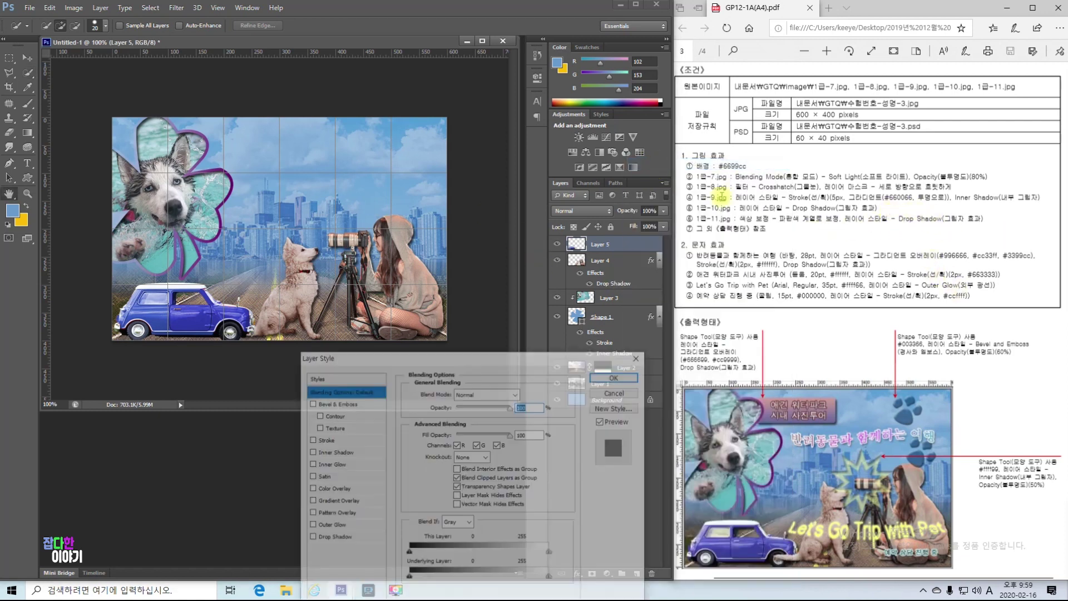
click(311, 538)
click(618, 377)
key(w)
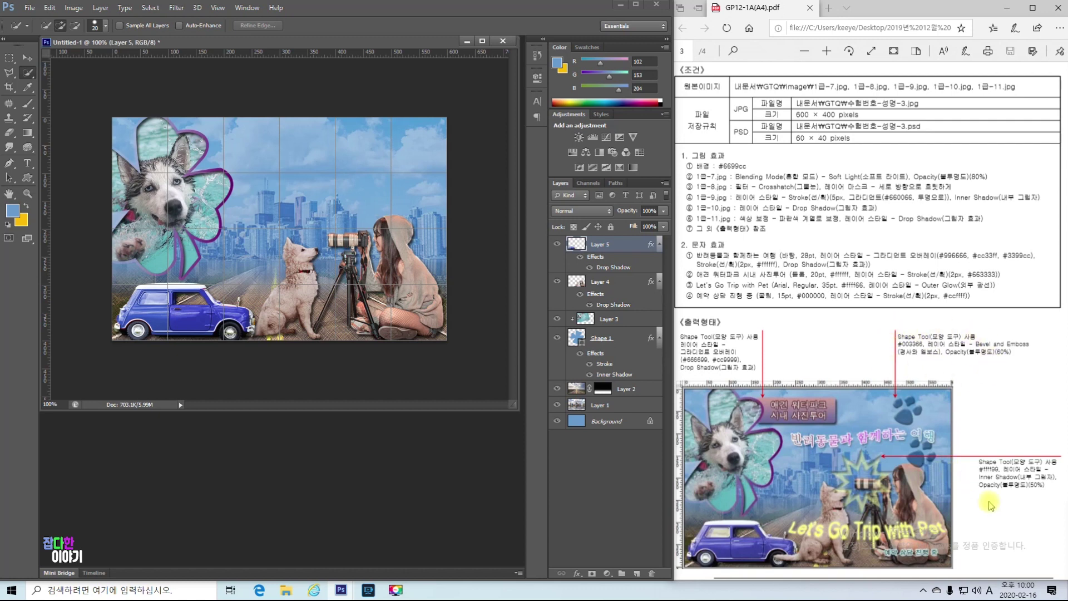
Step: Draw the double paw-print custom shape, about 131 × 142 px, in the sky above the woman
click(27, 177)
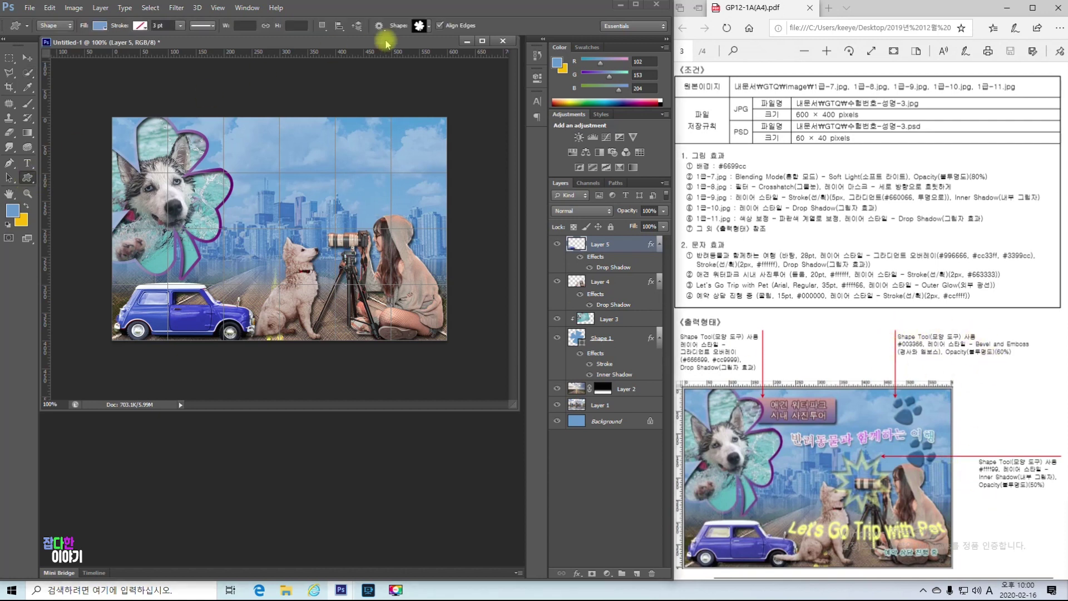
click(420, 26)
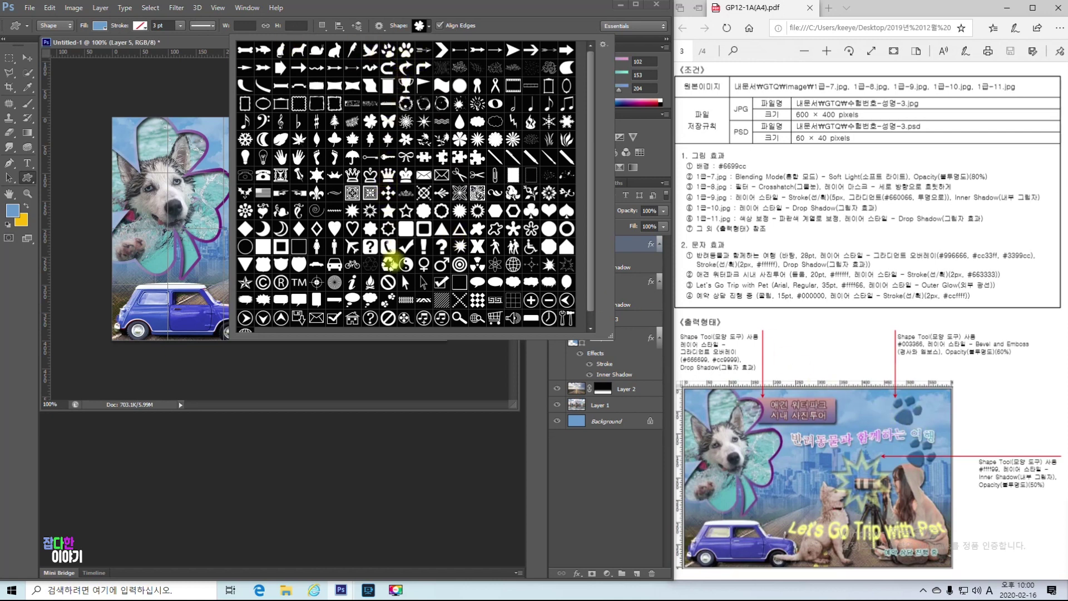
double_click(387, 302)
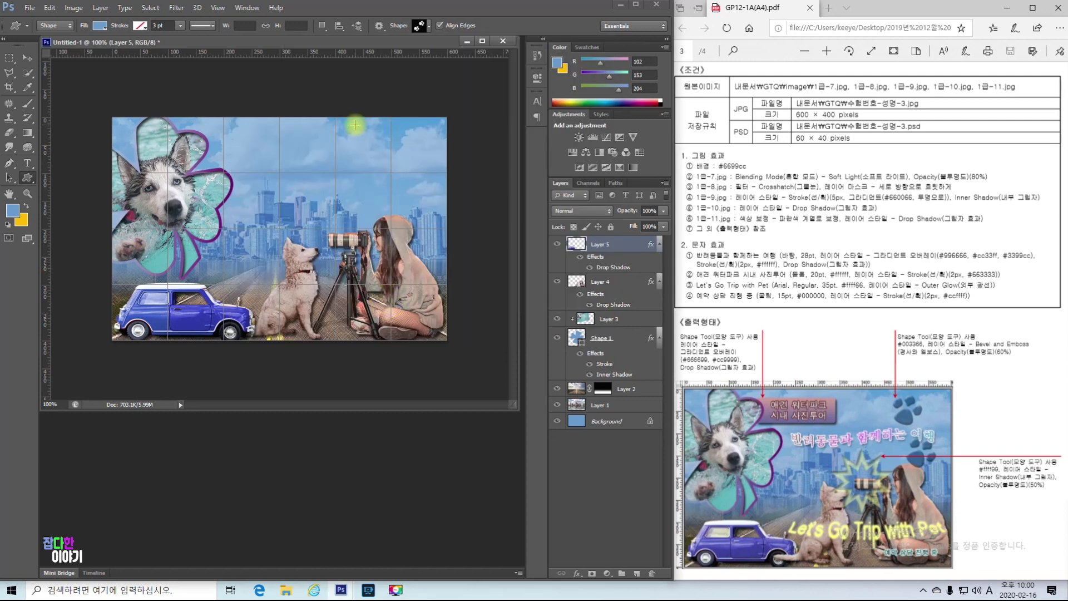
drag(350, 133, 422, 212)
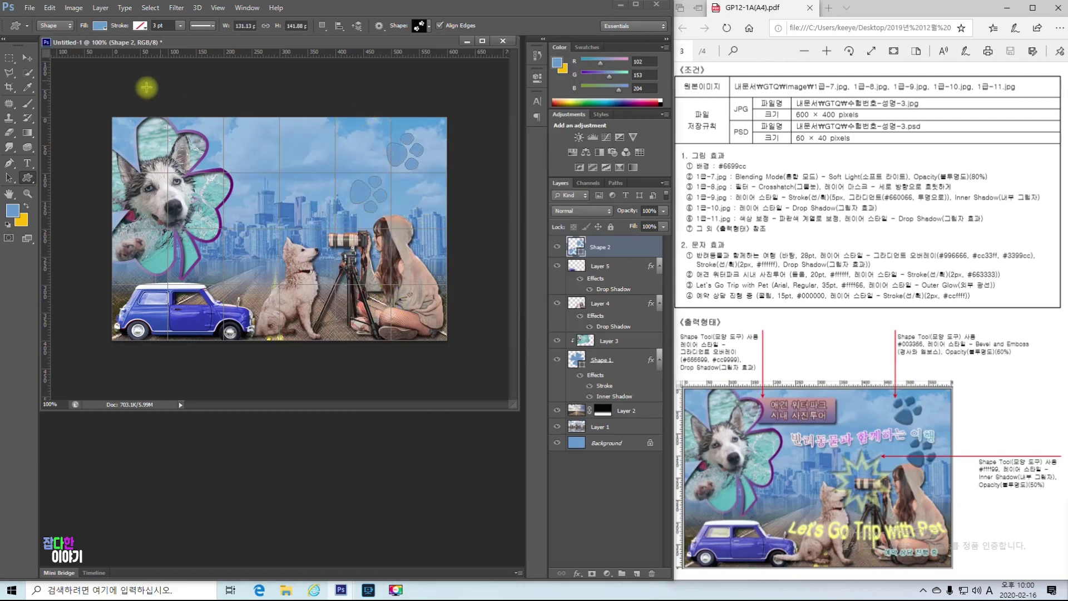
Step: Rotate the paw-print shape to about -52° and apply the transform
key(ctrl+t)
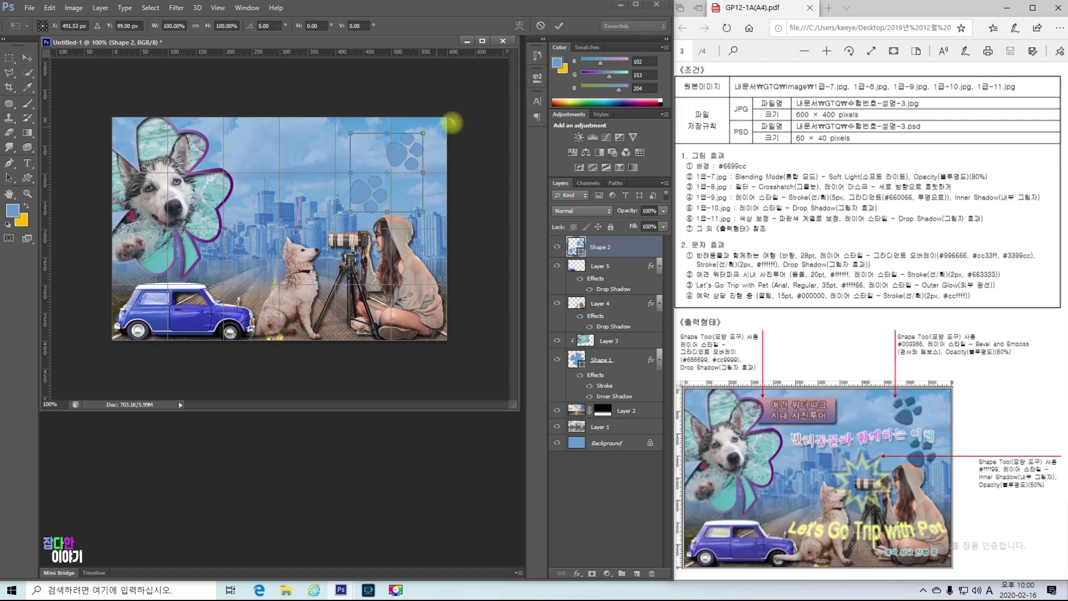
drag(434, 135, 384, 83)
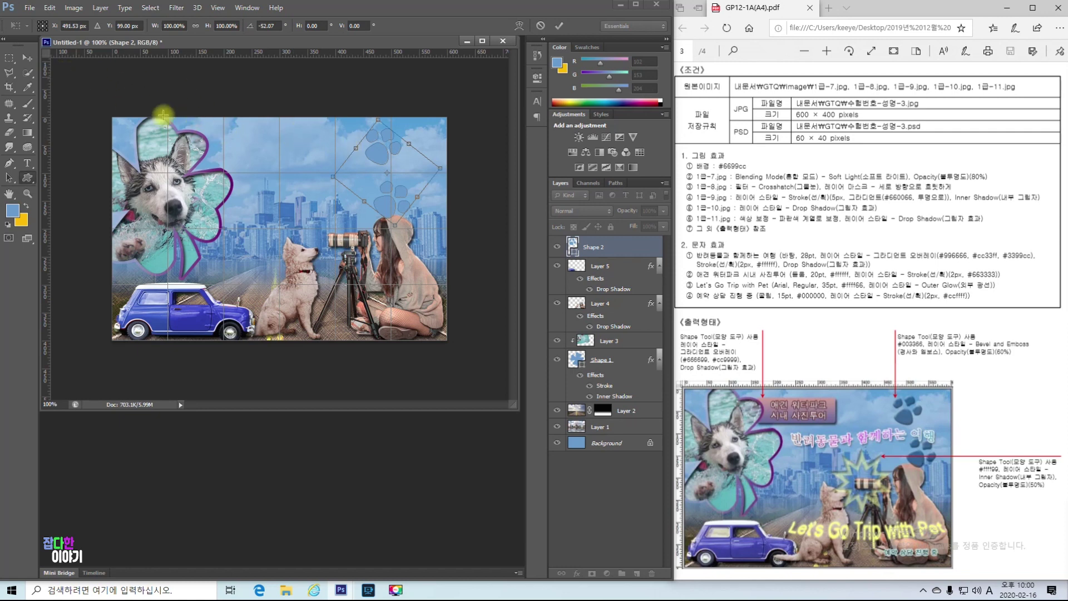
key(Return)
Step: Reorder the car's Layer 5 below Layer 4 so the car sits behind the dog's tail
click(27, 58)
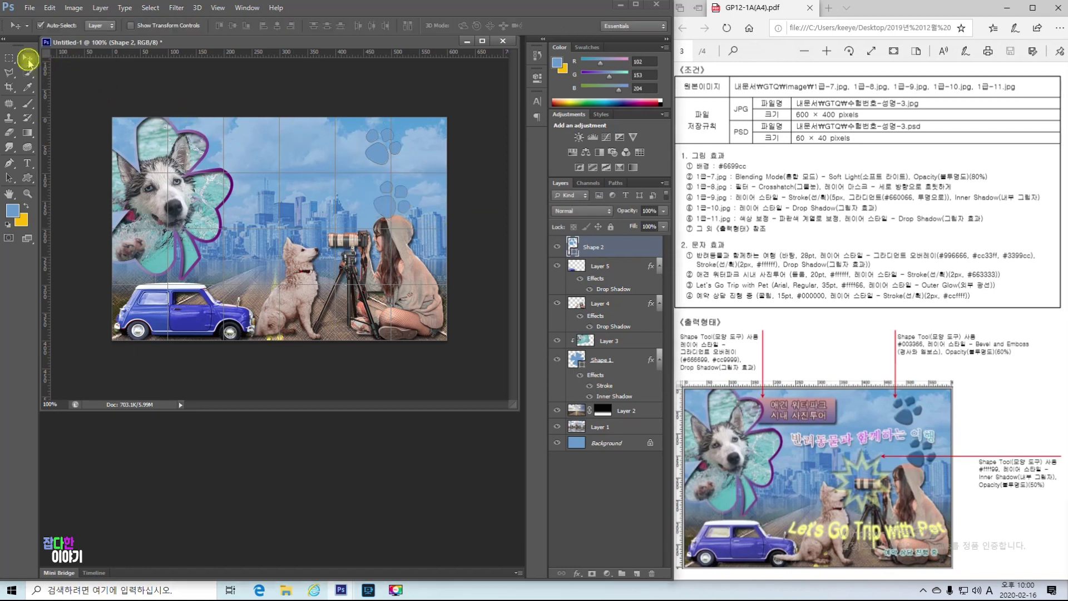
drag(602, 267, 617, 298)
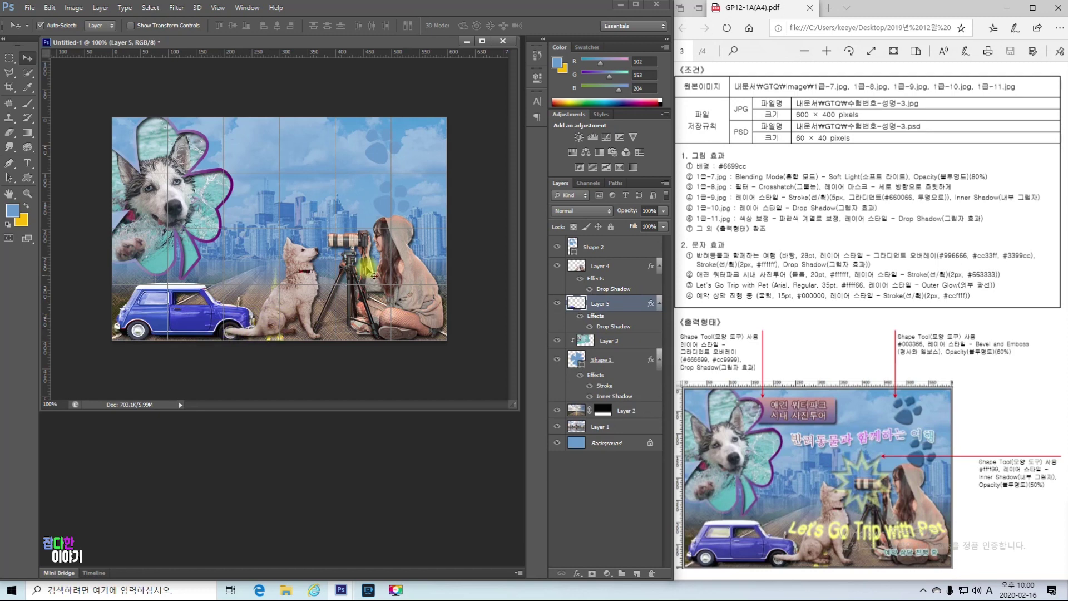
Step: Reselect the paw-print shape and rotate it slightly further counterclockwise
click(382, 153)
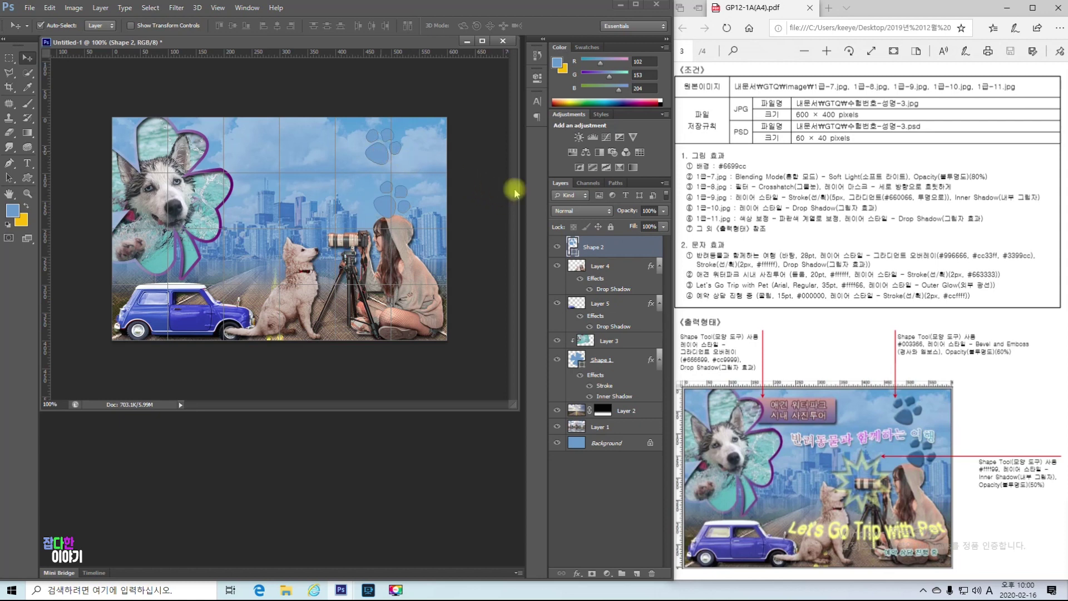
key(ctrl+t)
drag(423, 123, 418, 120)
key(Return)
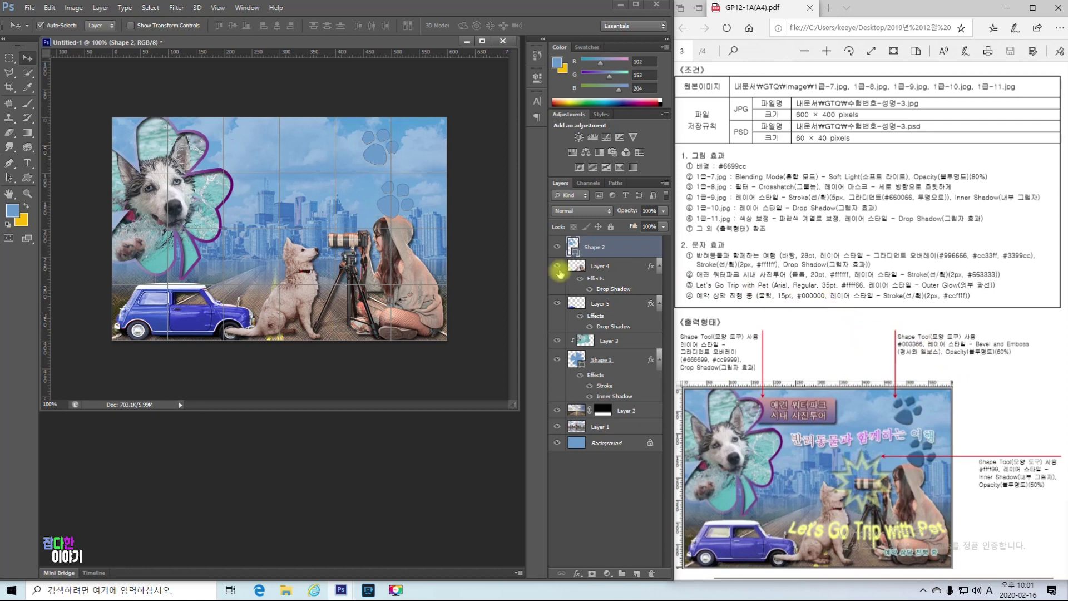
Step: Set the fill color of the paw-print shape to #003366
key(i)
double_click(574, 249)
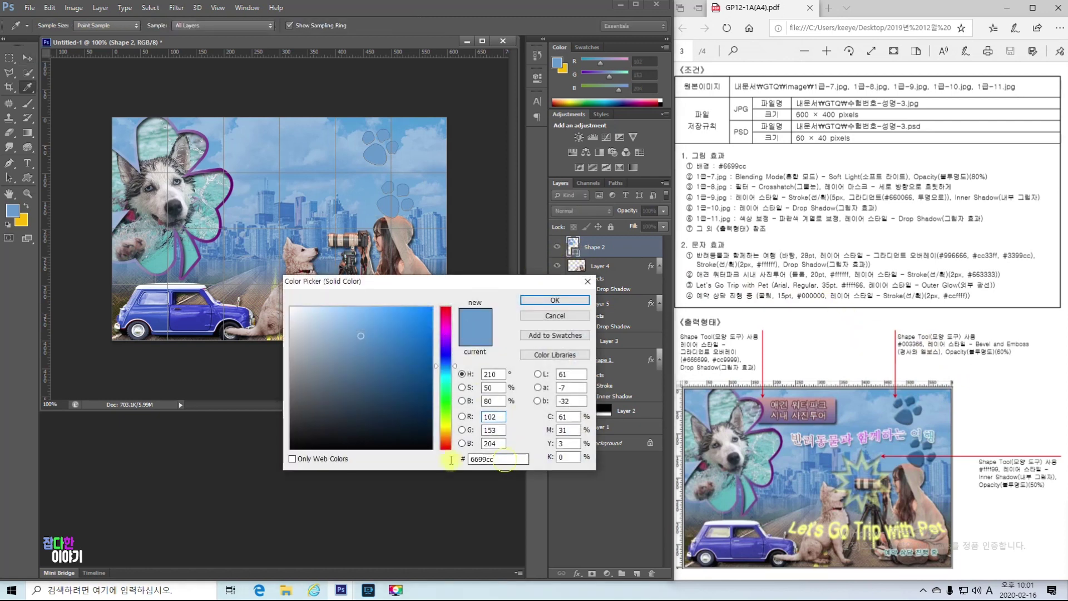
text(003366)
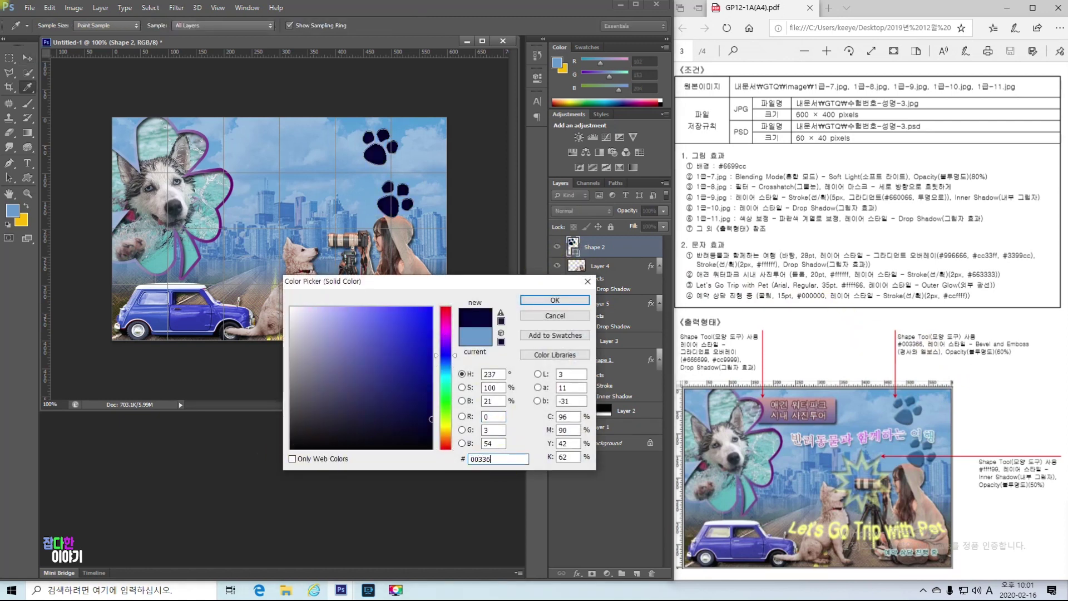
key(Return)
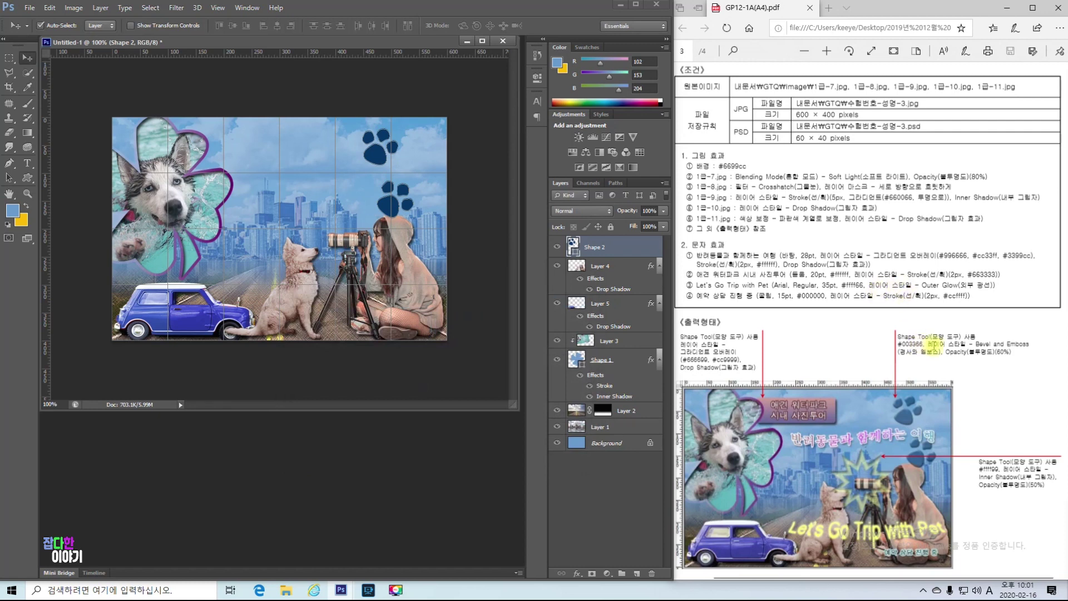
Step: Apply a Bevel & Emboss layer style to the paw prints and set their layer opacity to 60%
right_click(619, 250)
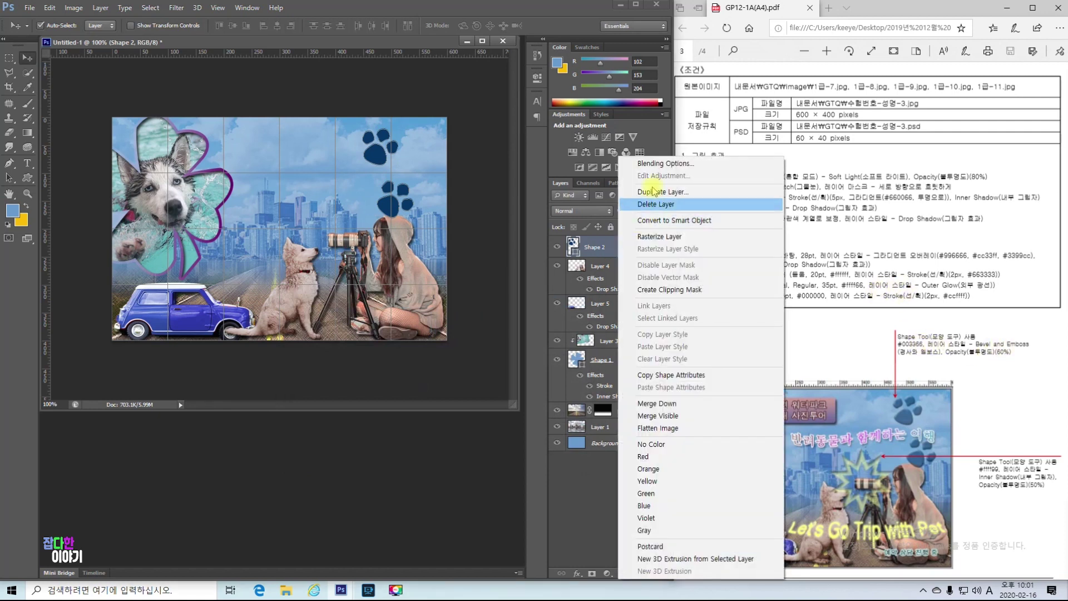
click(645, 160)
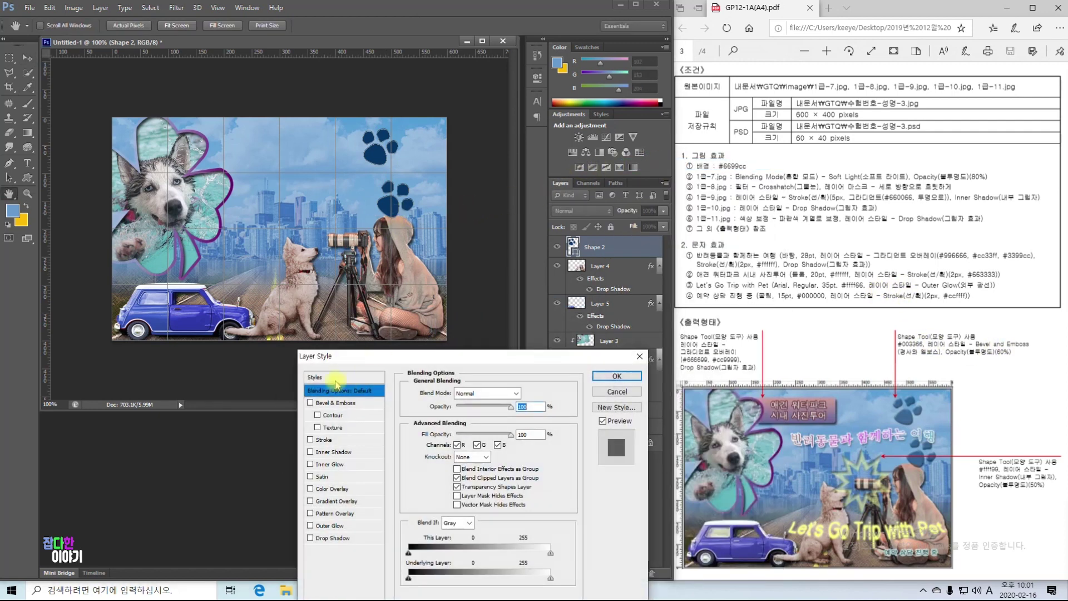
click(348, 404)
click(616, 376)
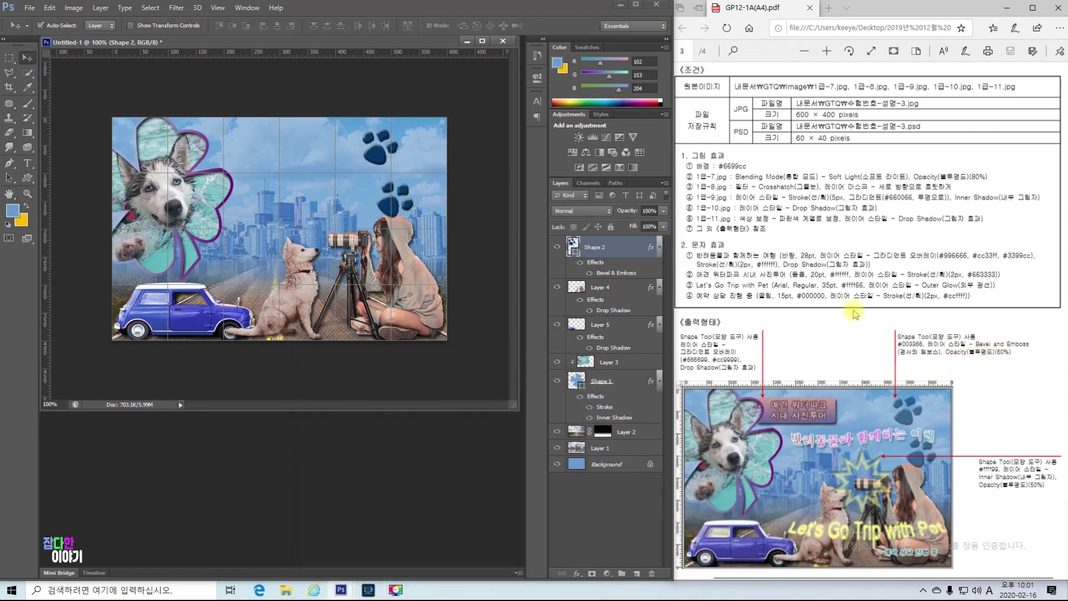
click(648, 210)
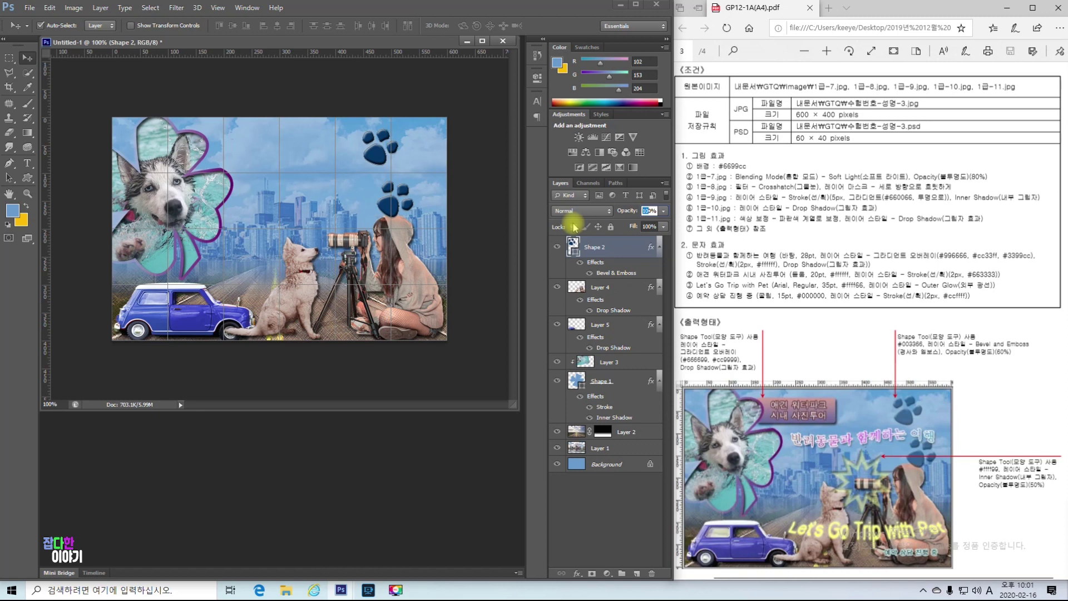
text(60)
key(Return)
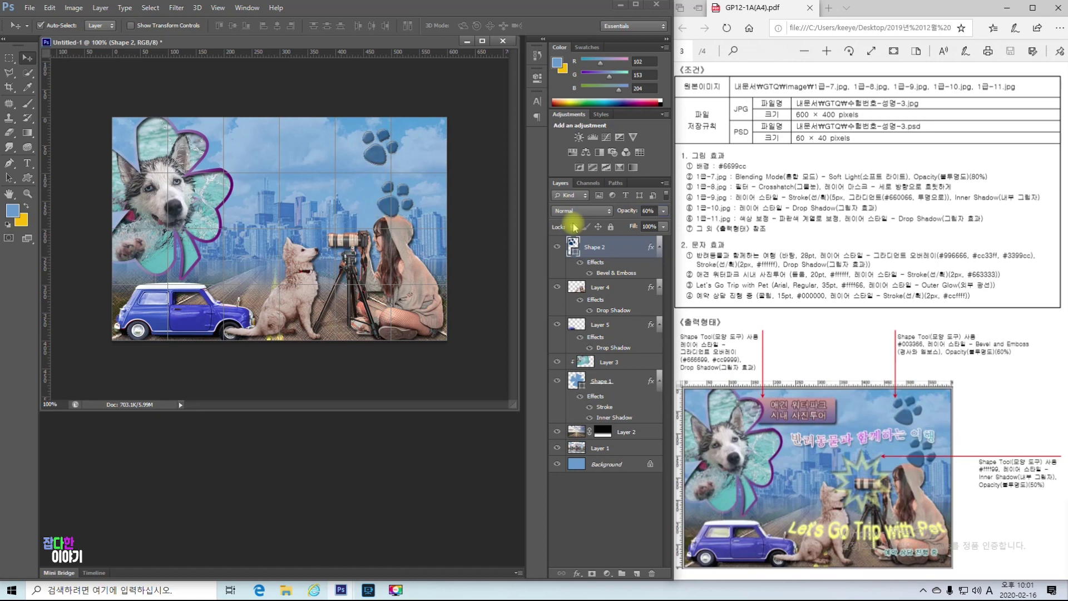
Step: Shift the paw-print shape slightly toward the right edge of the canvas
click(315, 167)
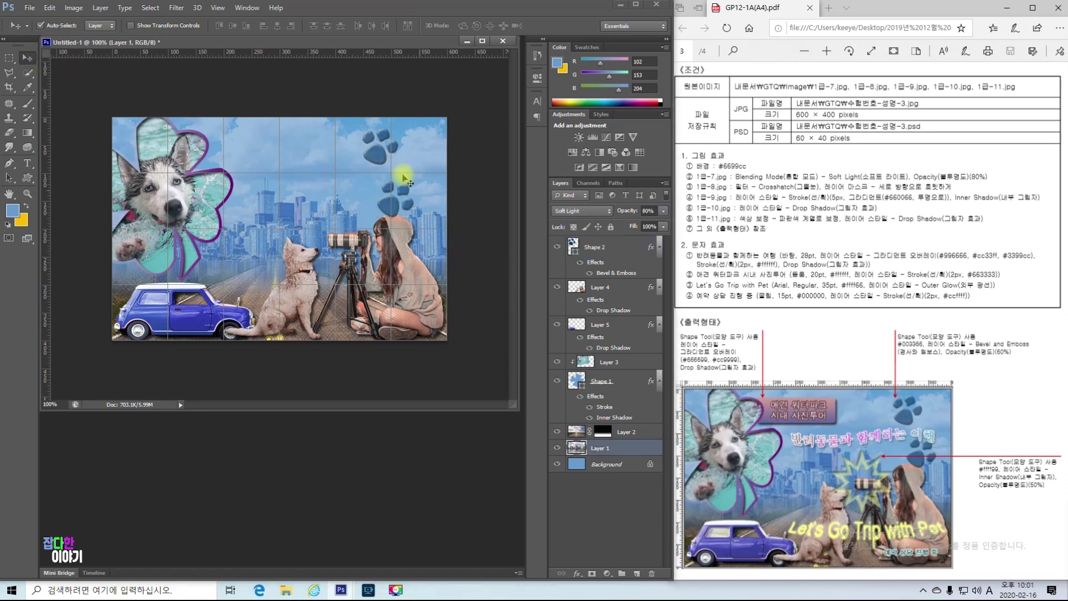
click(409, 183)
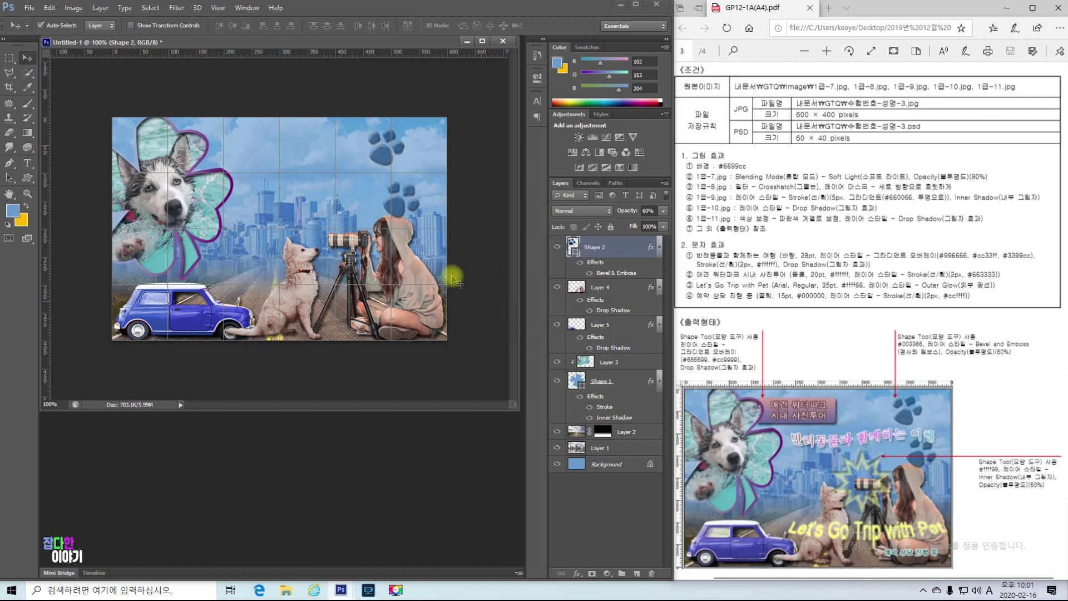
Step: Draw a starburst frame custom shape, about 143 × 150 px, directly above Layer 1 and place it between the dog's head and the camera
click(444, 200)
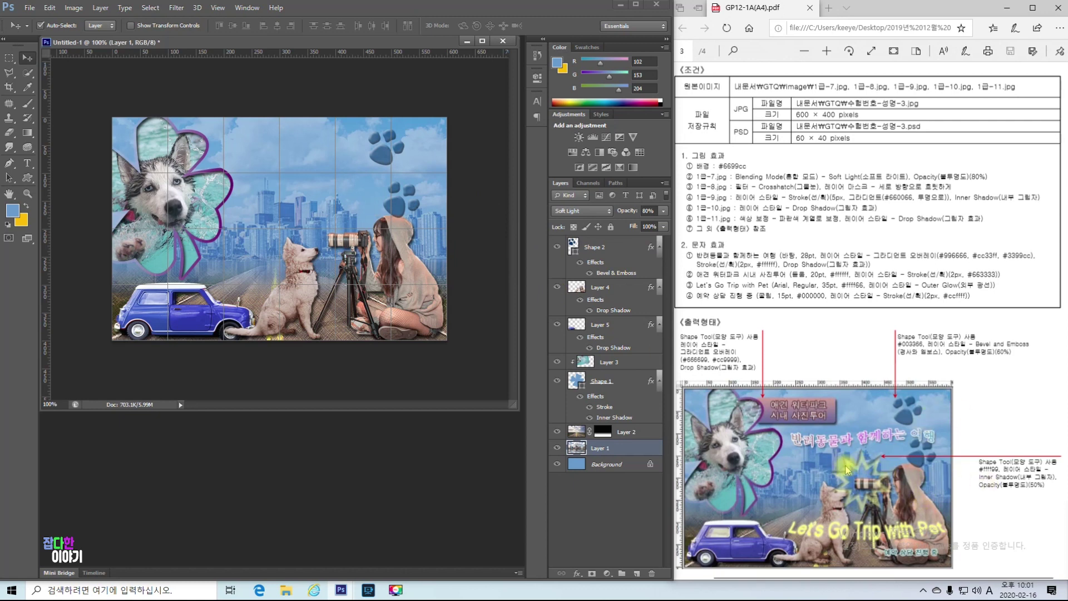
click(26, 178)
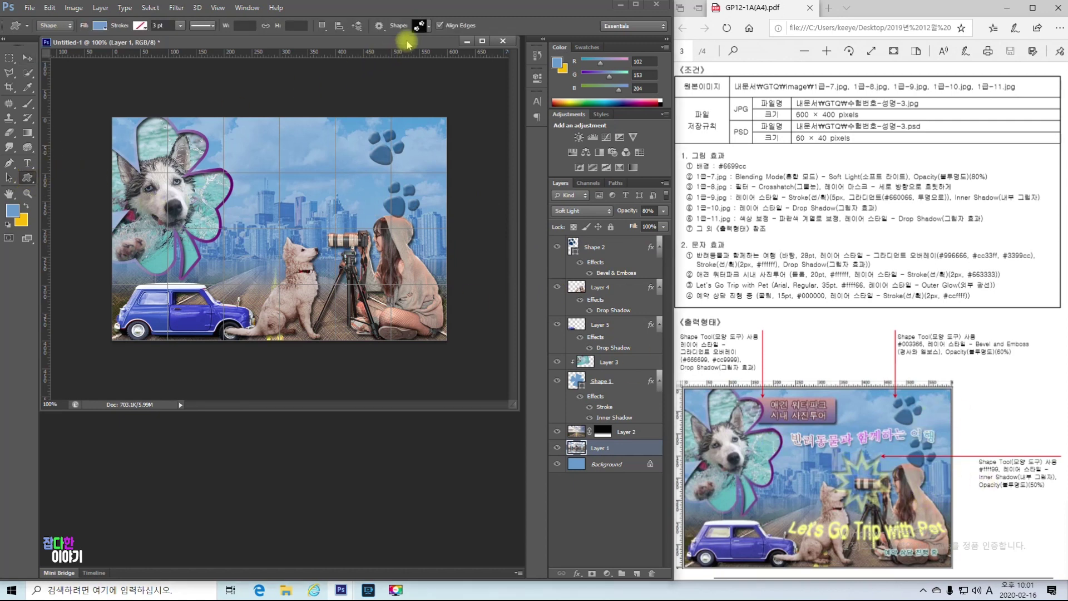
click(422, 26)
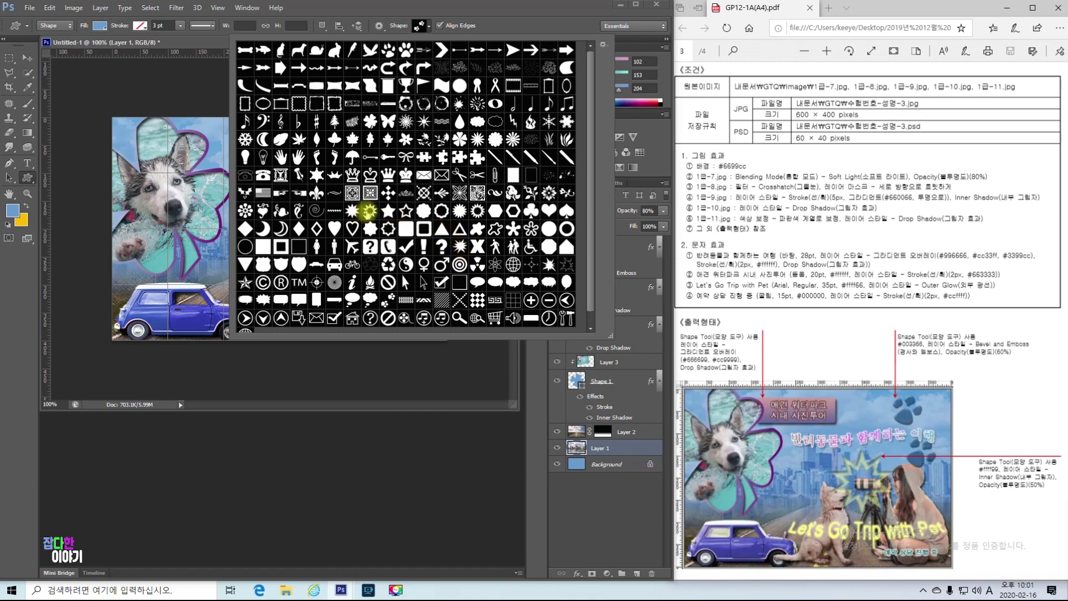
double_click(369, 210)
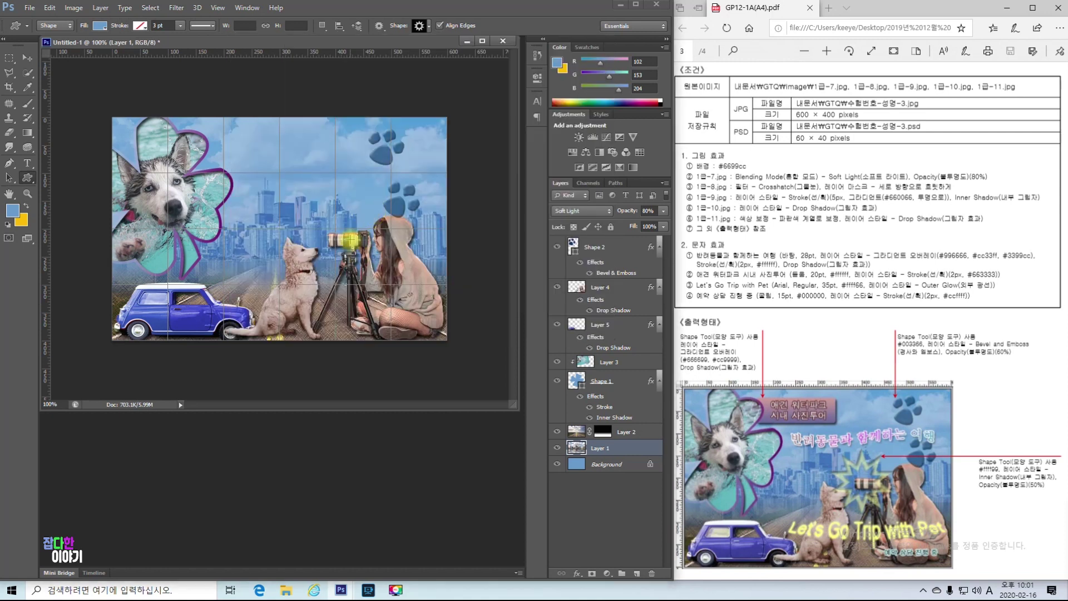
drag(333, 203, 412, 286)
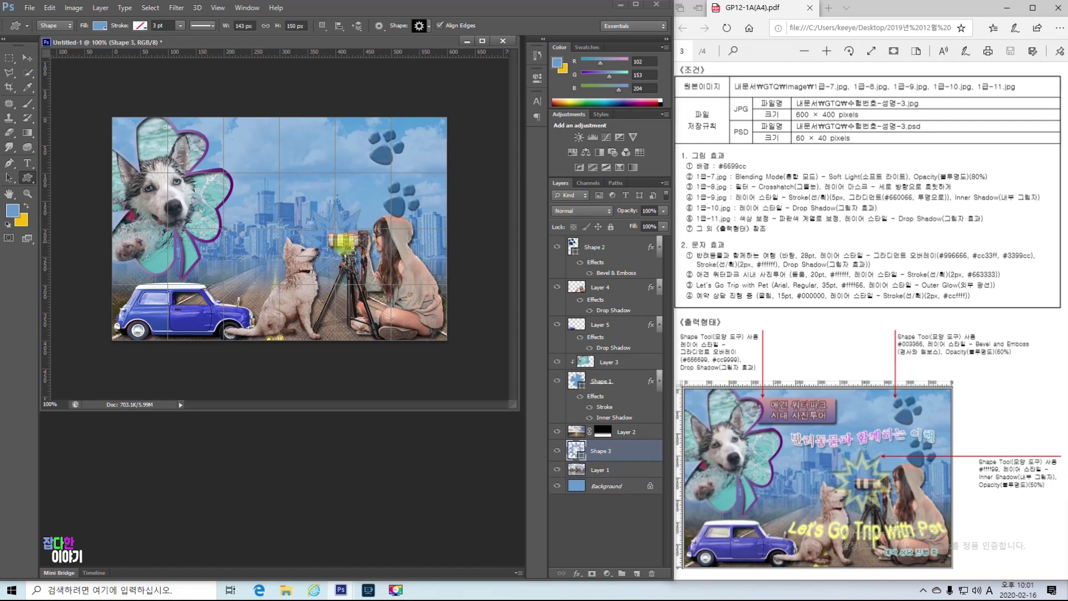
click(27, 57)
drag(322, 222, 314, 216)
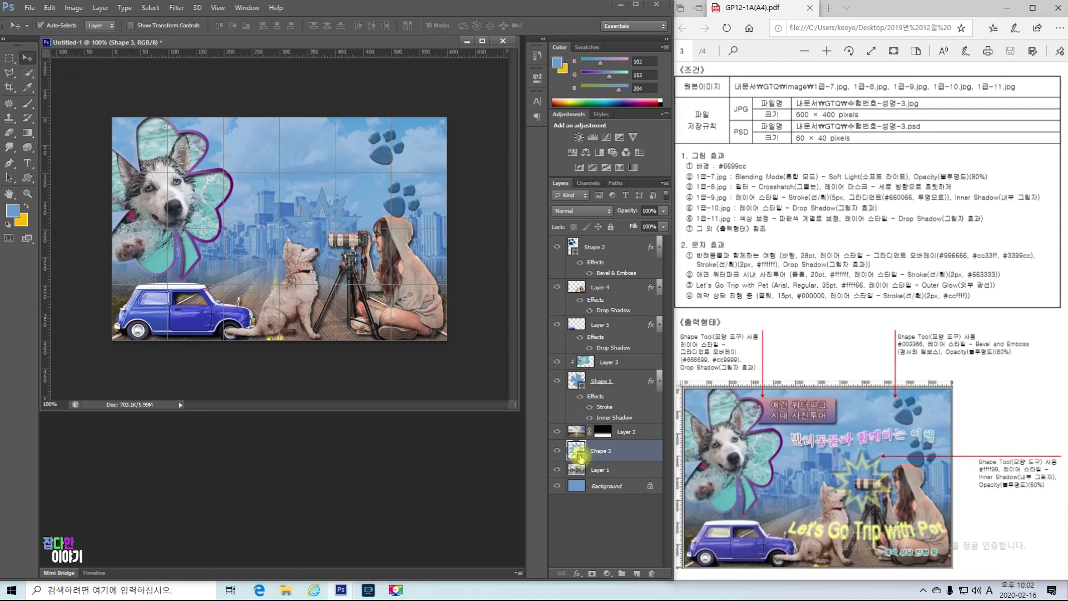
Step: Set the fill color of the starburst shape to #ffff99
double_click(576, 451)
text(ffff99)
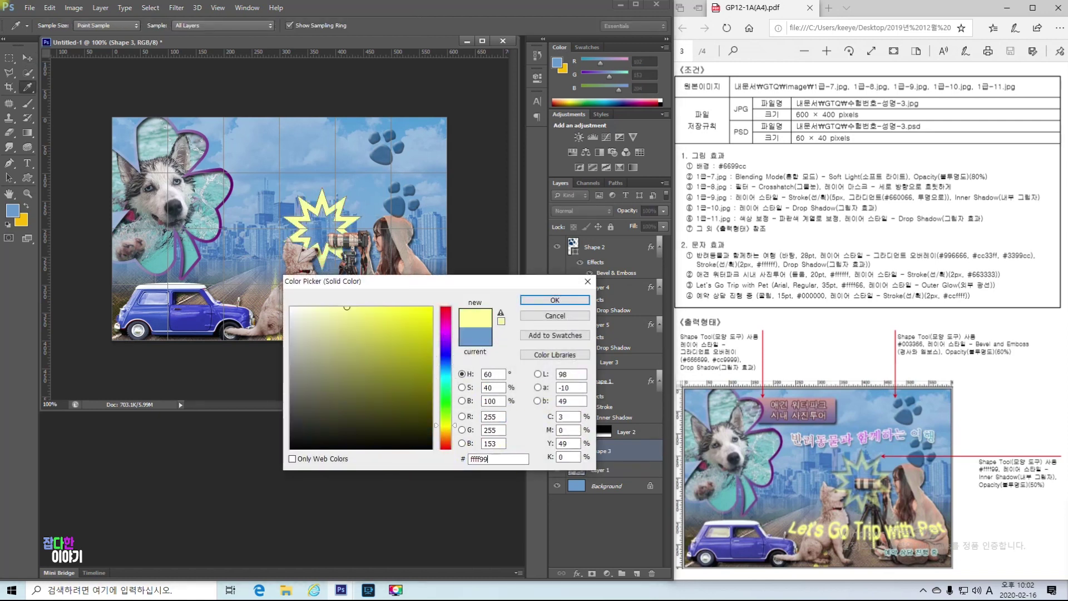
key(Return)
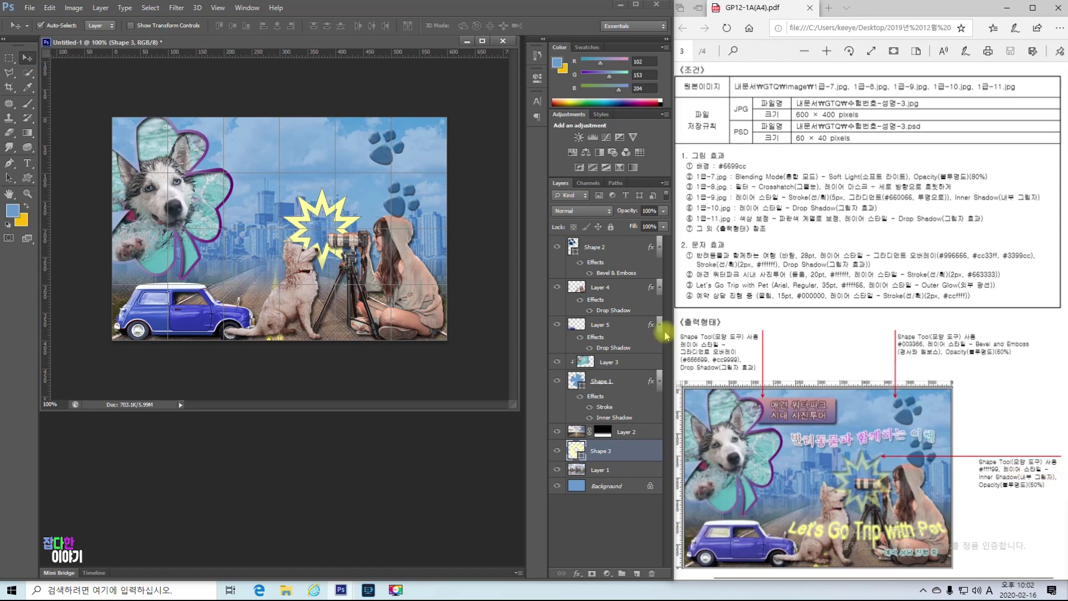
Step: Apply an Inner Shadow layer style to the starburst and set its layer opacity to 50%
right_click(608, 455)
click(662, 36)
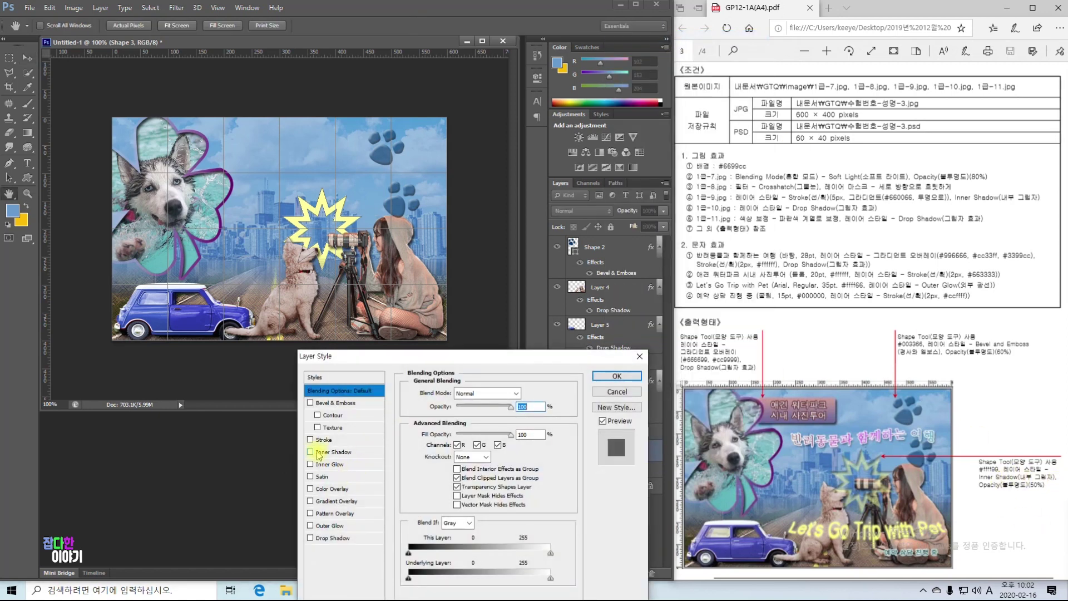
click(311, 452)
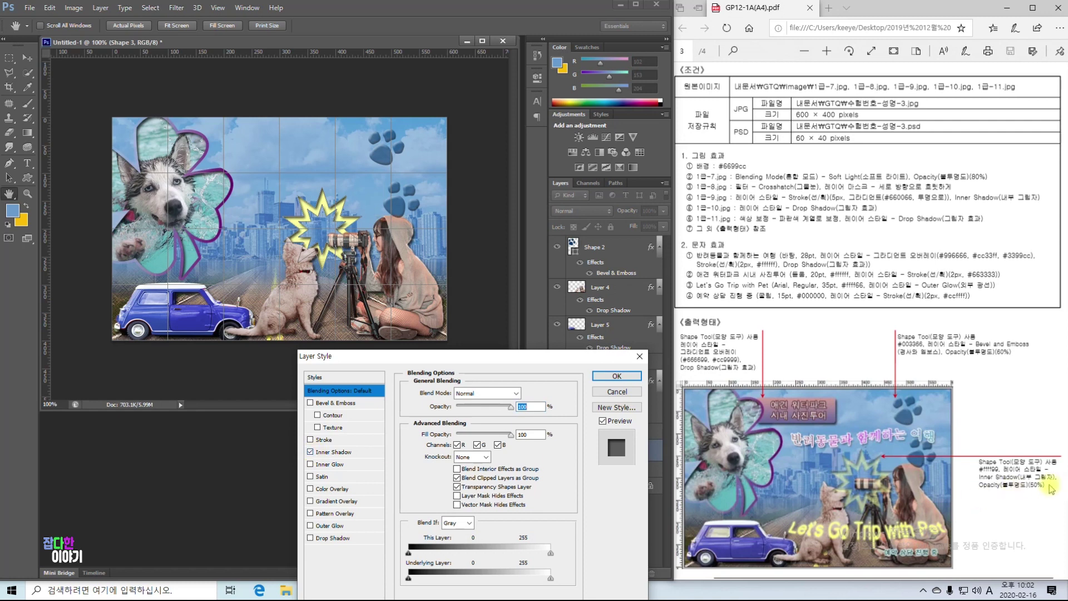
click(617, 376)
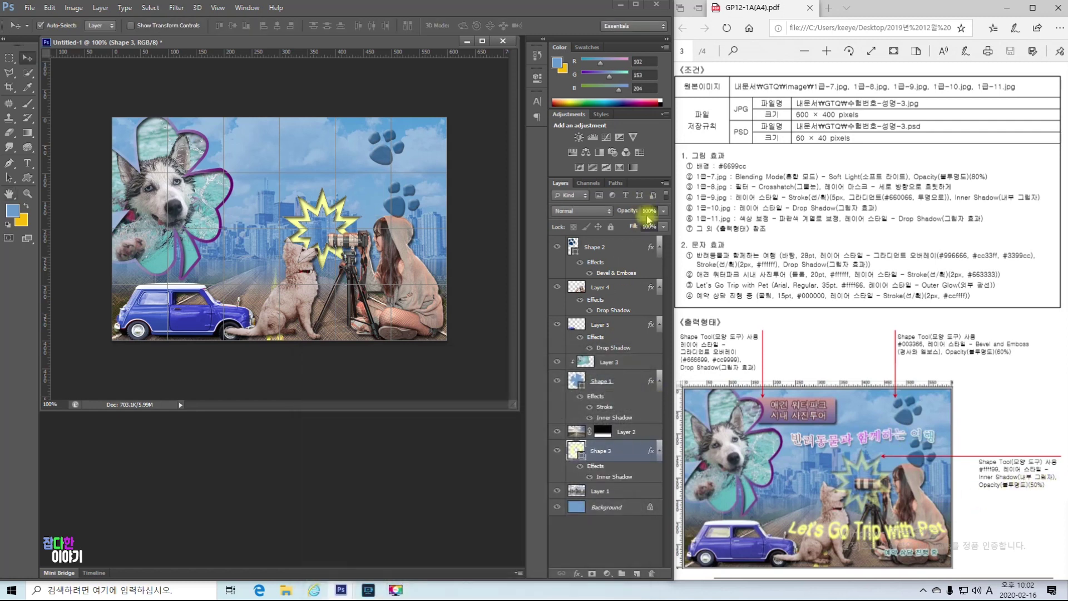
text(50)
key(Return)
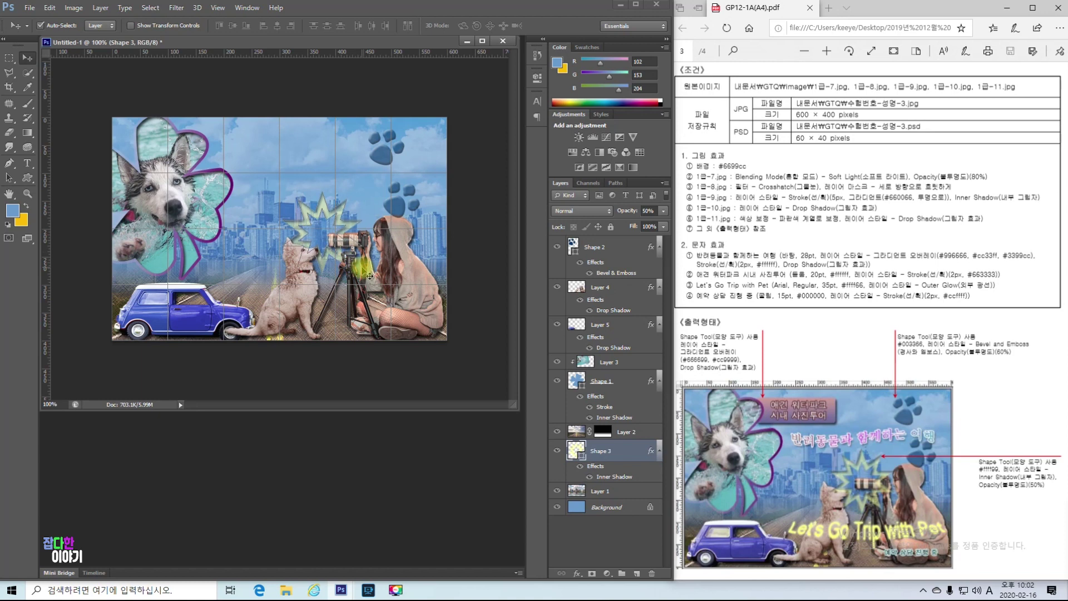
Step: Move the starburst shape sideways toward the camera so its center sits at X 390 px, Y 212.5 px
key(ctrl+t)
drag(361, 193, 349, 225)
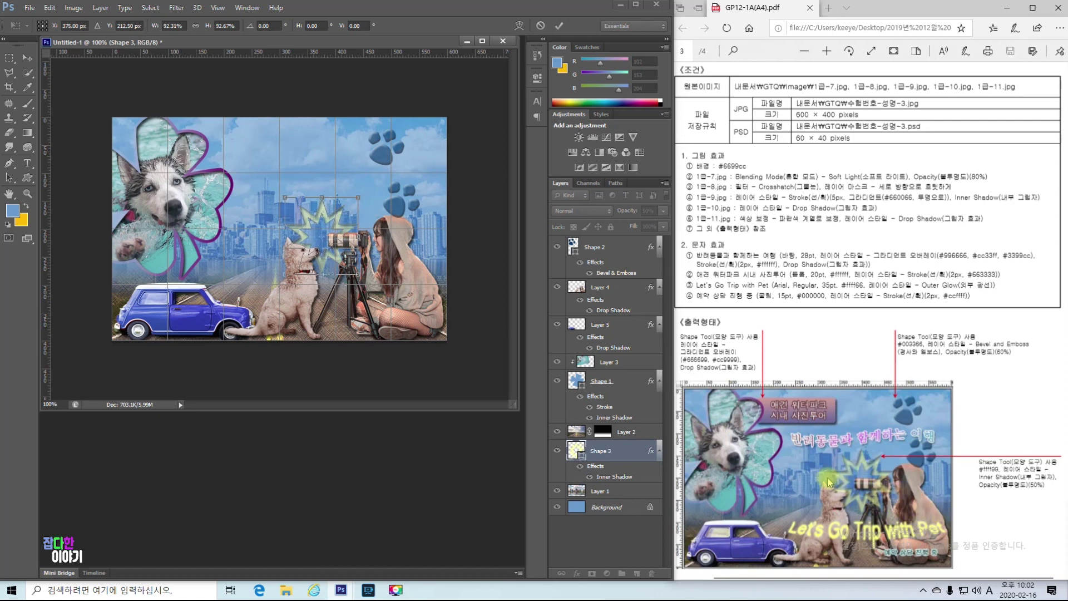
key(Right)
key(Right)
key(Right)
key(Right)
key(Right)
key(Right)
key(Right)
key(Right)
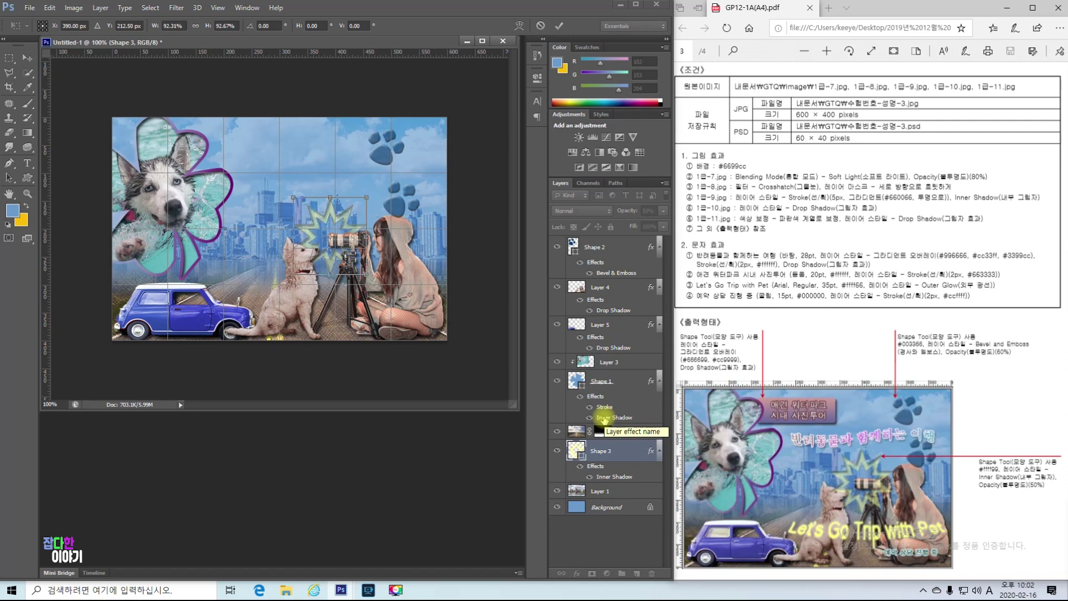
key(Return)
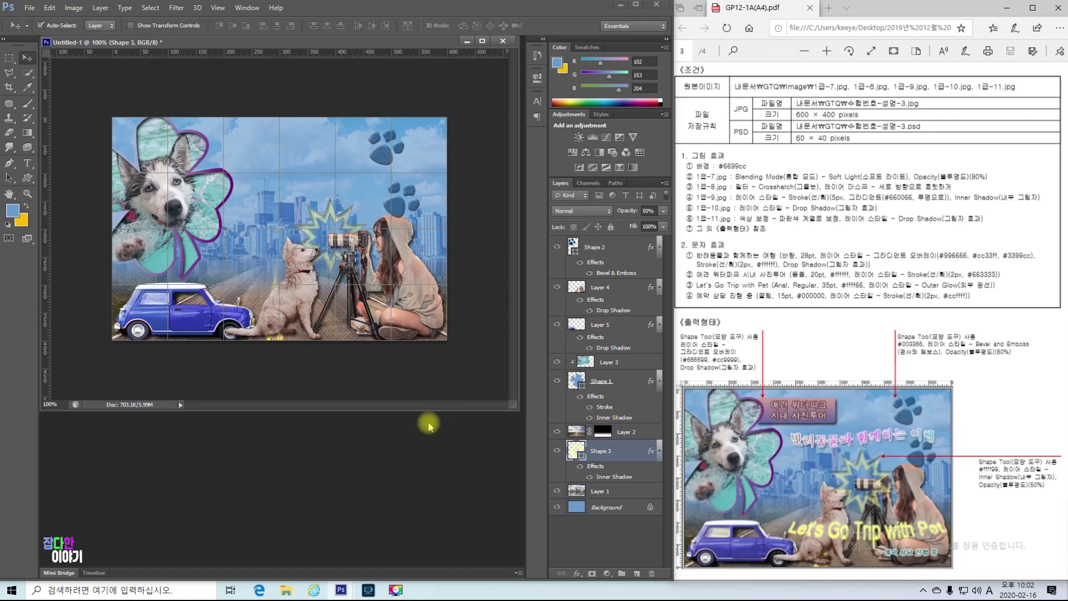
Step: Move the starburst layer to the top of the layer stack, above the paw-print layer
click(404, 369)
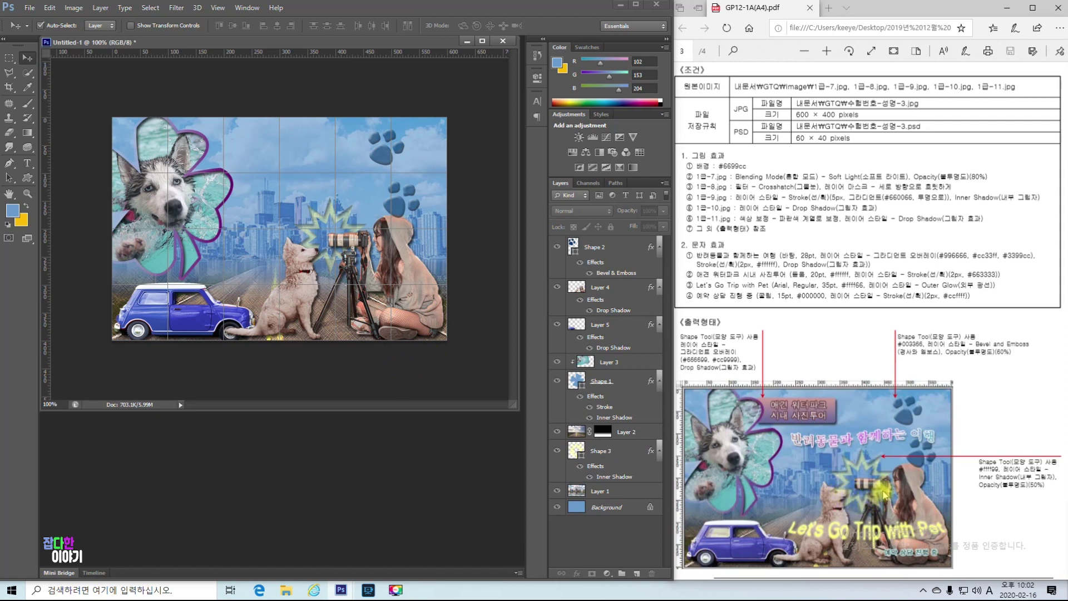
drag(603, 450, 566, 249)
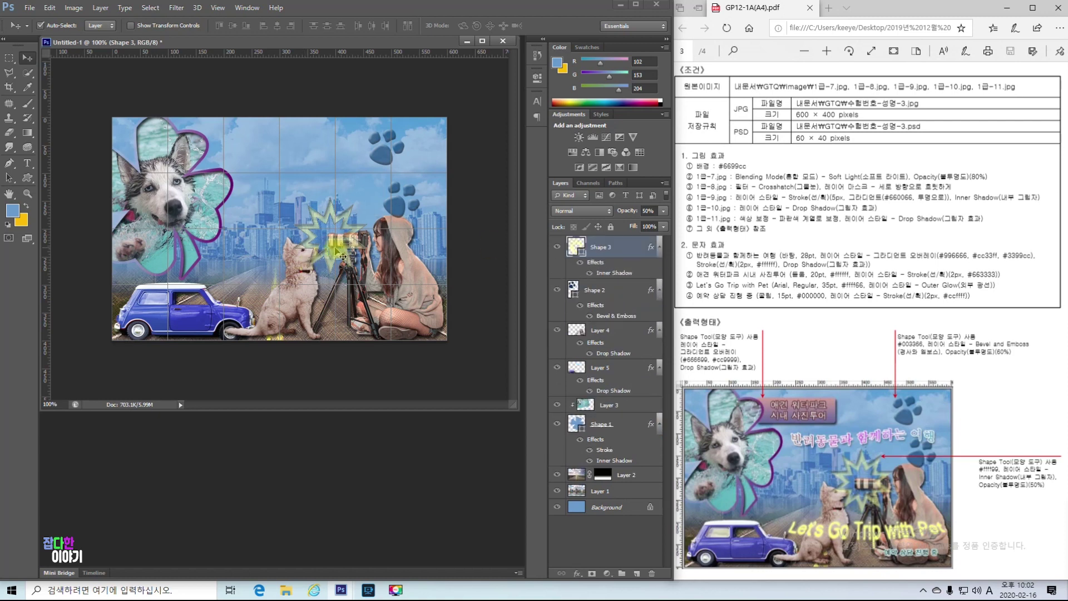
click(370, 378)
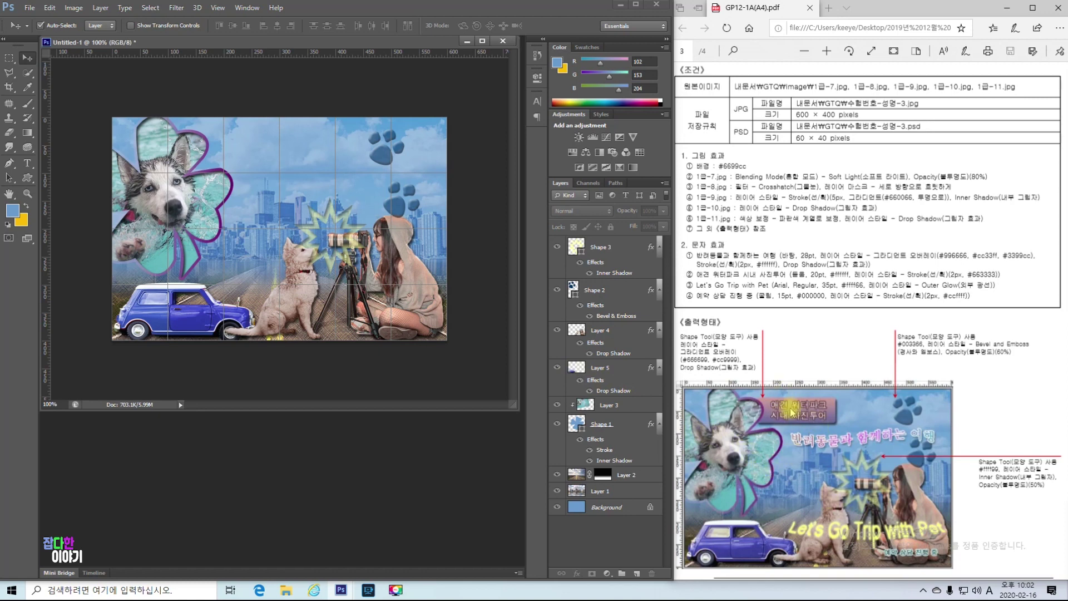
Step: Draw a solid square custom shape as a banner about 197 × 51 px, beside the husky's head in the upper part of the canvas
click(27, 178)
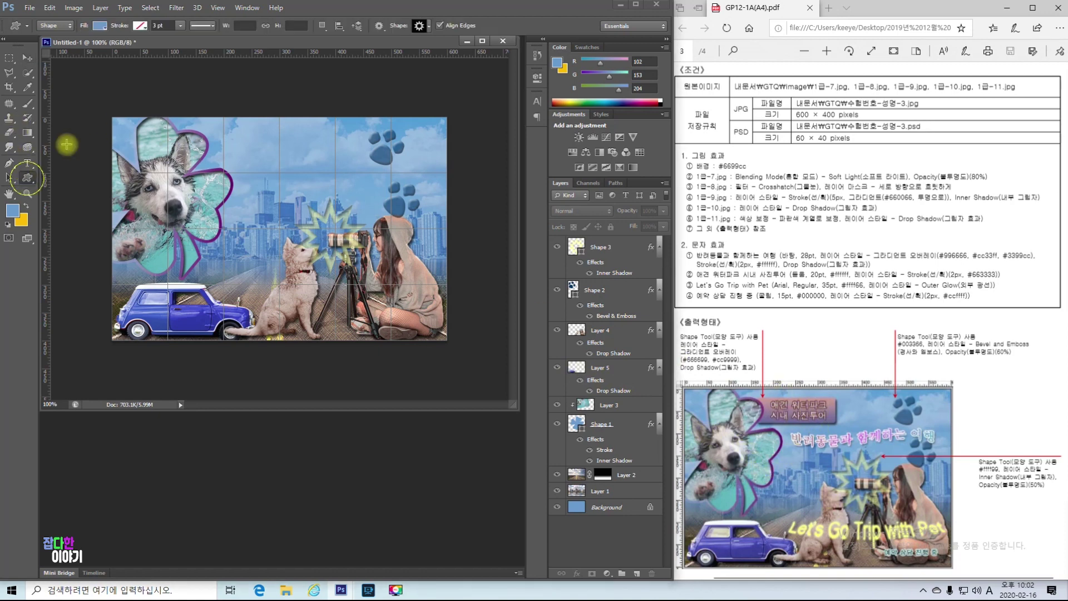
click(421, 25)
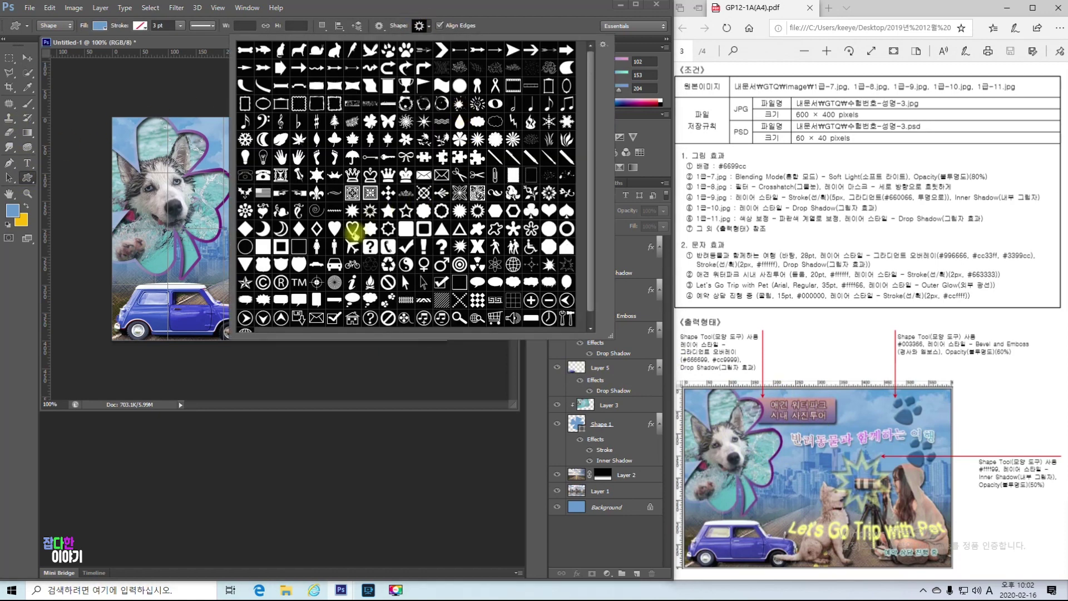
double_click(263, 246)
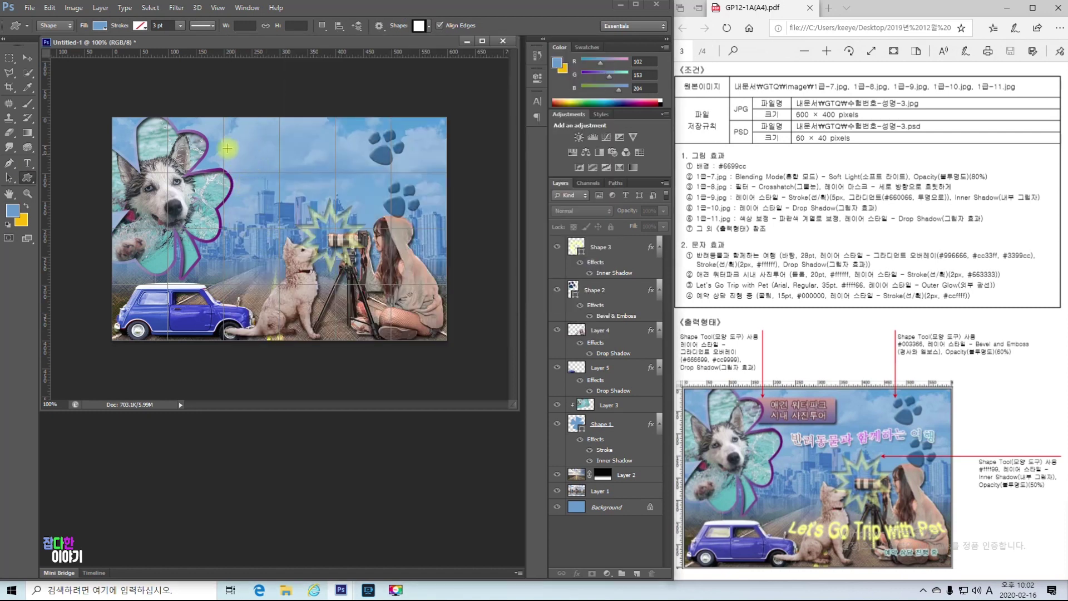
drag(185, 127, 294, 155)
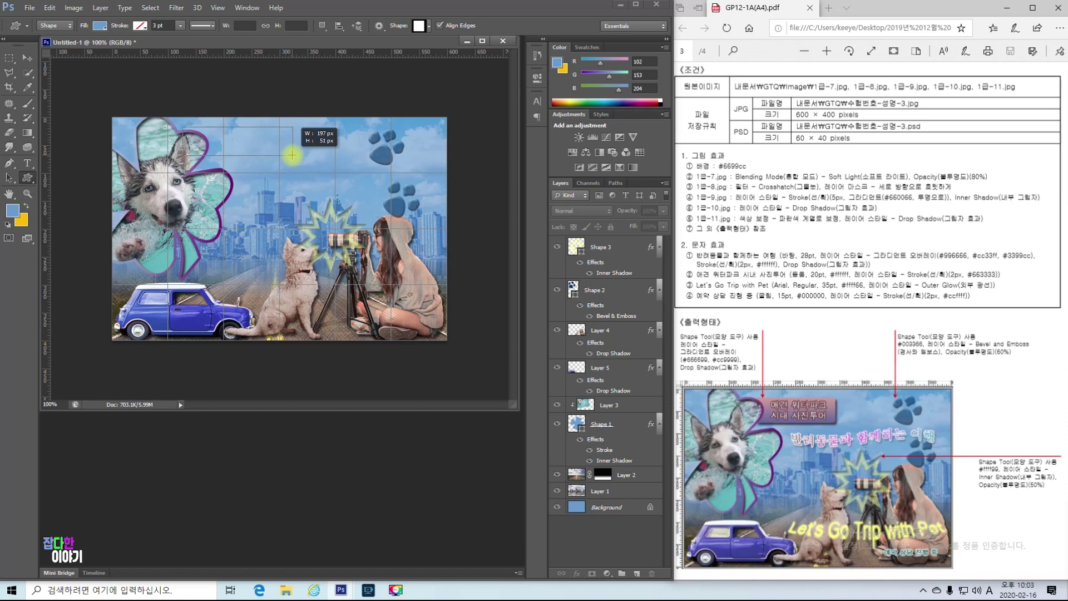
drag(292, 155, 292, 155)
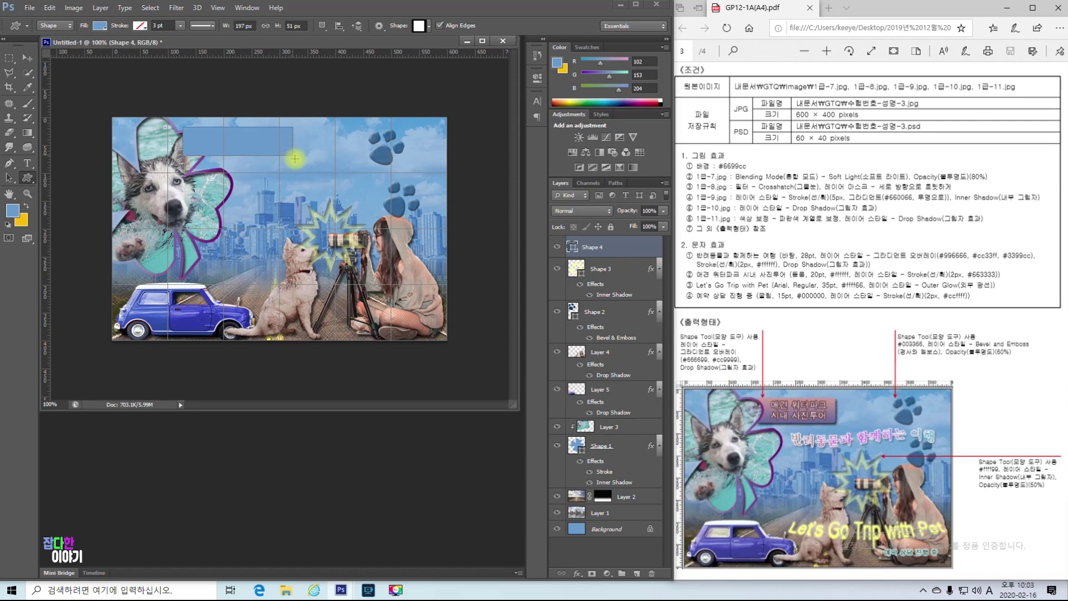
Step: Add a Gradient Overlay layer style to the rectangular banner and set the gradient's start color to #666699
right_click(598, 249)
click(617, 159)
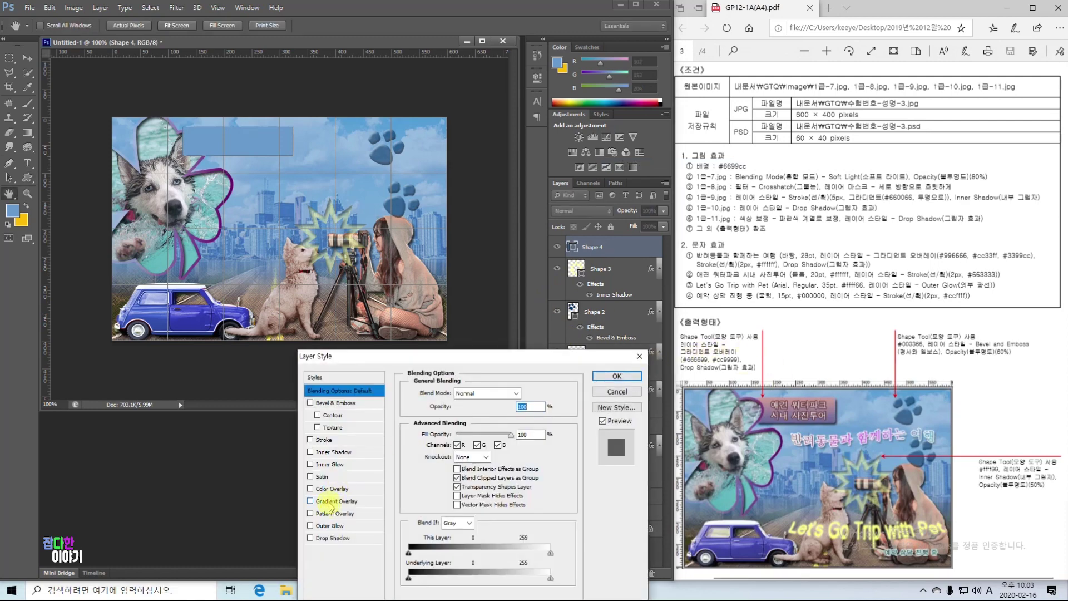
click(329, 503)
click(479, 422)
double_click(365, 390)
double_click(488, 460)
text(666699)
key(Return)
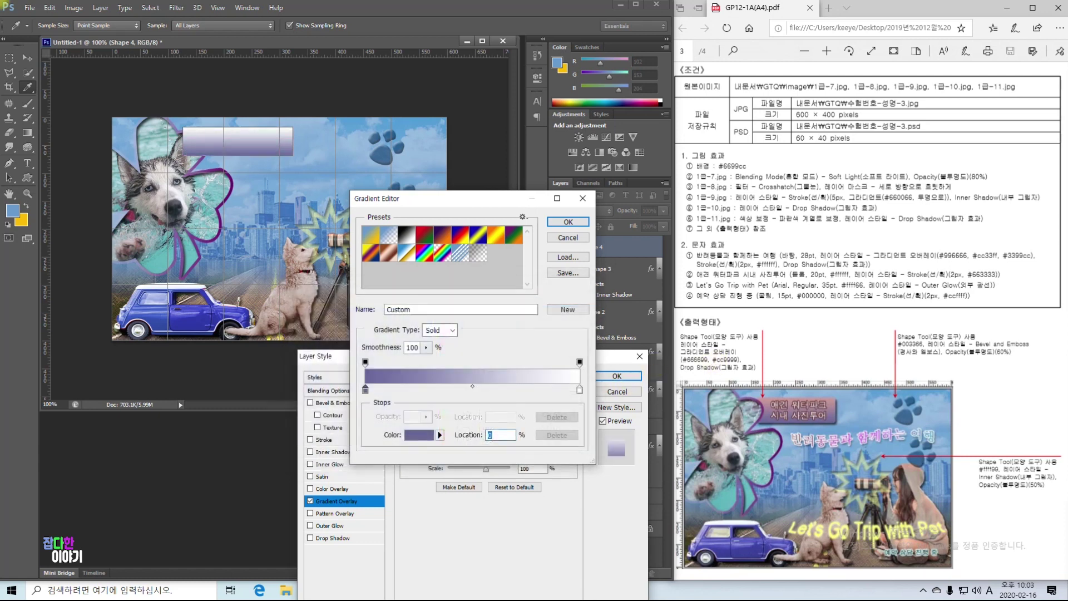
Step: Set the end color of the banner's gradient to #cc9999 and add a Drop Shadow to the banner
double_click(579, 391)
double_click(495, 460)
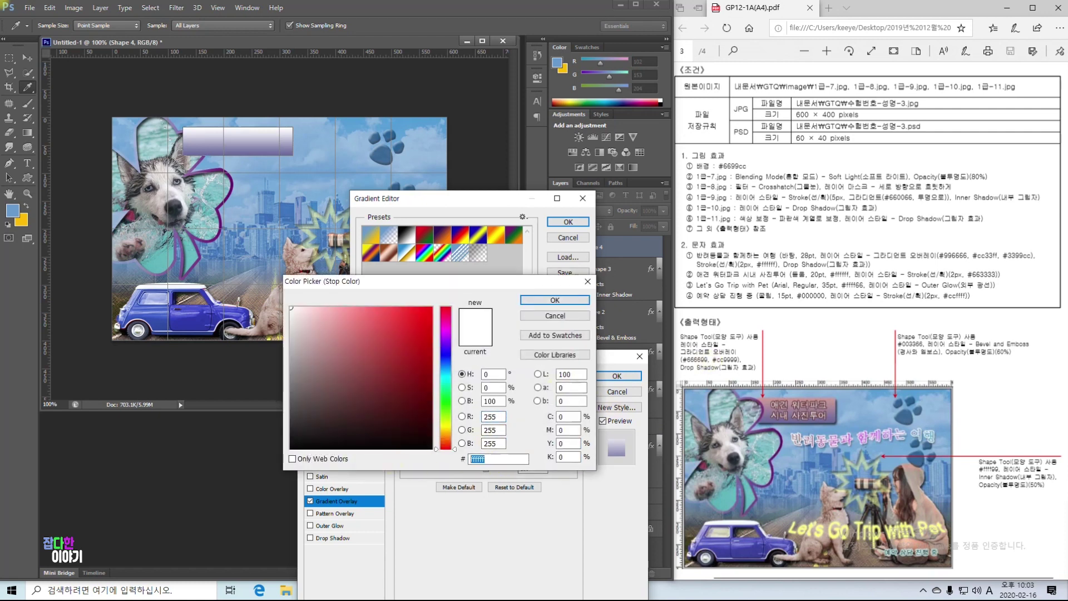
text(cc9999)
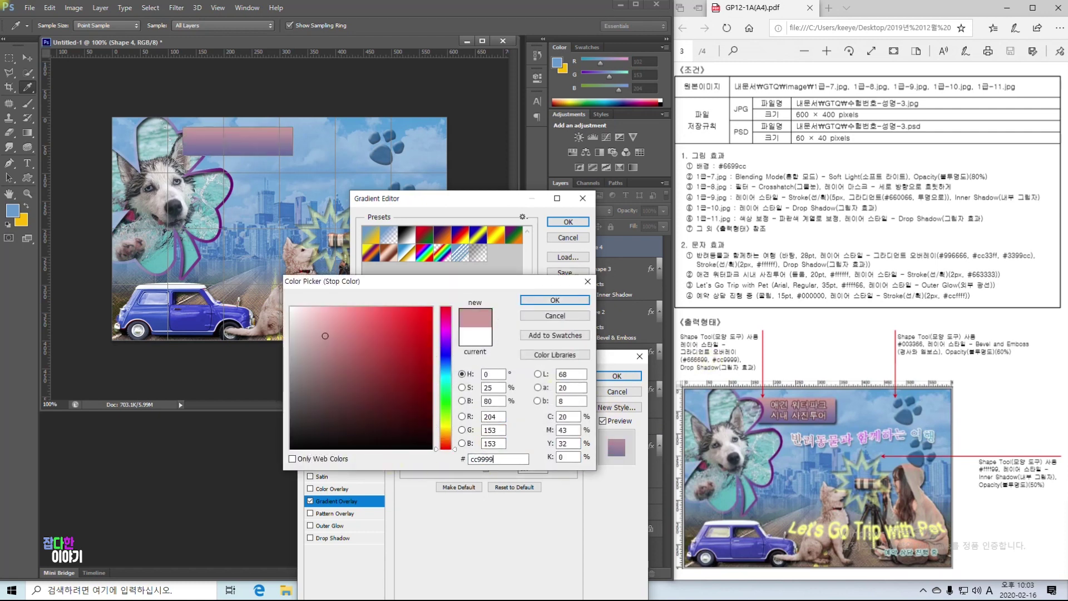
key(Return)
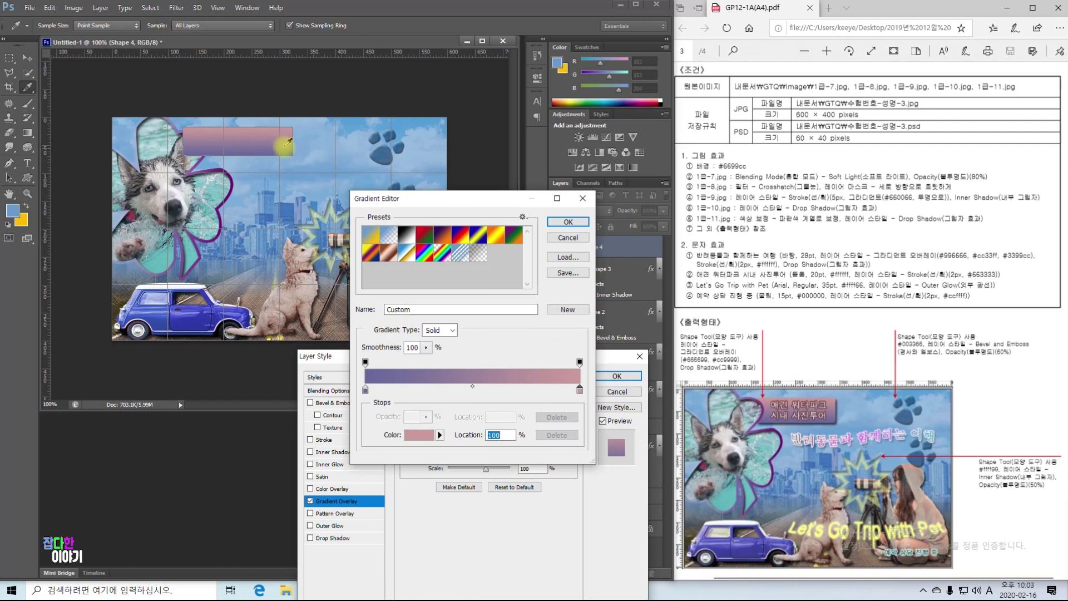
click(568, 223)
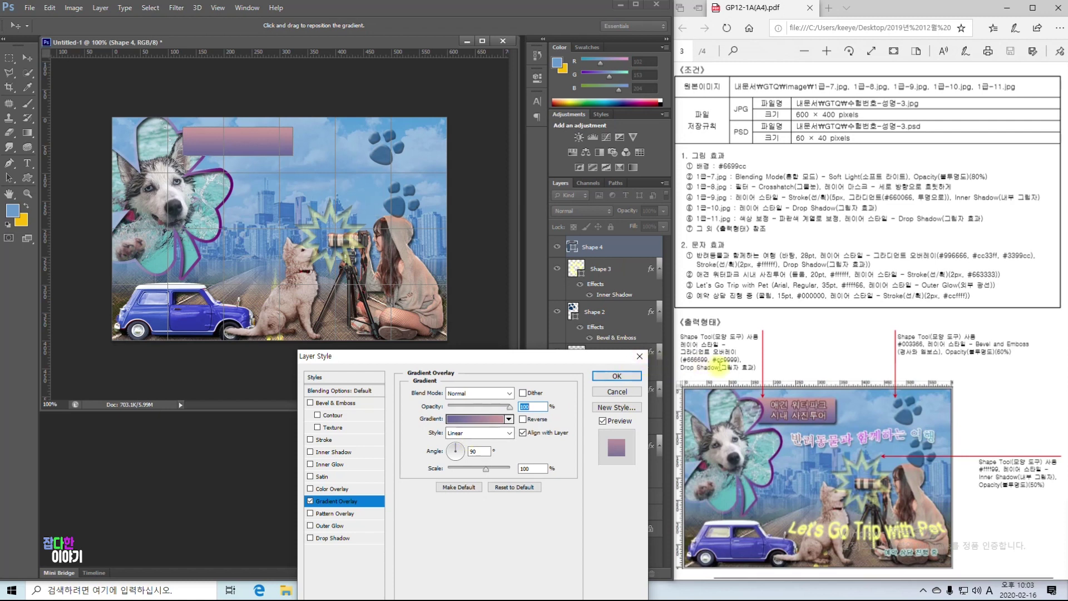
click(328, 538)
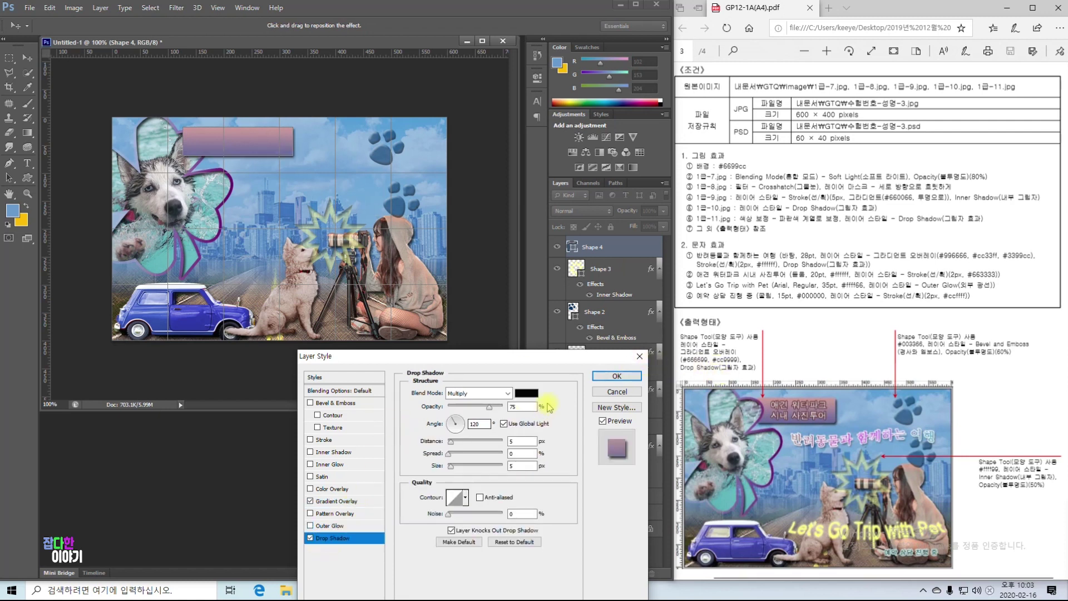
click(618, 377)
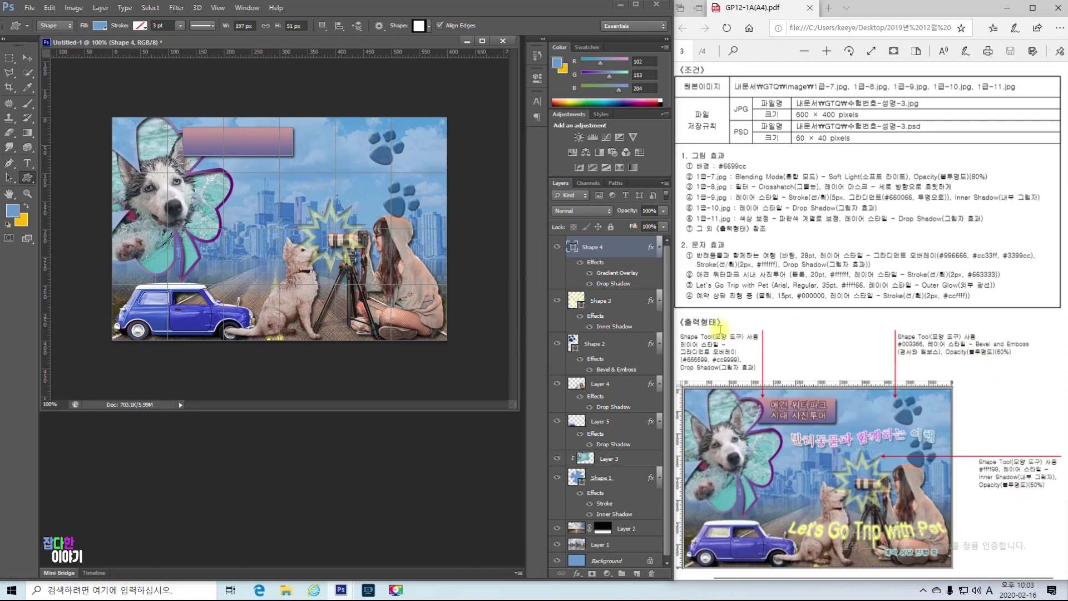
Step: Place the banner layer behind the clover shape, directly above Layer 2, and shift the banner slightly down
click(26, 57)
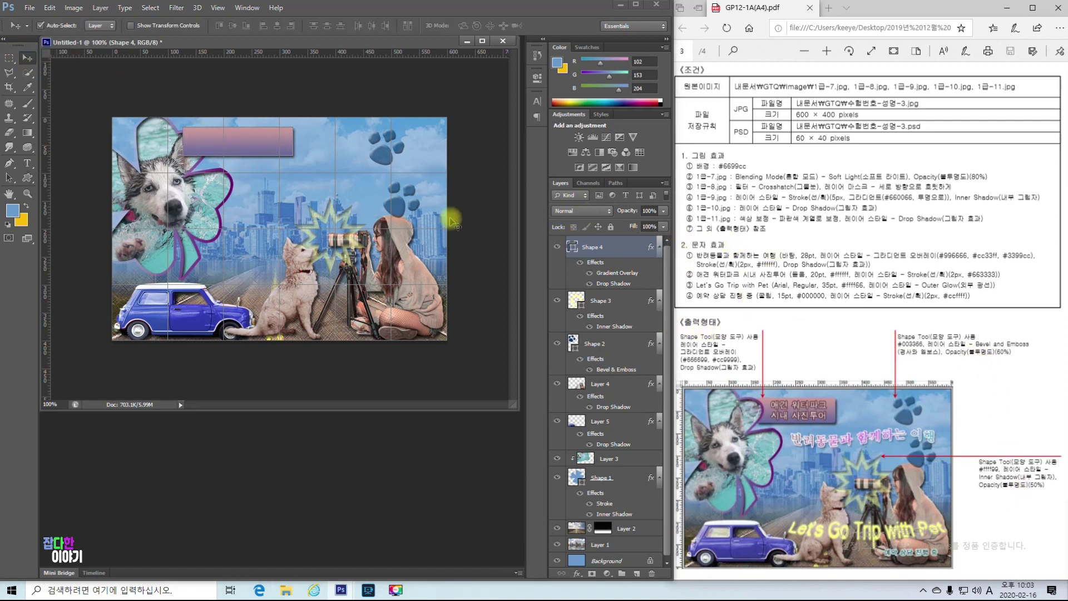
drag(605, 261, 633, 525)
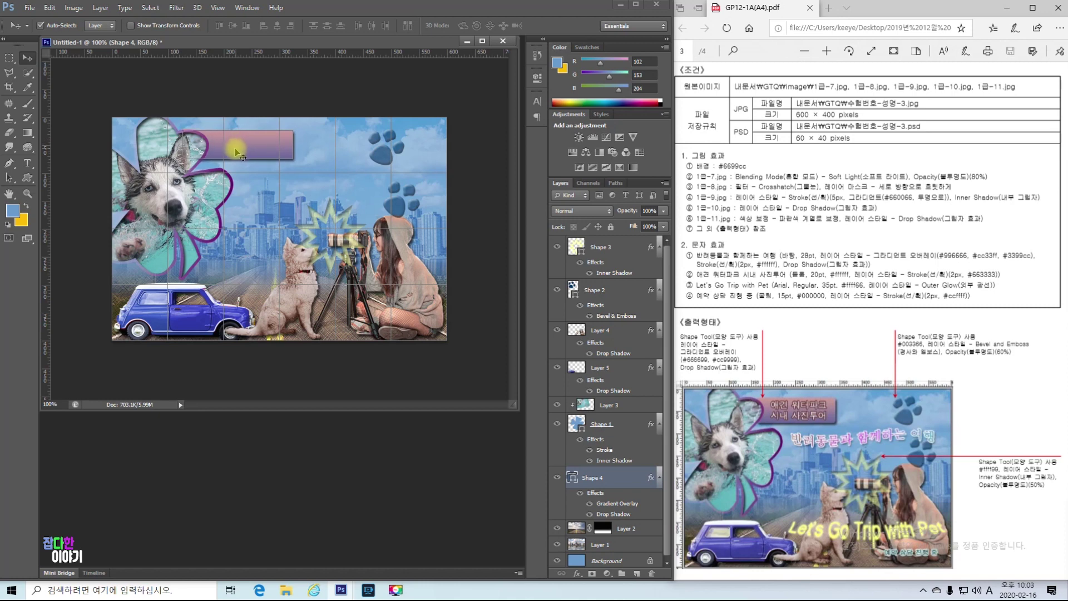
click(271, 183)
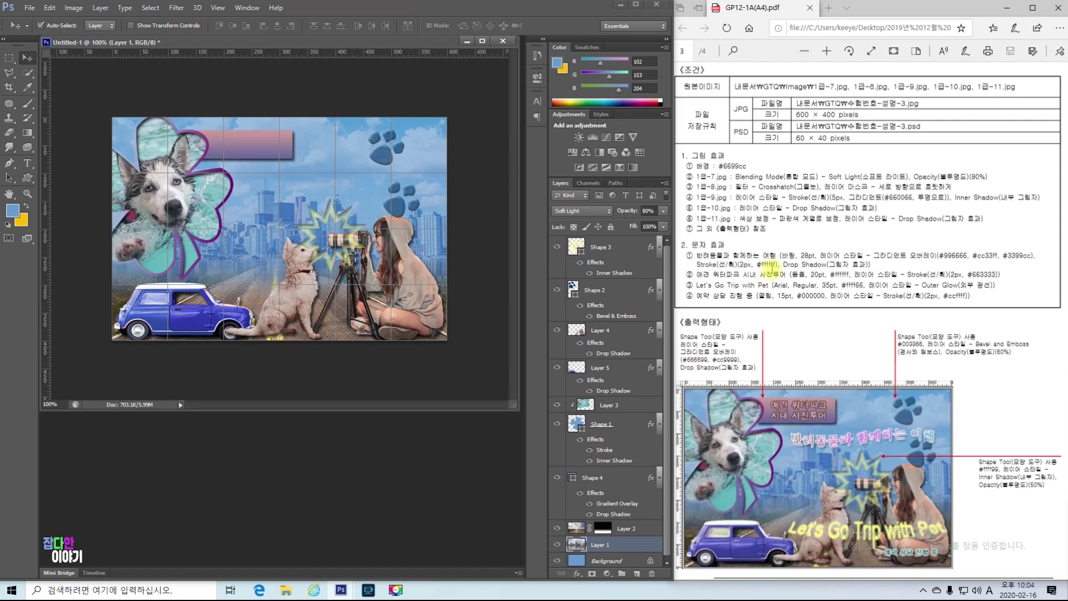
Step: Add the text "반려동물과 함께하는 여행" in the sky area between the banner and the paw prints
click(27, 163)
click(323, 204)
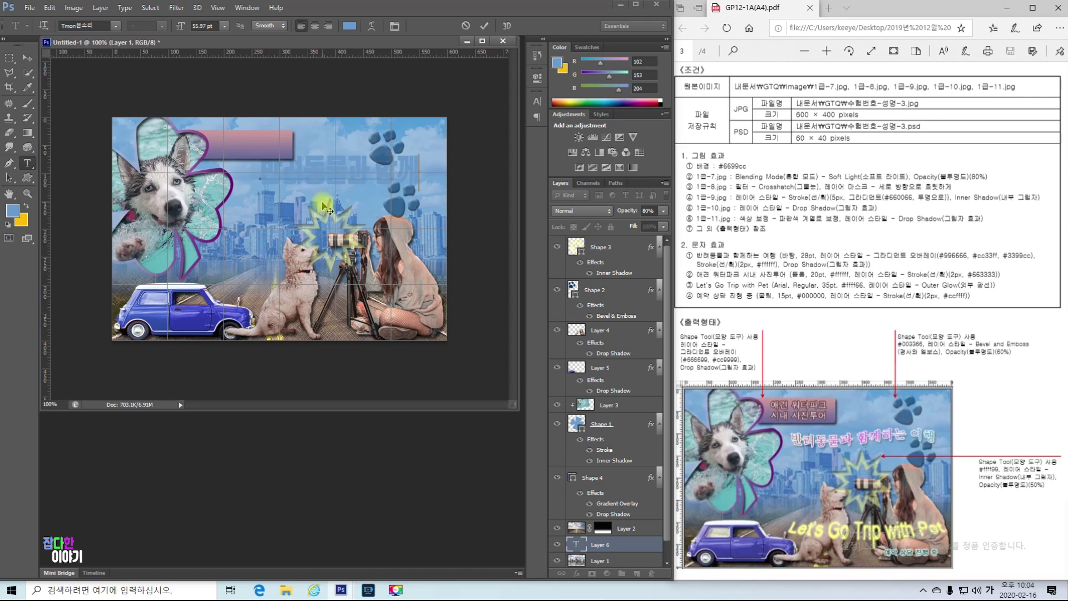
text(하)
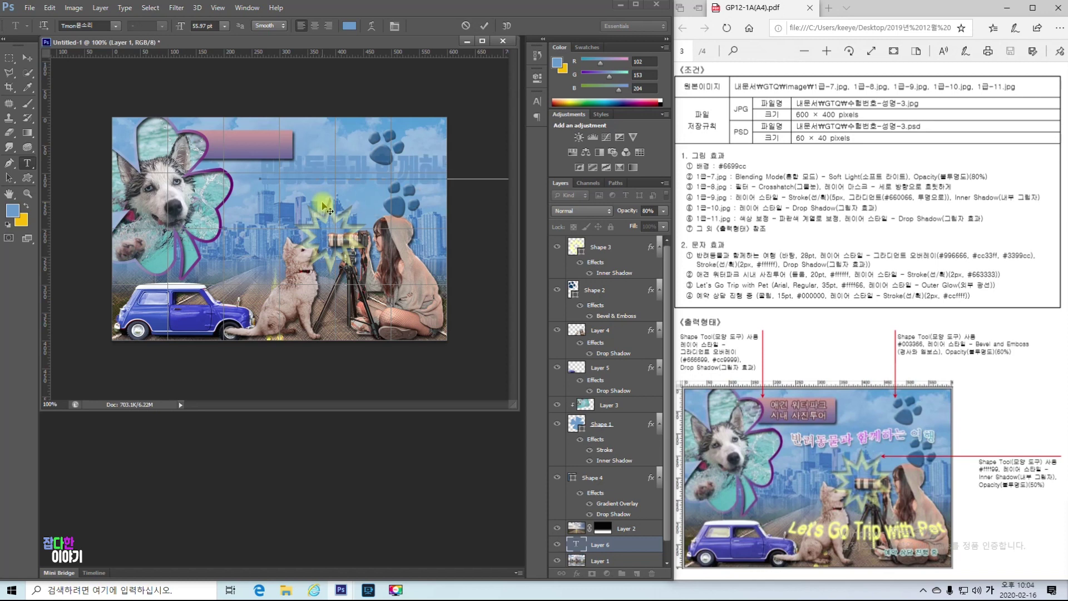
Step: Set the whole text "반려동물과 함께하는 여행" in the 바탕 font at 28 pt
key(ctrl+a)
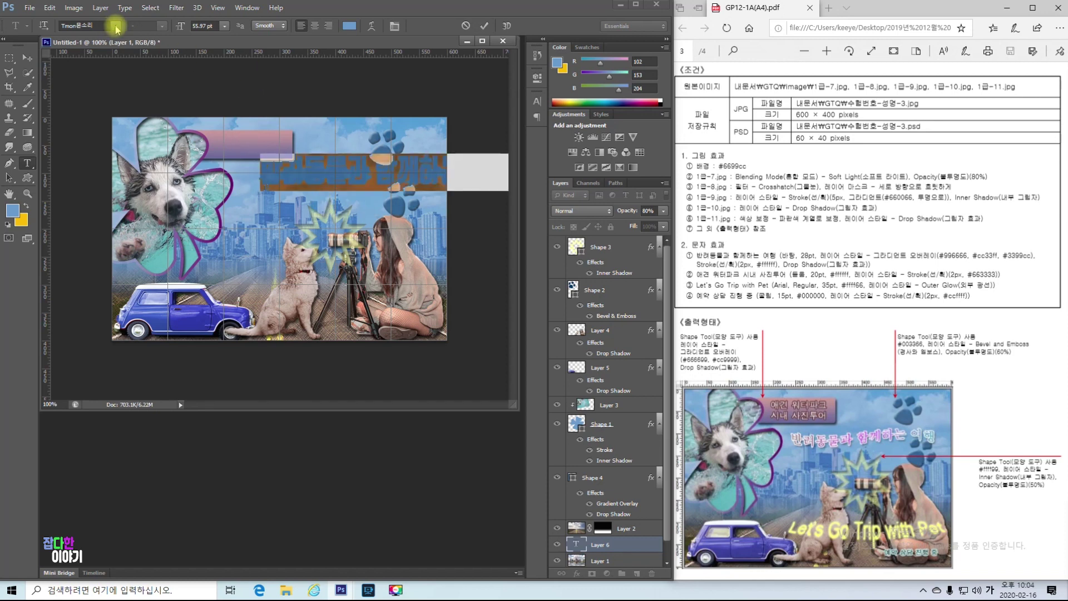
click(115, 26)
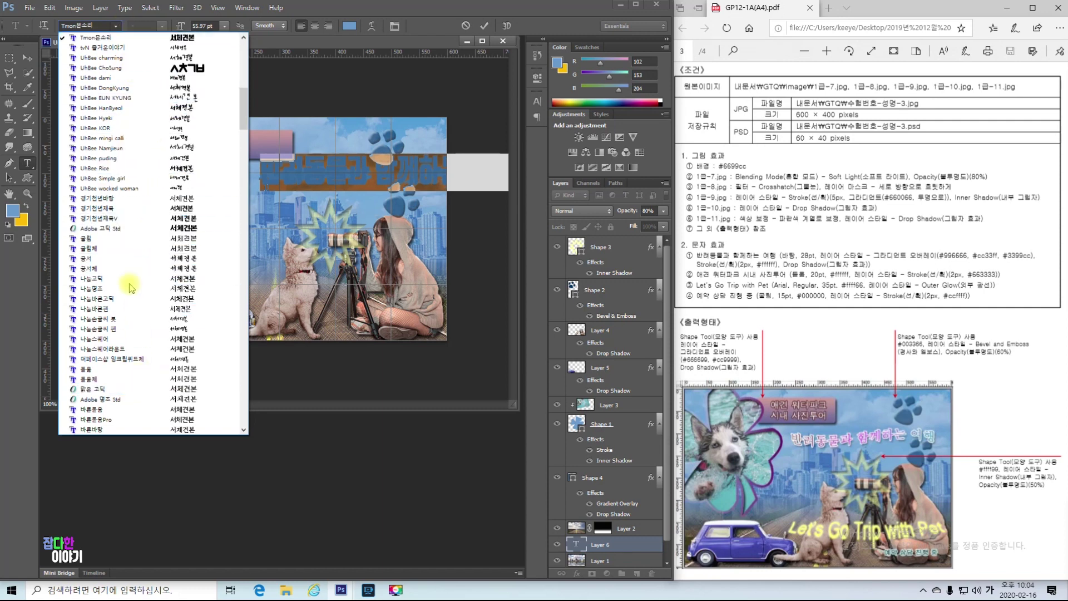
scroll(142, 311, up, 6)
scroll(150, 161, up, 9)
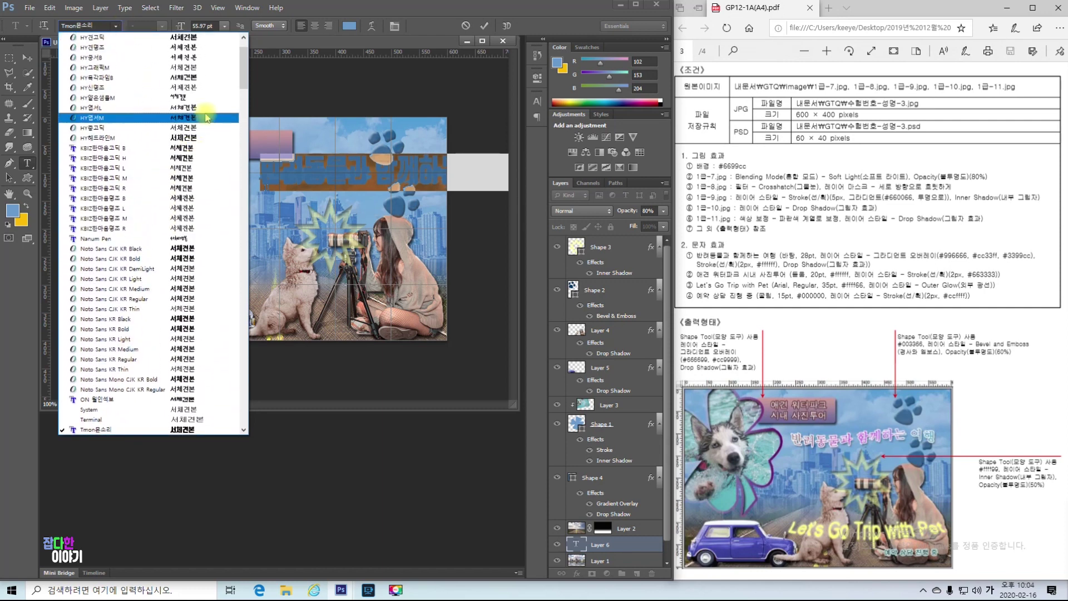
drag(244, 68, 244, 139)
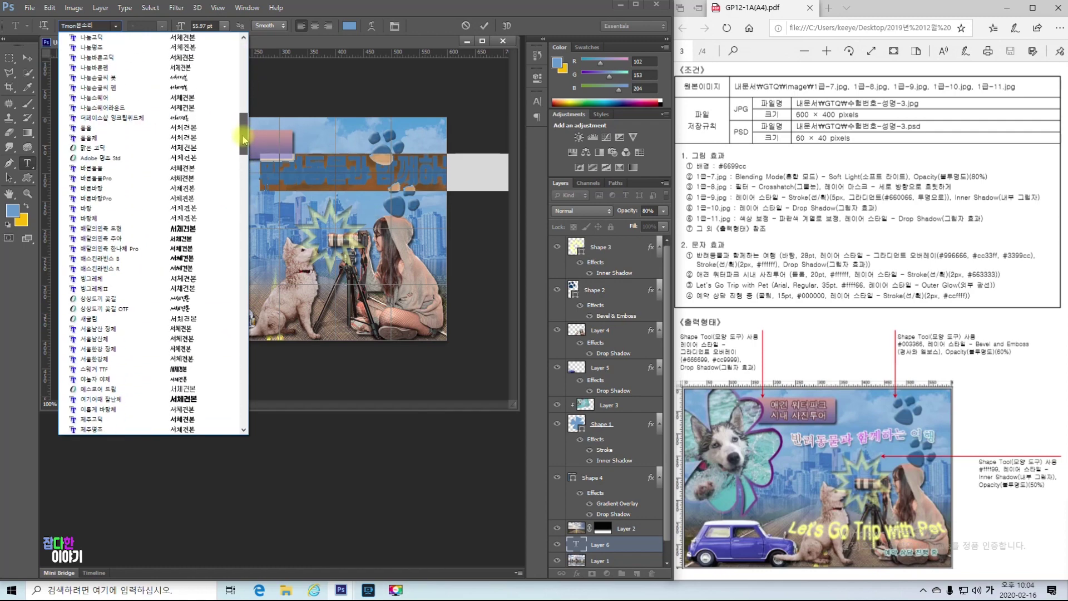
click(149, 208)
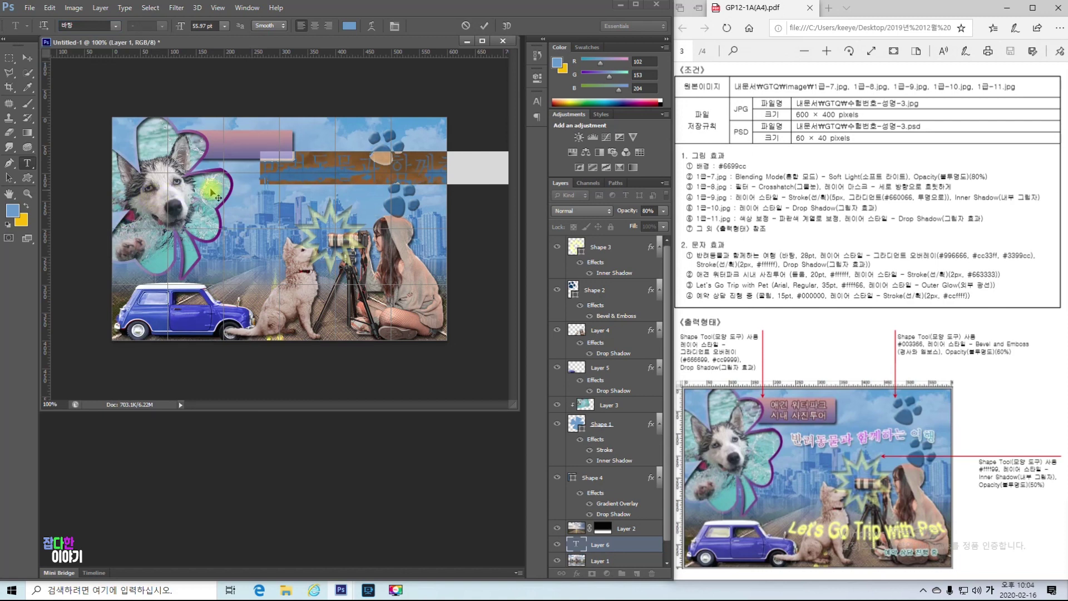
click(205, 25)
text(28)
key(Return)
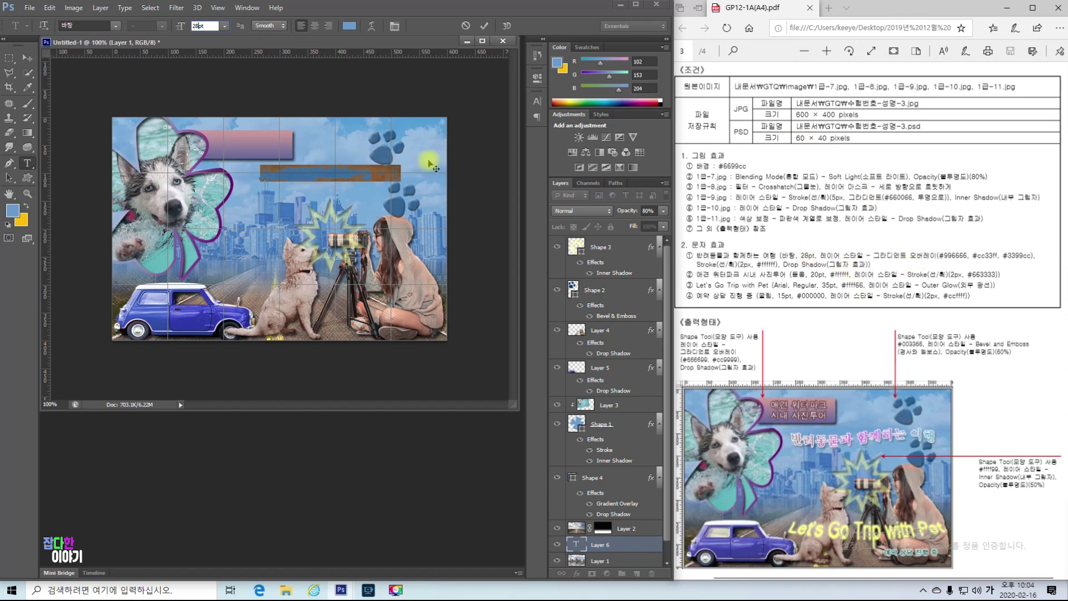
Step: Add a Gradient Overlay to the "반려동물과 함께하는 여행" text layer and open its gradient for editing
mouse_move(598, 546)
mouse_down()
mouse_move(596, 509)
mouse_move(603, 549)
mouse_up()
right_click(598, 551)
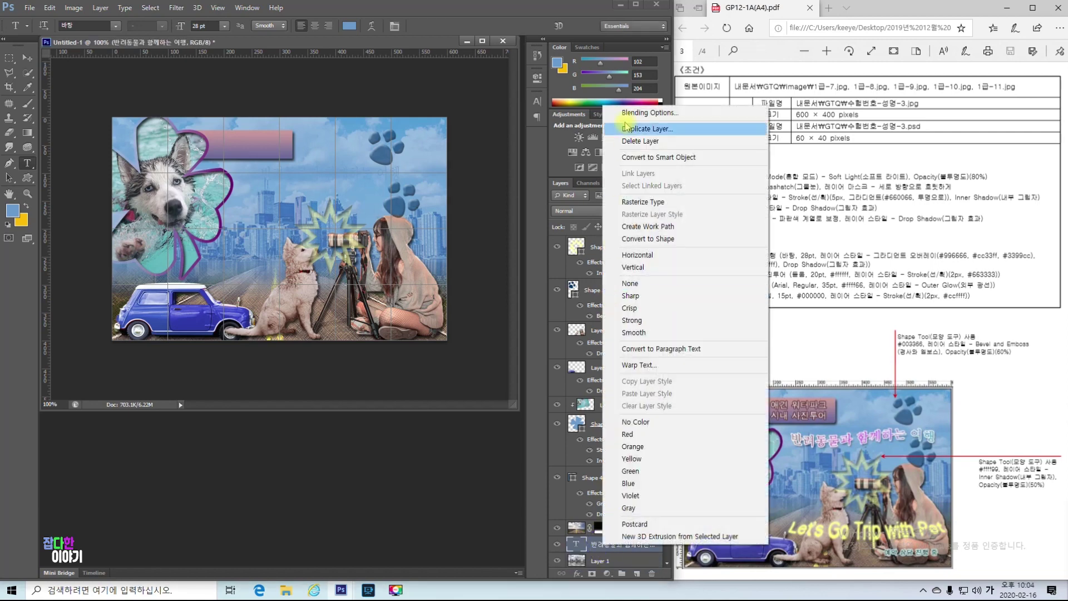
click(615, 106)
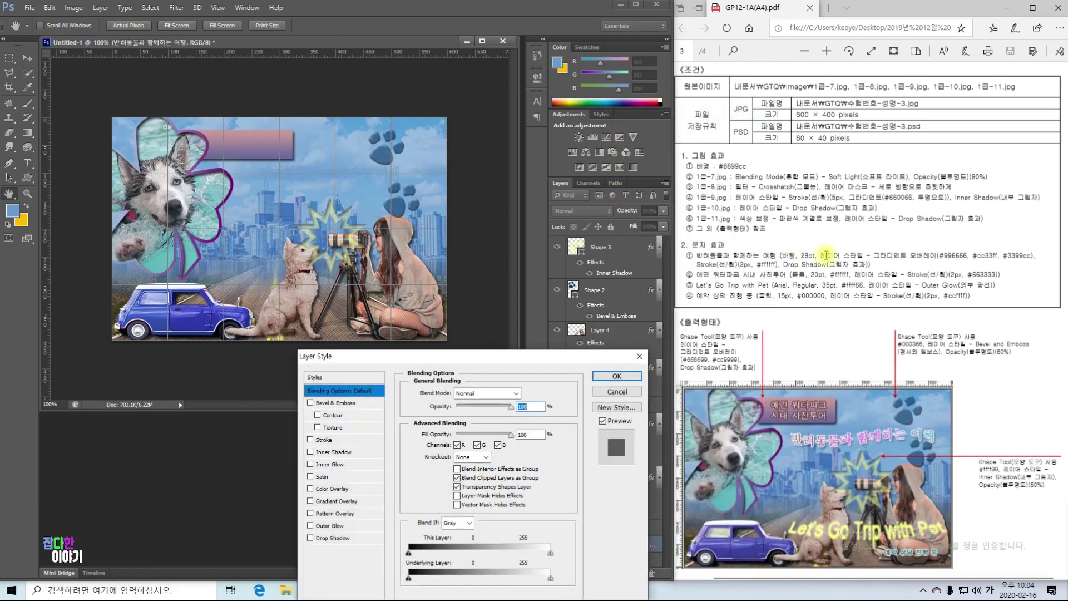
click(329, 501)
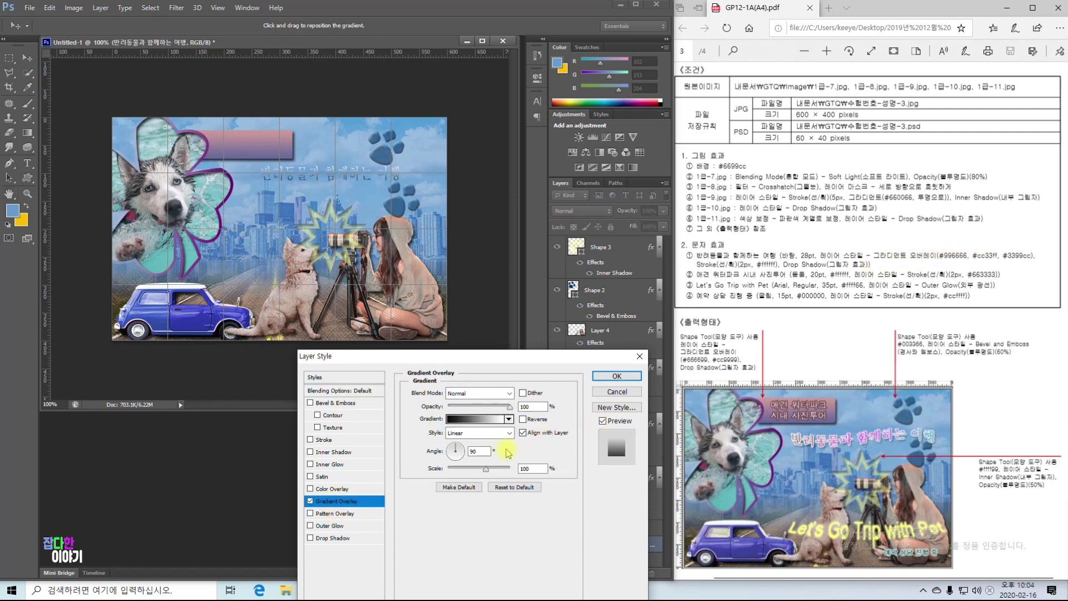
click(483, 418)
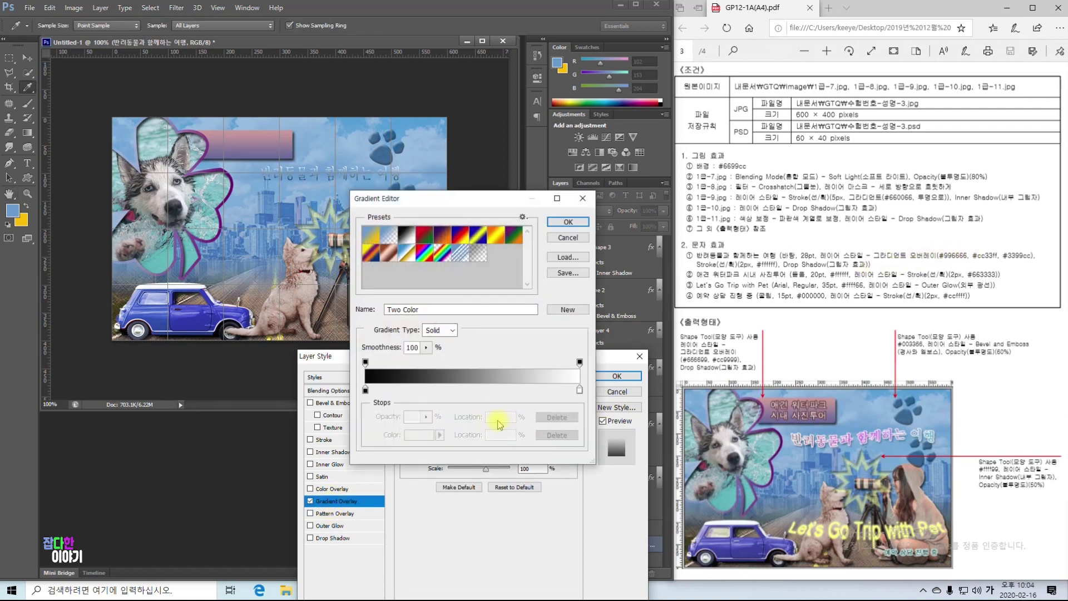
drag(937, 247, 1036, 261)
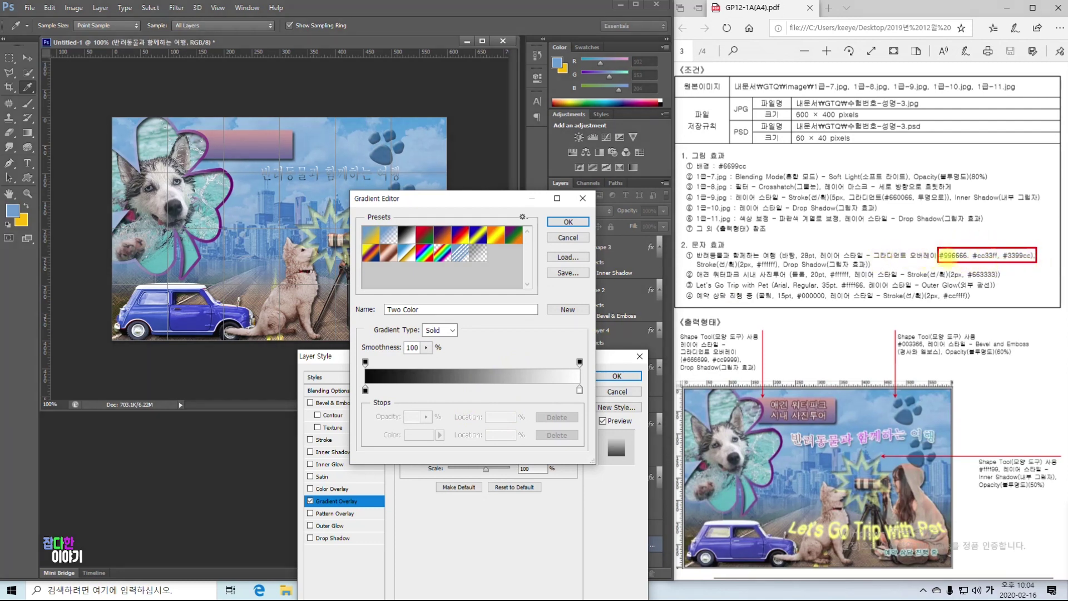
Step: Set the start color of the text's overlay gradient to #996666
click(365, 390)
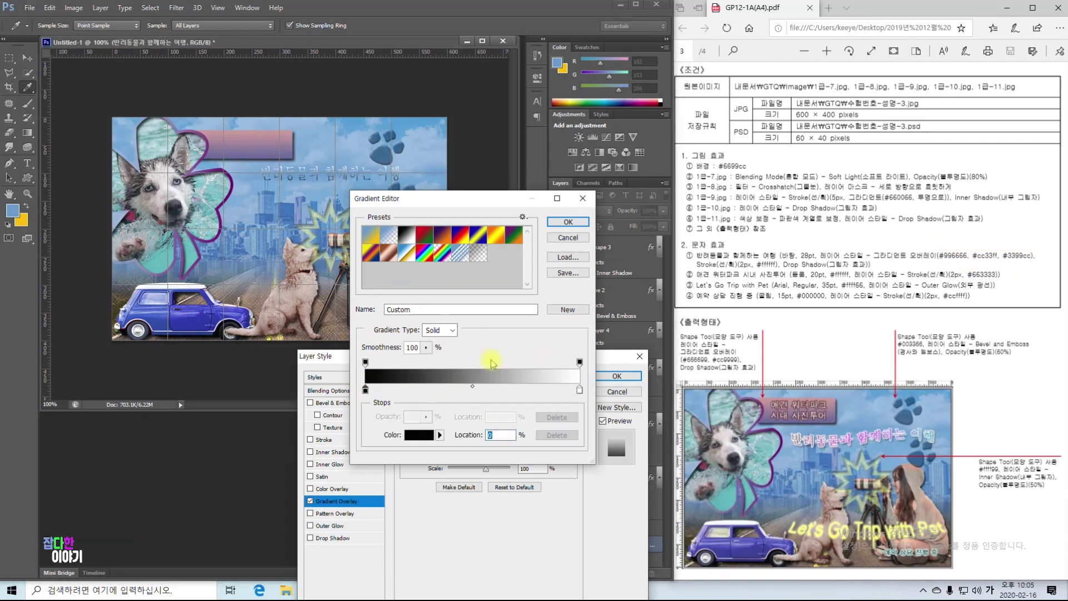
click(419, 435)
click(497, 459)
text(996666)
key(Return)
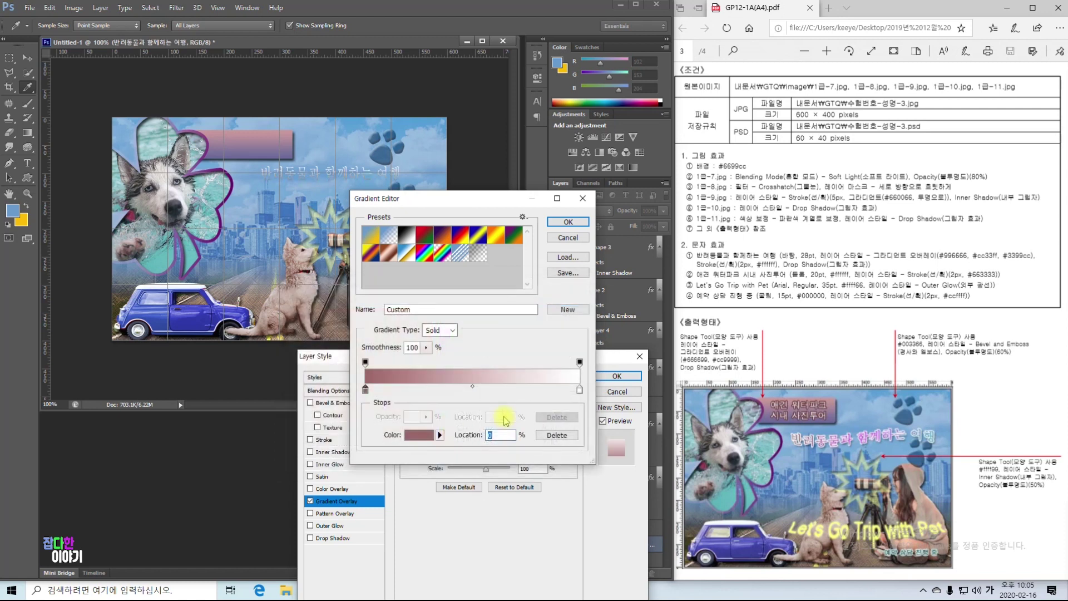
Step: Add a color stop near the middle of the gradient and set its color to #cc33ff
click(472, 387)
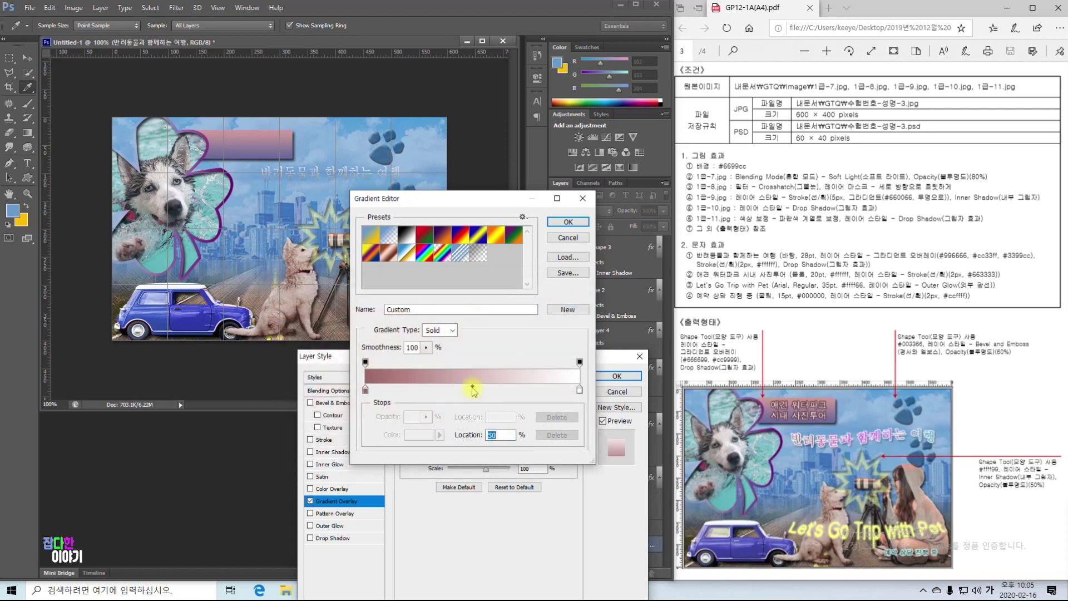
click(474, 390)
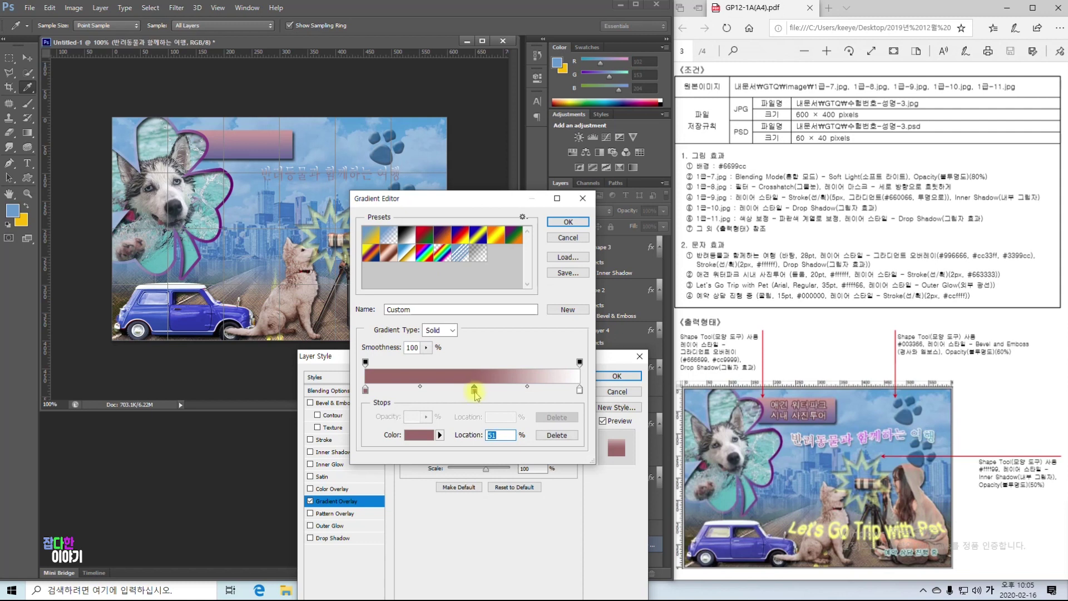
double_click(474, 391)
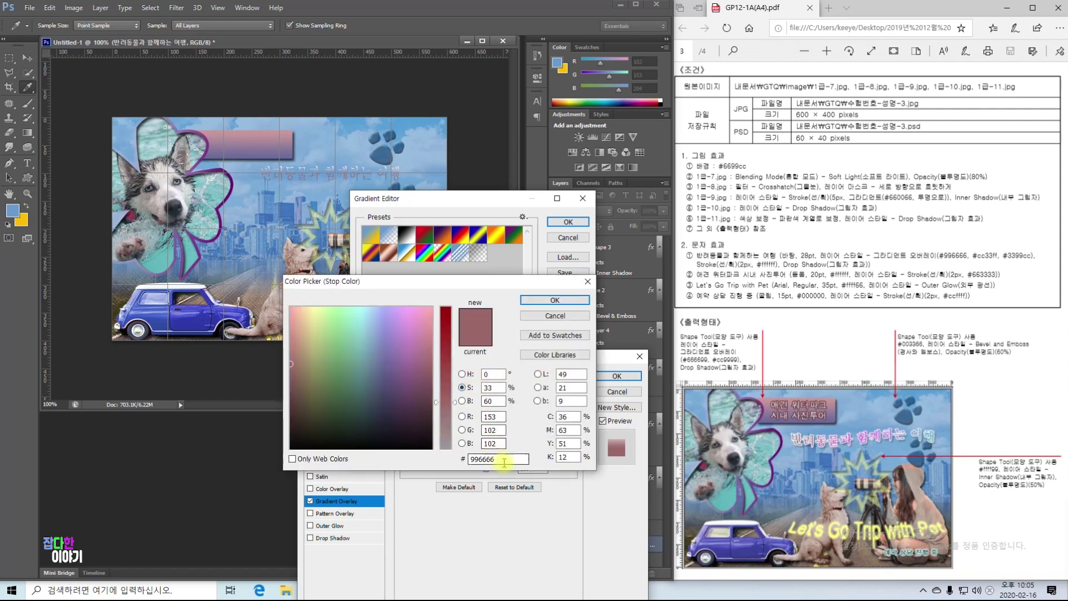
text(c)
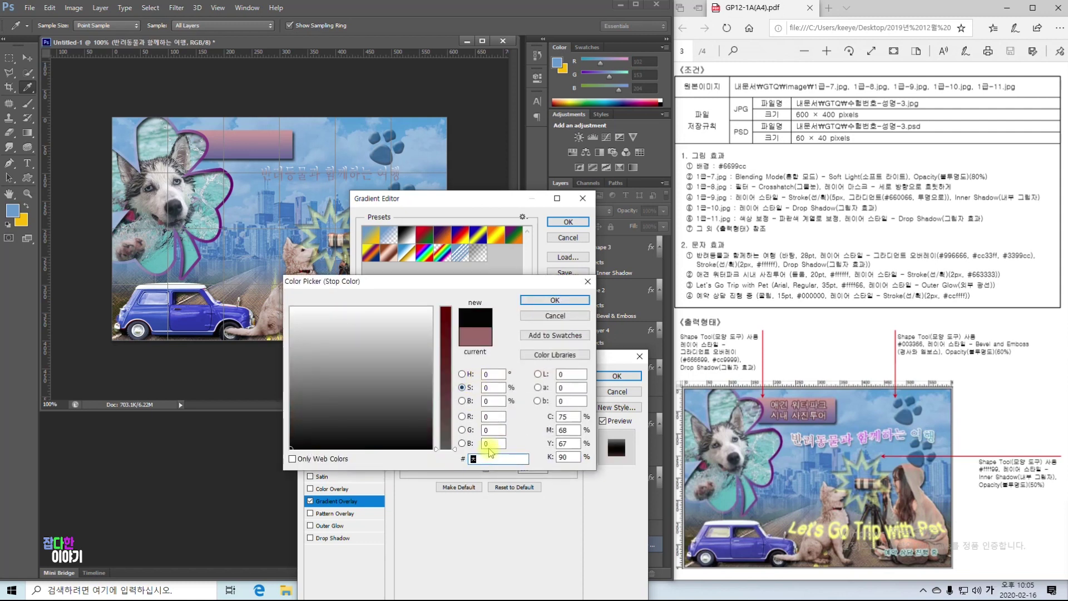
text(c33ff)
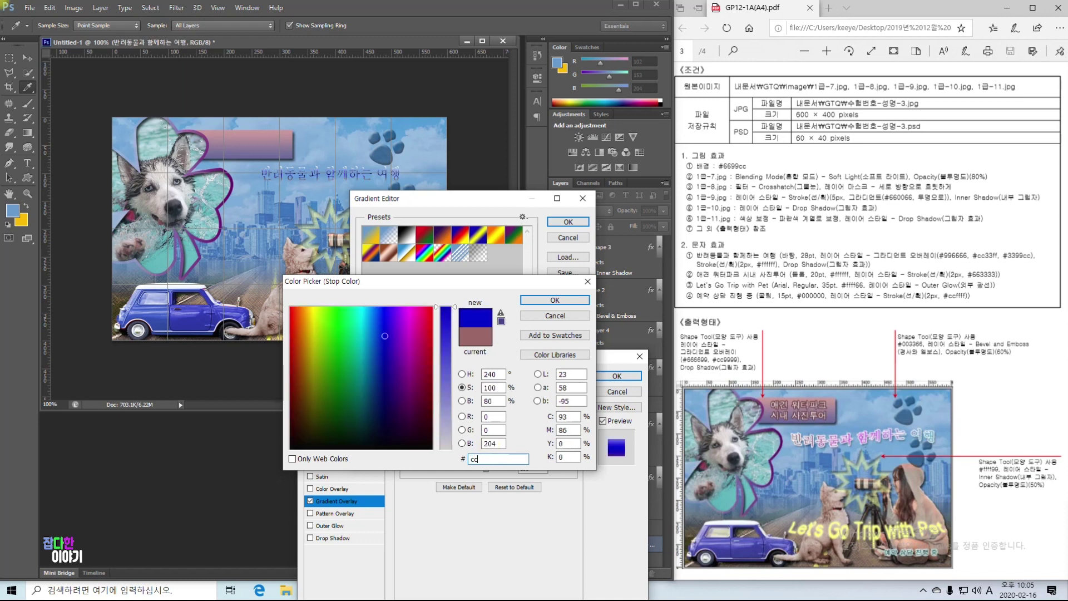
key(Return)
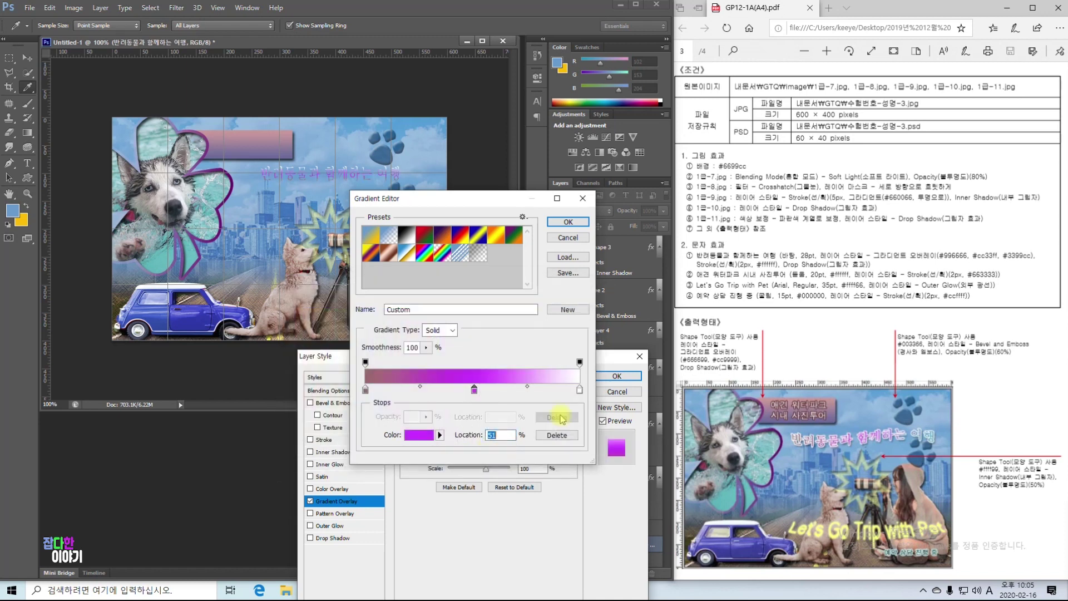
Step: Set the gradient's end color to #3399cc and turn the overlay's angle so the colors run horizontally across the text
double_click(580, 390)
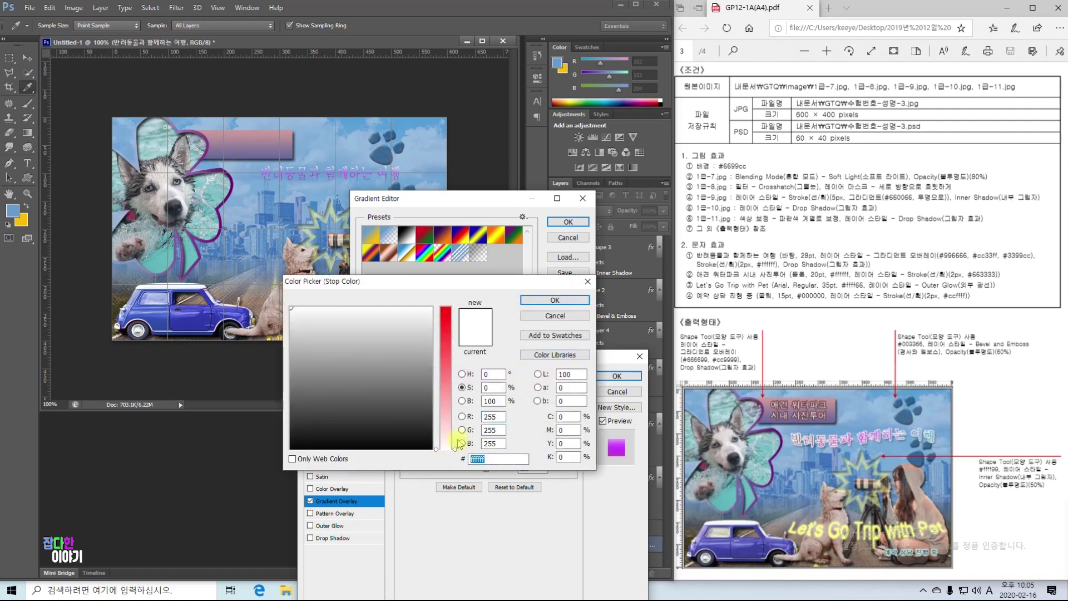
text(3399cc)
key(Return)
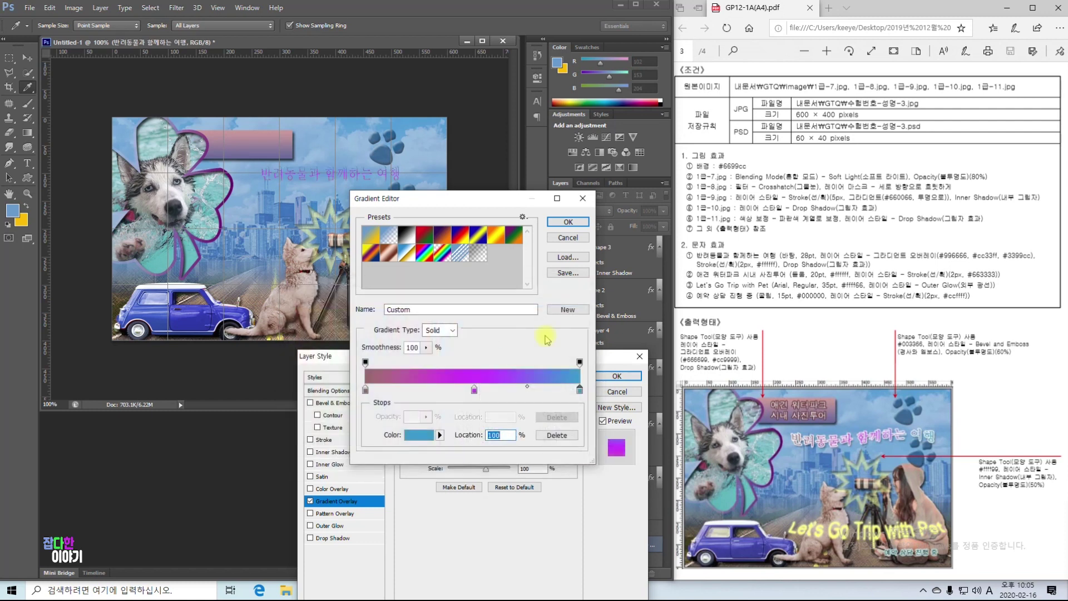
click(567, 222)
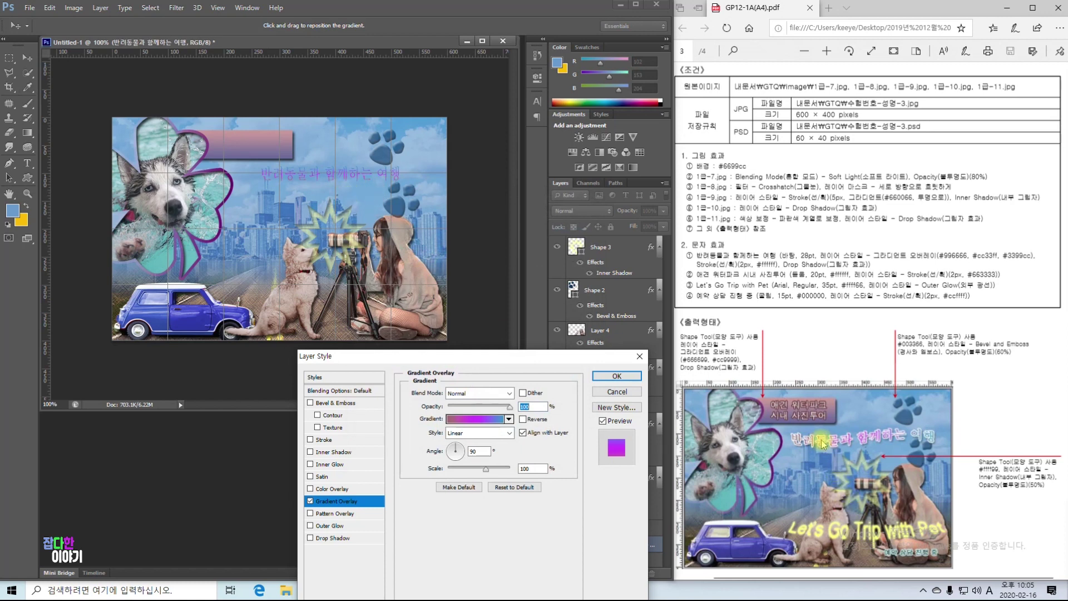
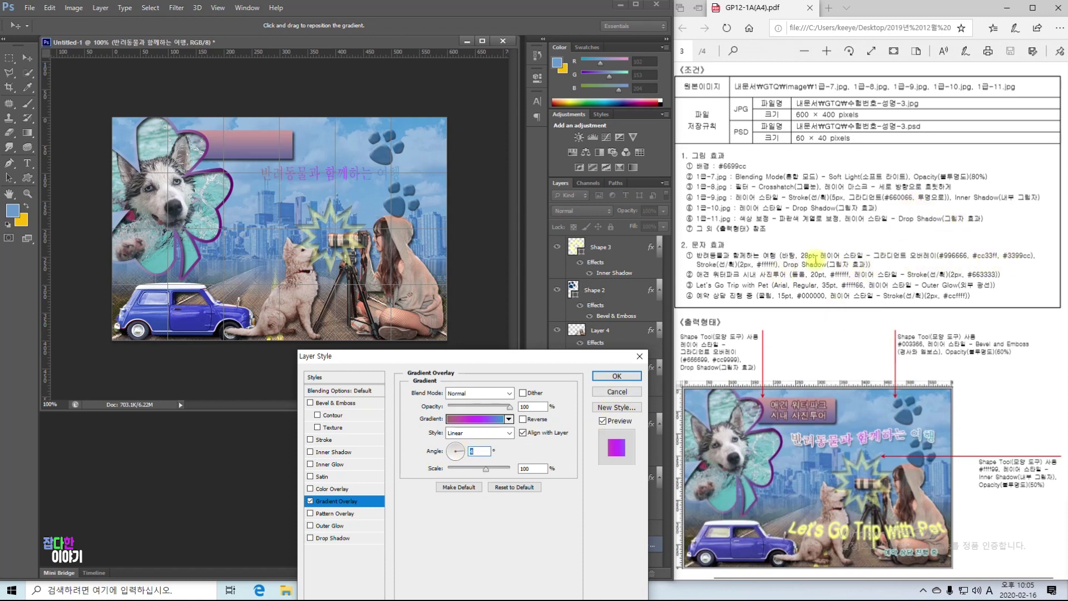
Step: Add a 2 px outside Stroke in #ffffff and a Drop Shadow to the "반려동물과 함께하는 여행" text
click(326, 439)
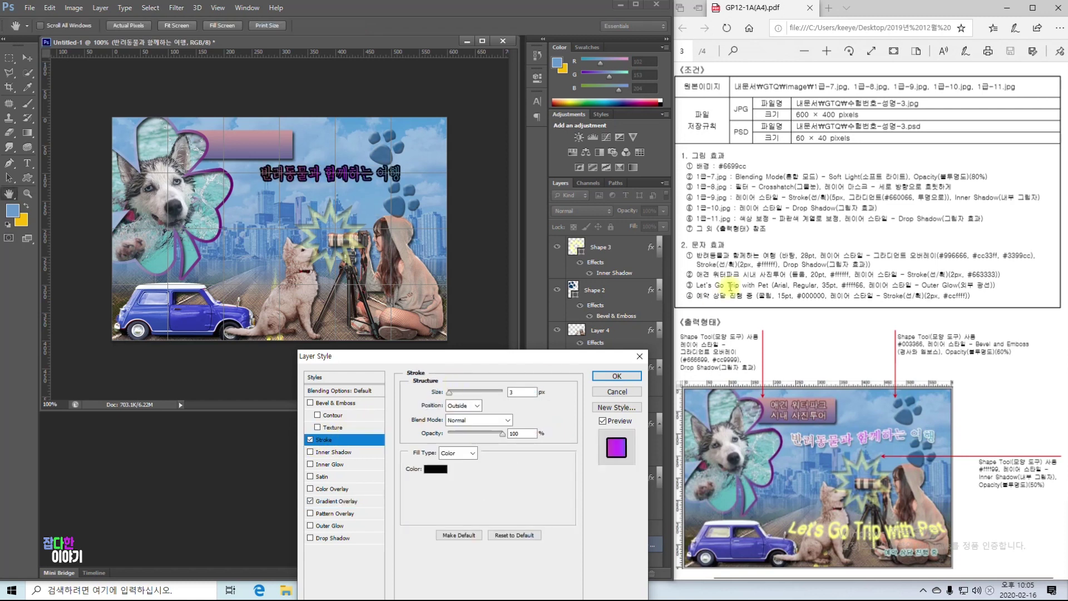
text(2)
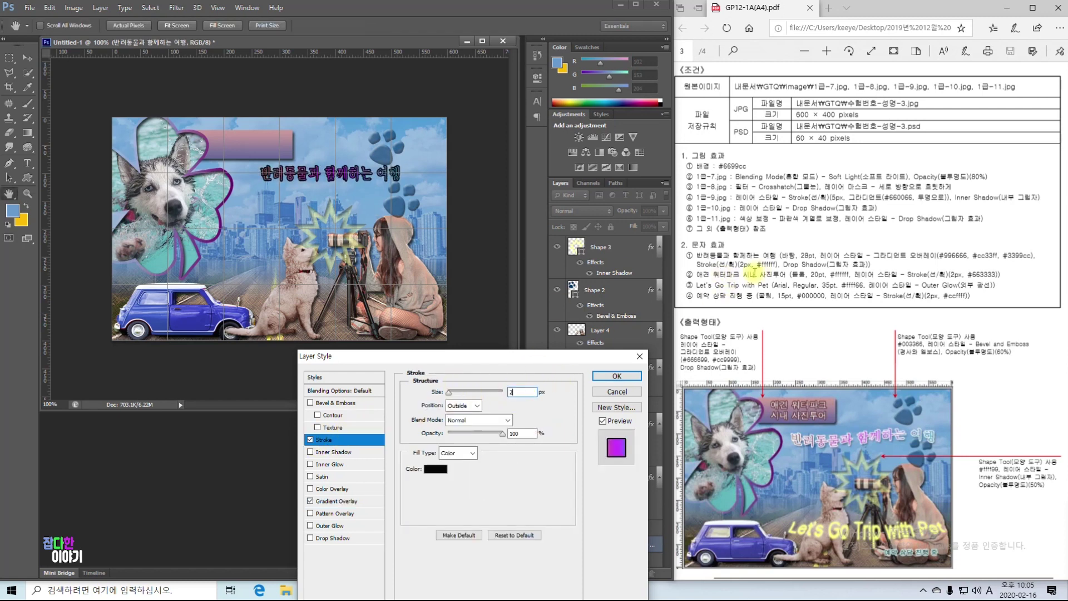
click(436, 469)
click(291, 308)
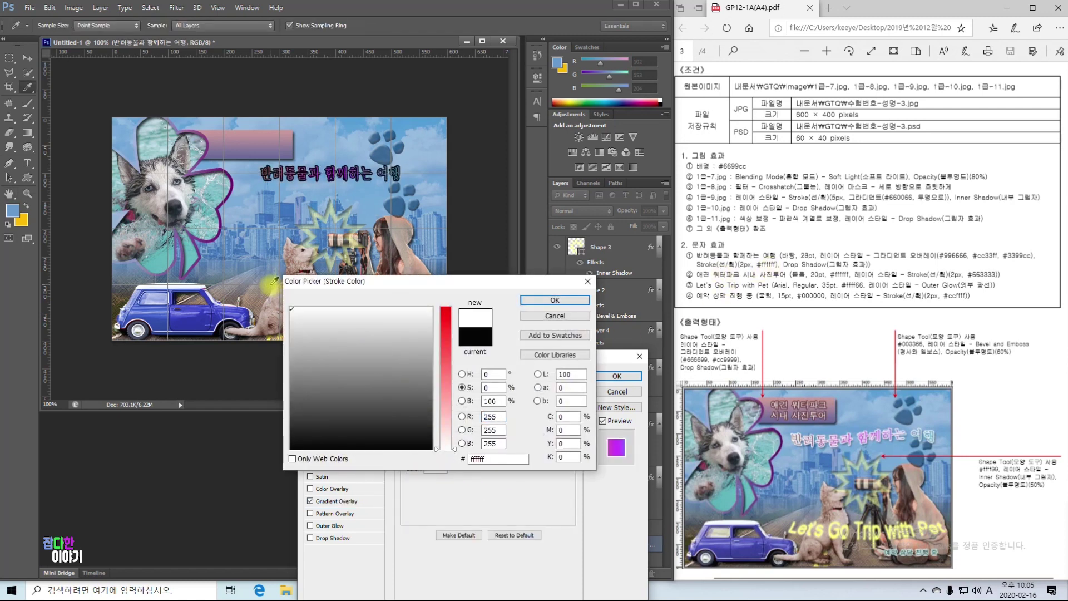
click(549, 299)
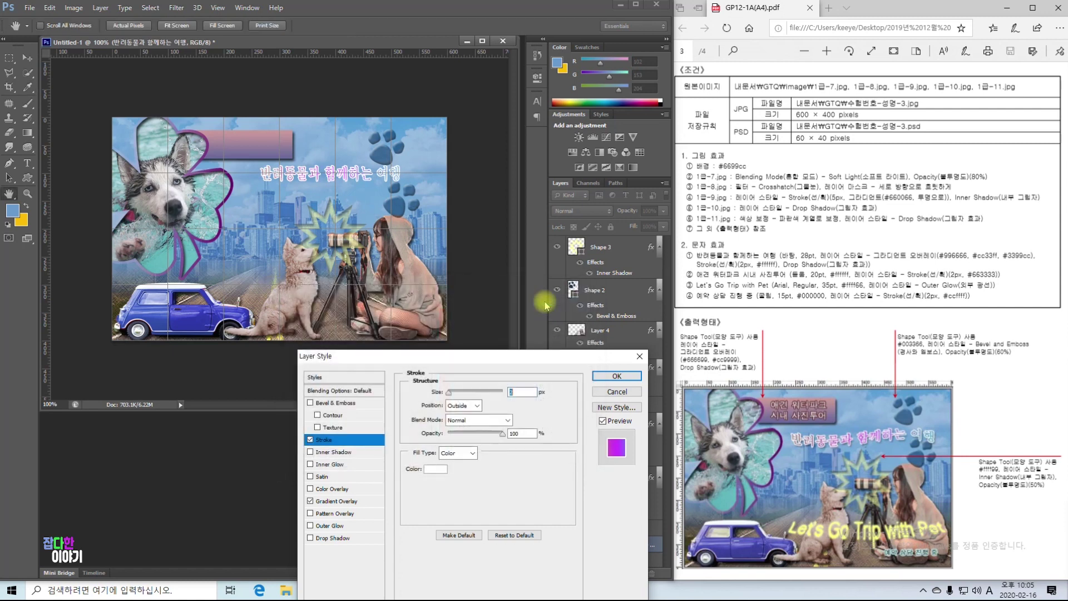
click(327, 538)
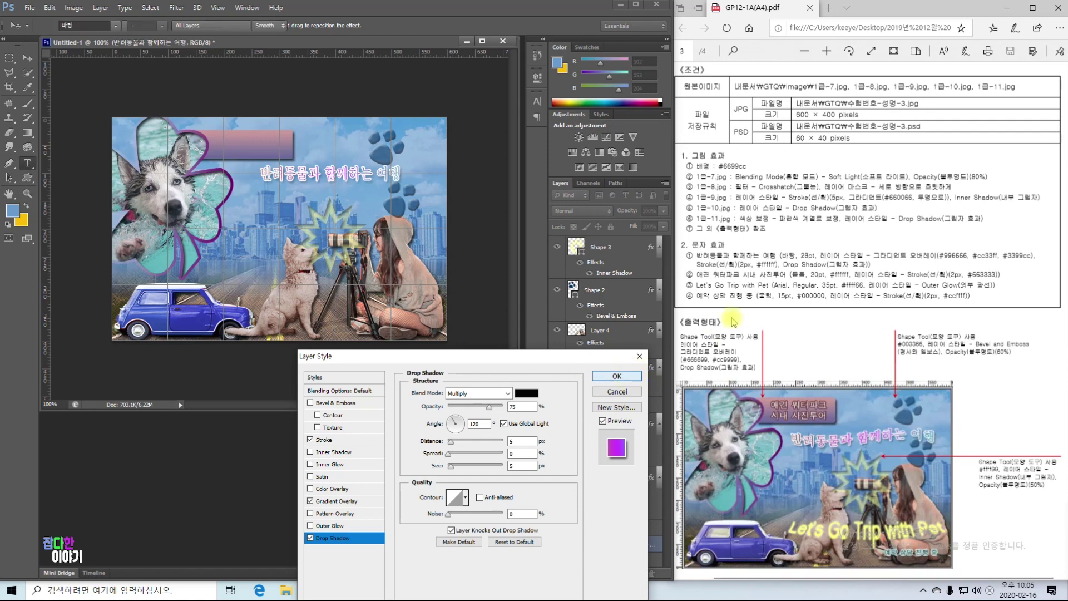
key(Return)
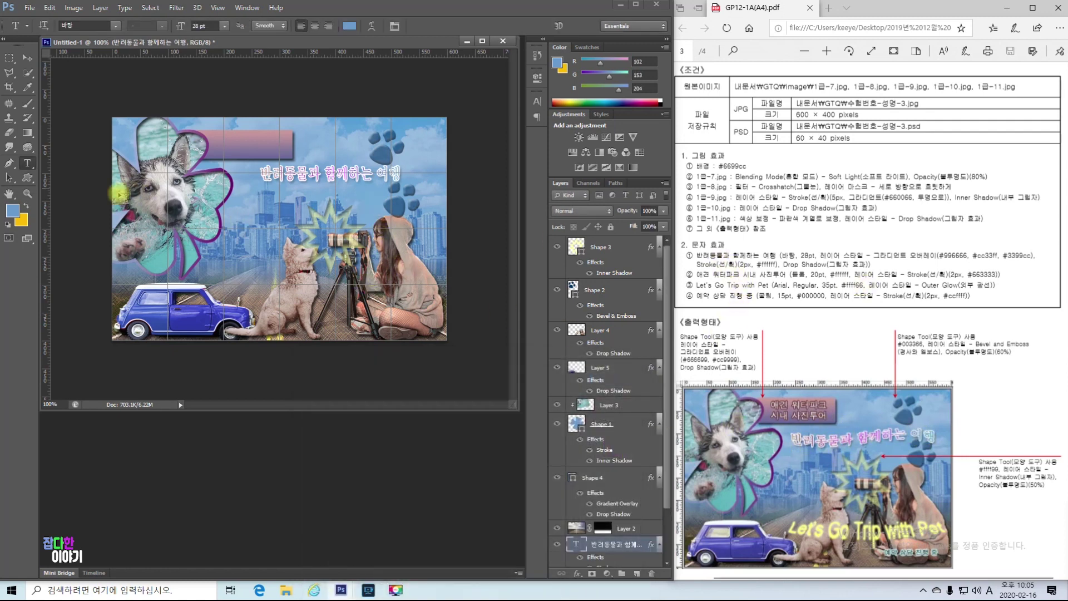
Step: Warp the text "반려동물과 함께하는 여행" with the horizontal Flag style at a bend of about +44%
click(329, 170)
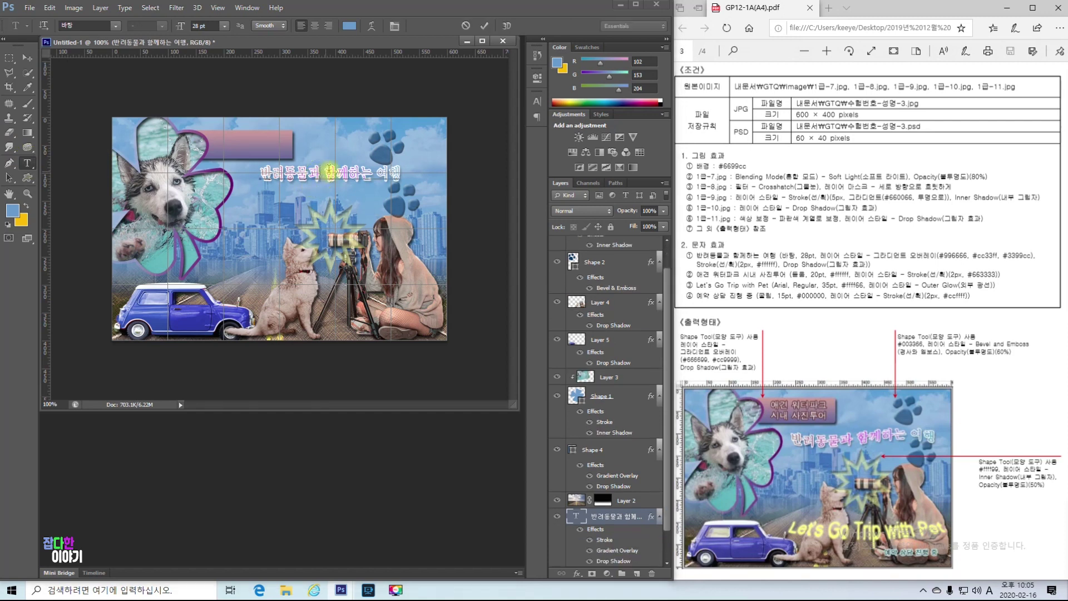
click(371, 26)
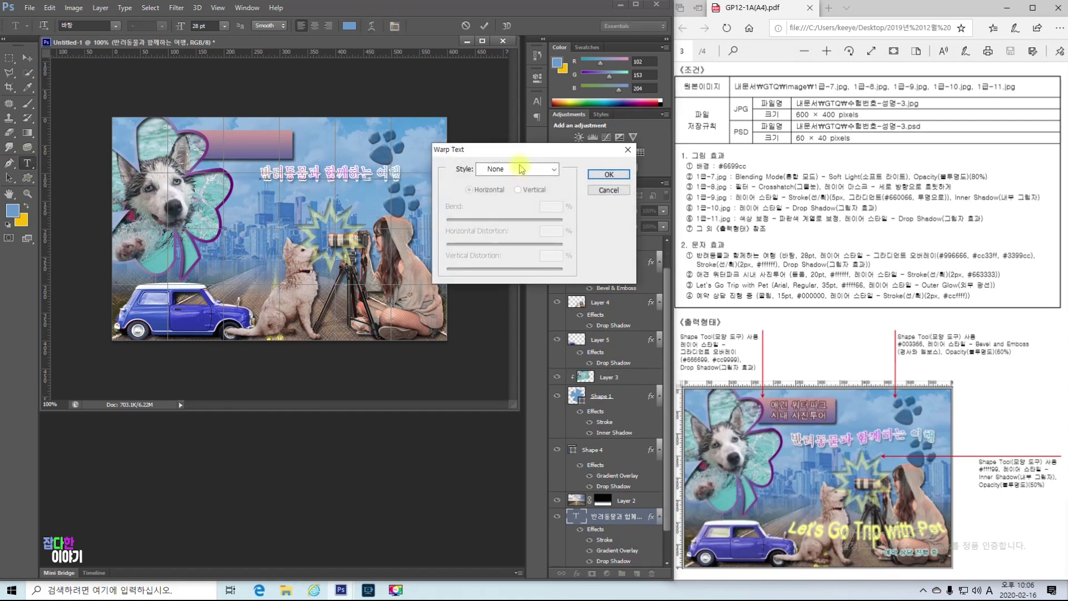
click(521, 170)
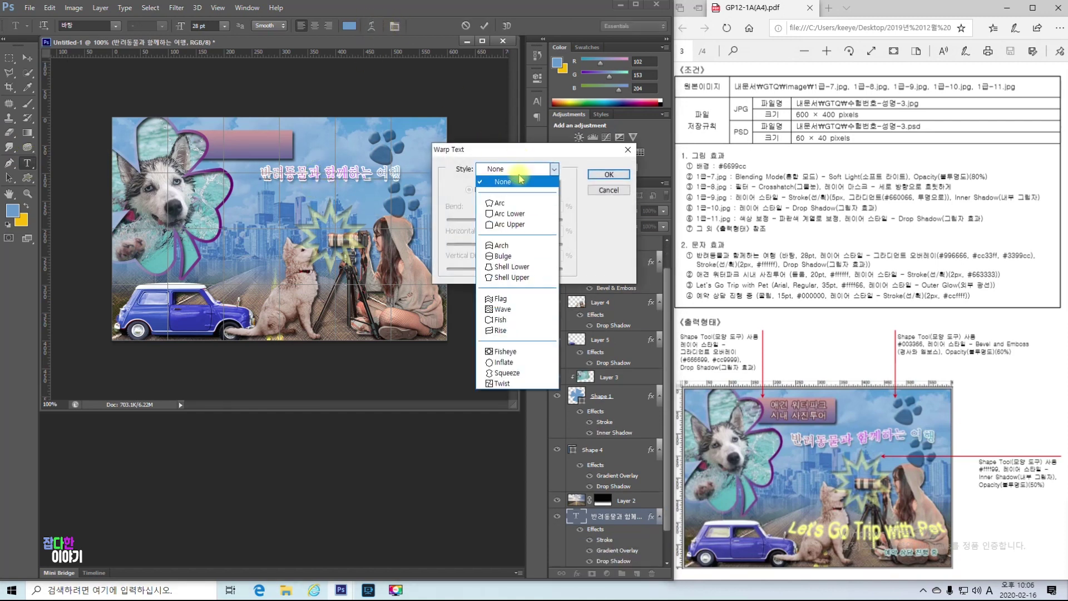
click(521, 300)
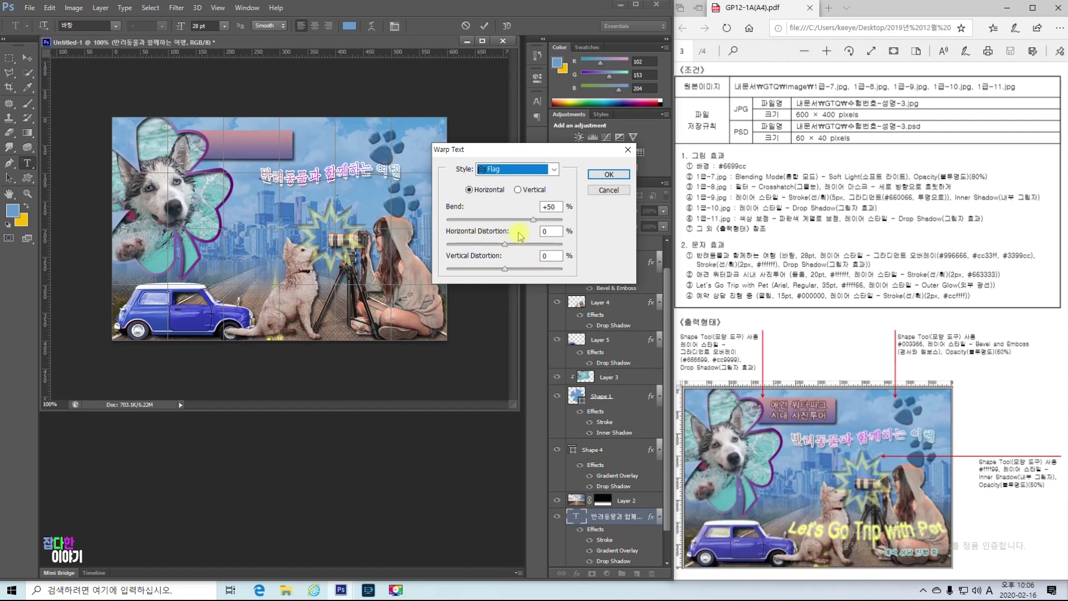
drag(534, 221, 531, 223)
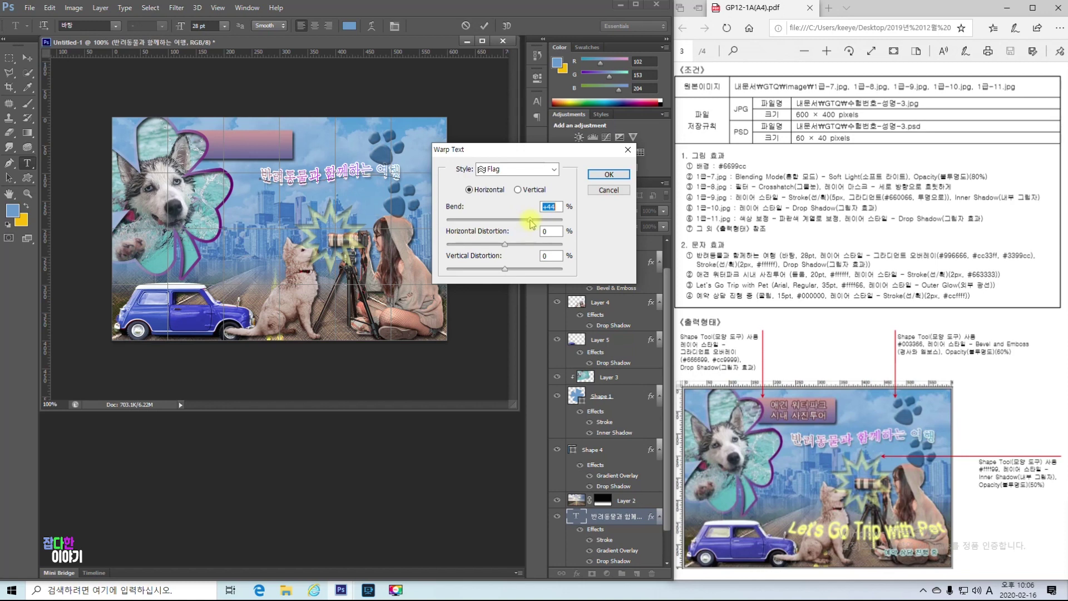
click(608, 174)
Step: Shift the warped text slightly down and place its layer directly above Shape 2
click(27, 57)
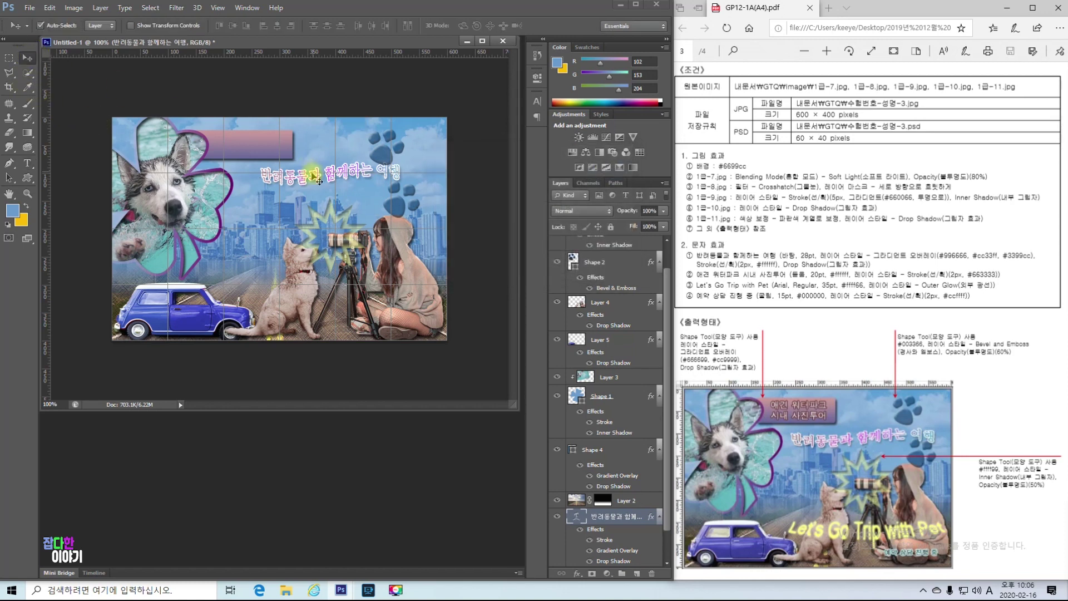
drag(315, 177, 316, 184)
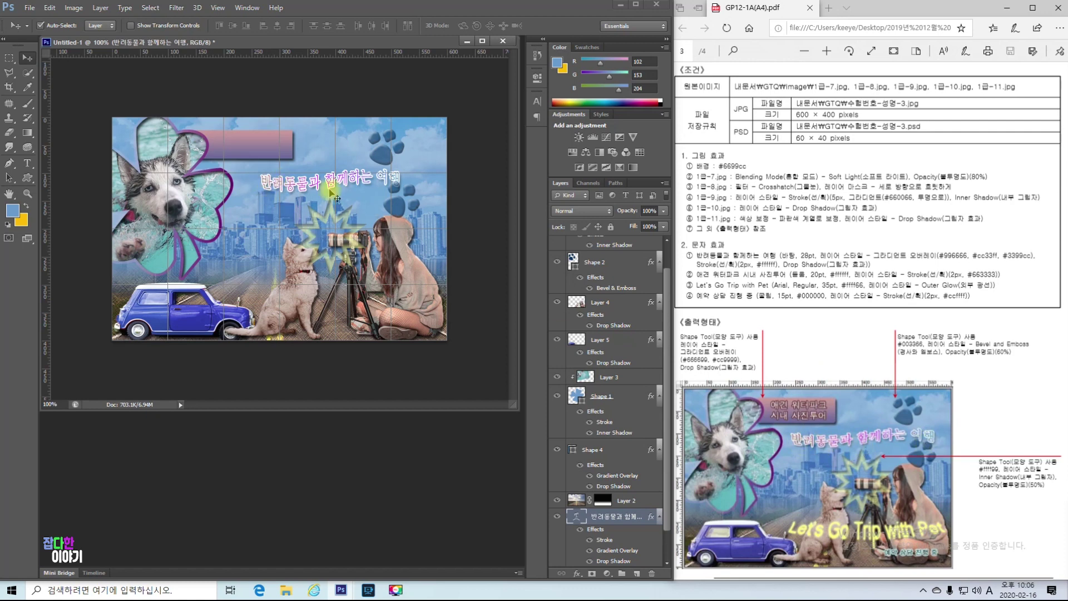
click(28, 163)
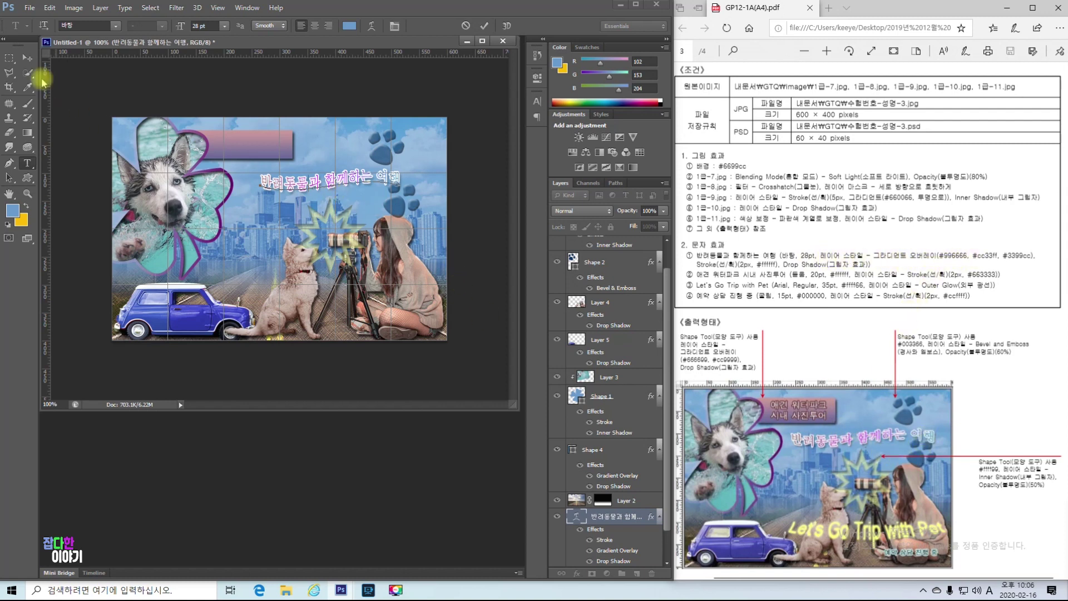
click(27, 58)
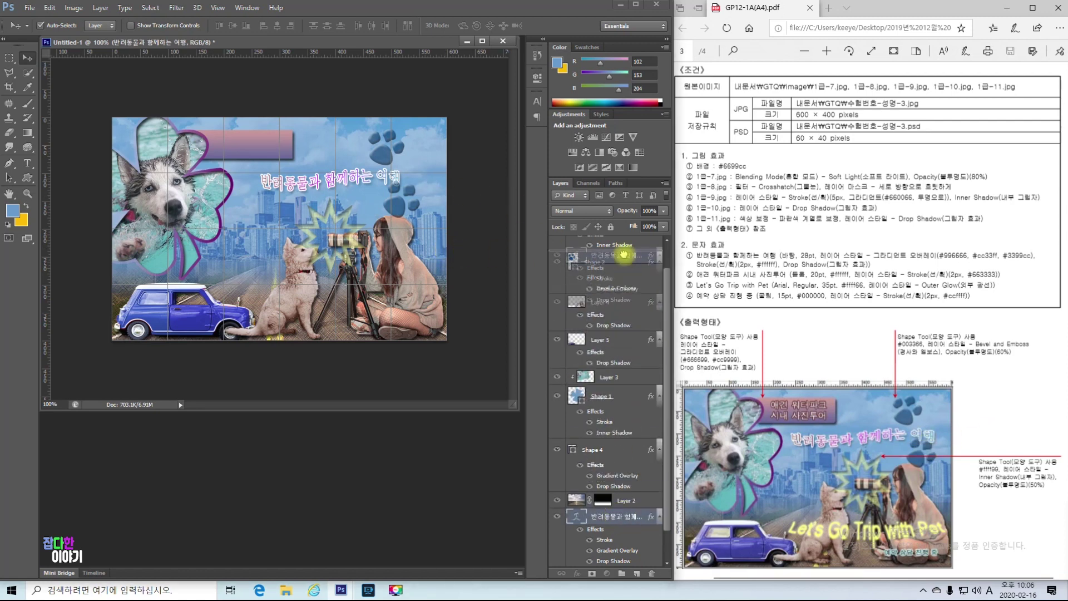
drag(596, 249, 596, 250)
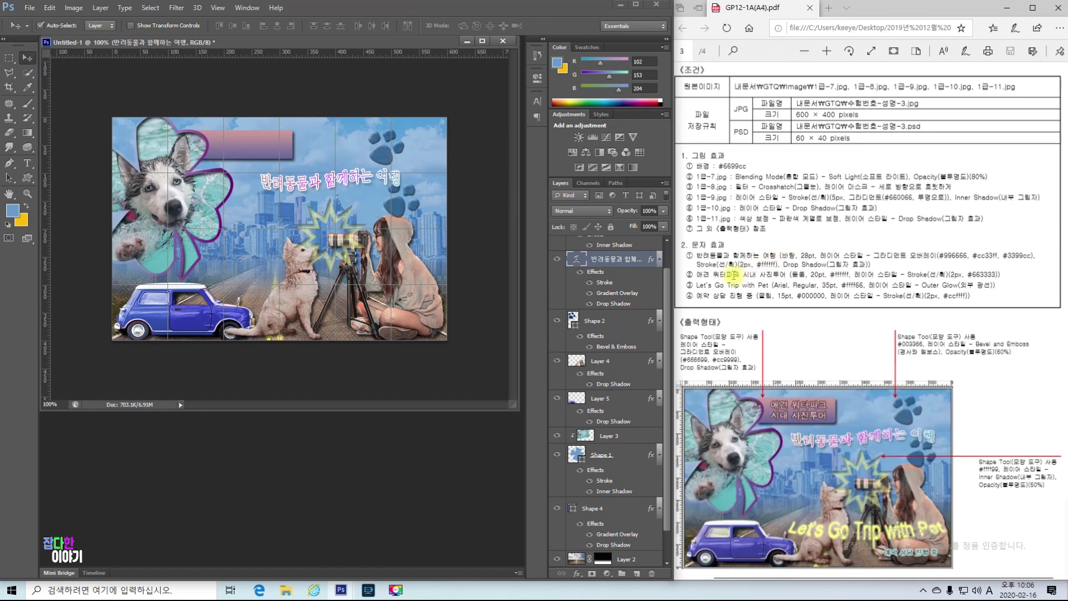
Step: Add the two-line text "애견 워터파크 / 시내 사진투어" above the car and reduce its line spacing
click(26, 163)
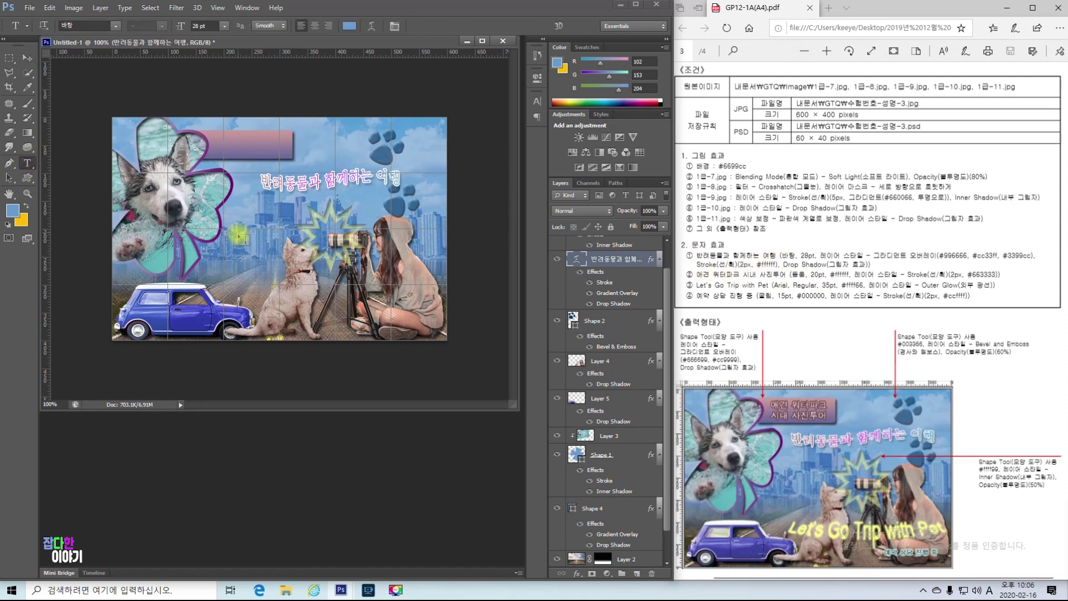
click(241, 256)
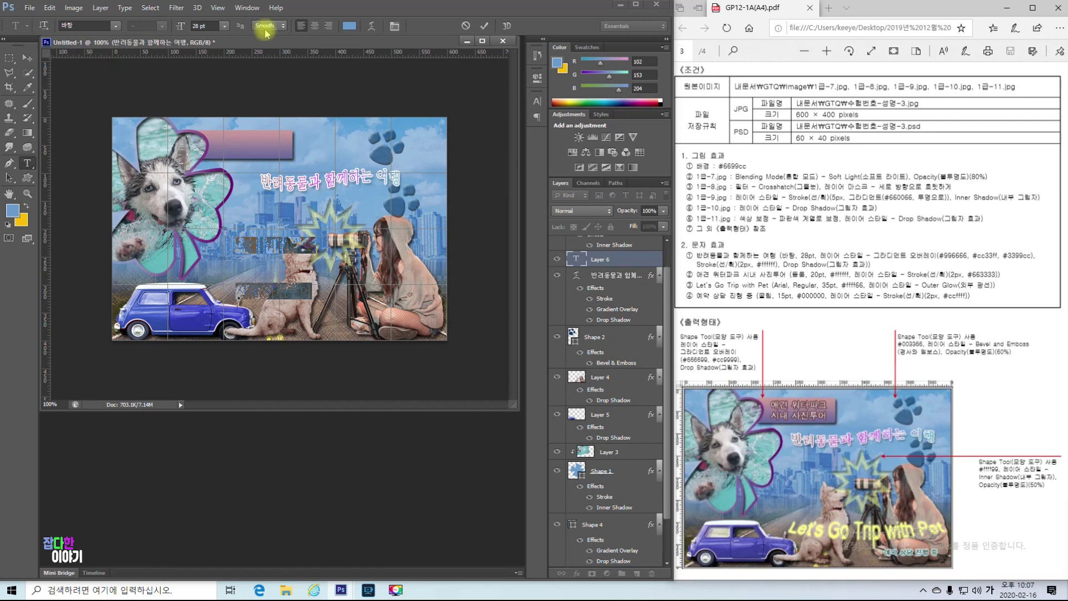
click(395, 26)
click(511, 124)
click(503, 133)
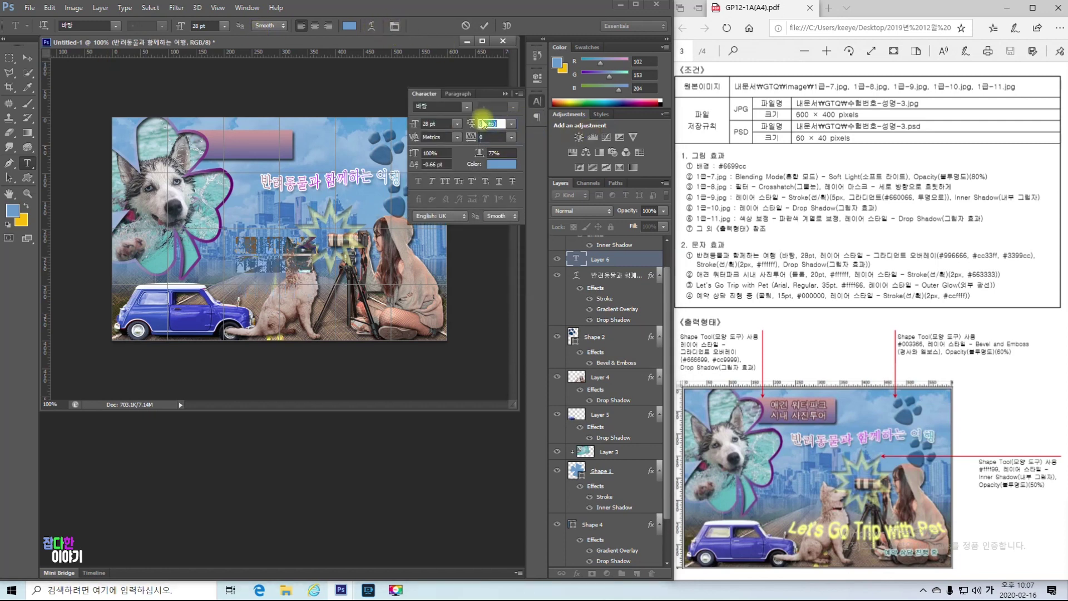
click(505, 94)
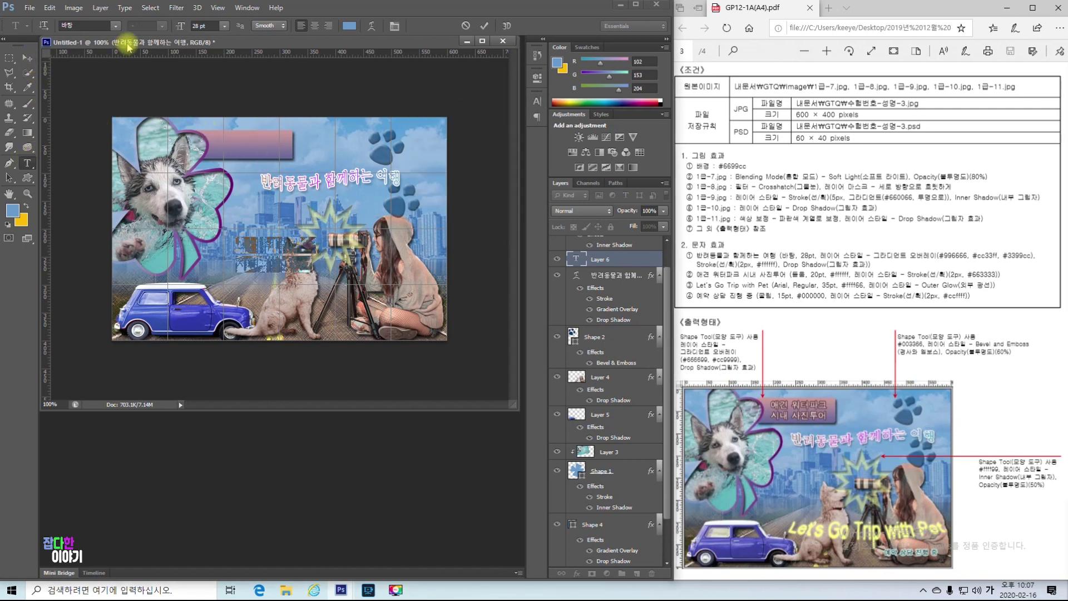
Step: Set the "애견 워터파크 / 시내 사진투어" text to the 돋움 font at 20 pt
click(114, 26)
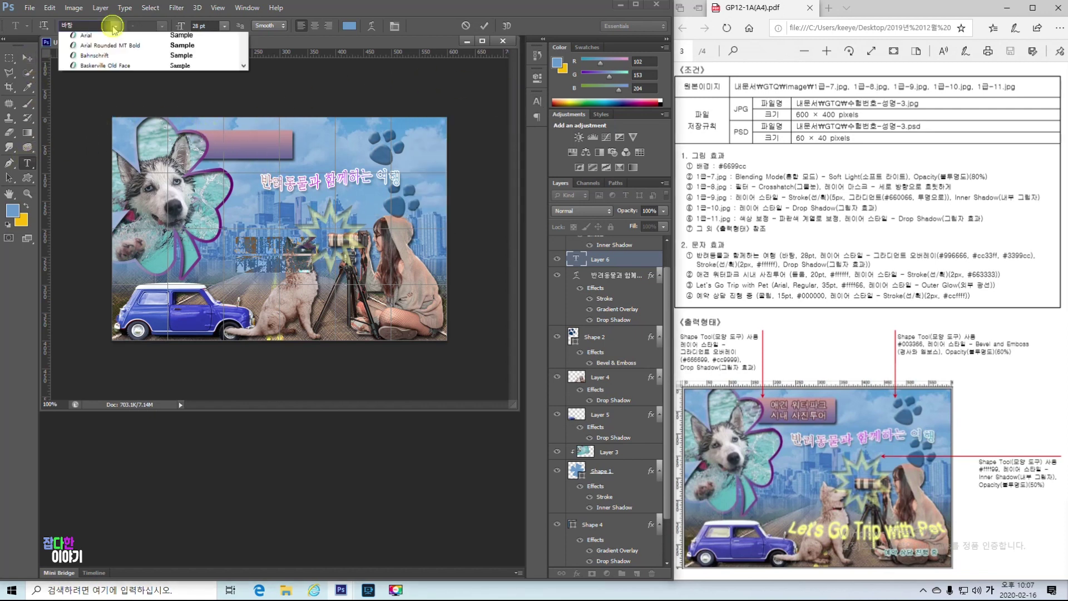
scroll(130, 135, up, 2)
scroll(131, 135, up, 1)
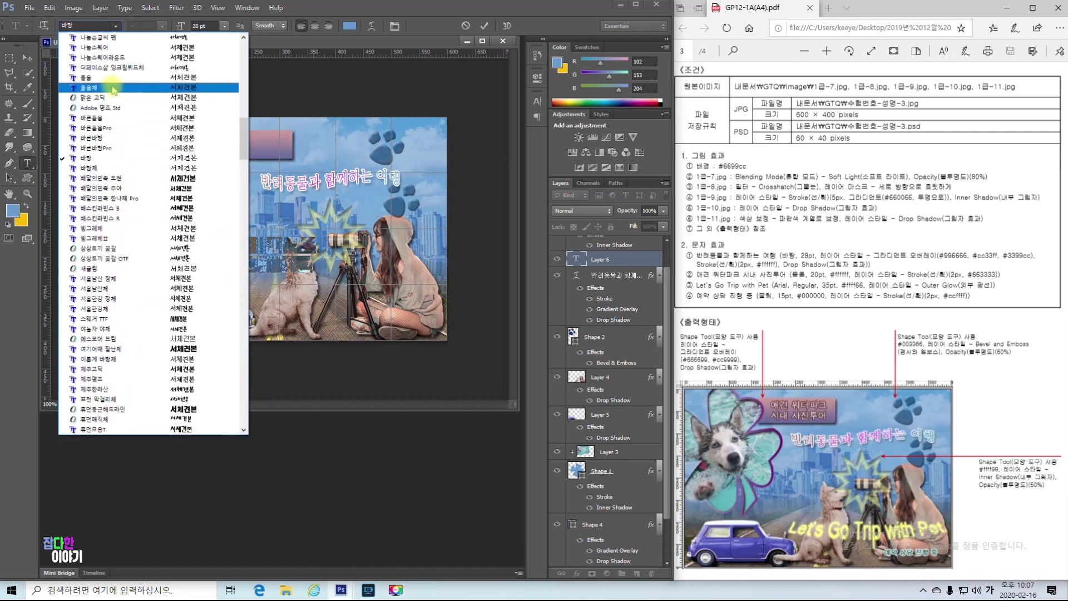
click(124, 78)
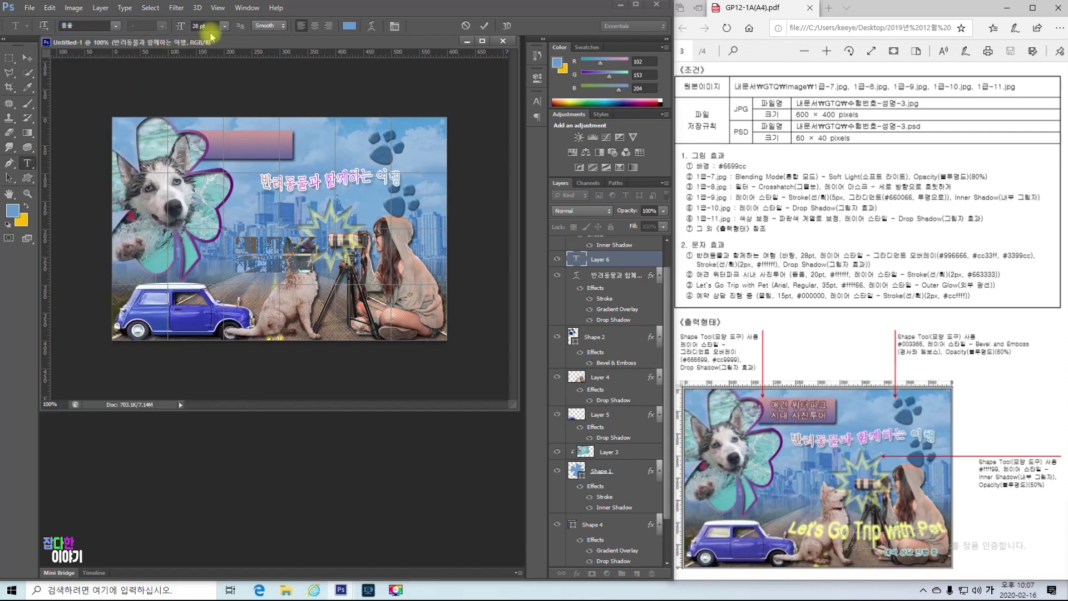
double_click(206, 25)
text(20)
key(Return)
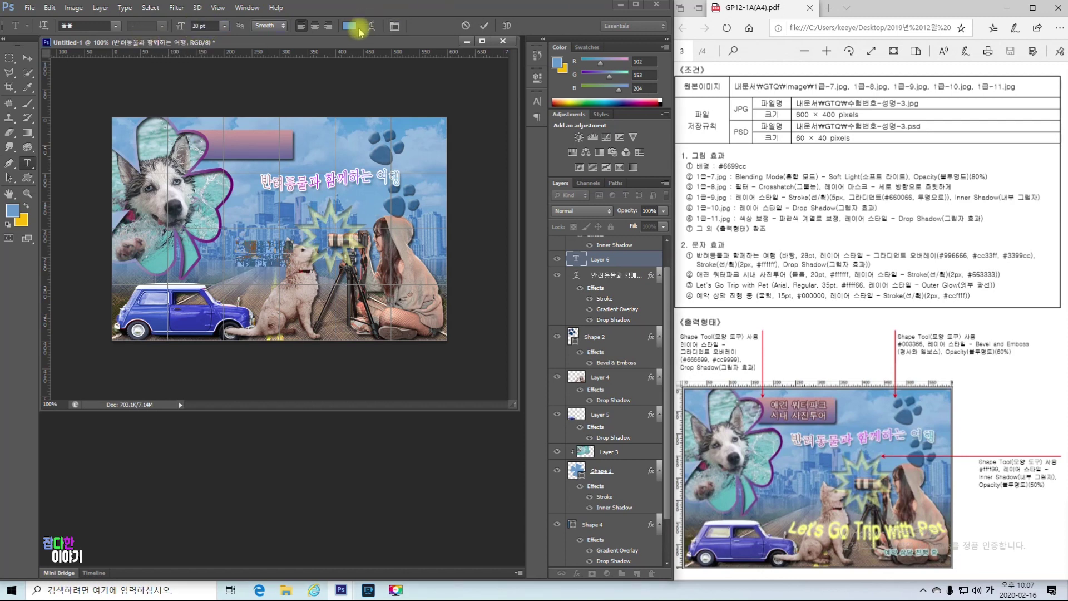
Step: Set the color of the "애견 워터파크 / 시내 사진투어" text to #ffffff and commit the text
click(350, 26)
double_click(473, 461)
text(000000)
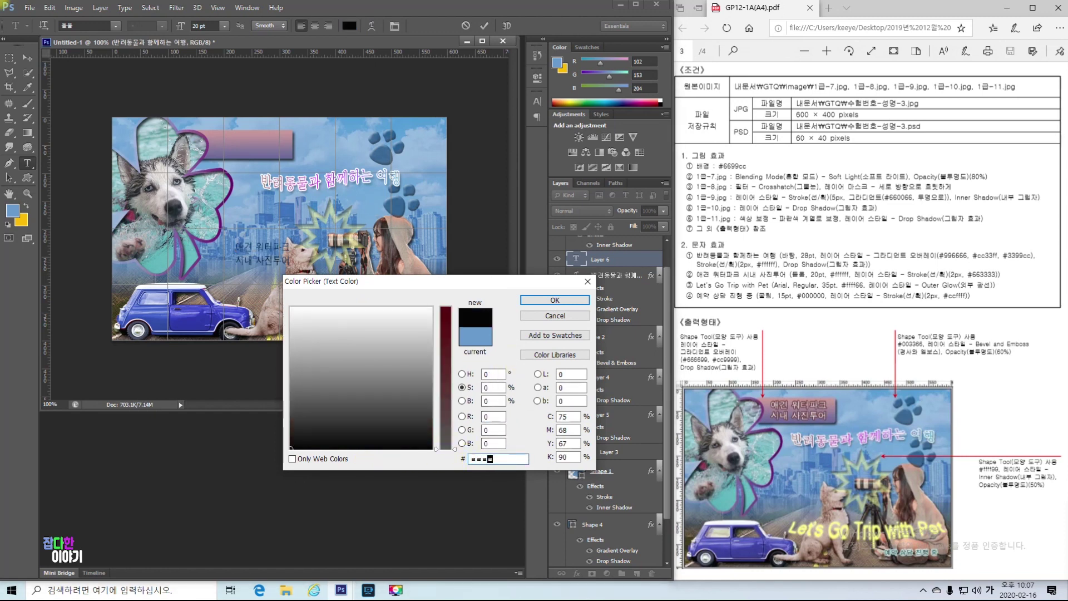
text(ffffff)
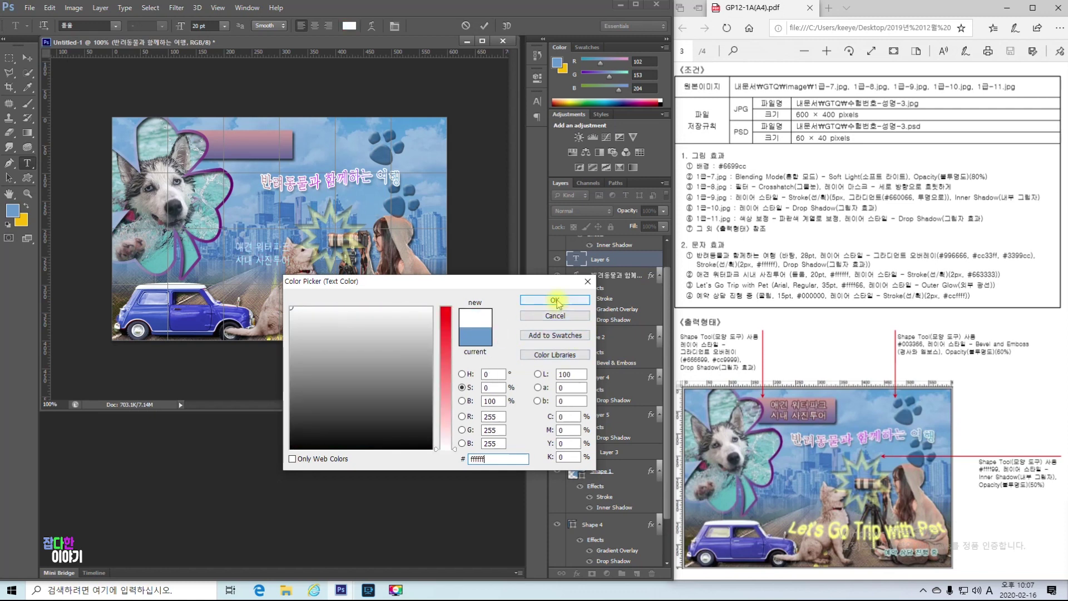
click(556, 302)
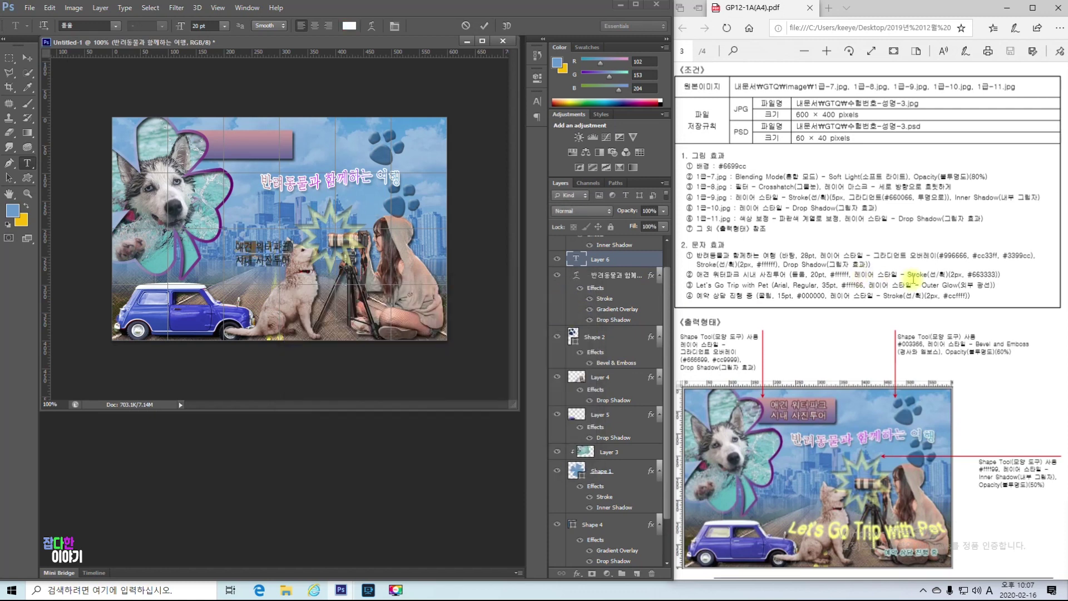
click(612, 275)
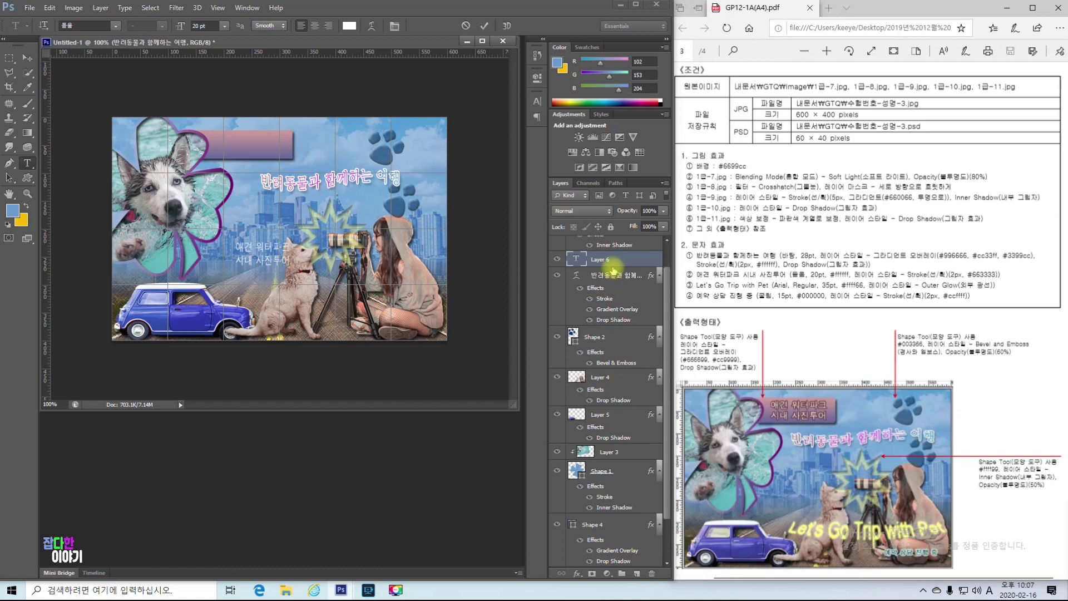
click(611, 260)
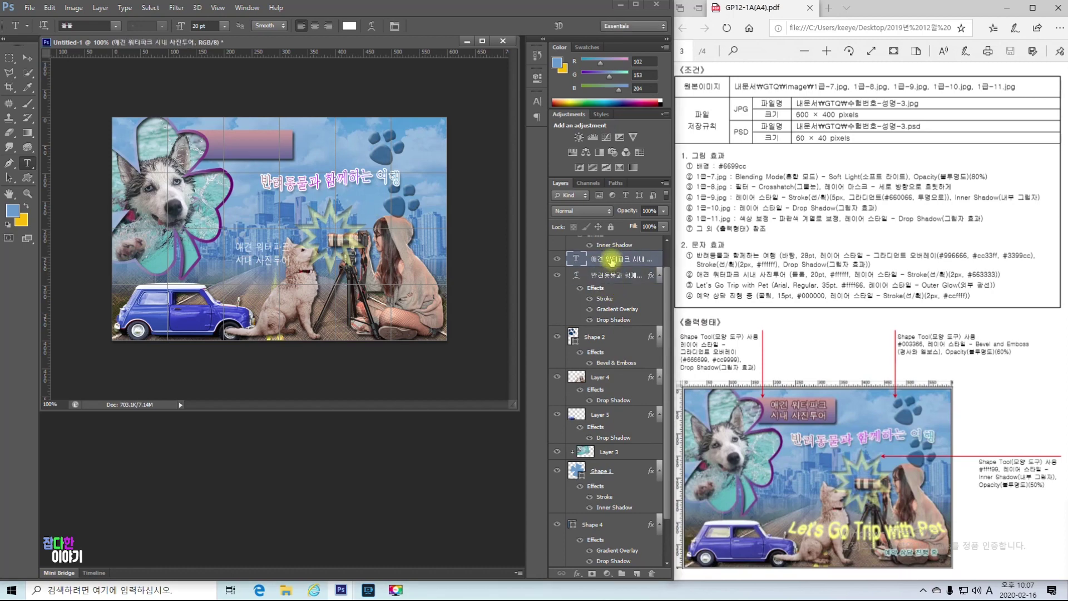
Step: Add a 2 px outside Stroke in #663333 to the "애견 워터파크 / 시내 사진투어" text layer
right_click(612, 263)
click(648, 143)
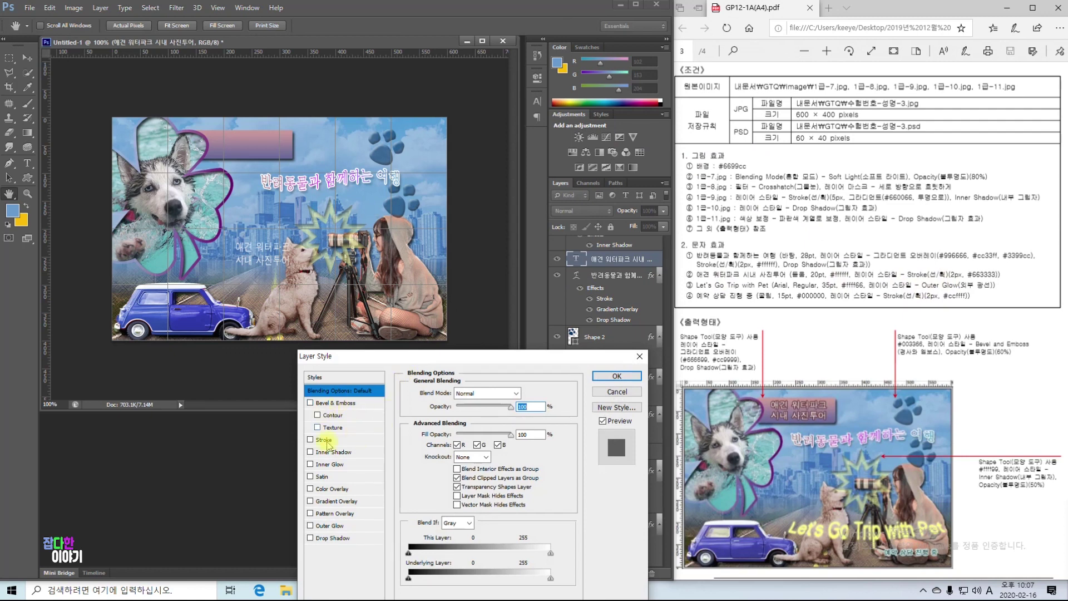
click(323, 440)
double_click(520, 392)
text(2)
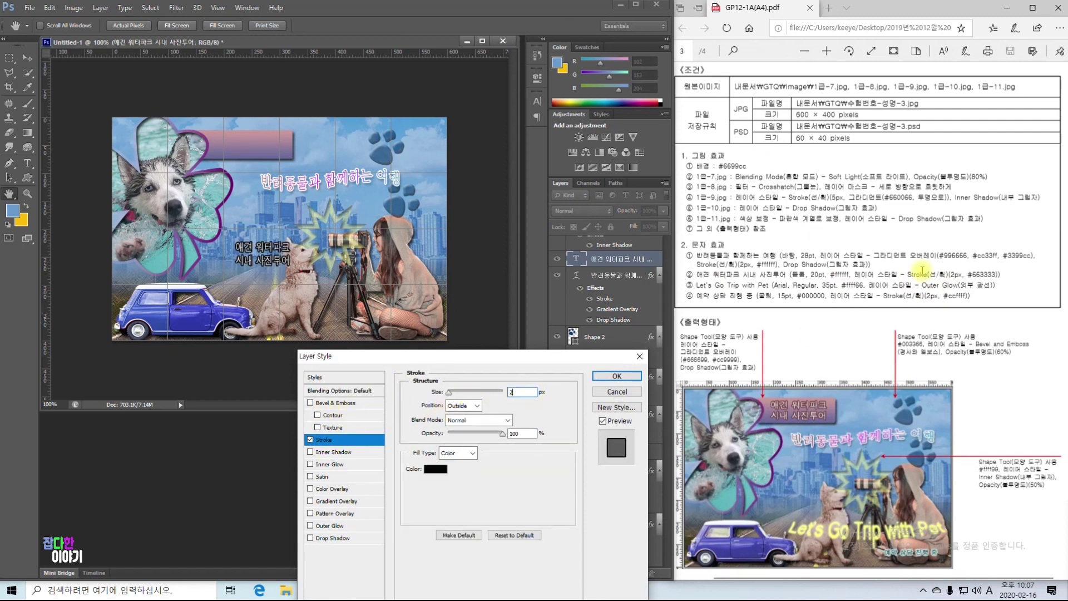
click(435, 469)
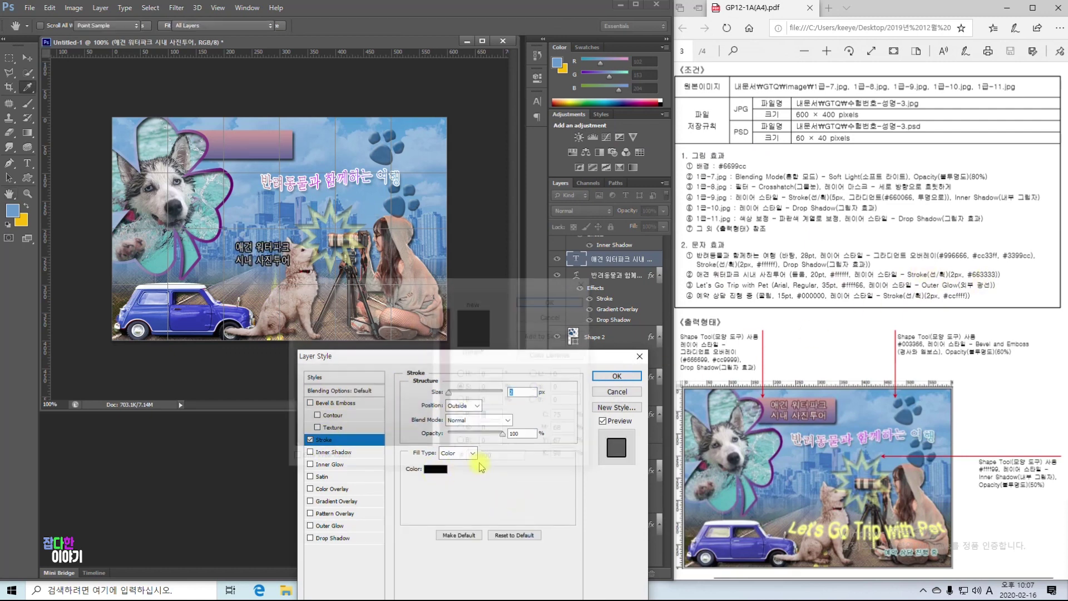
text(663333)
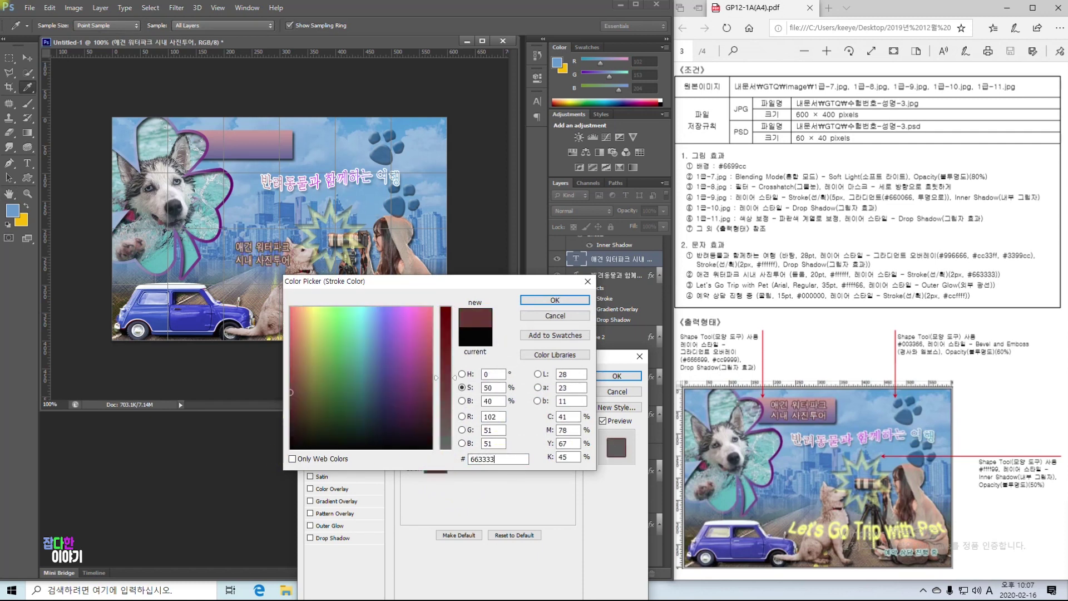
key(Return)
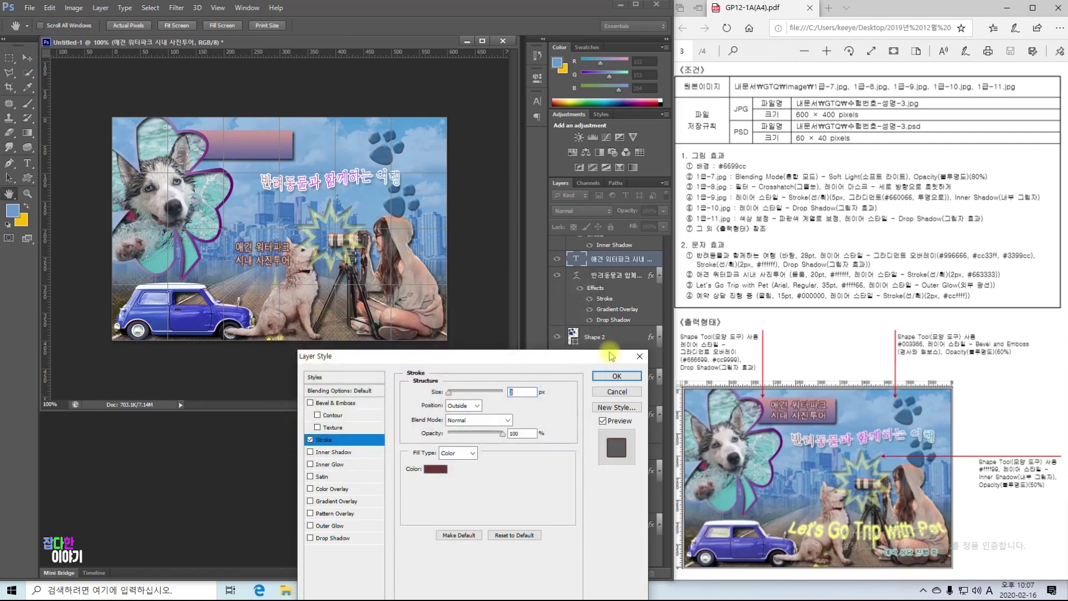
click(617, 376)
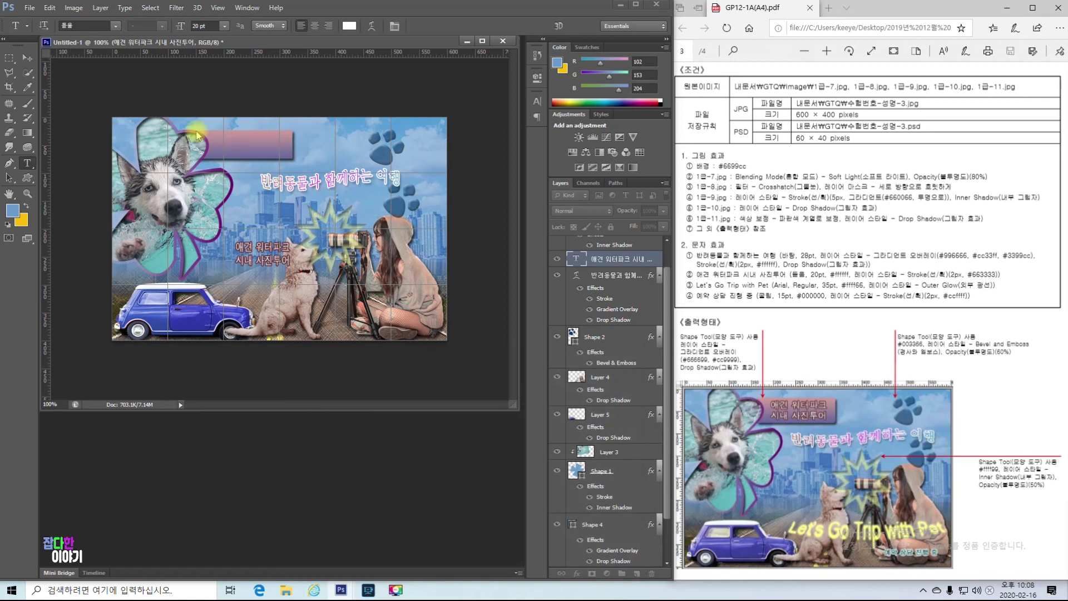
Step: Move the "애견 워터파크 / 시내 사진투어" text onto the pink gradient rectangle and nudge it slightly upward
drag(262, 249, 252, 143)
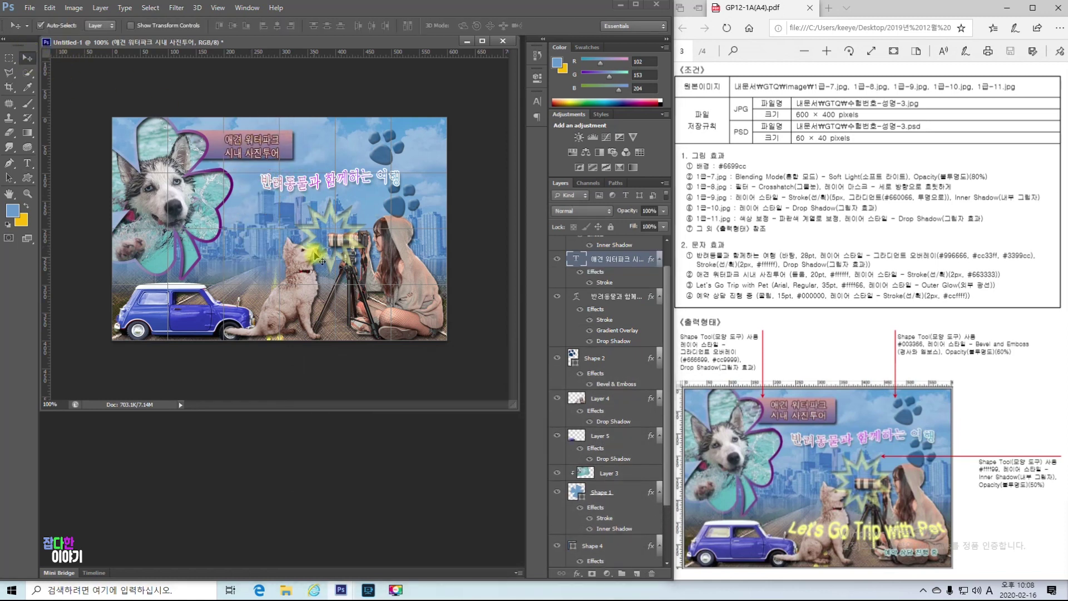
key(Up)
key(Up)
key(Up)
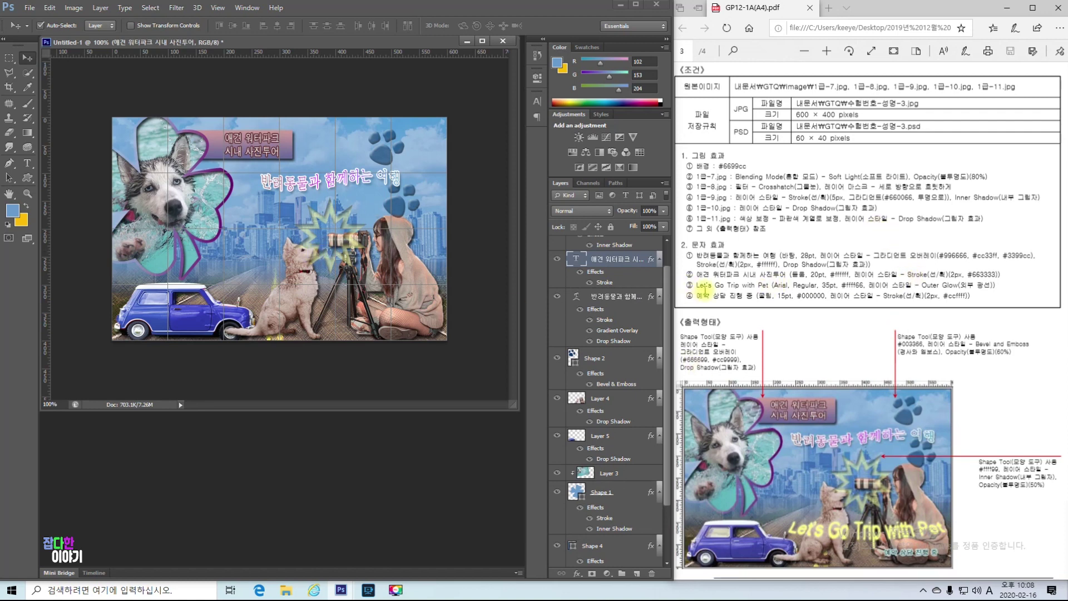
Step: Add the text "Let's Go Trip with Pet" over the middle of the image and set it in Arial Regular
click(26, 163)
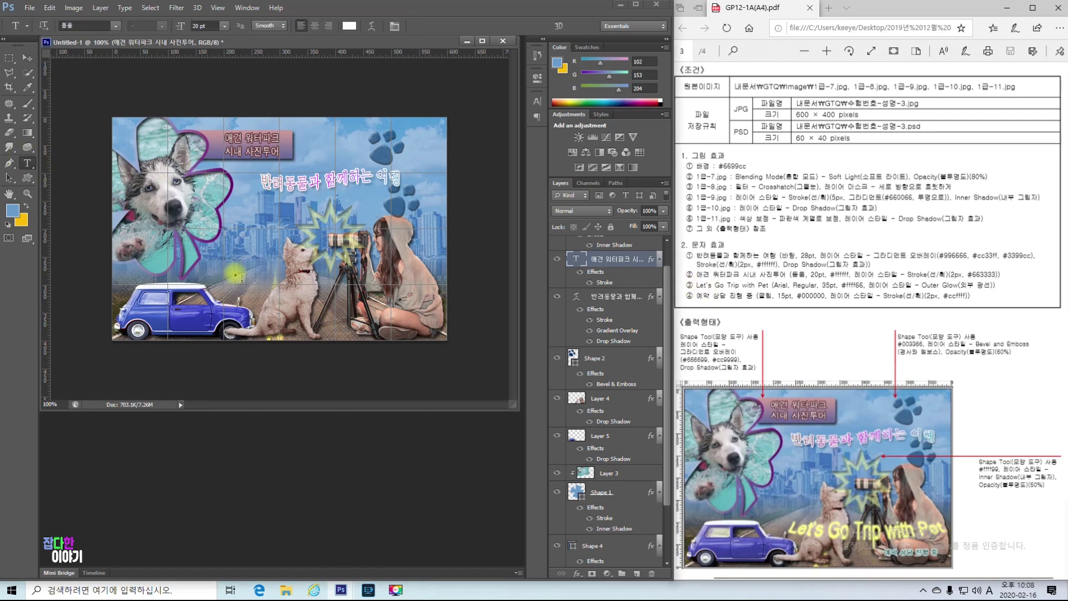
click(281, 293)
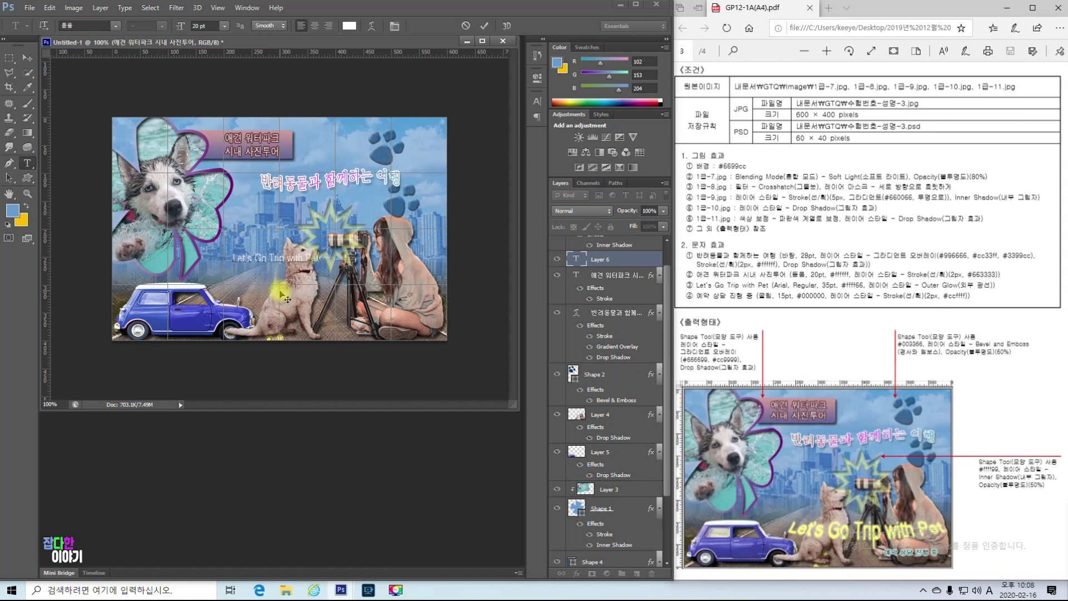
key(ctrl+a)
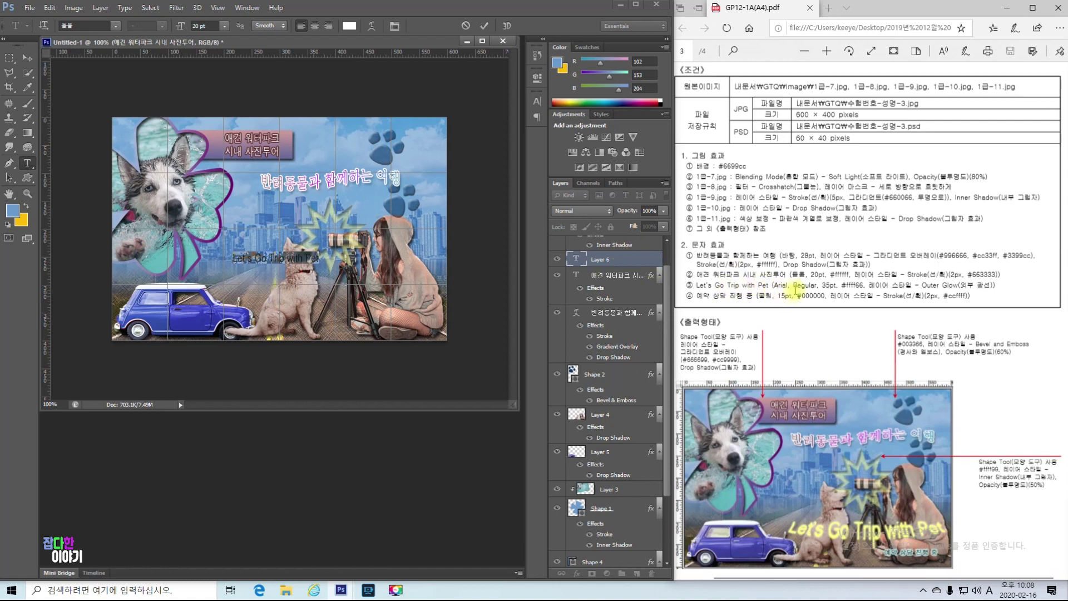
click(115, 26)
scroll(170, 218, down, 1)
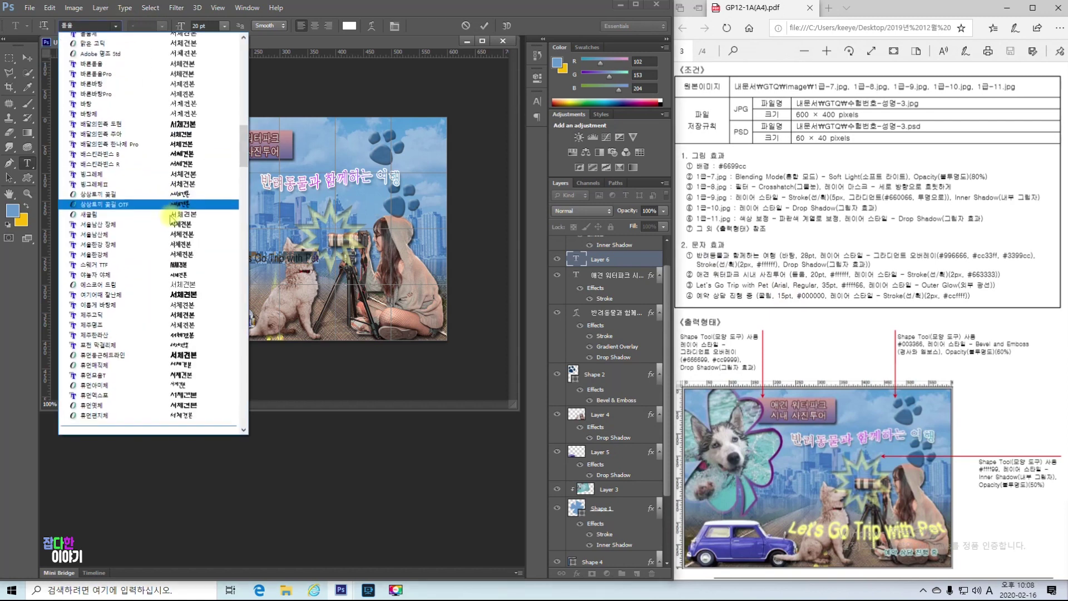
scroll(170, 223, down, 5)
click(163, 287)
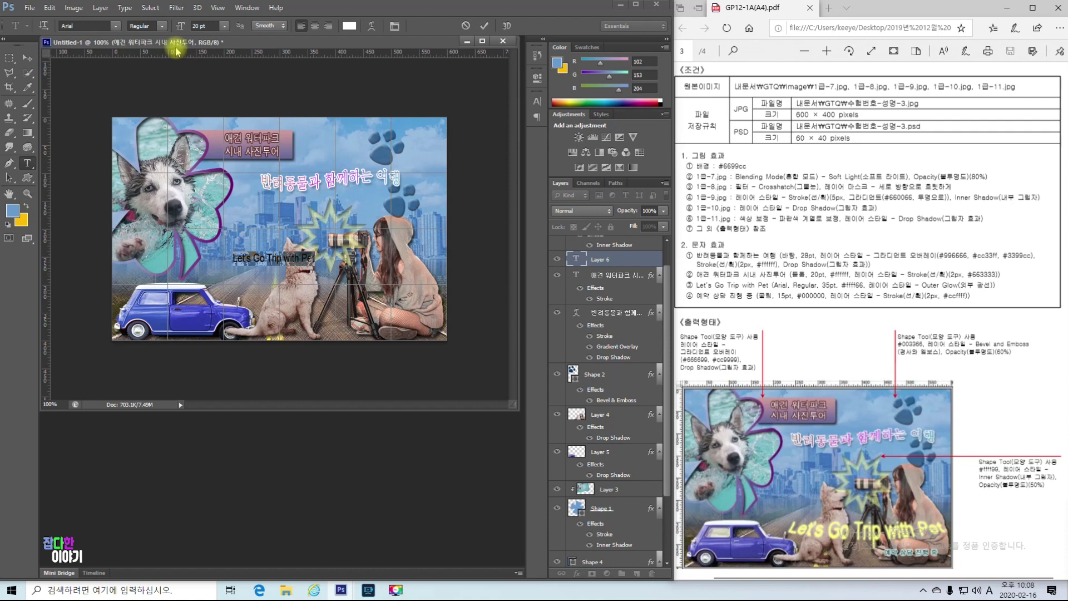
Step: Set the "Let's Go Trip with Pet" text to 35 pt and its color to #ffff66
click(224, 26)
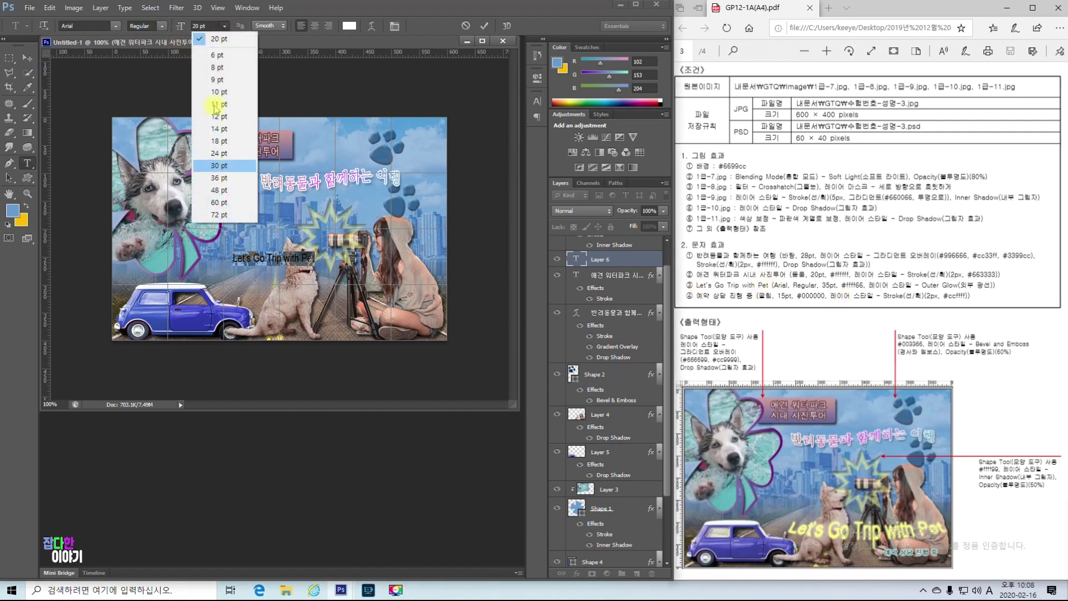
click(211, 38)
text(35)
key(Return)
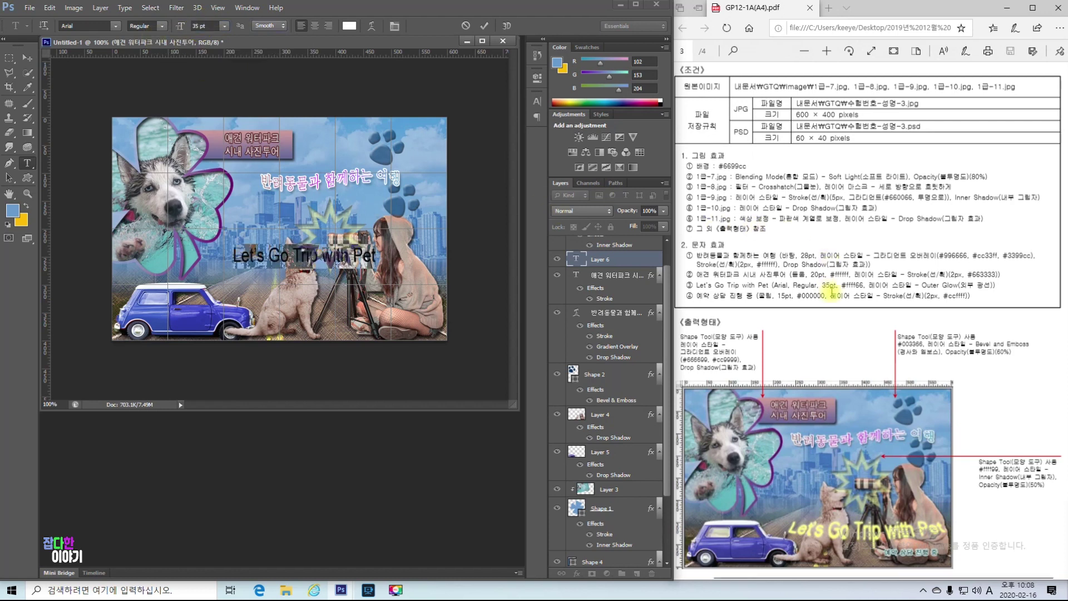
click(349, 26)
click(495, 458)
text(ffff66)
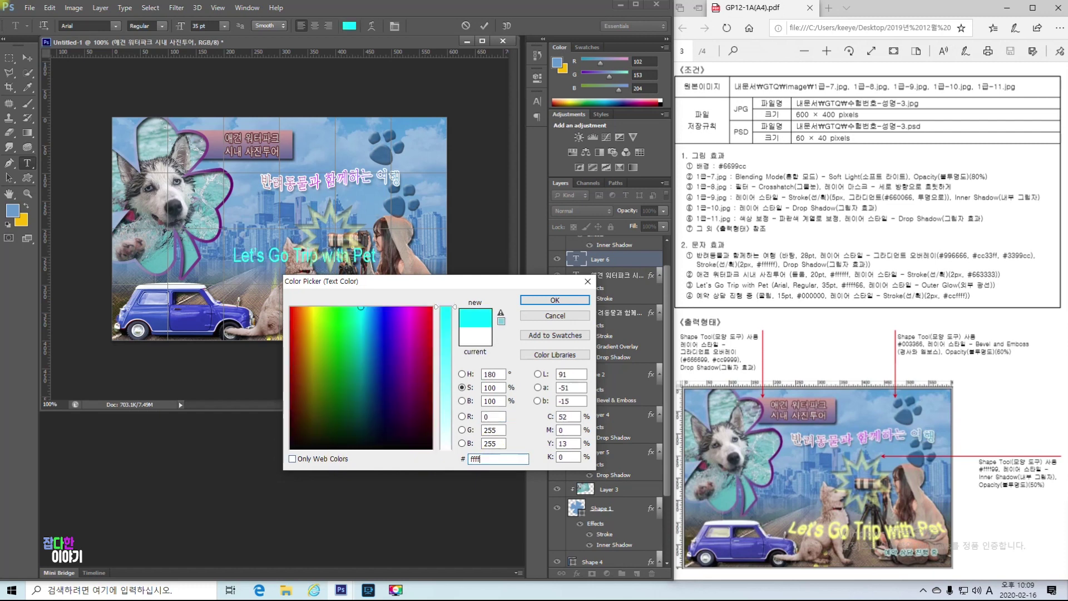
key(Return)
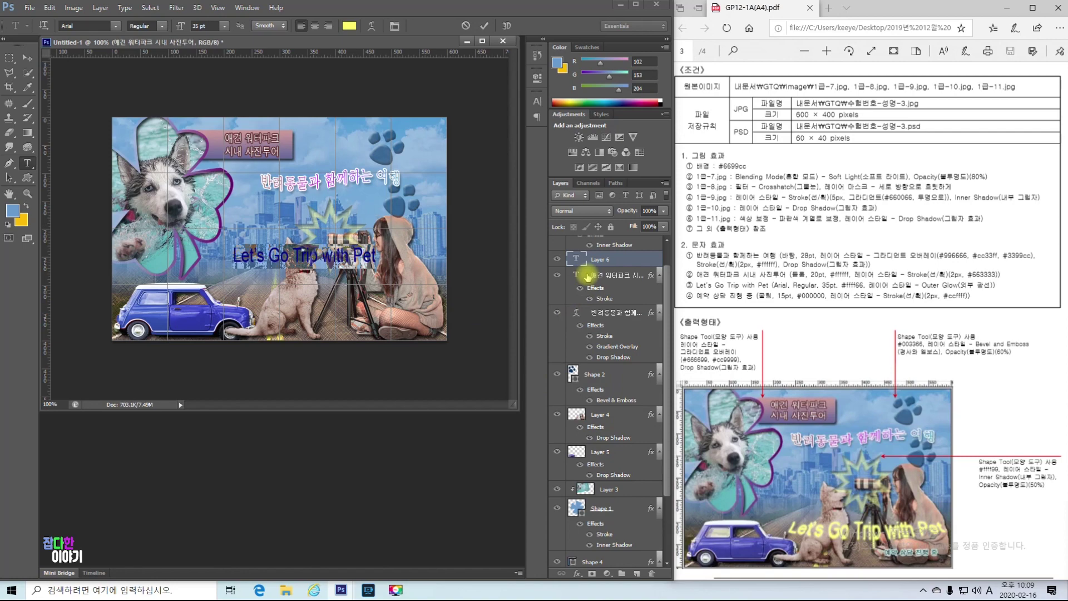
Step: Add an Outer Glow to the "Let's Go Trip with Pet" text and move it down across the dog and the tripod legs
click(609, 261)
right_click(609, 261)
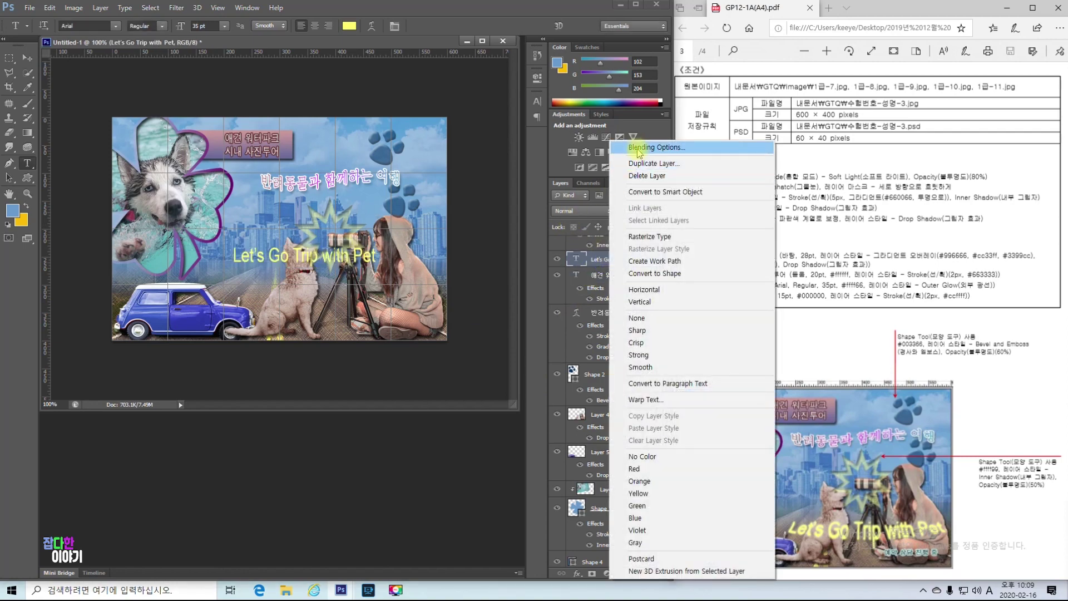
click(500, 197)
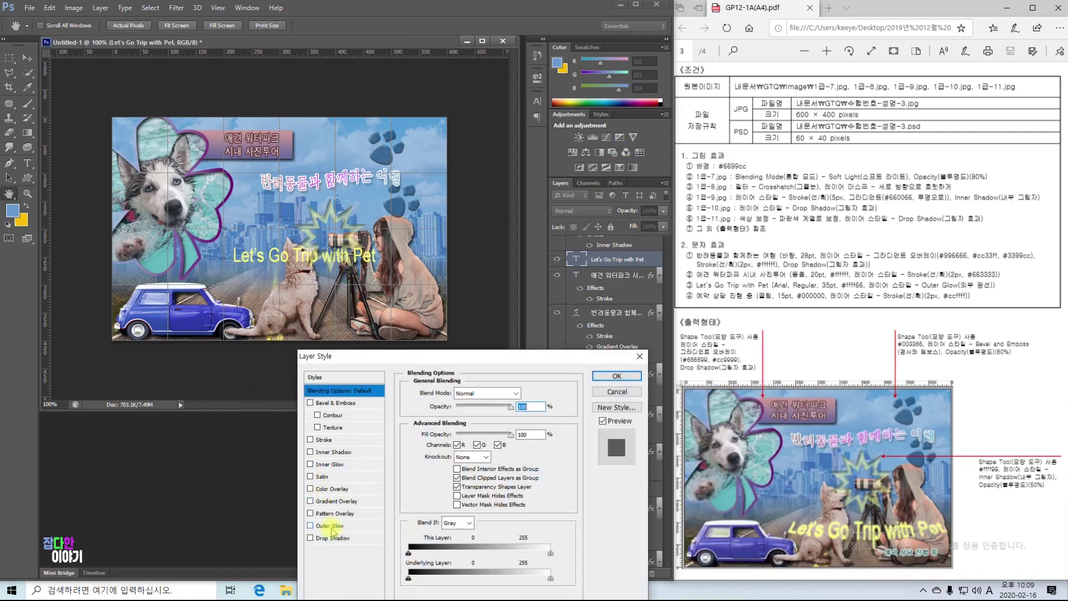
click(332, 527)
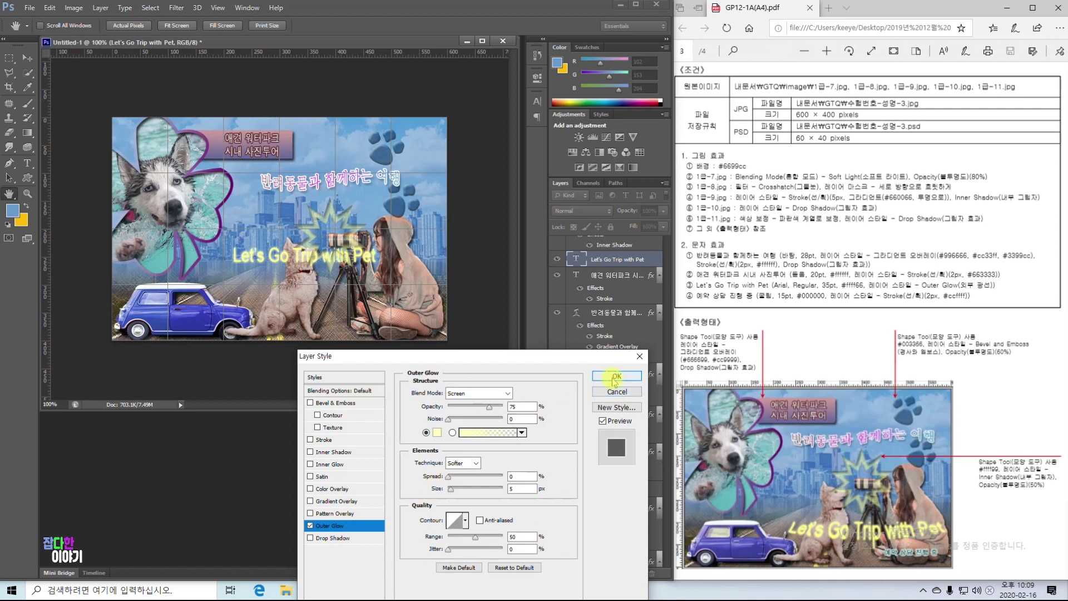
click(615, 376)
click(27, 58)
drag(278, 265, 305, 304)
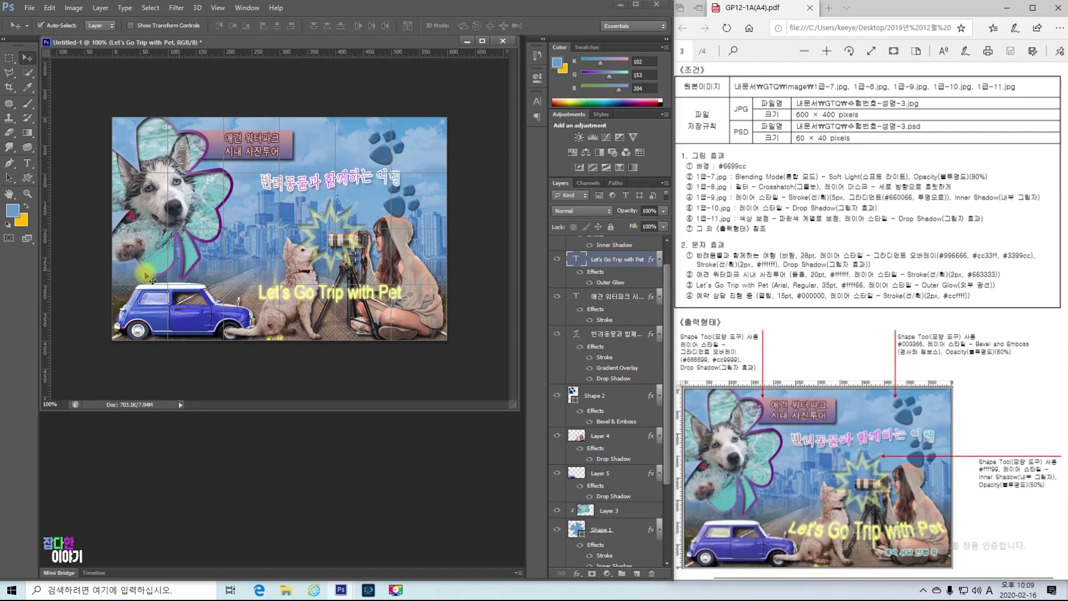
Step: Warp the "Let's Go Trip with Pet" text with a slight horizontal Arc Lower bend and move it slightly to the right
click(27, 163)
click(339, 300)
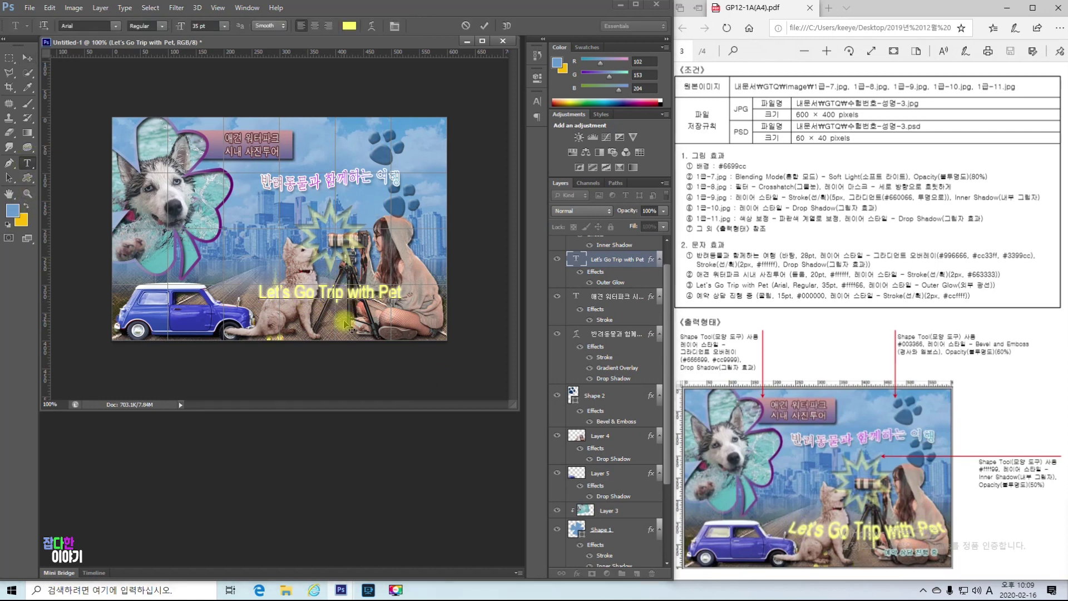
click(371, 26)
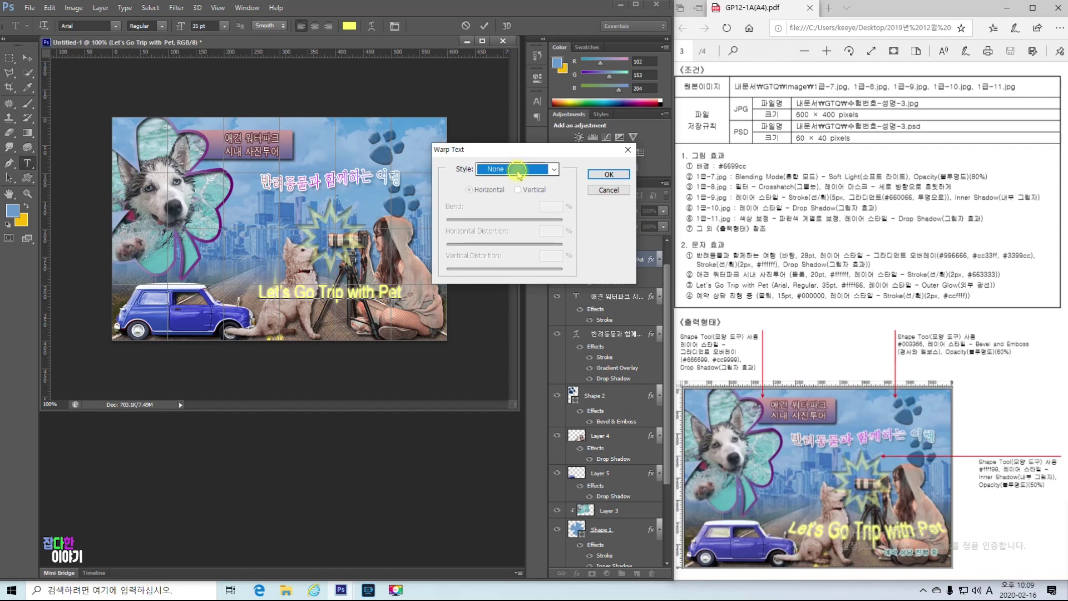
click(514, 169)
click(525, 267)
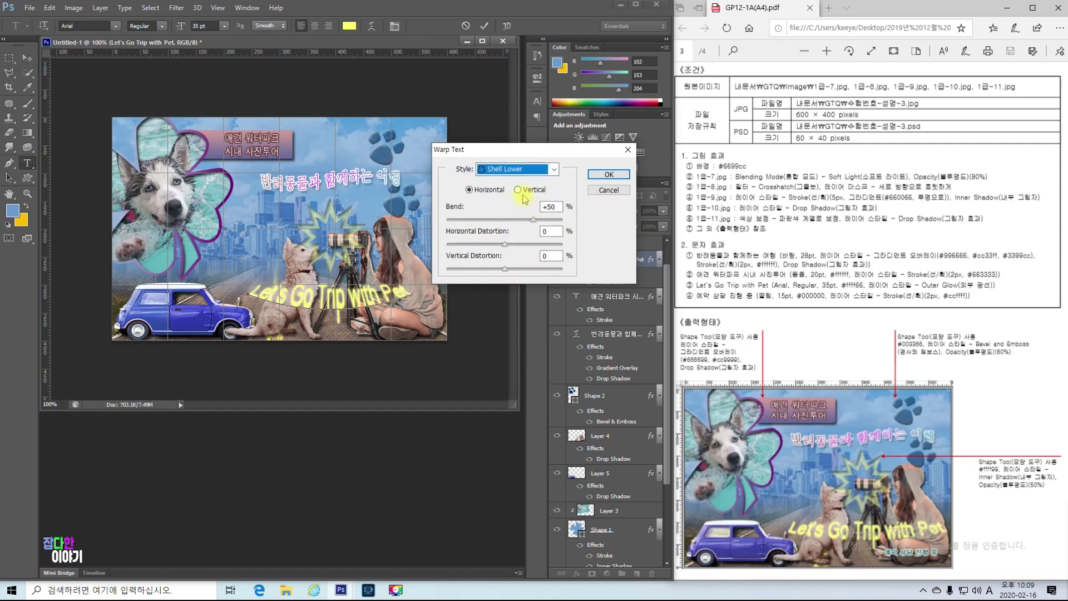
click(516, 169)
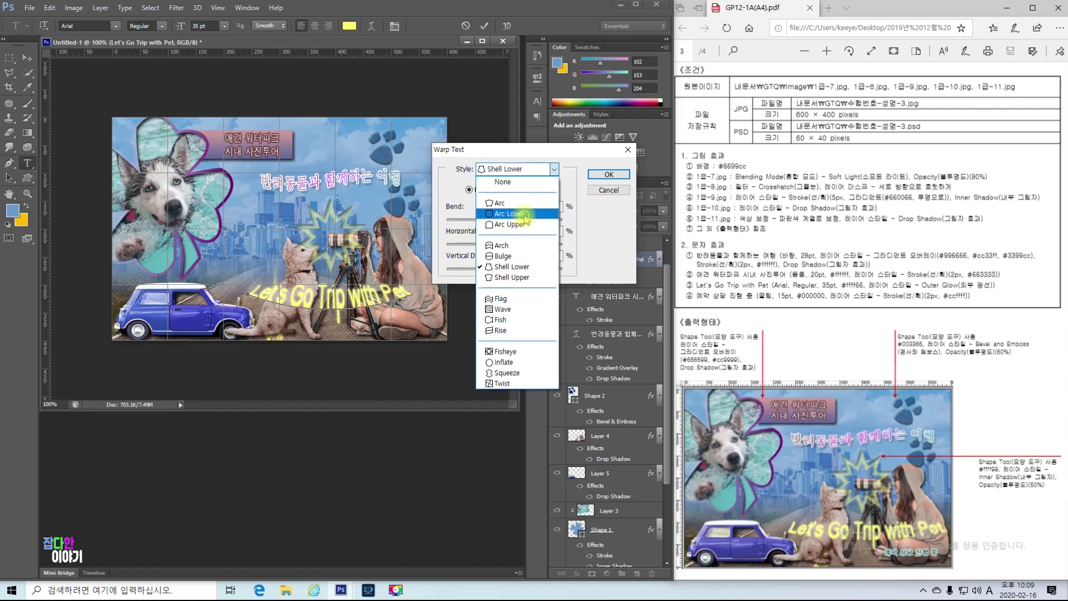
click(524, 215)
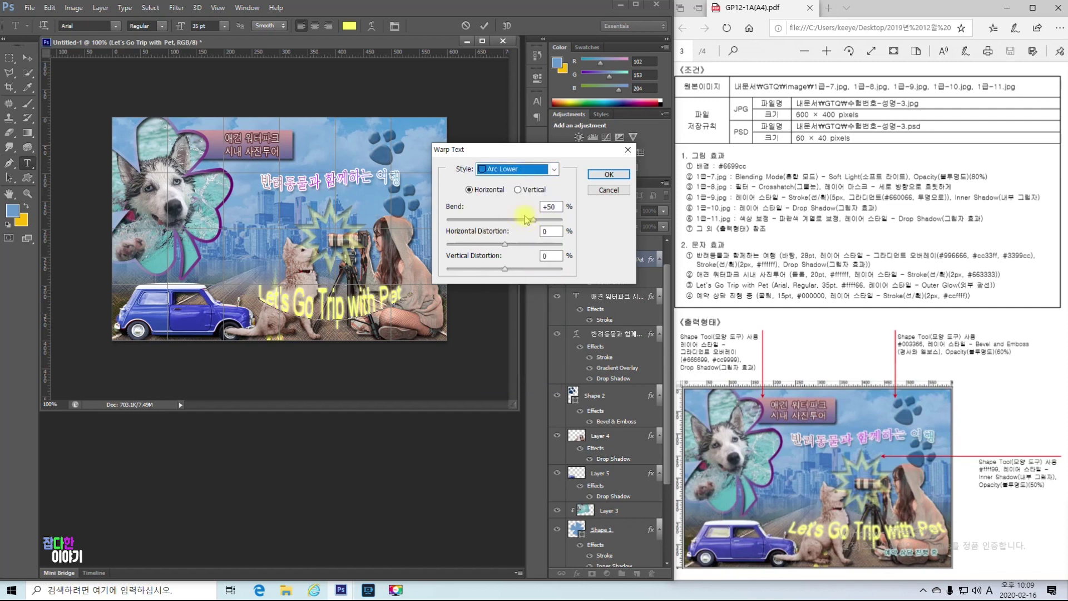
drag(533, 219, 519, 222)
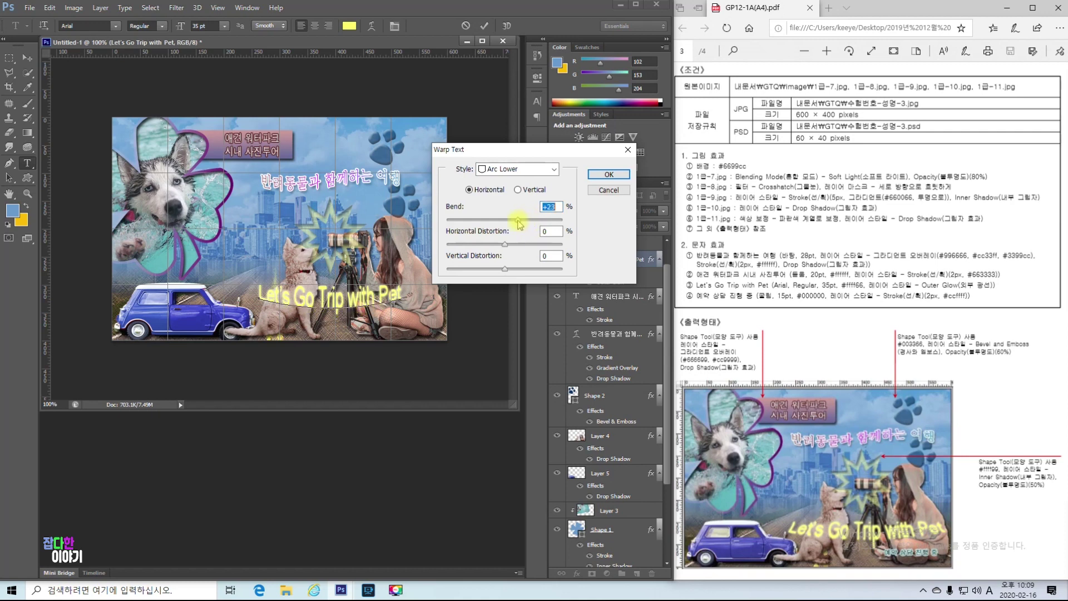
drag(520, 222, 510, 222)
click(608, 174)
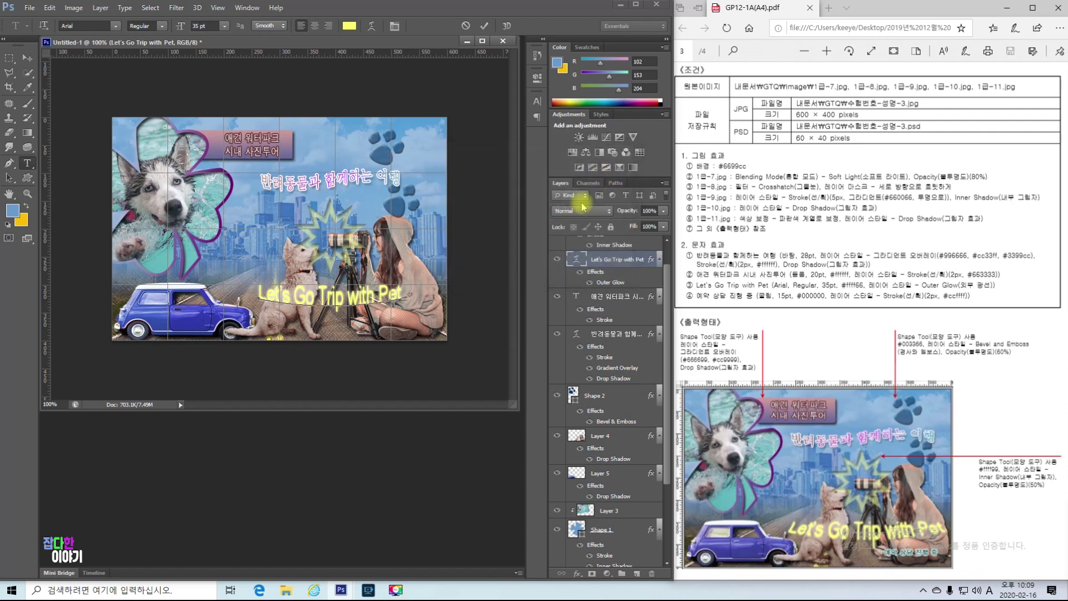
click(27, 57)
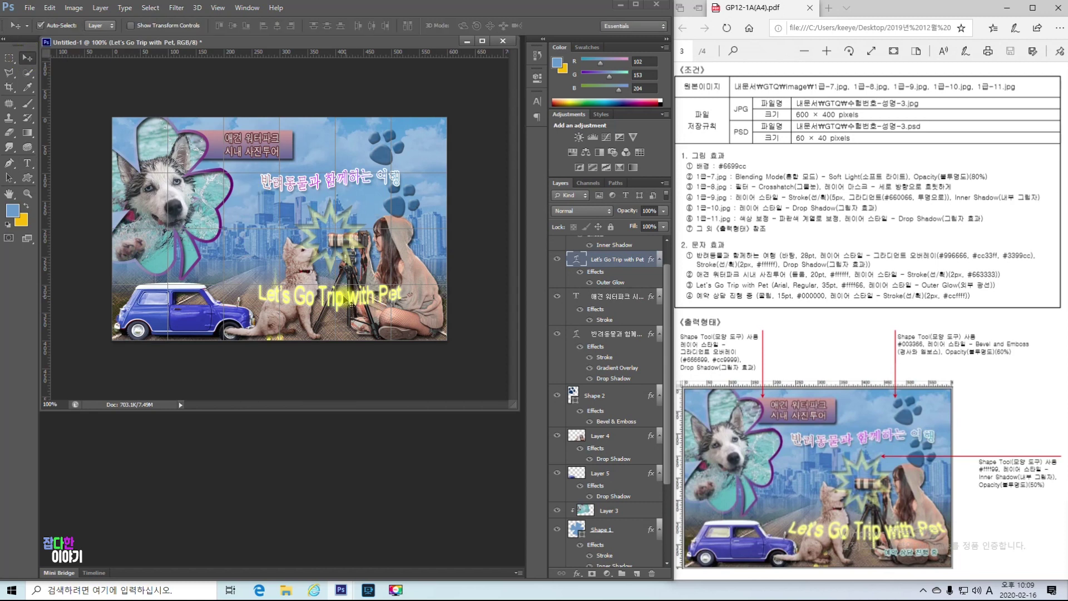
drag(341, 305, 348, 302)
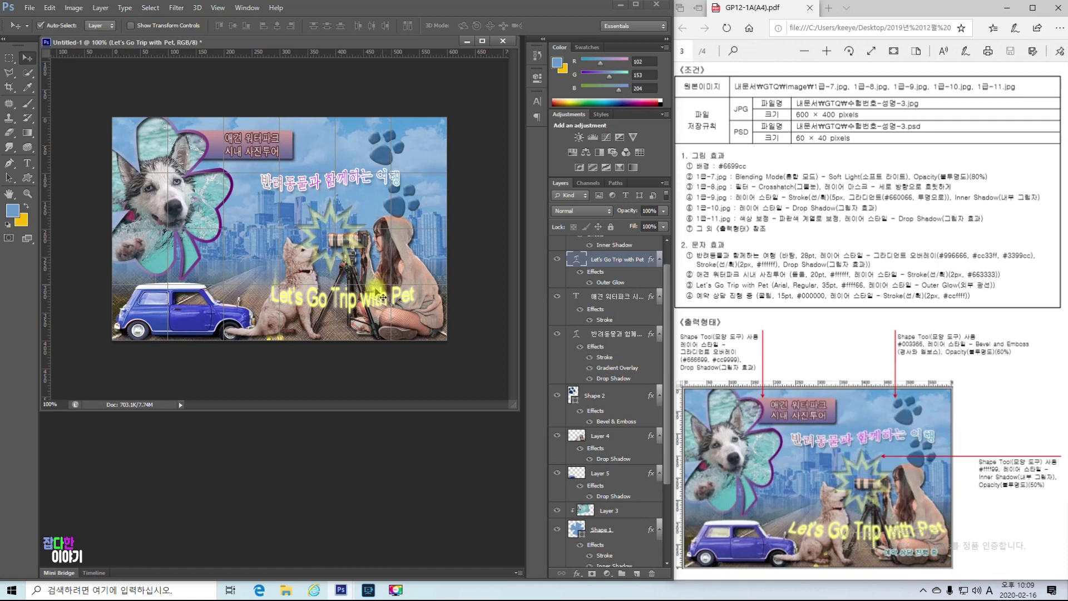
click(27, 163)
click(356, 329)
key(ctrl+a)
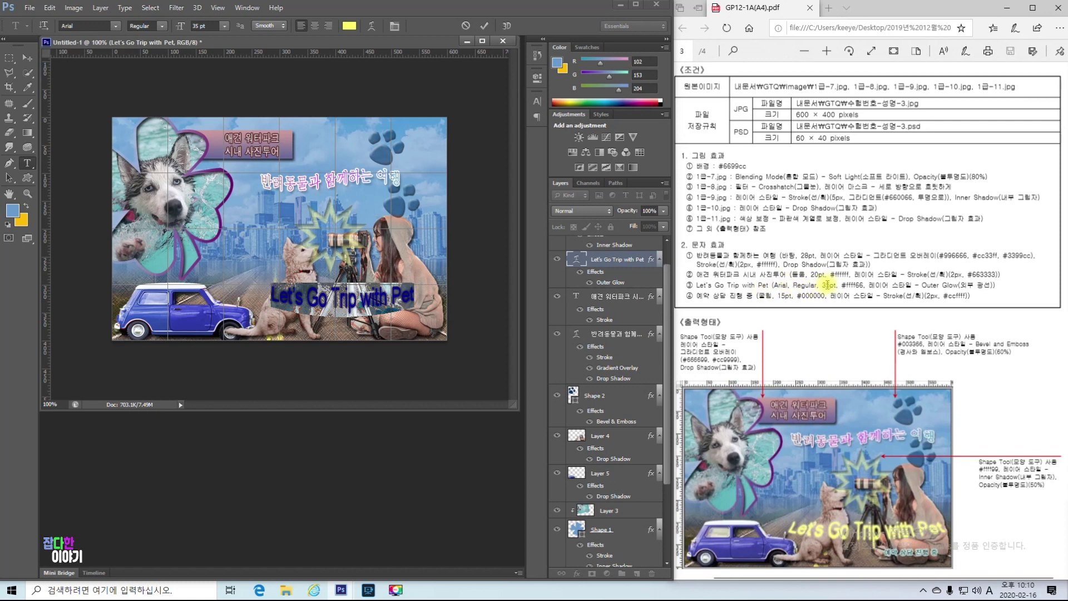
click(27, 58)
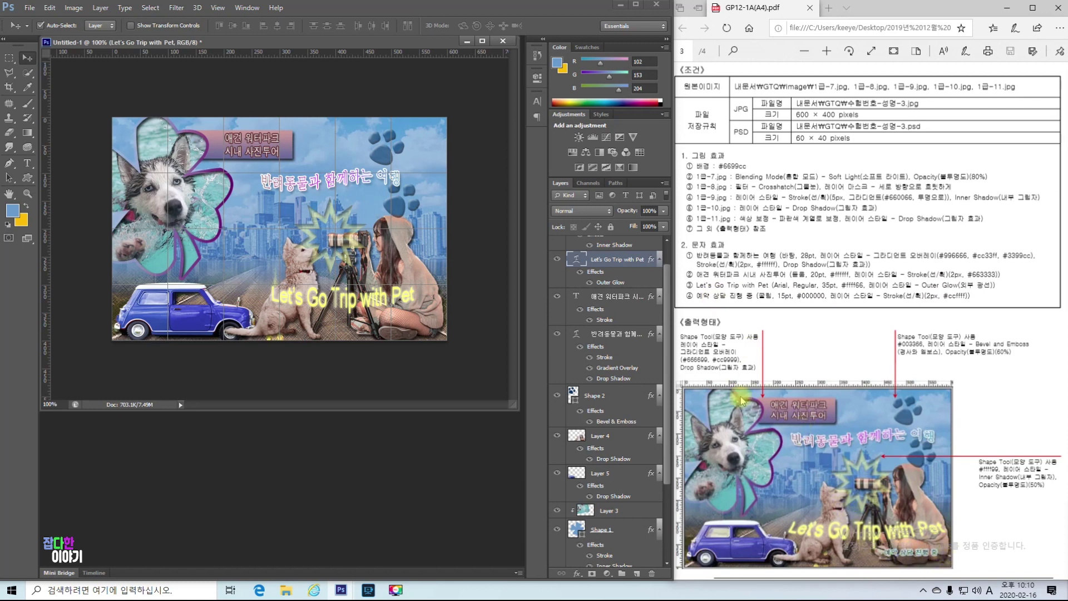
Step: Add the text "예약 상담 진행 중" between the car and the sitting dog and set it in 굴림 at 15 pt
click(28, 163)
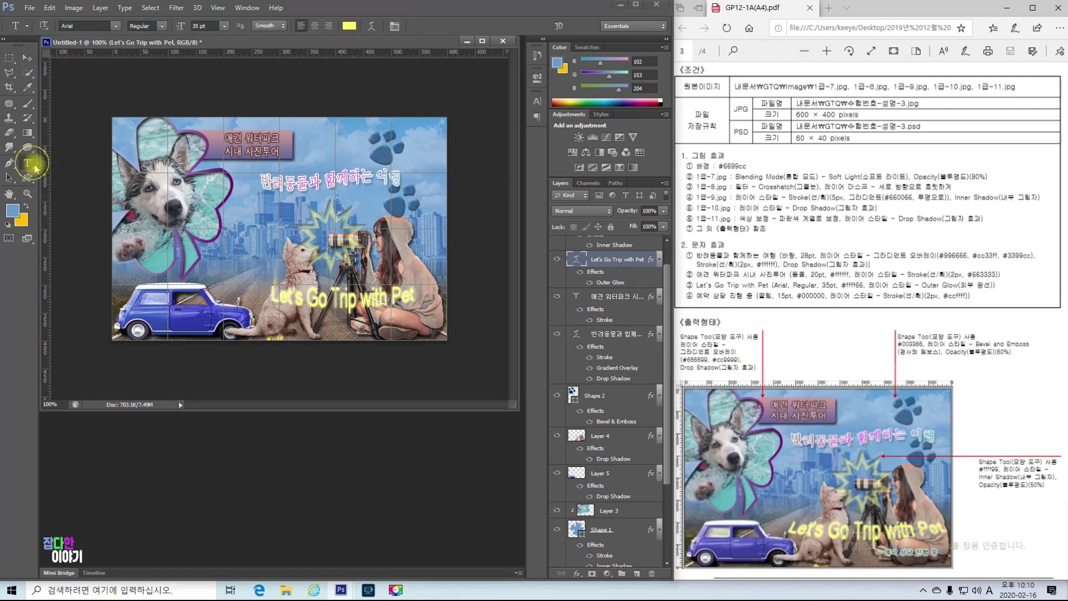
click(239, 265)
text(d)
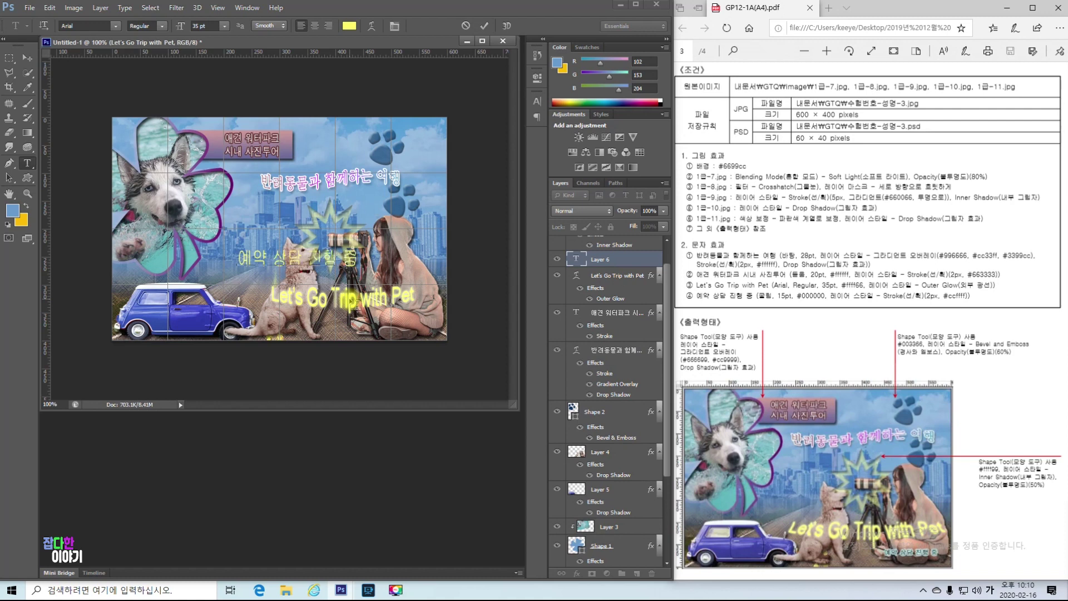
key(ctrl+a)
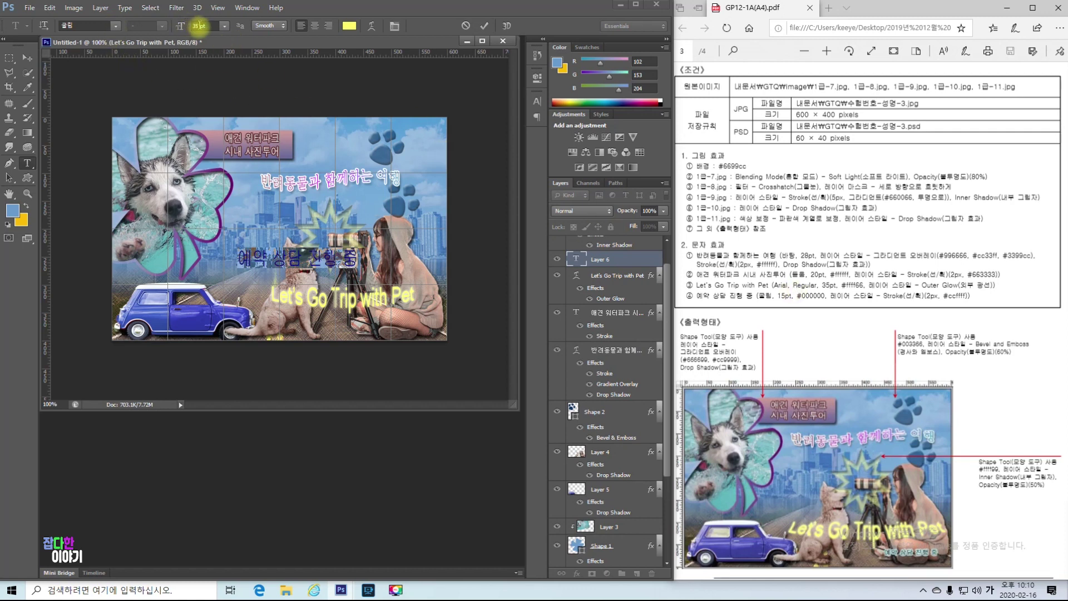
double_click(198, 25)
text(15)
key(Return)
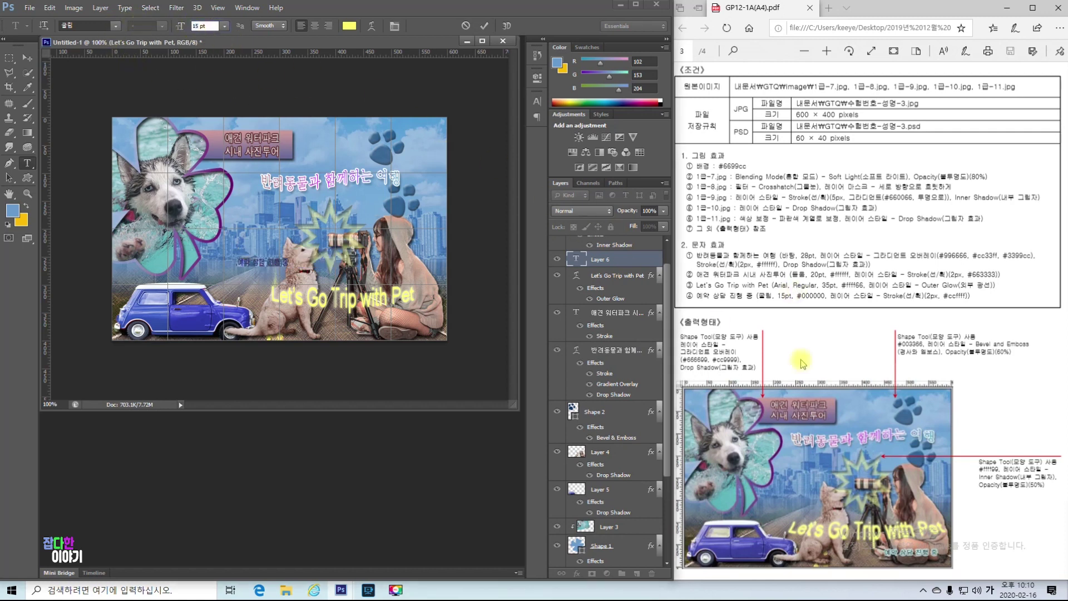
Step: Set the color of the "예약 상담 진행 중" text to #000000
click(350, 25)
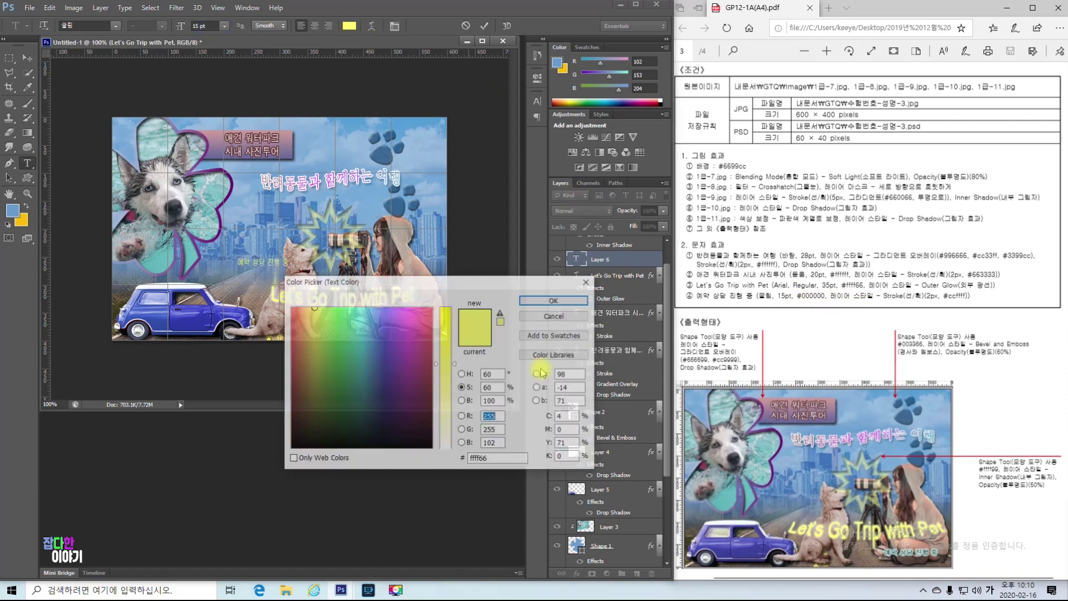
double_click(496, 457)
text(00)
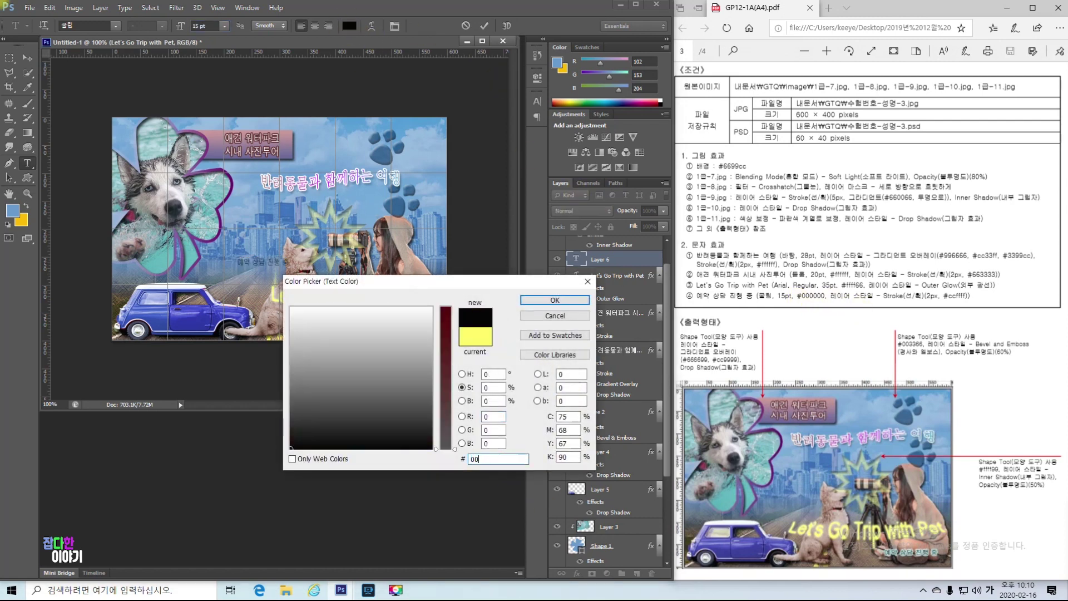
text(0000)
key(Return)
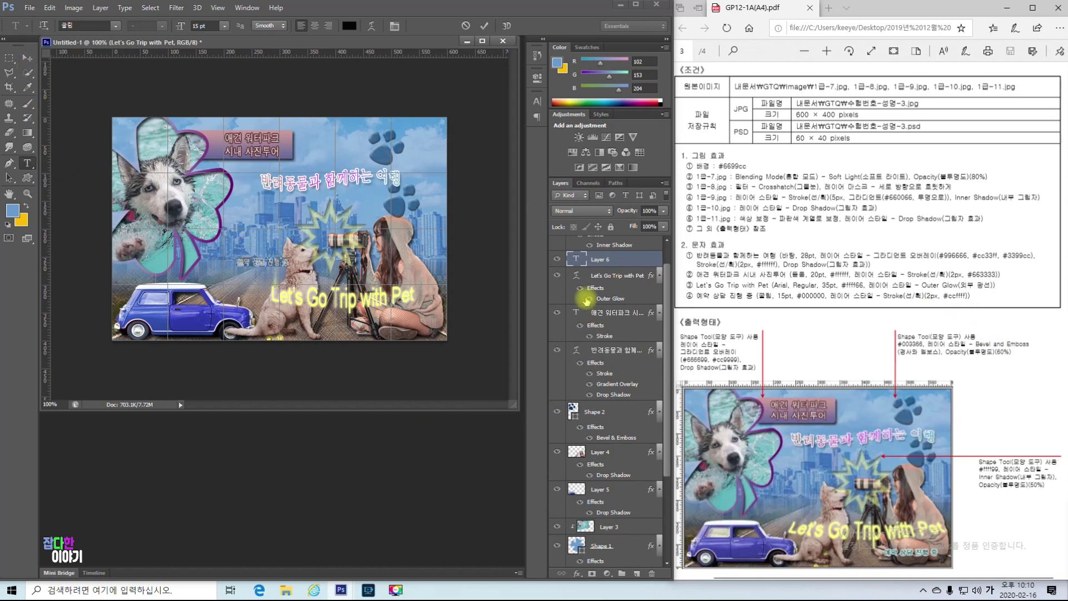
click(27, 58)
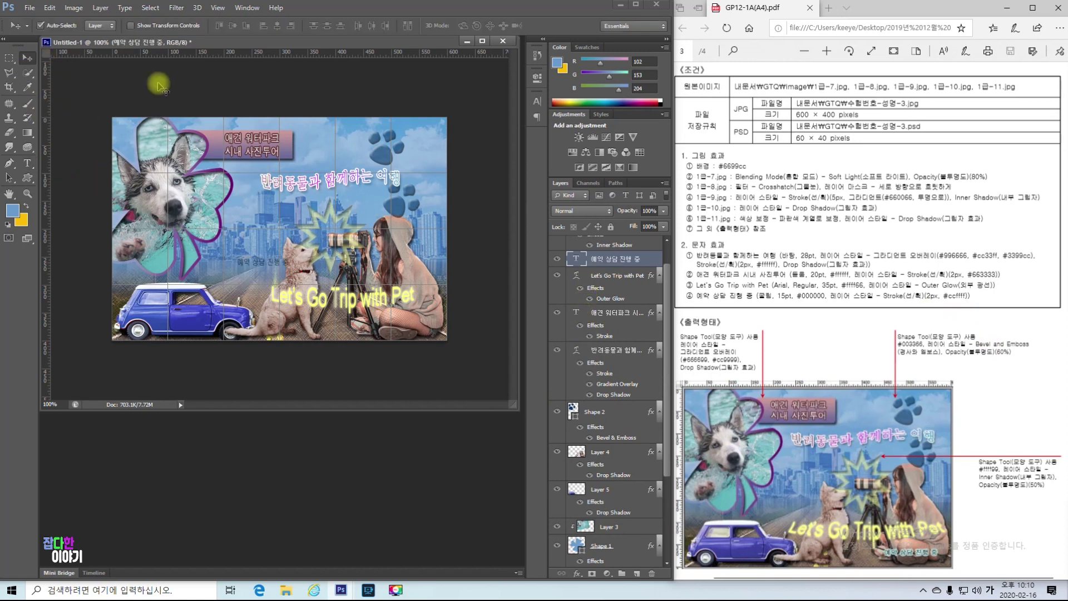
Step: Add a 2 px outside Stroke in #ccffff to the "예약 상담 진행 중" text layer
click(609, 275)
right_click(609, 261)
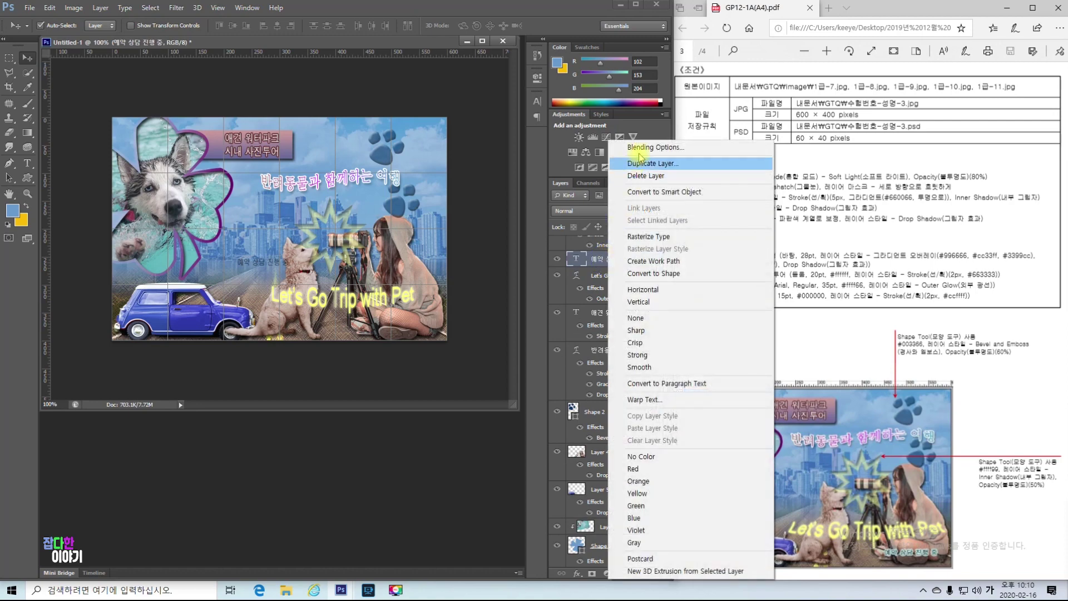
key(Escape)
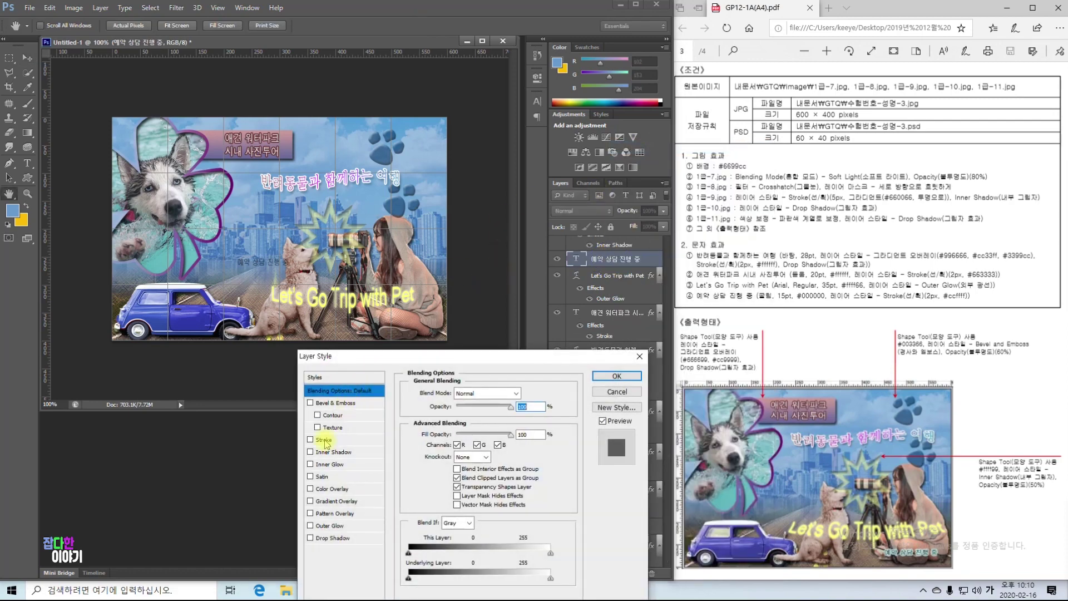
click(323, 439)
text(2)
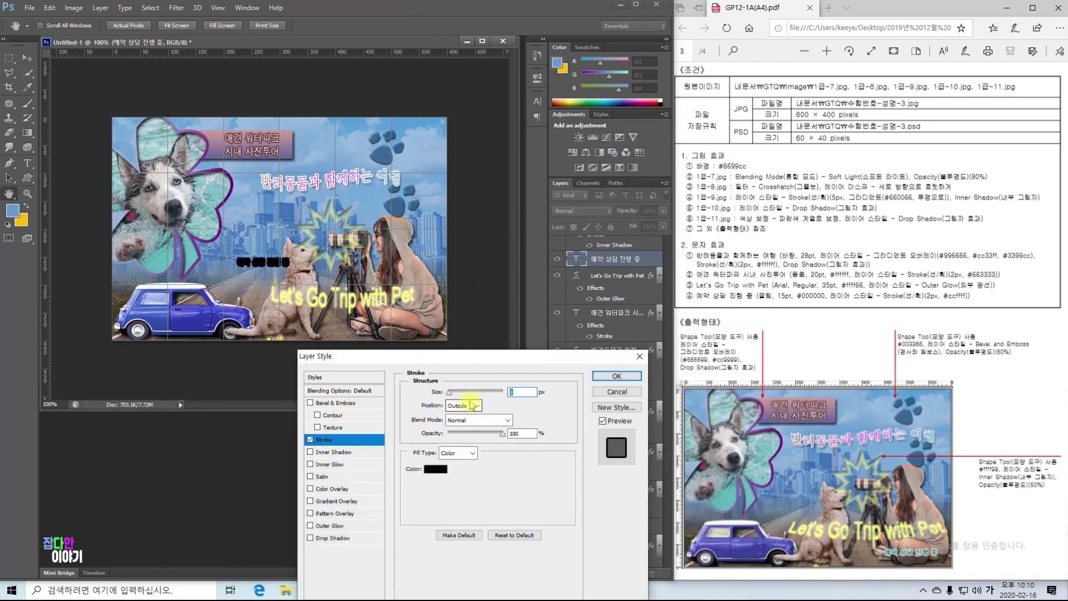
click(436, 469)
double_click(497, 459)
text(ㅊ)
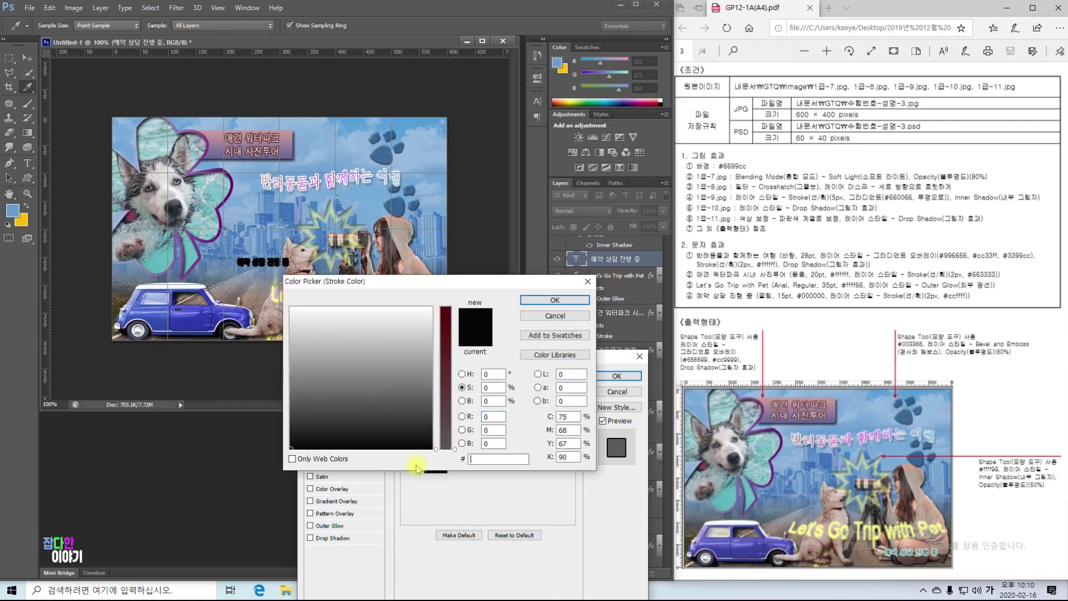
text(ccffff)
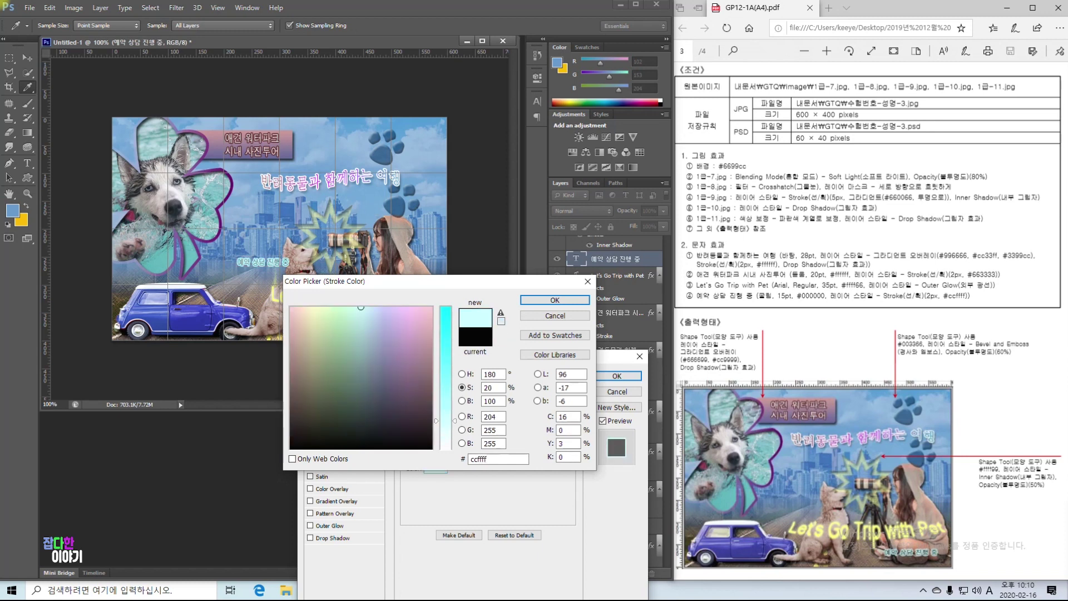
key(Return)
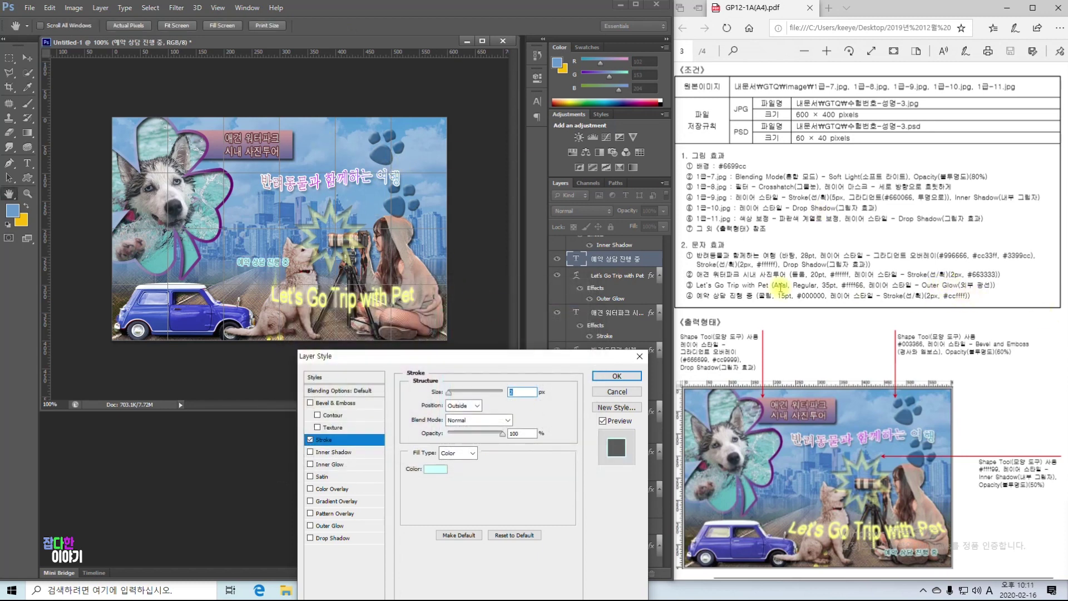
click(33, 58)
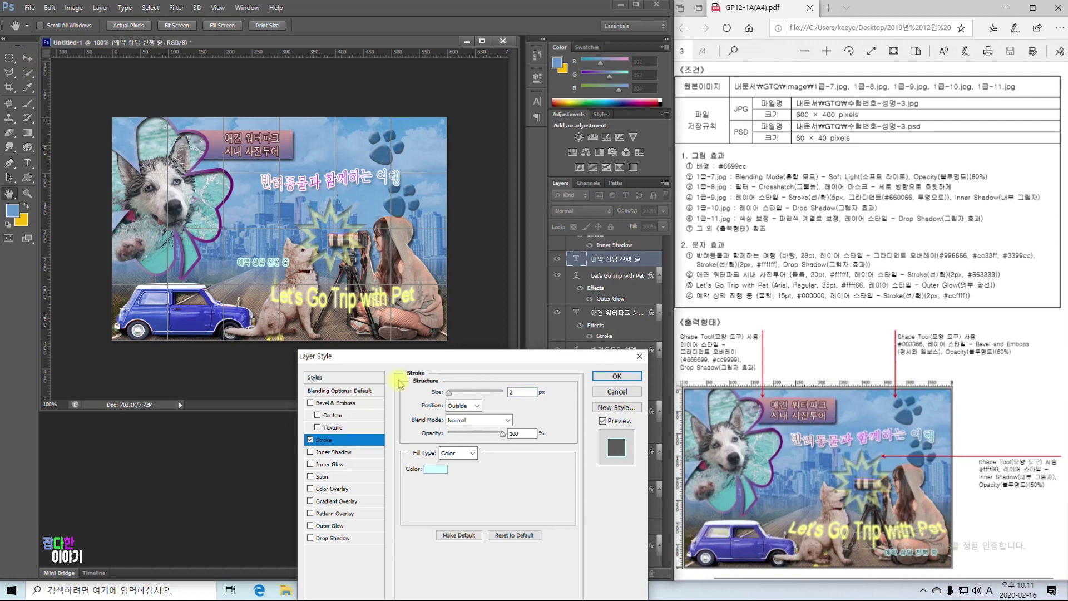
click(616, 376)
Step: Move the "예약 상담 진행 중" text to the image's lower right corner below "Let's Go Trip with Pet" and nudge it down and right
key(v)
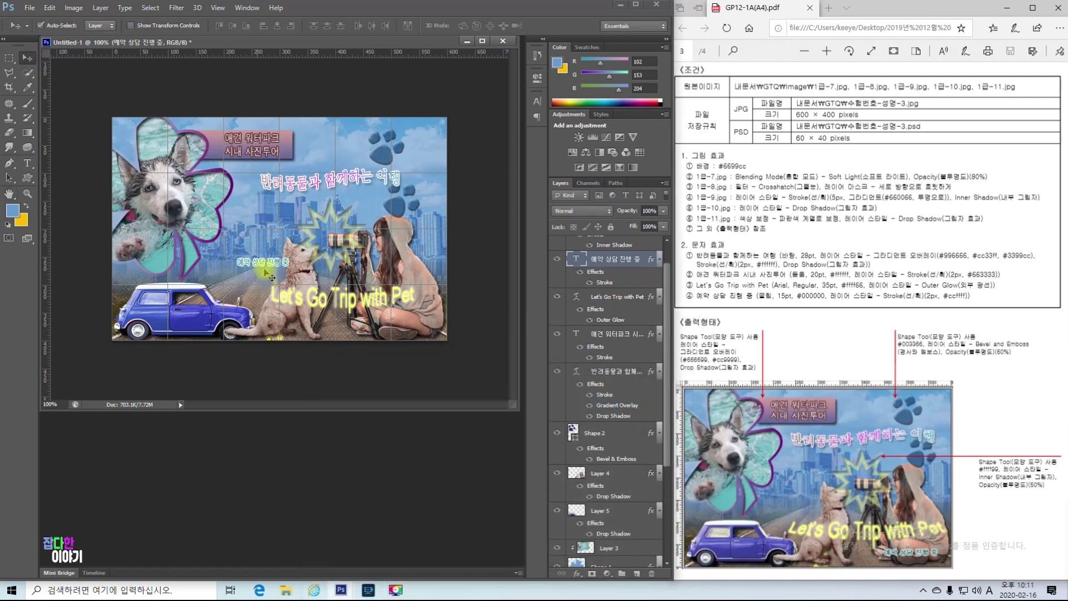
drag(265, 266, 387, 328)
key(Down)
key(Down)
key(Down)
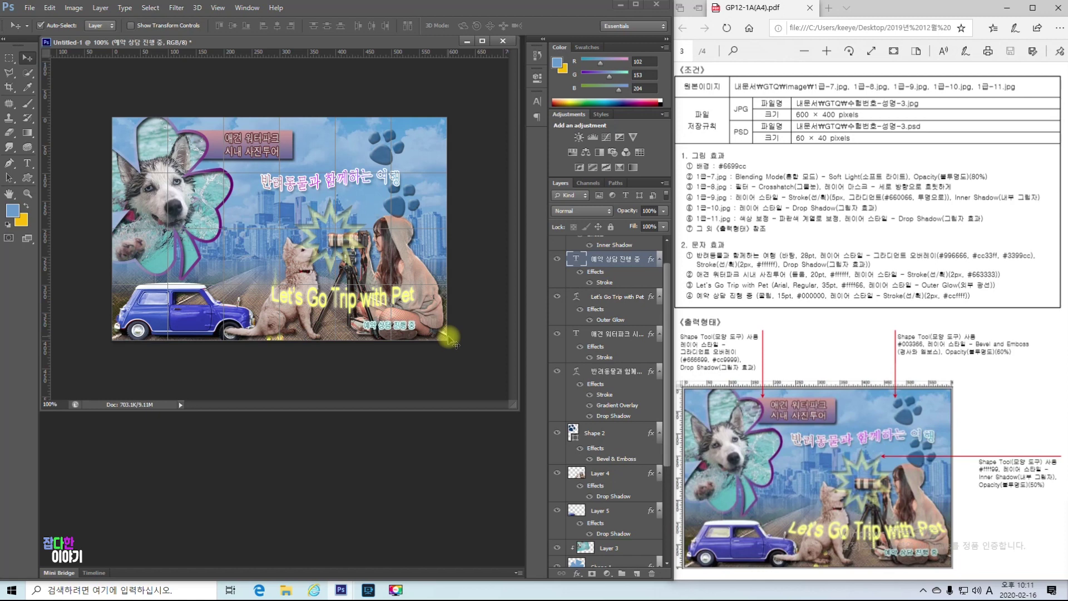
key(Right)
key(Right)
key(Right)
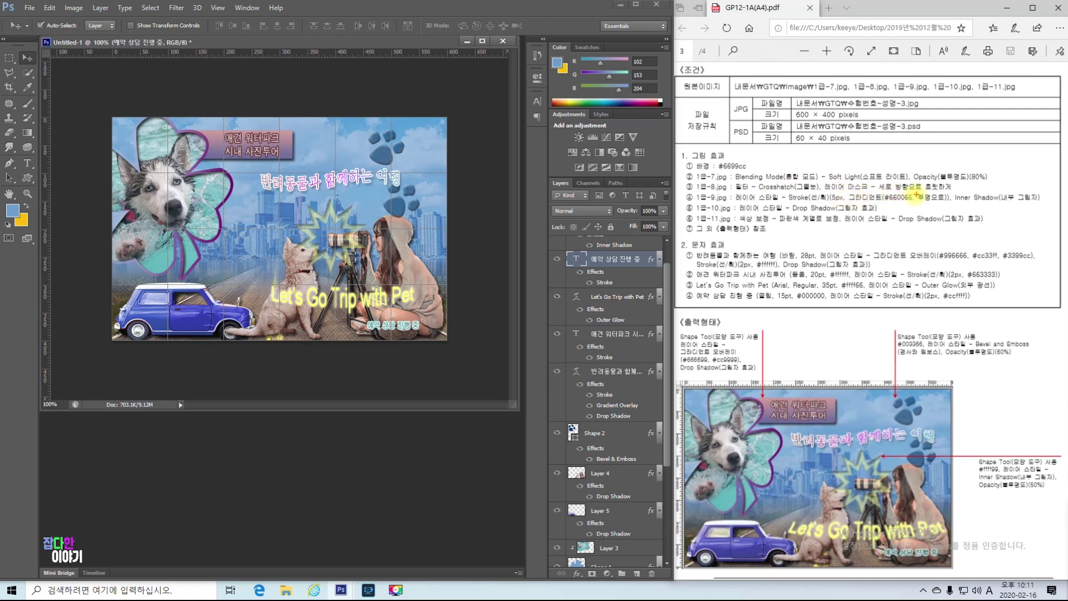
drag(911, 189, 949, 204)
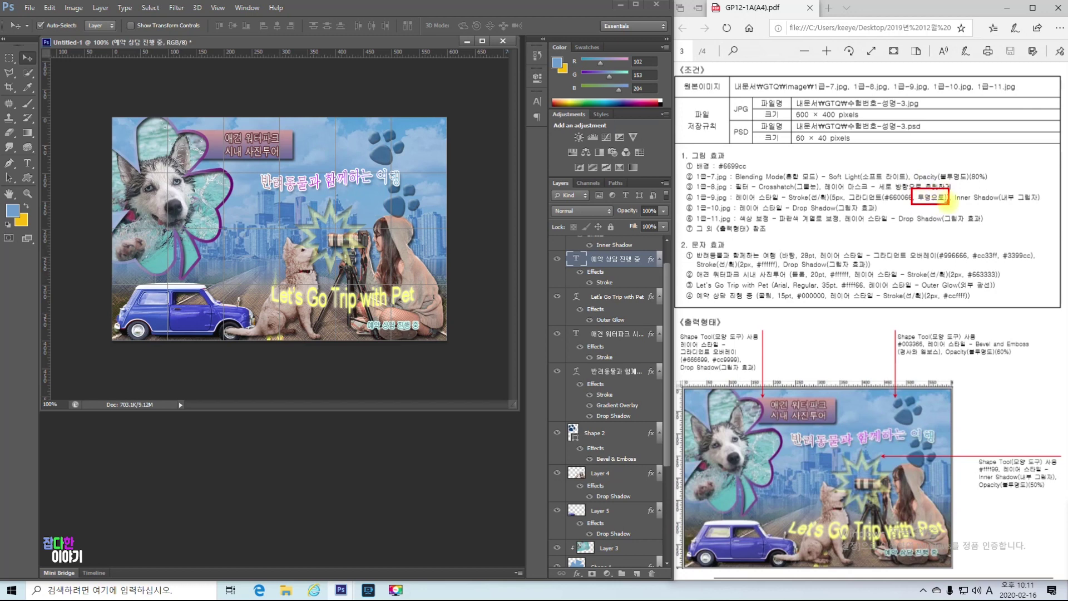
mouse_move(744, 388)
mouse_down()
mouse_move(677, 375)
mouse_move(784, 512)
mouse_up()
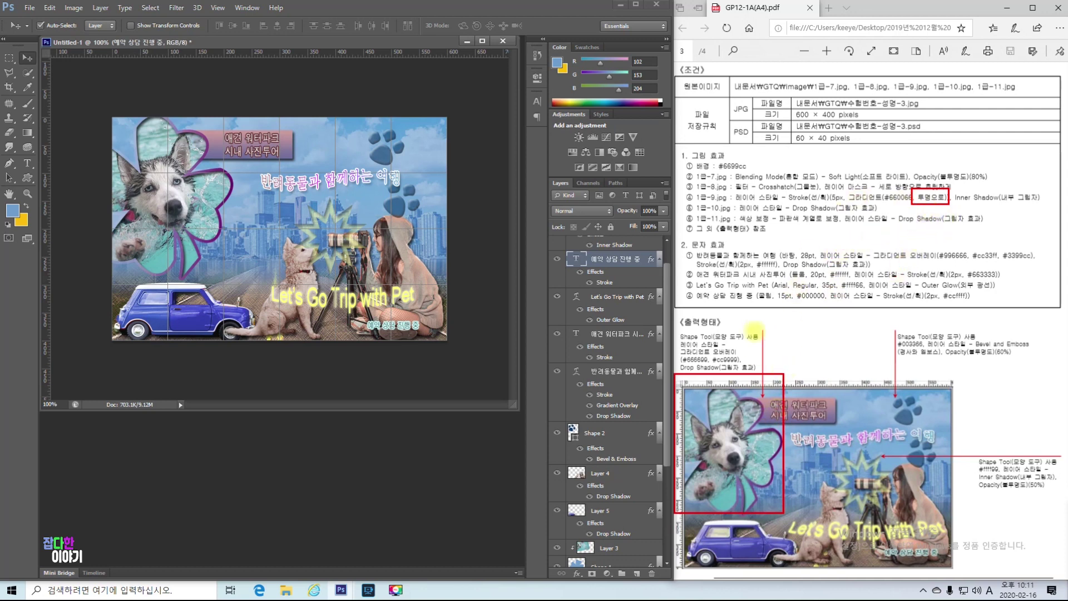
drag(685, 222, 777, 236)
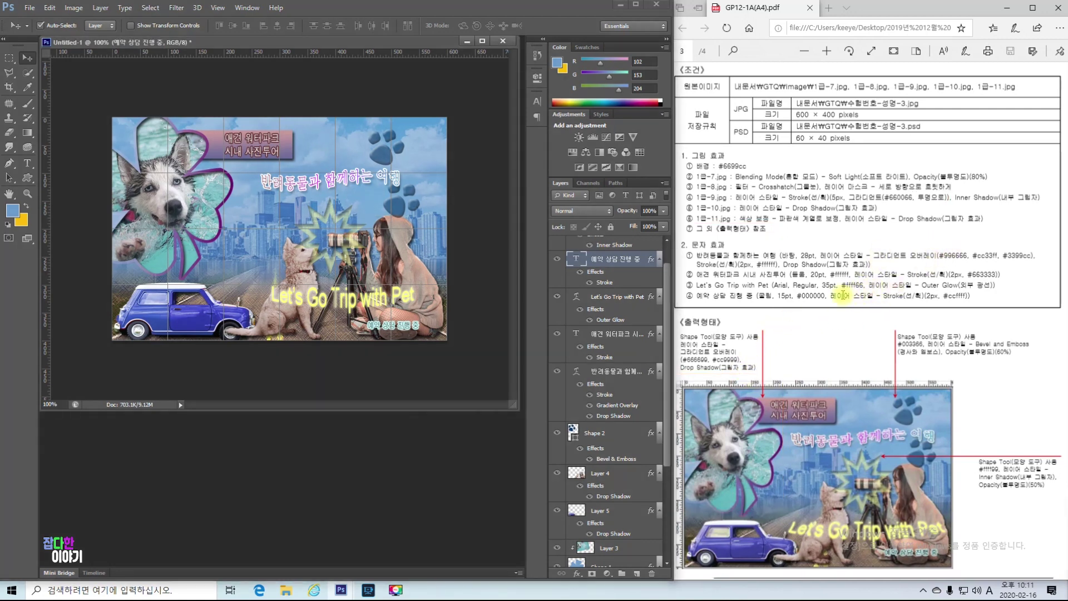
drag(788, 108, 857, 120)
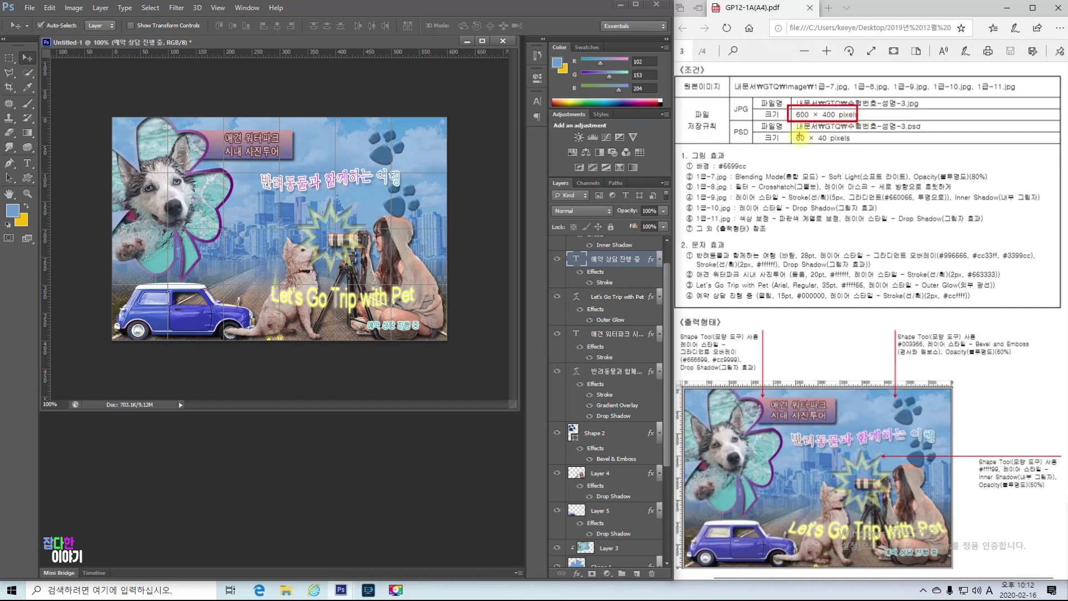
drag(790, 133, 856, 144)
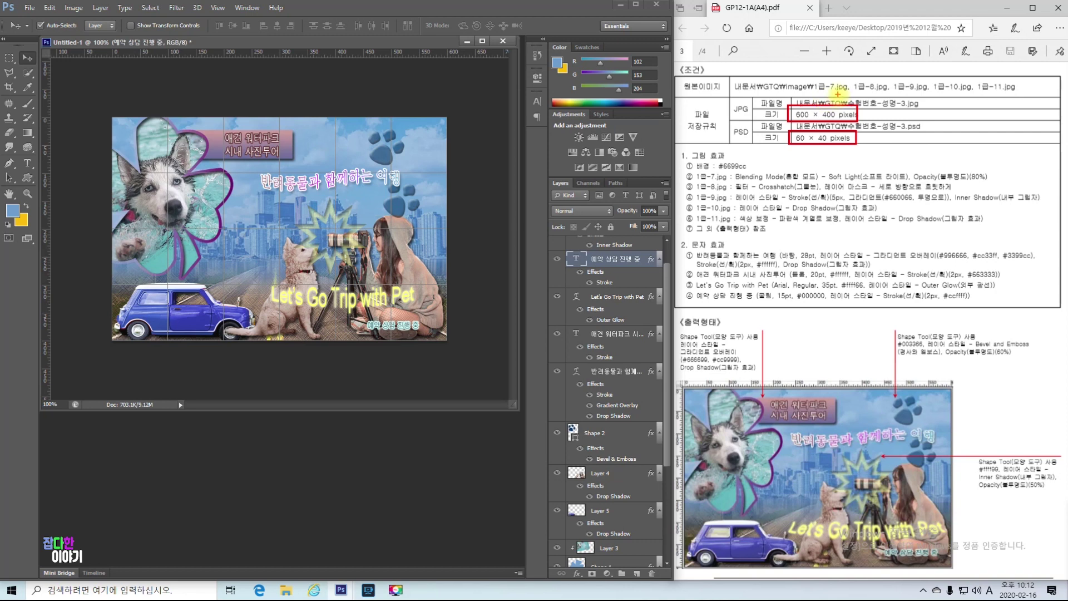
key(e)
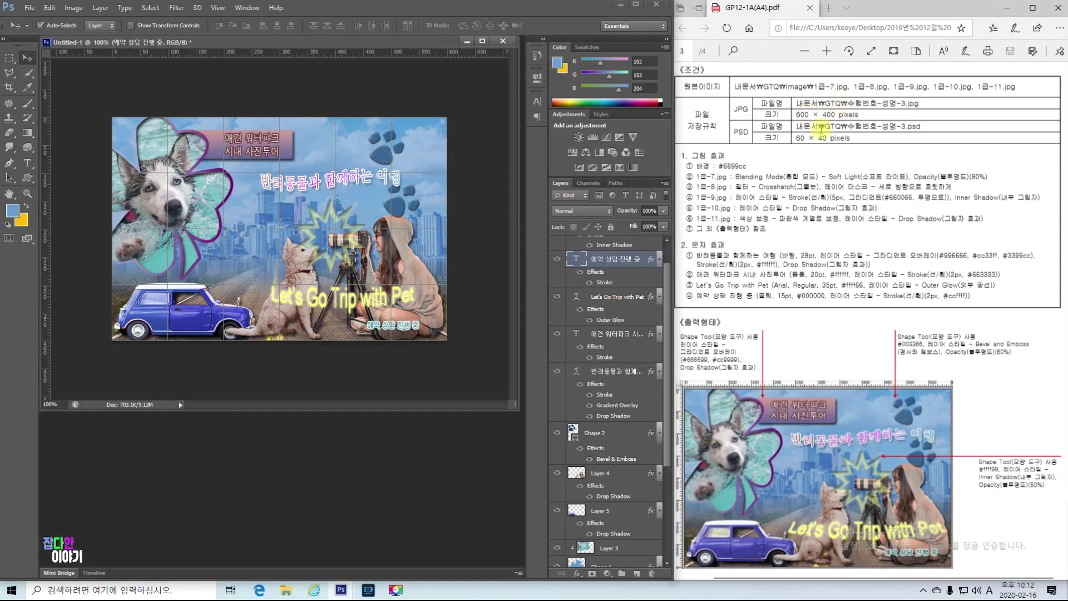